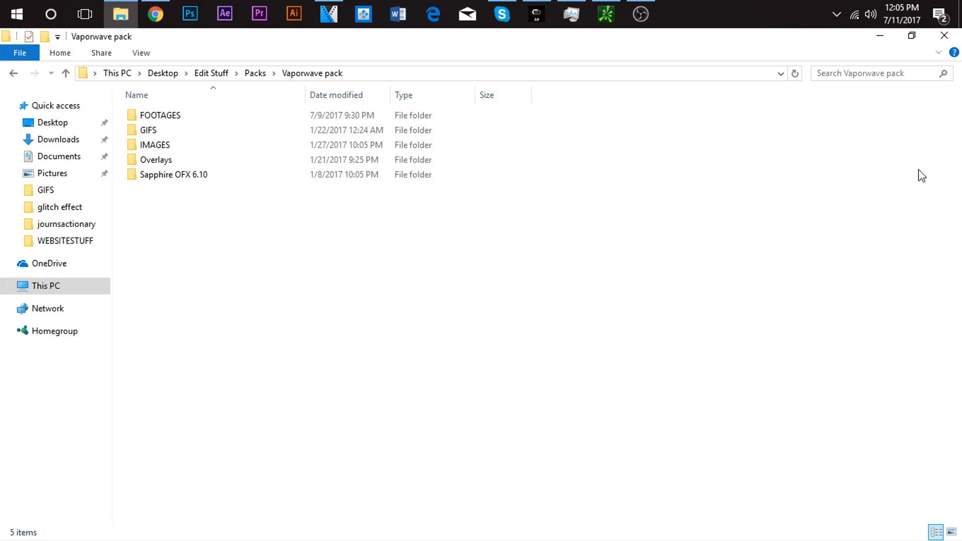
Browse the contents of the FOOTAGES and GIFS folders in the Vaporwave pack
double_click(194, 114)
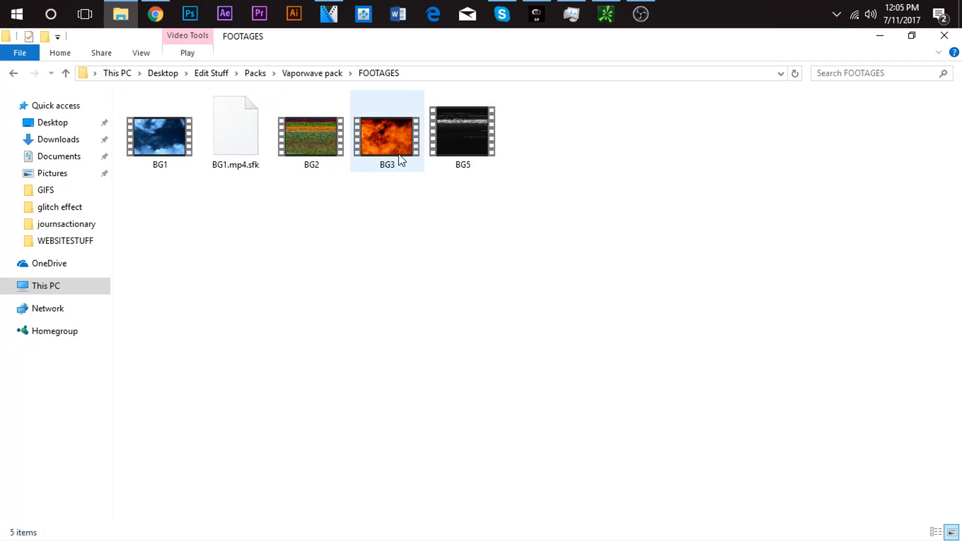
click(333, 75)
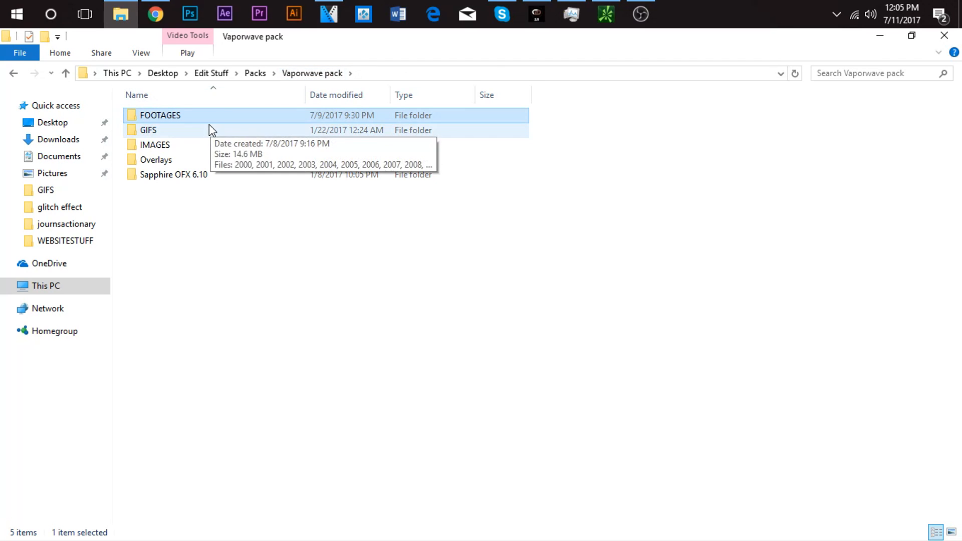
double_click(209, 126)
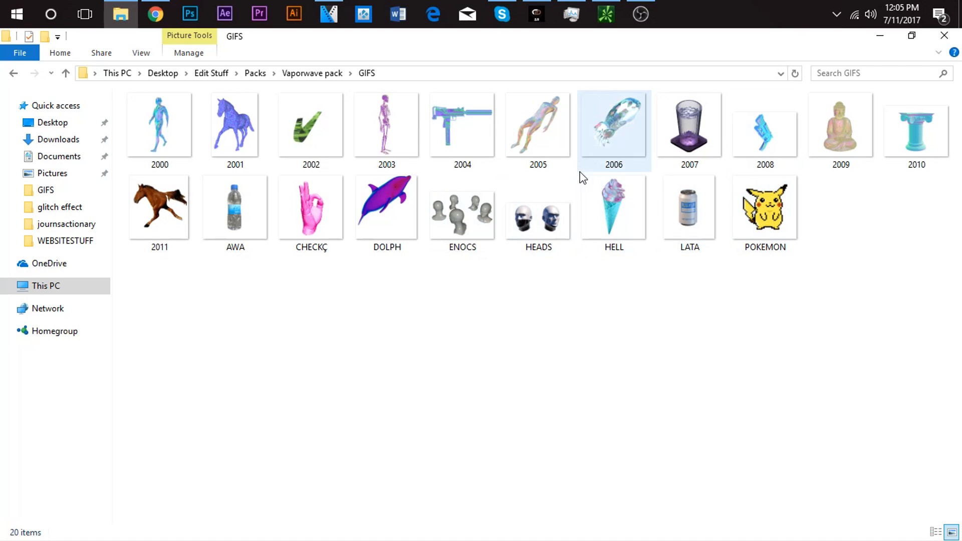
click(254, 75)
double_click(199, 234)
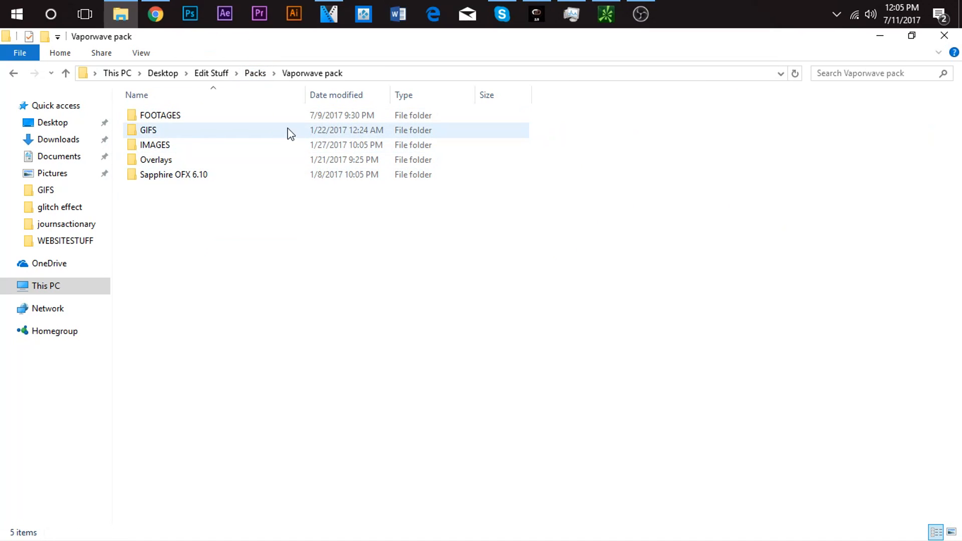
Look through the pictures in the IMAGES folder and return to the Vaporwave pack folder
double_click(248, 145)
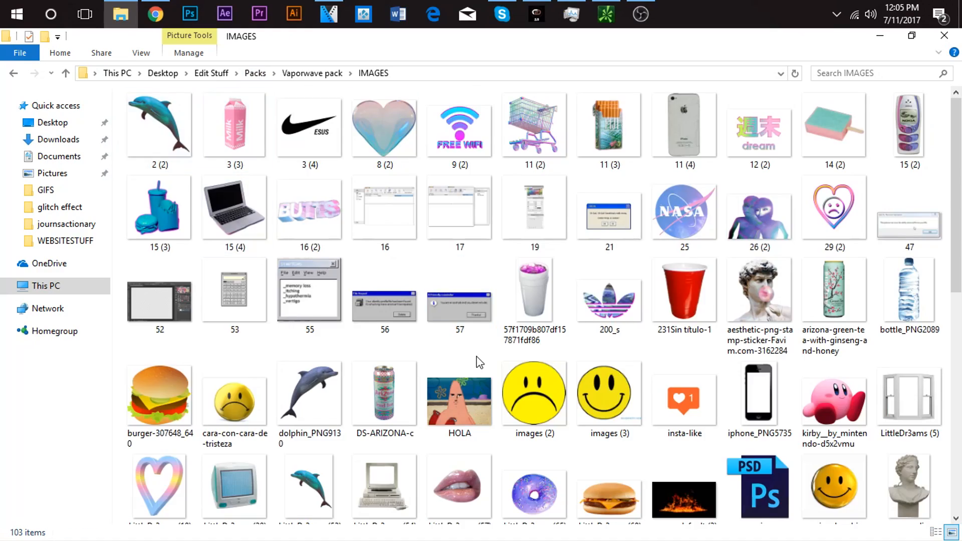
scroll(476, 361, down, 5)
scroll(481, 431, up, 3)
scroll(490, 462, down, 3)
scroll(494, 468, up, 3)
scroll(494, 471, up, 2)
scroll(494, 471, down, 2)
scroll(496, 471, up, 3)
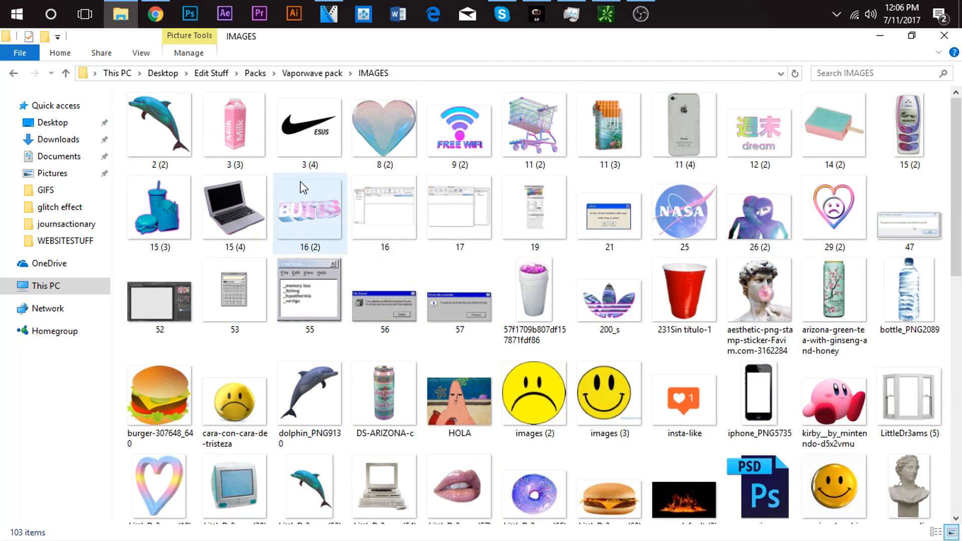
click(284, 74)
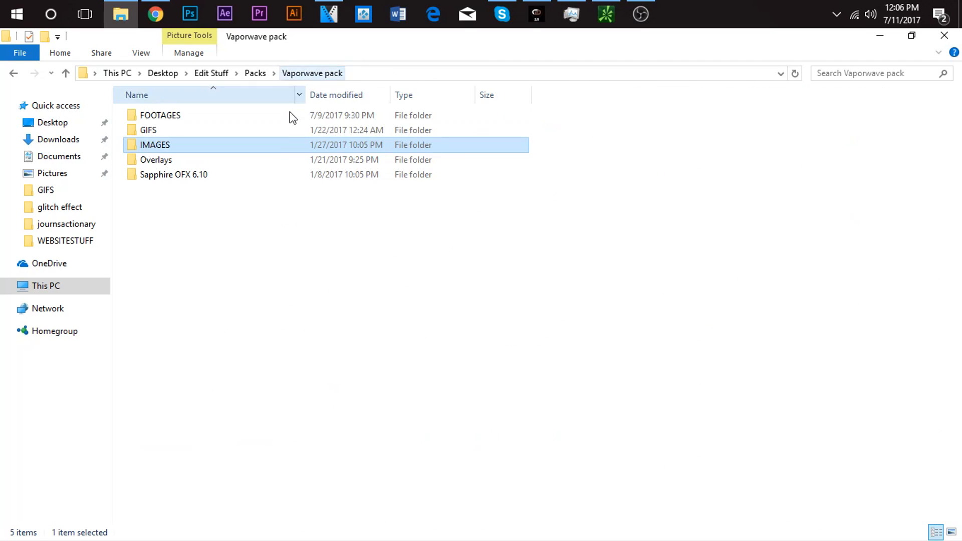
Inspect the files in the Overlays and Sapphire OFX 6.10 folders, including the Sapphire plug-in installer
double_click(275, 161)
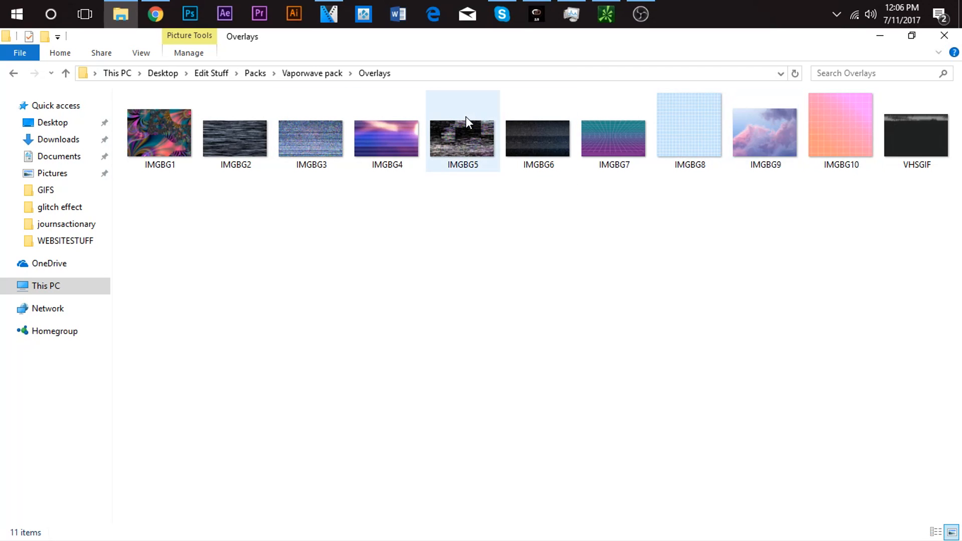
click(309, 81)
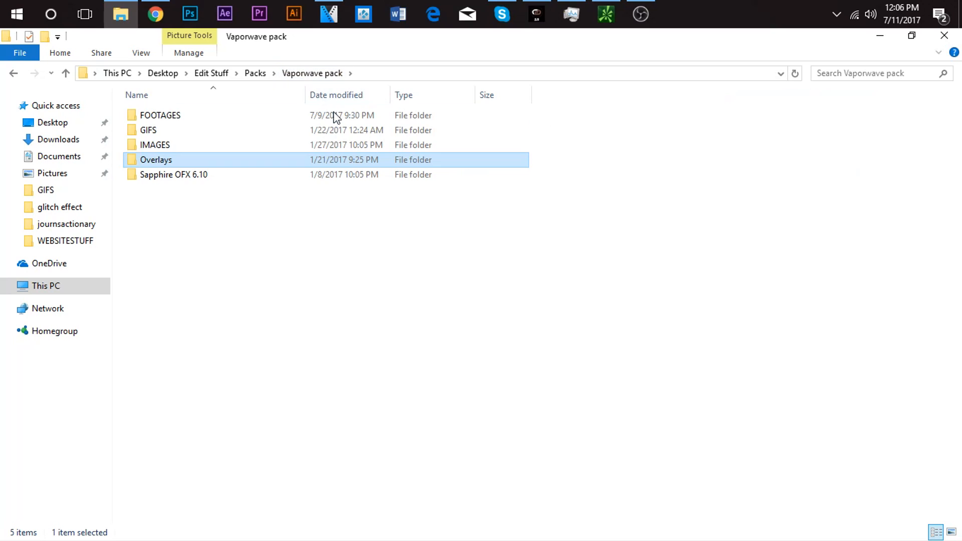
click(176, 179)
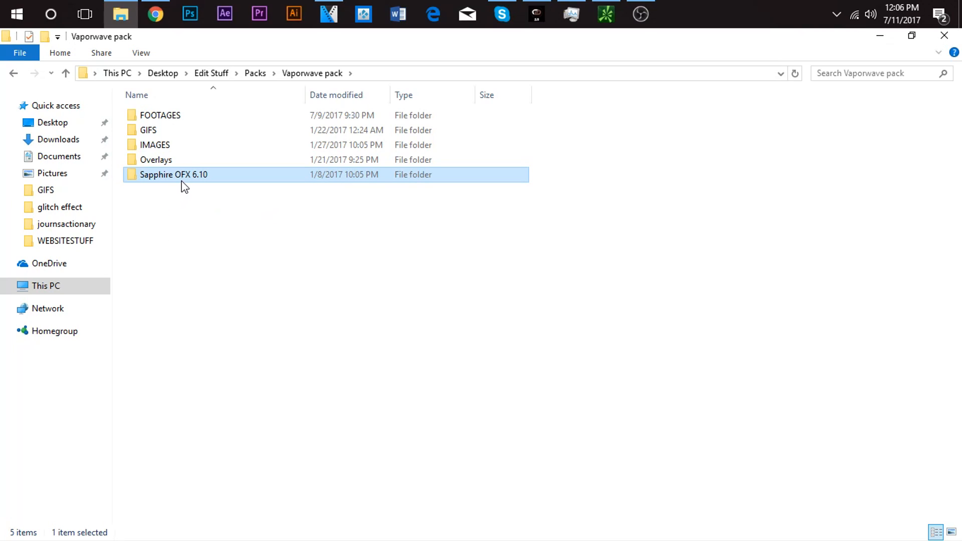
mouse_move(182, 183)
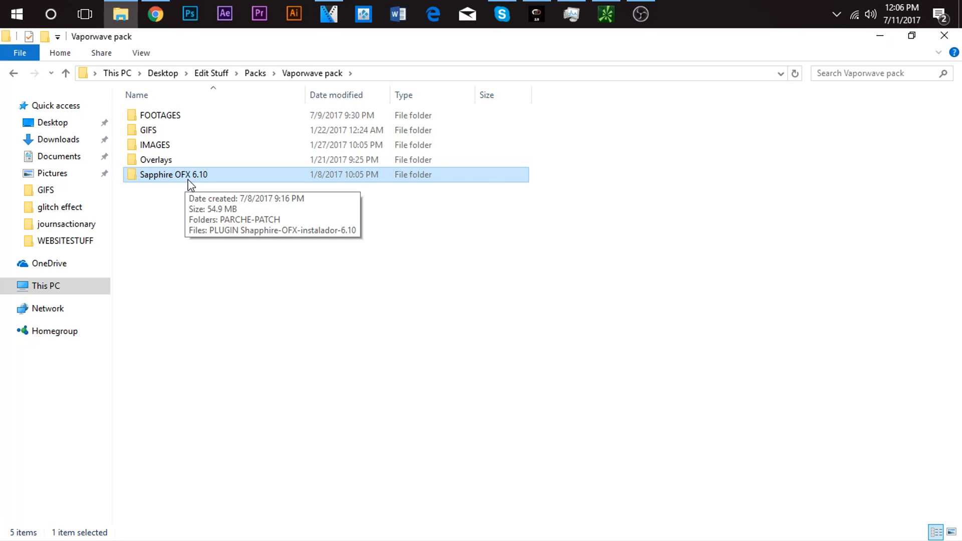
double_click(210, 176)
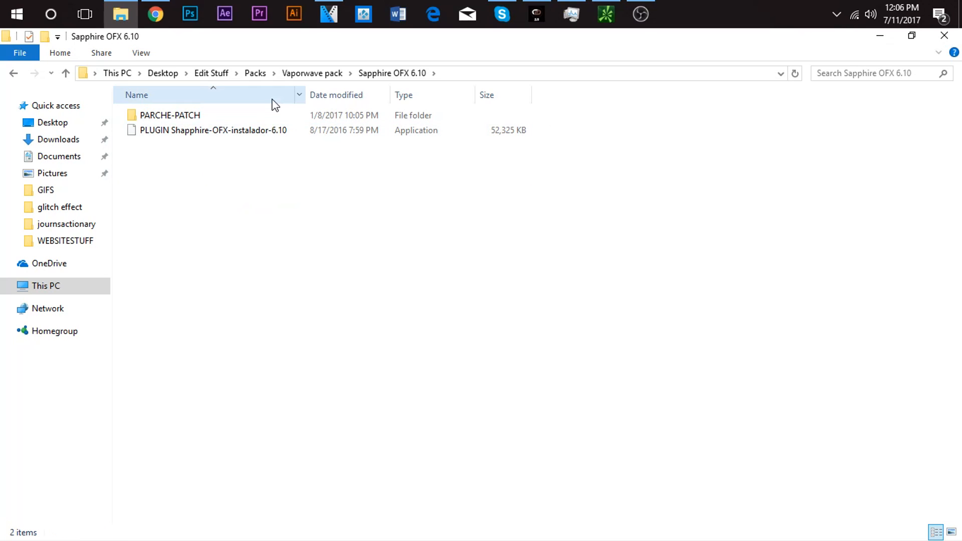
mouse_move(261, 135)
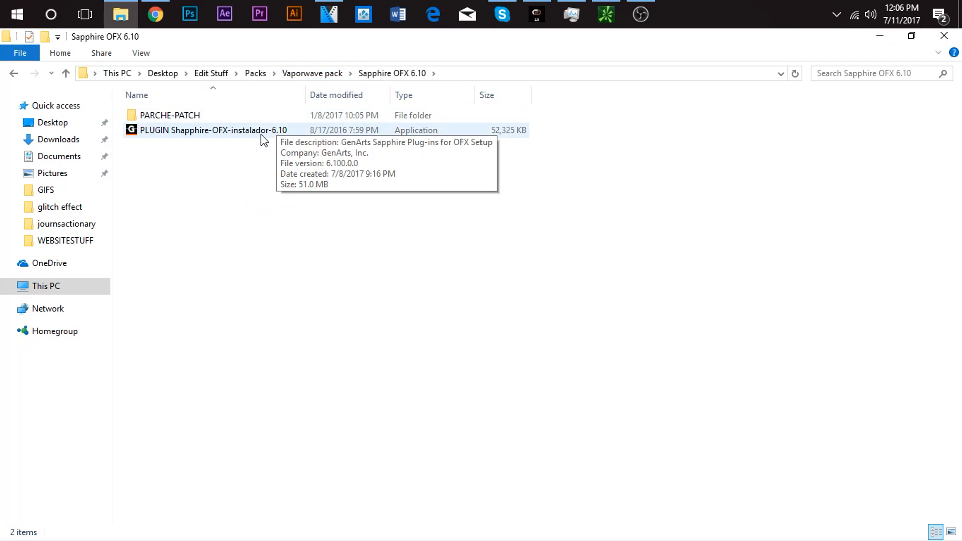
click(325, 74)
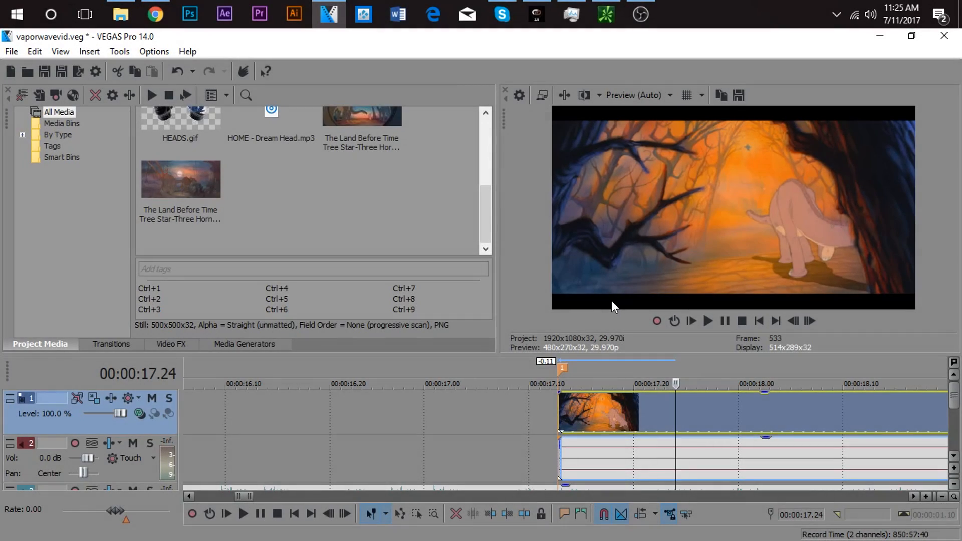
Switch to VEGAS Pro and examine the first video clip at several points up to 00:00:20.00
scroll(591, 399, up, 2)
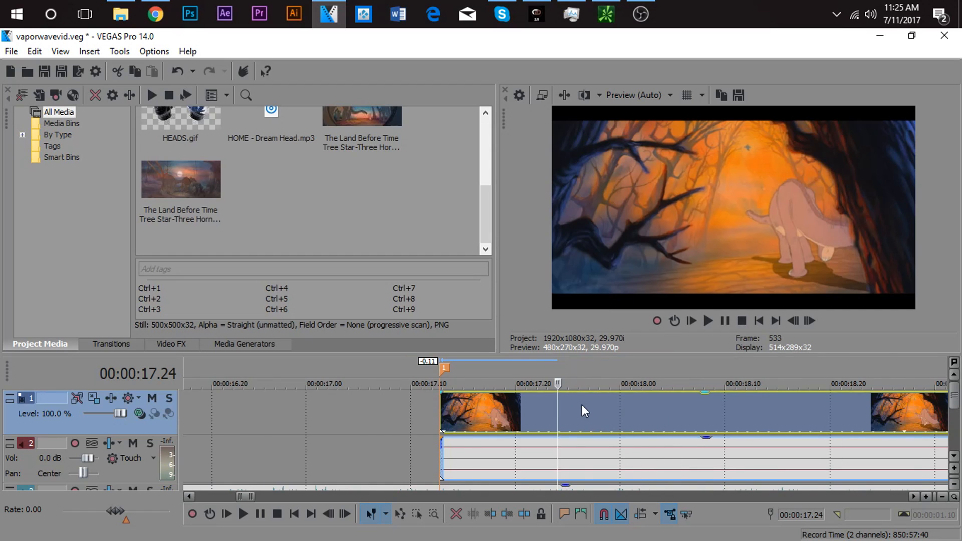
click(499, 419)
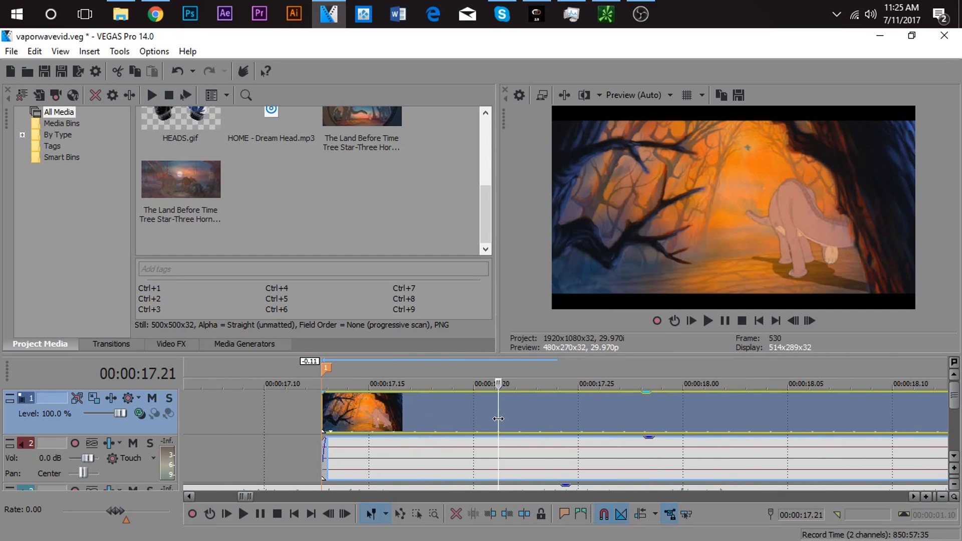
scroll(498, 419, down, 3)
scroll(498, 419, down, 1)
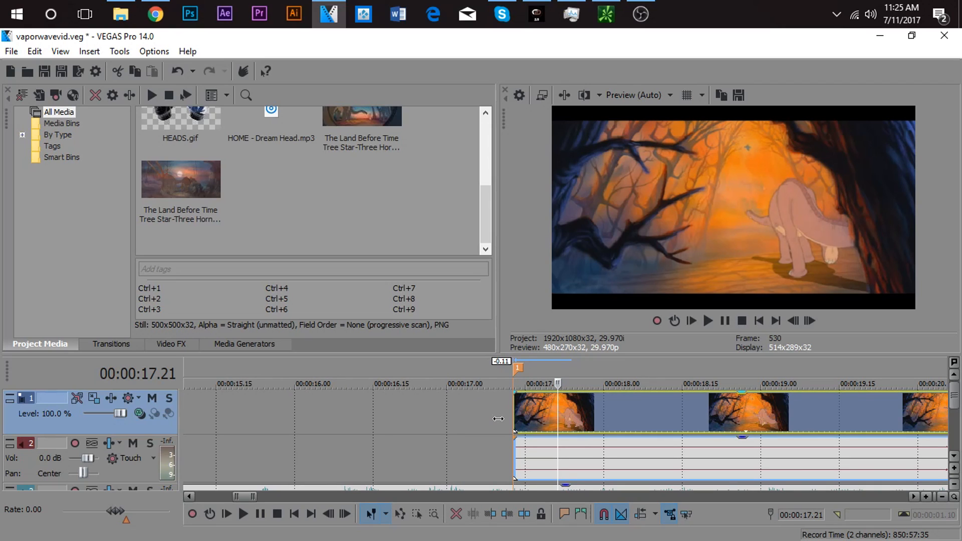
scroll(499, 419, up, 2)
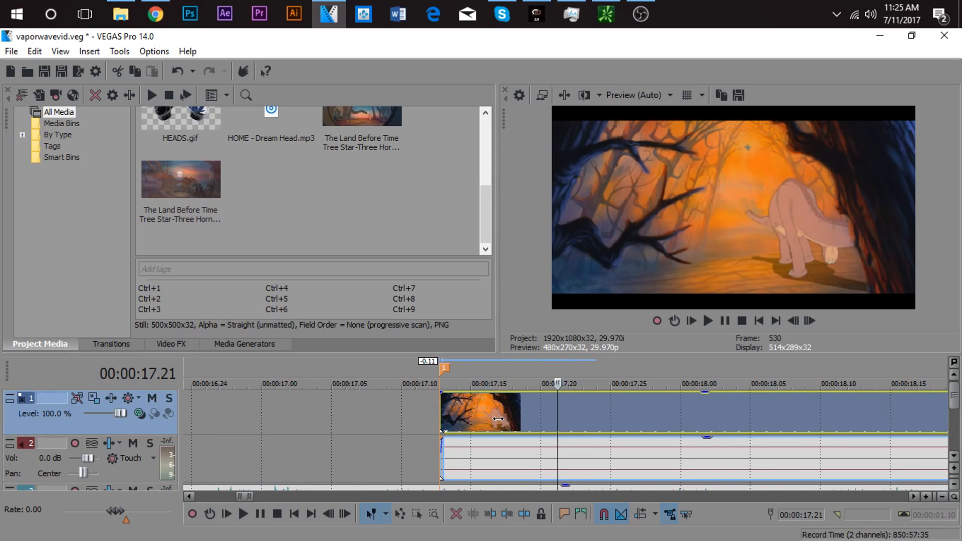
scroll(497, 419, down, 3)
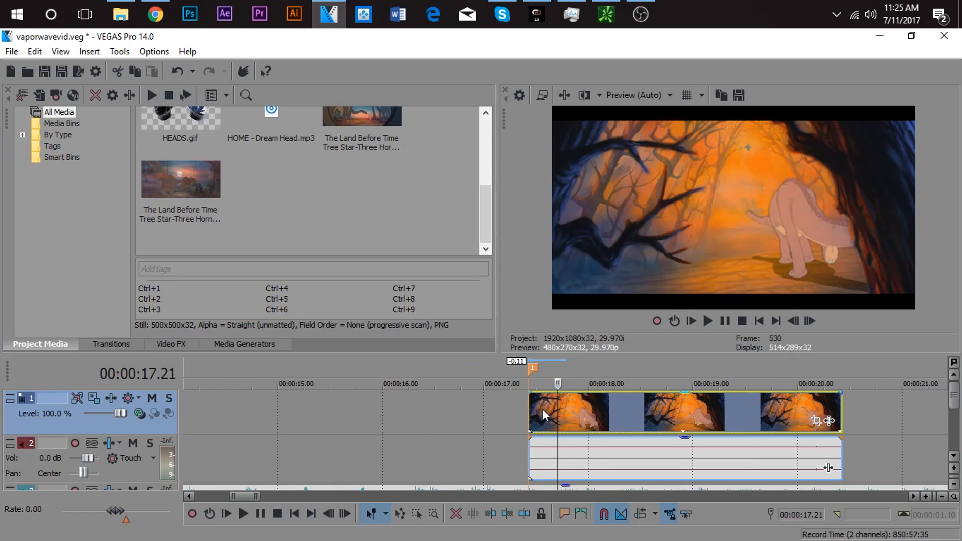
click(680, 406)
click(725, 411)
click(800, 404)
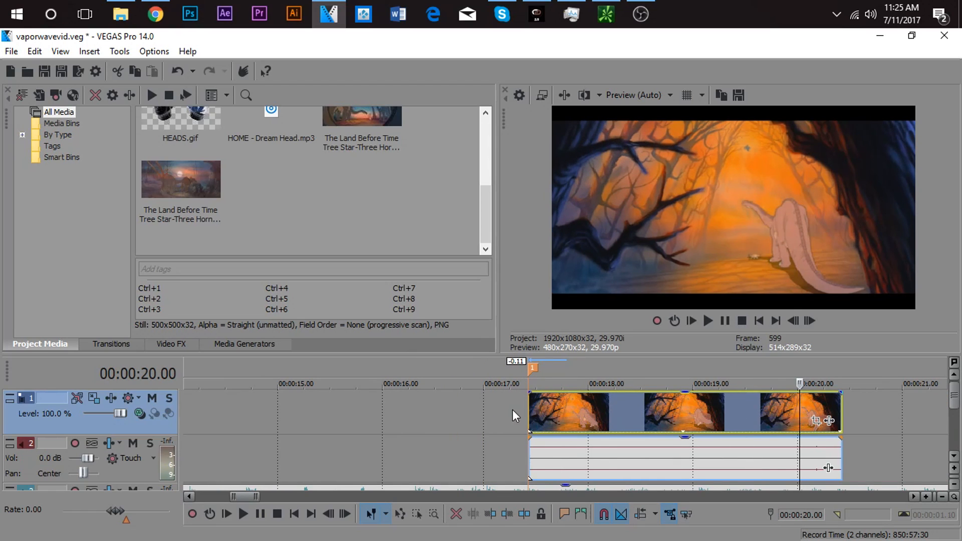
Move the second clip flush against the end of the first clip and play back the joined clips from 00:00:17.02
scroll(512, 410, down, 2)
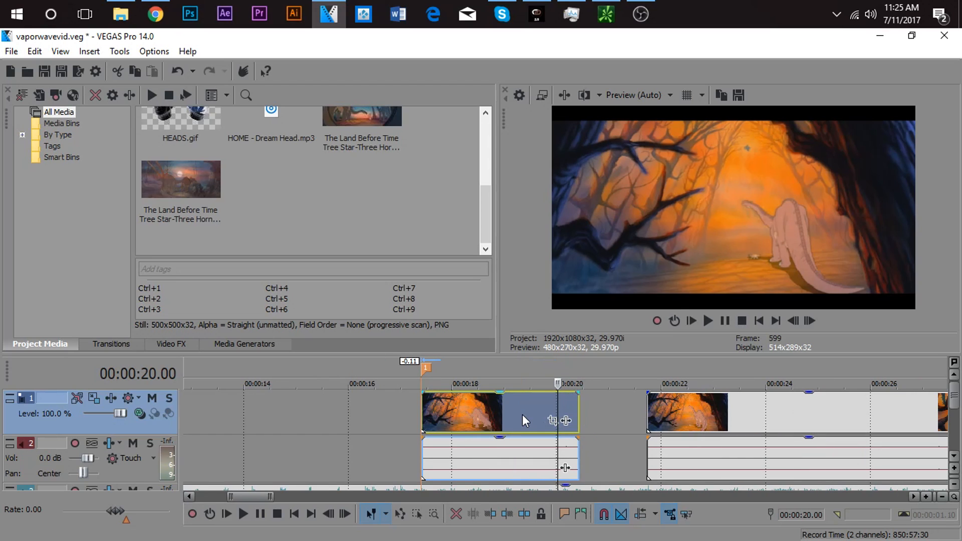
drag(690, 409, 626, 410)
click(403, 410)
key(space)
key(space)
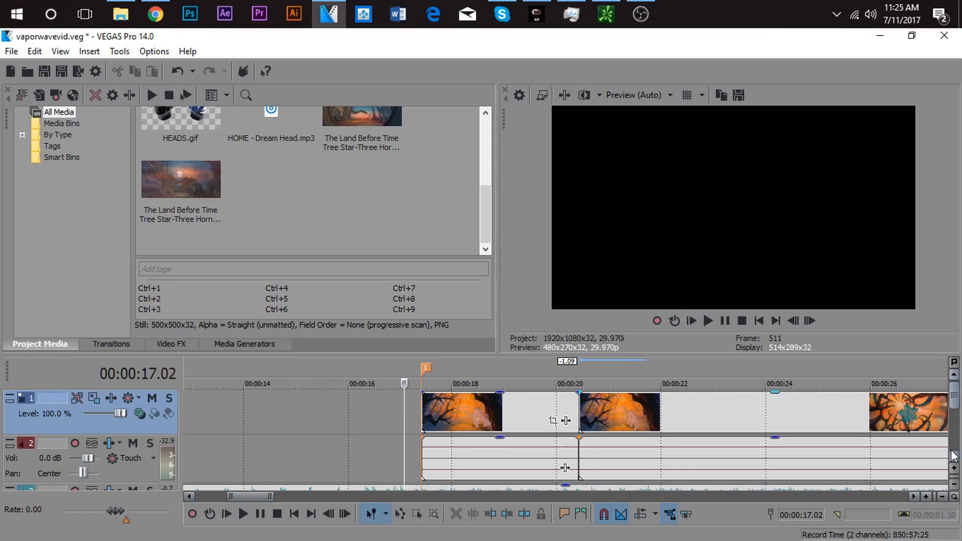
click(954, 456)
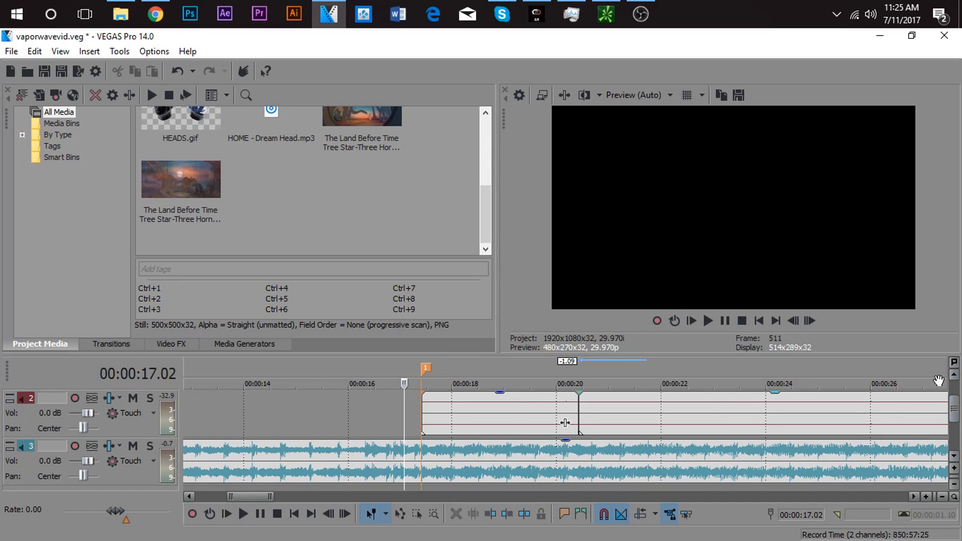
click(954, 375)
key(space)
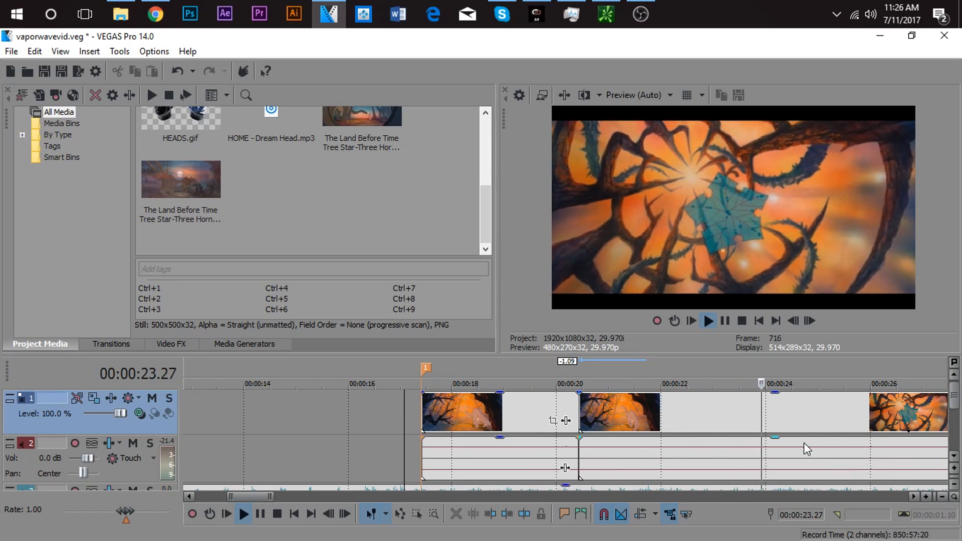
scroll(769, 414, down, 5)
key(space)
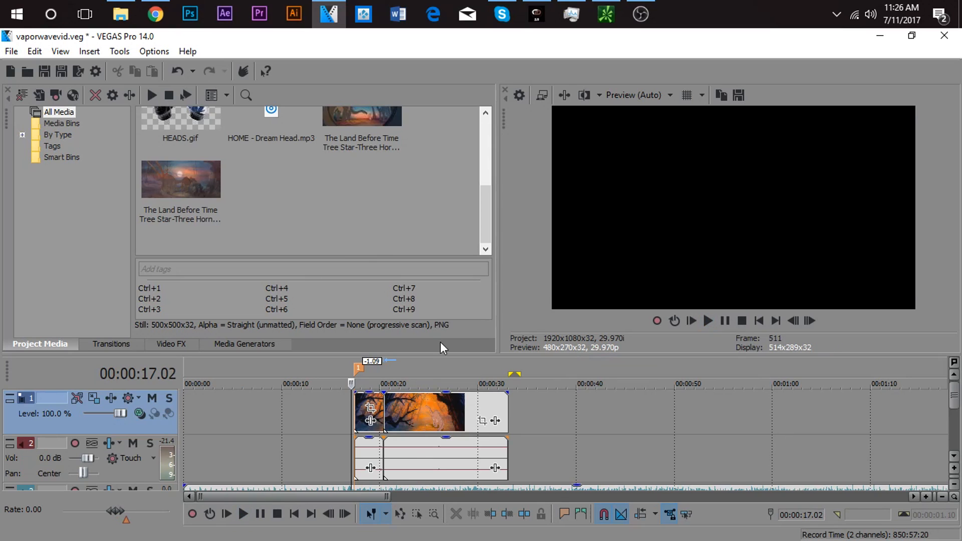
Check the second clip's picture at 00:00:26.02
scroll(421, 389, up, 3)
scroll(824, 435, down, 2)
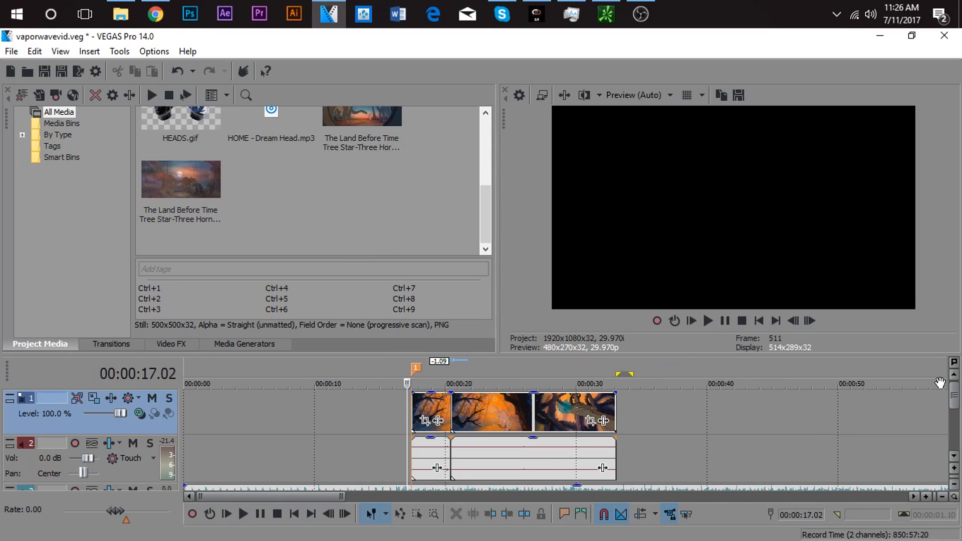
click(525, 410)
scroll(528, 396, down, 2)
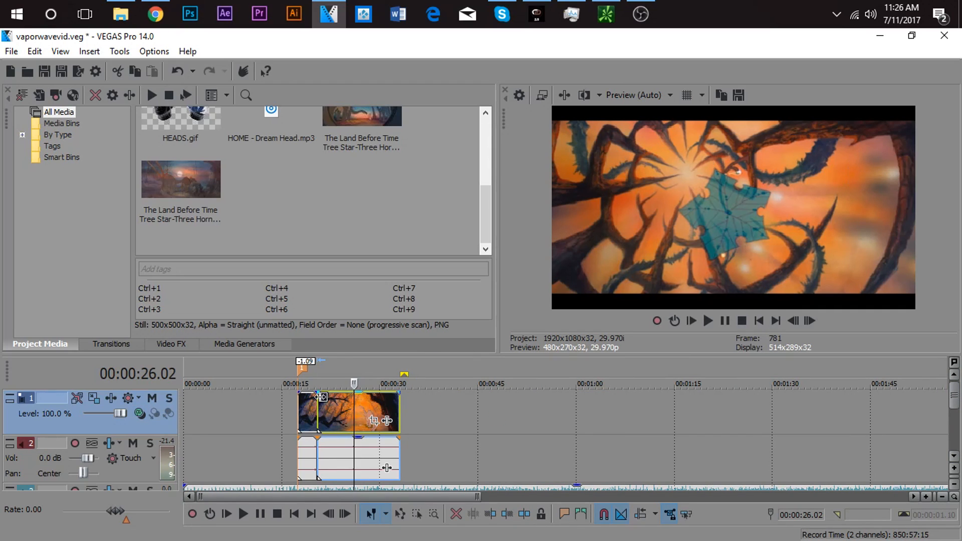
Search the video effects for "color" and apply the Color Corrector's Remove Yellow Cast preset to the first clip
click(302, 404)
scroll(302, 406, up, 4)
click(604, 405)
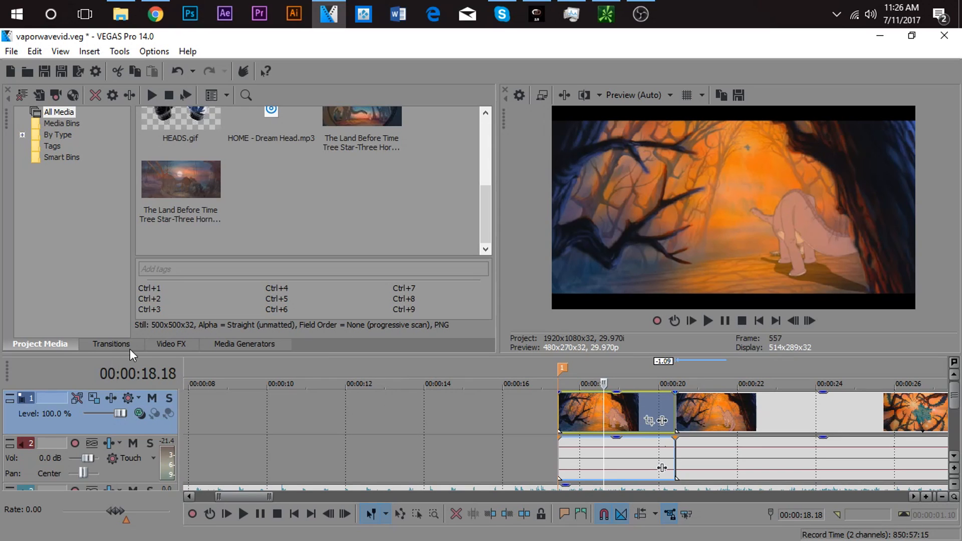
click(153, 343)
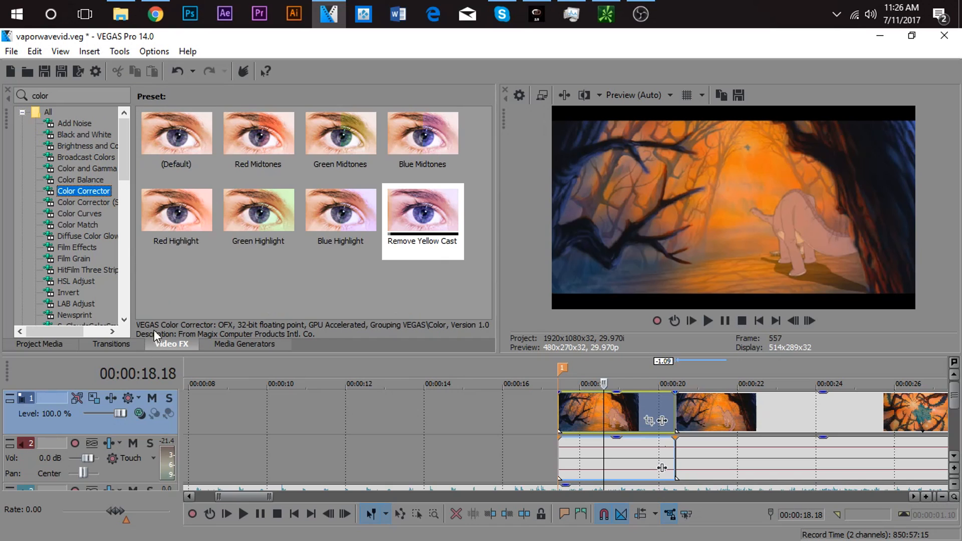
click(65, 98)
text(color)
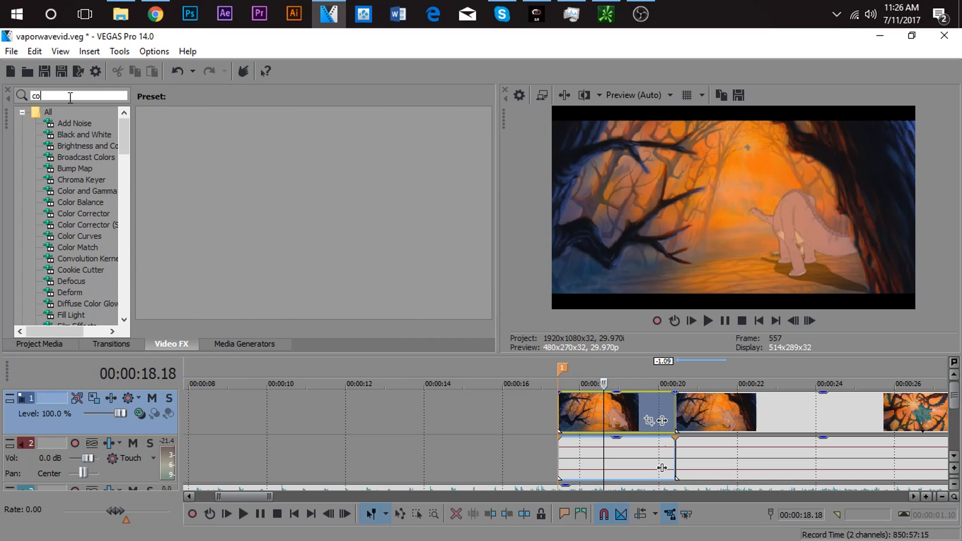
click(95, 190)
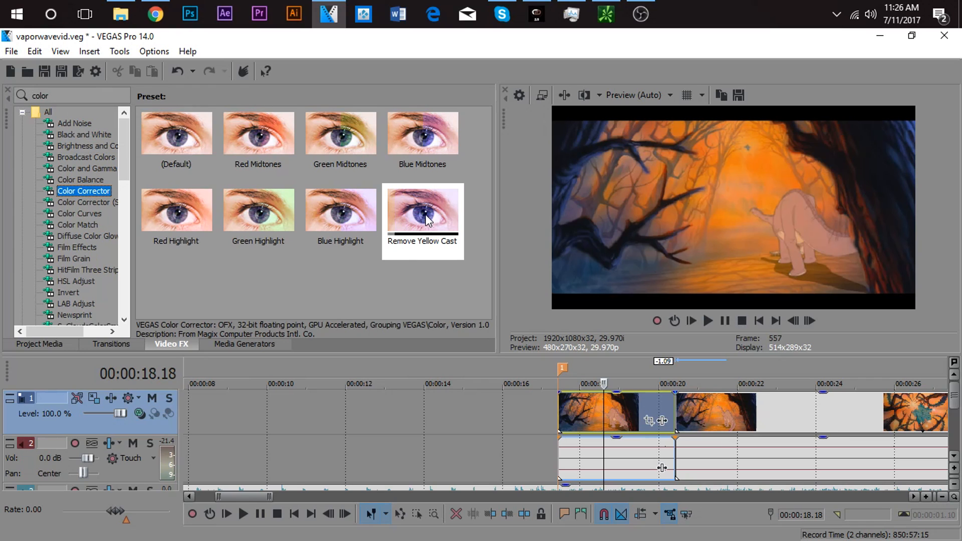
drag(425, 214, 435, 236)
drag(599, 399, 602, 411)
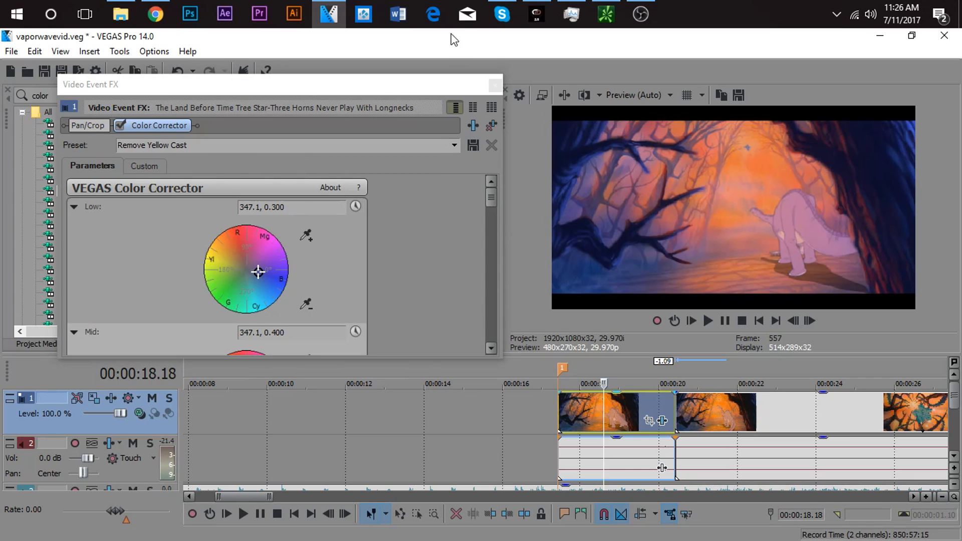
click(492, 87)
Apply the Remove Yellow Cast preset to the second clip and check the correction on both clips
drag(391, 202, 678, 389)
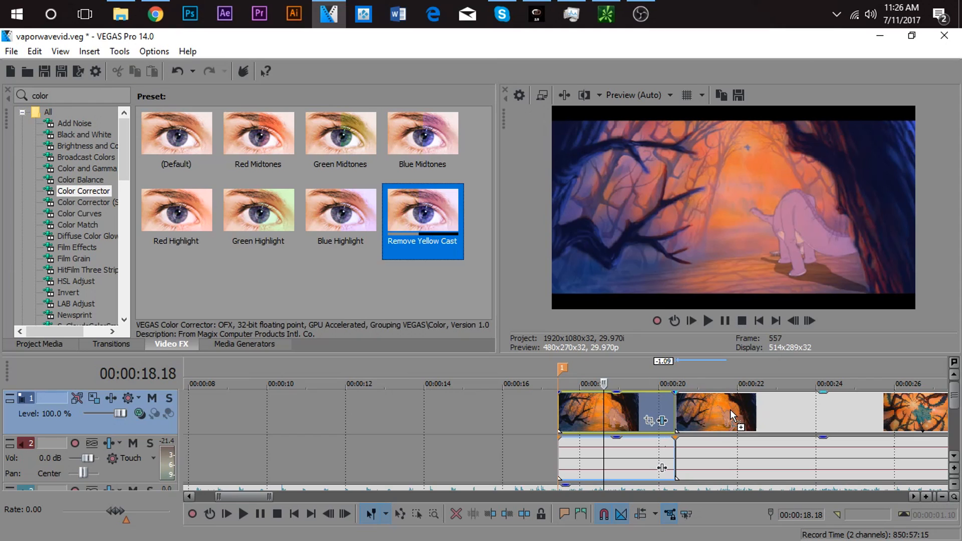
drag(729, 410, 730, 411)
click(701, 412)
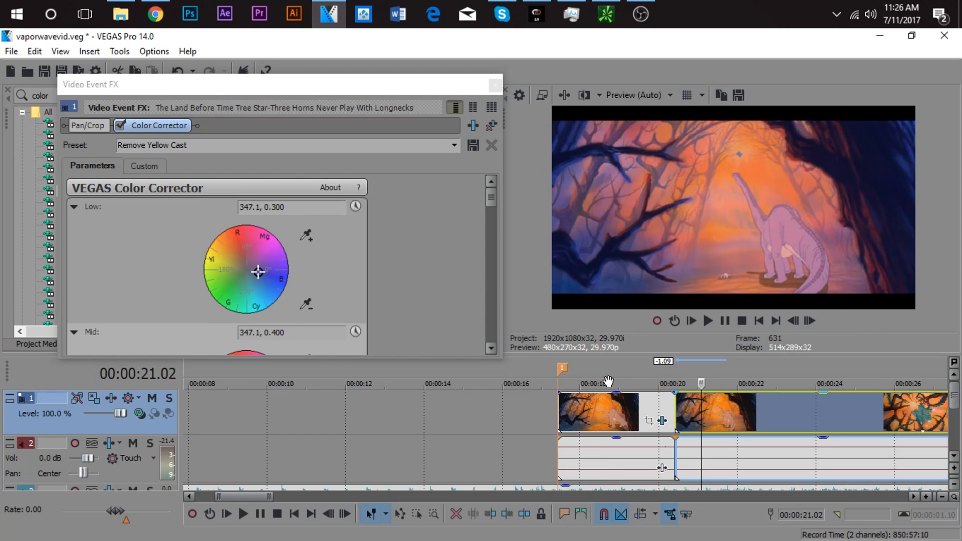
click(622, 411)
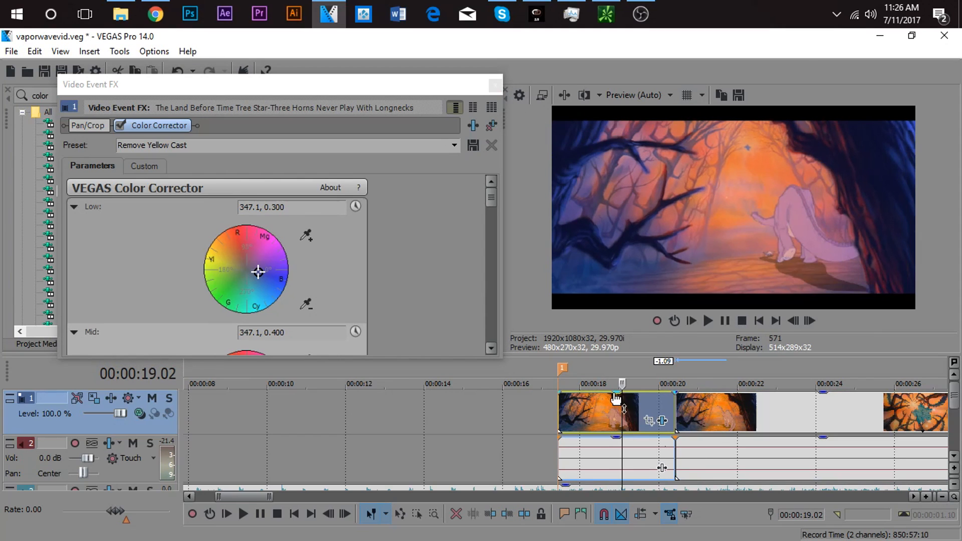
Close the effect settings and compare the color-corrected picture at several points in the first and second clips
click(753, 424)
click(822, 413)
click(865, 411)
click(919, 409)
click(796, 407)
click(749, 402)
click(723, 402)
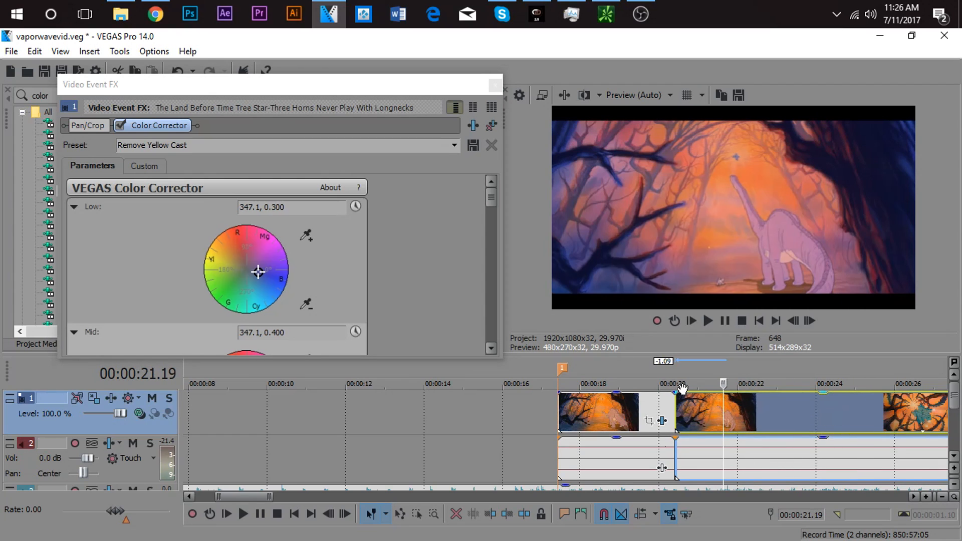
click(495, 86)
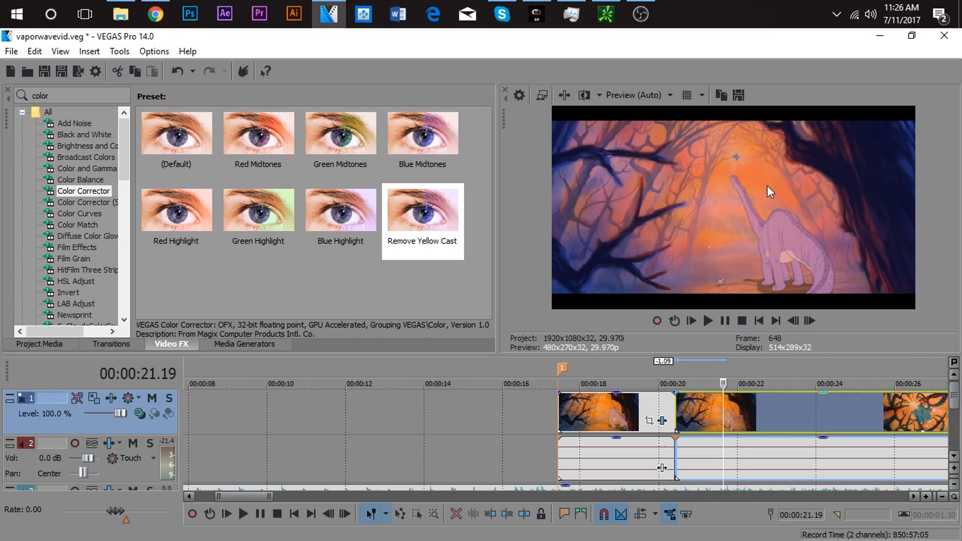
click(771, 404)
click(856, 400)
click(744, 414)
click(644, 413)
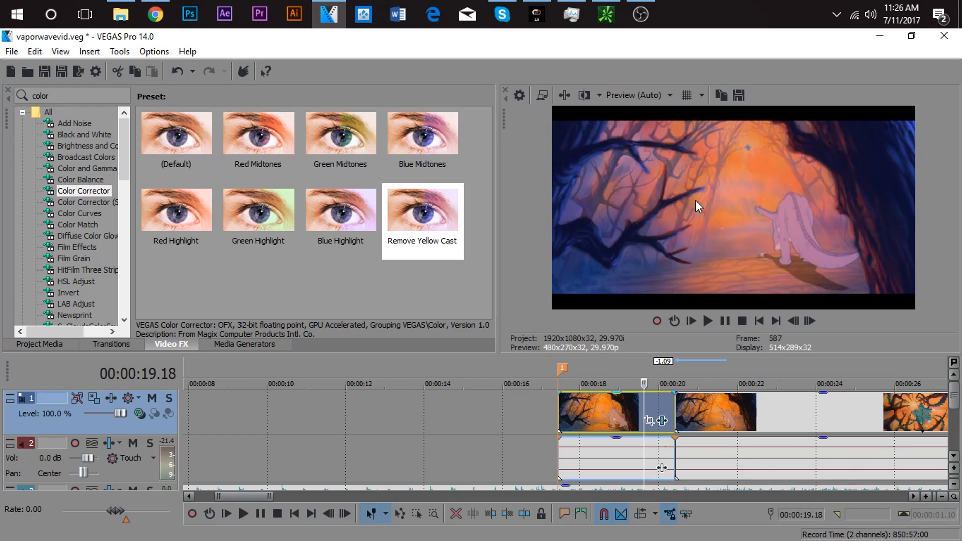
Search the video effects for "hsl" and apply the HSL Adjust quater sat preset to the first clip
drag(50, 95, 4, 100)
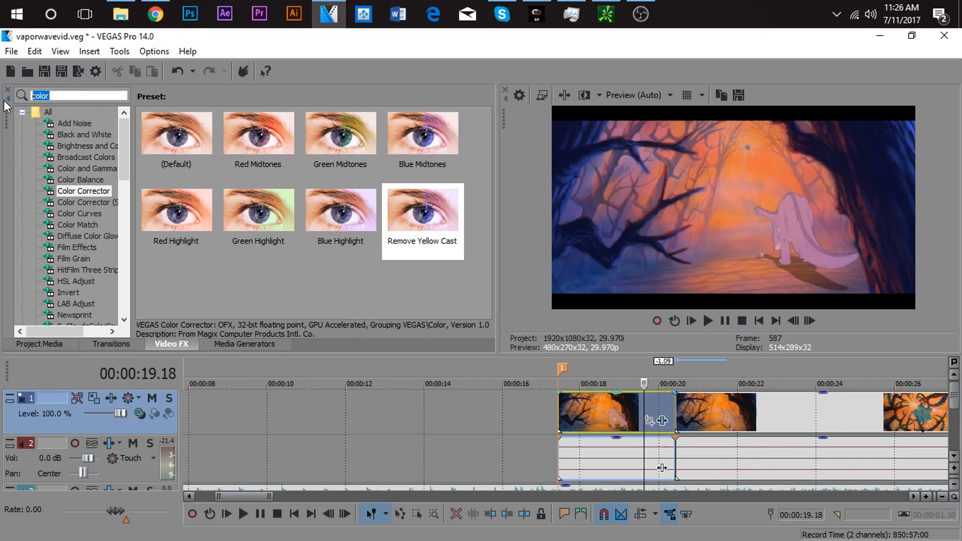
key(BackSpace)
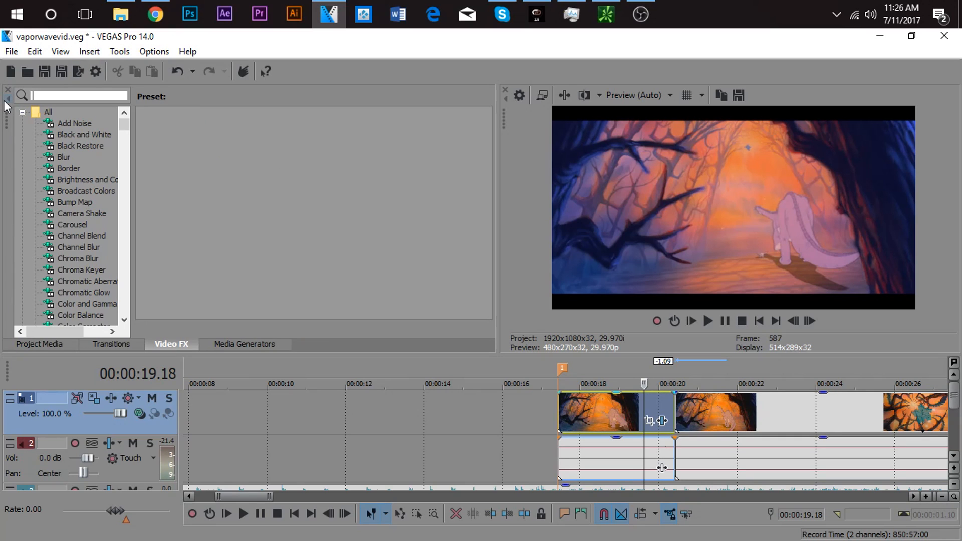
text(hsl)
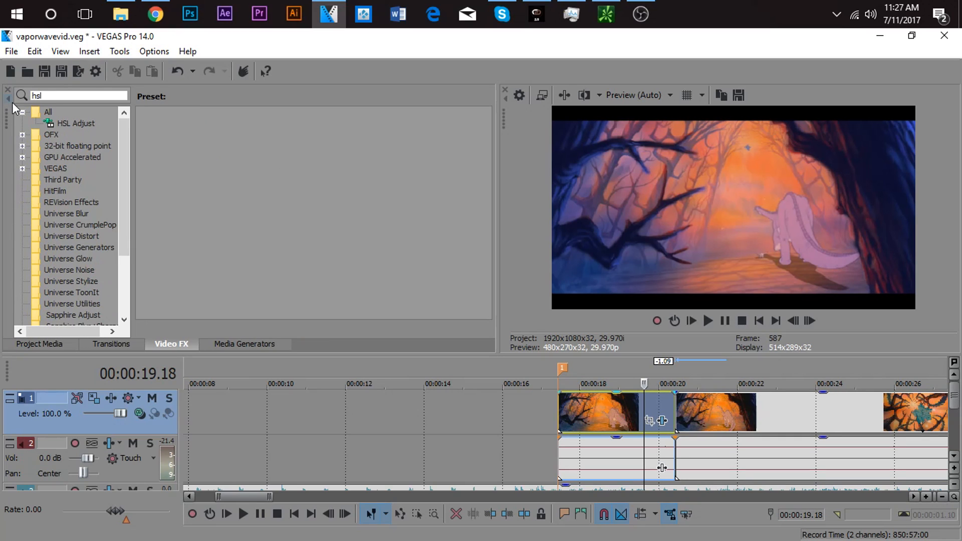
click(75, 123)
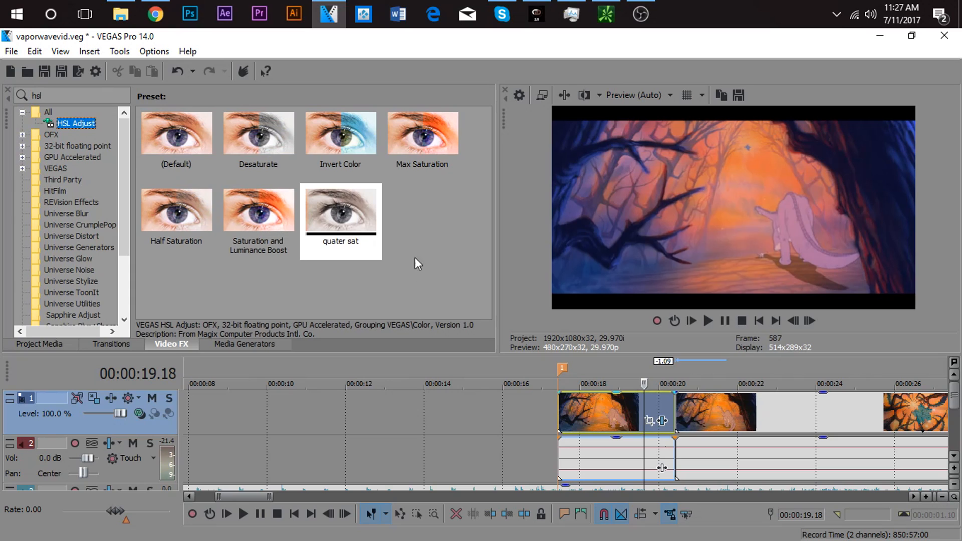
drag(339, 223, 608, 420)
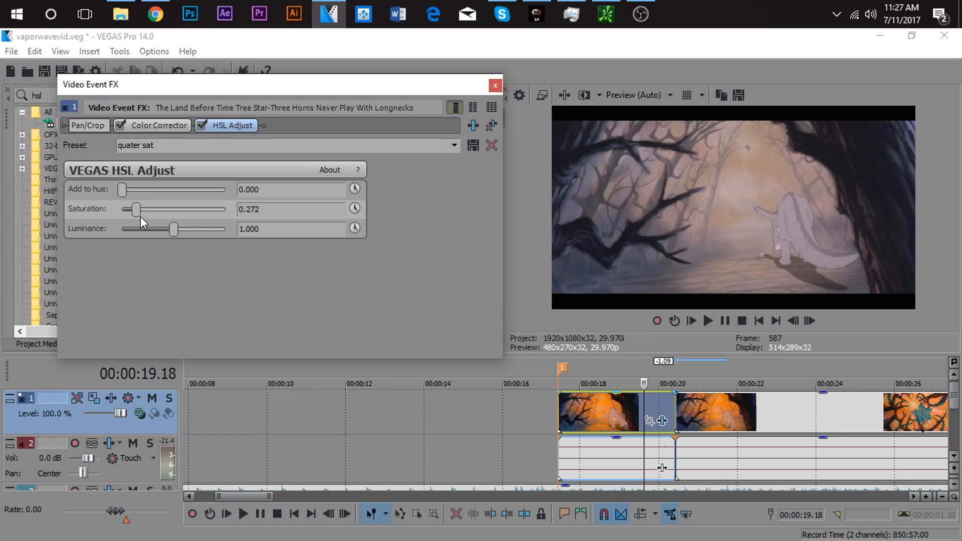
Set the first clip's HSL Adjust saturation to 0.803 and play back a moment of the clip
drag(133, 209, 163, 213)
click(594, 421)
key(space)
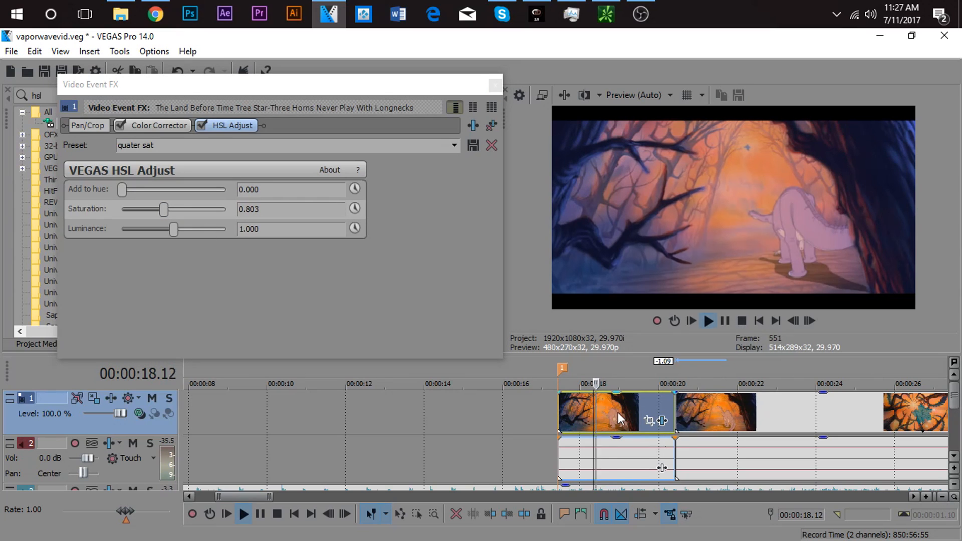
key(space)
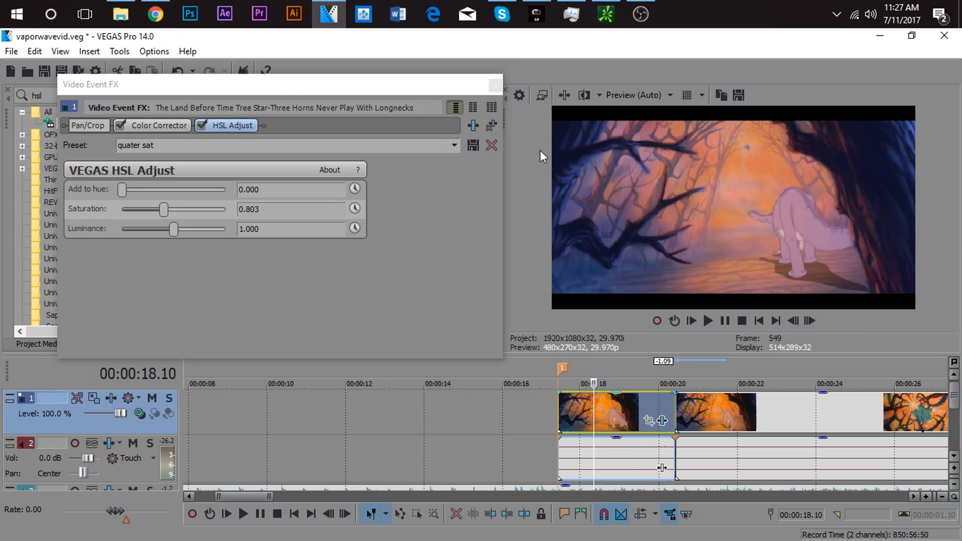
Compare the first clip's adjusted saturation with the second clip's picture and close the effect settings
click(724, 402)
click(627, 408)
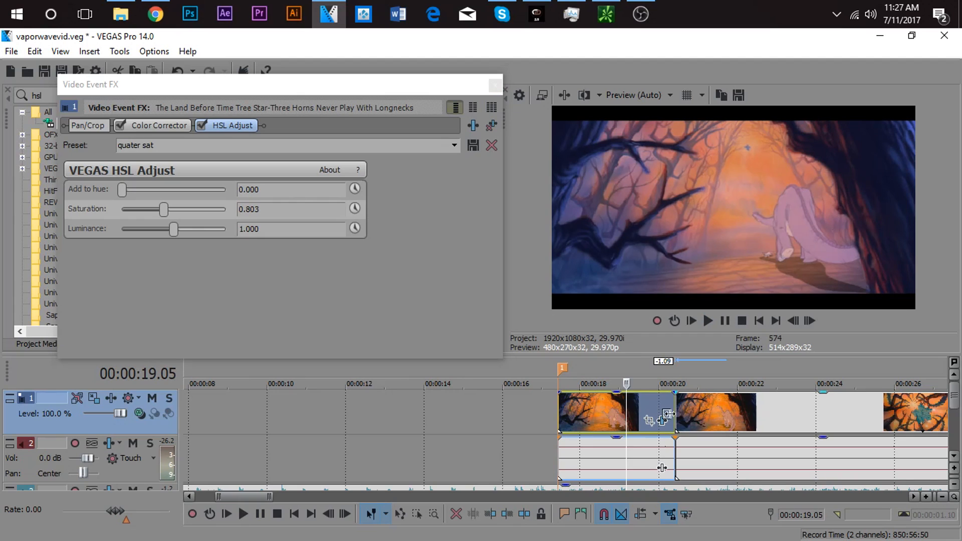
click(732, 406)
click(719, 409)
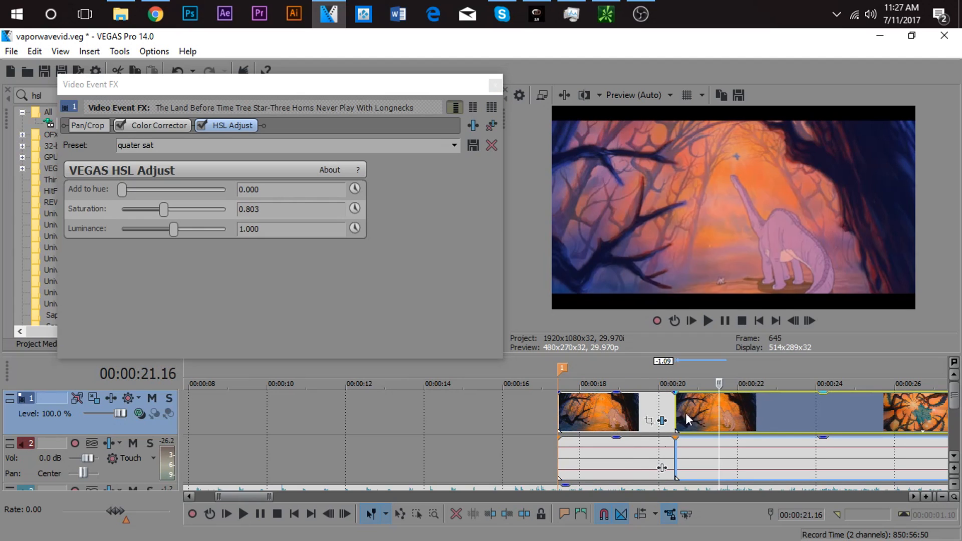
click(622, 418)
click(705, 401)
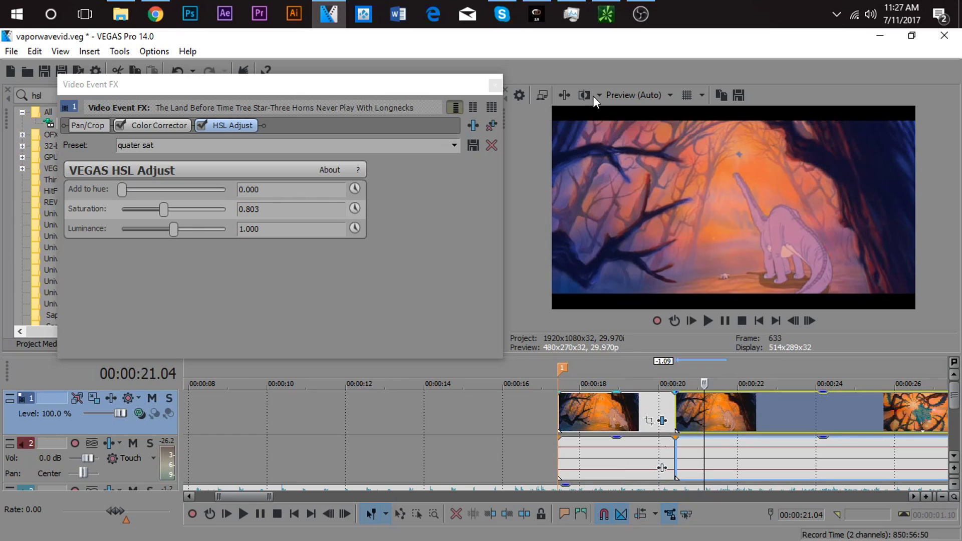
click(496, 84)
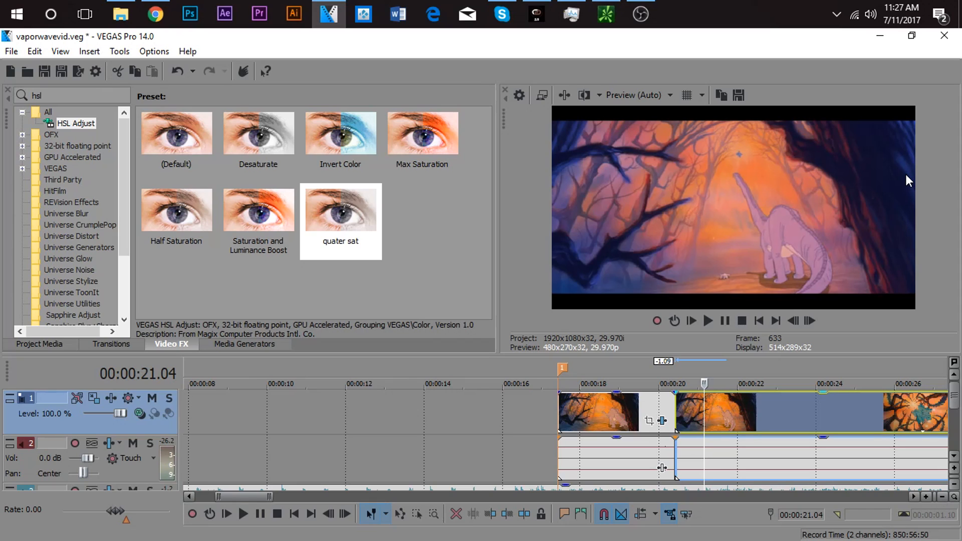
click(629, 419)
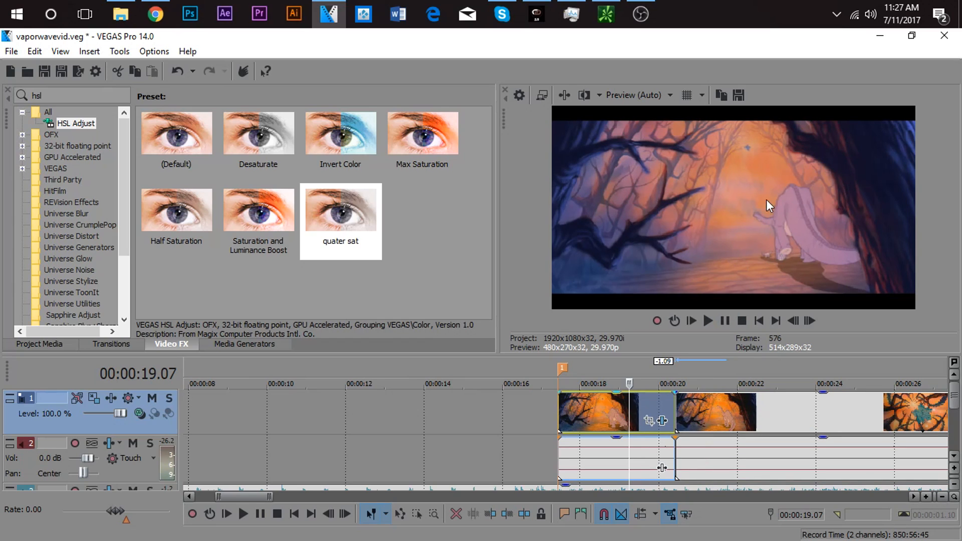
click(705, 405)
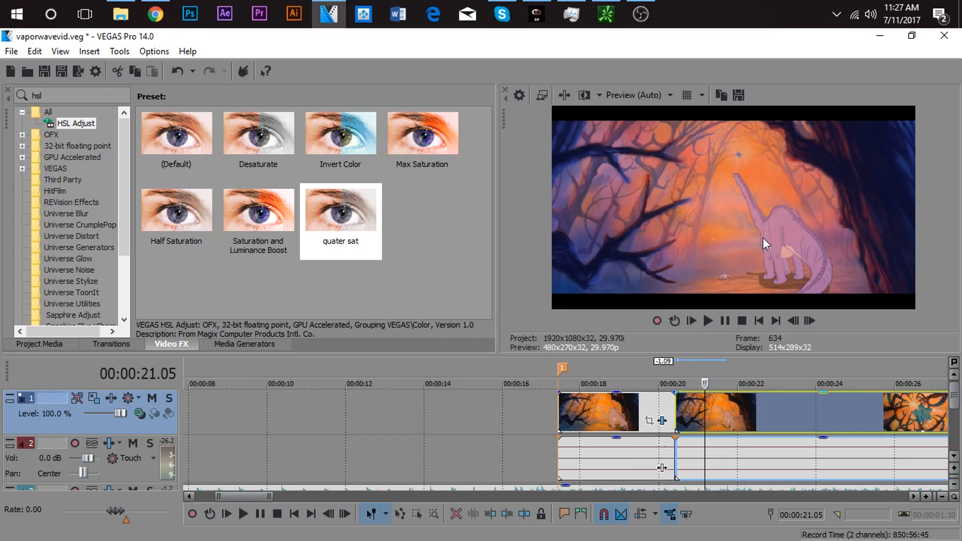
click(618, 412)
click(689, 411)
click(636, 414)
click(709, 407)
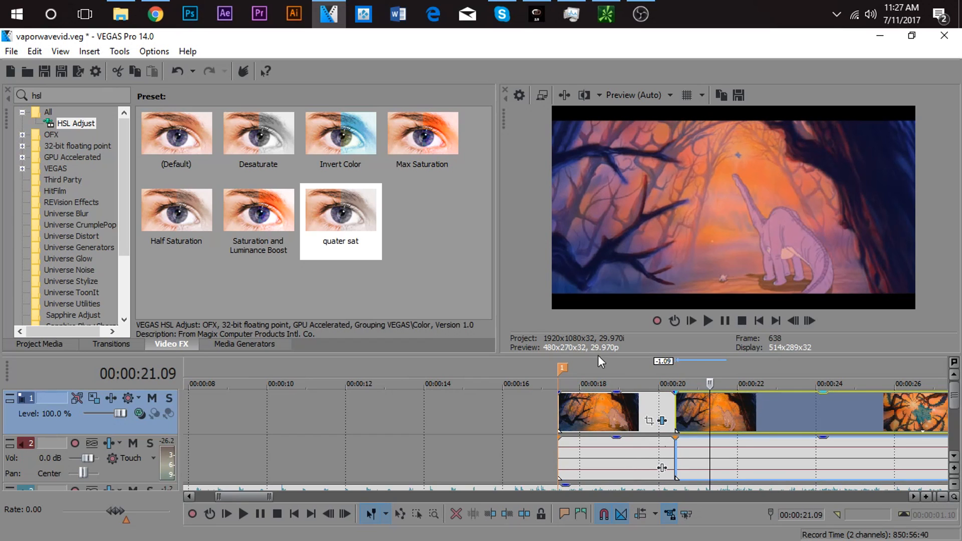
Apply the HSL Adjust quater sat preset to the second clip, raise its saturation and compare it with the first clip
click(354, 227)
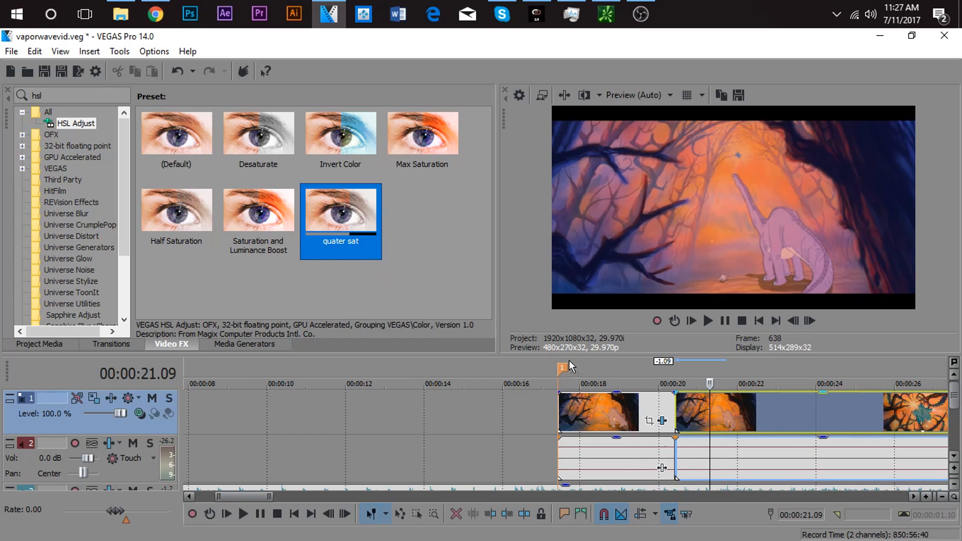
drag(728, 416, 705, 411)
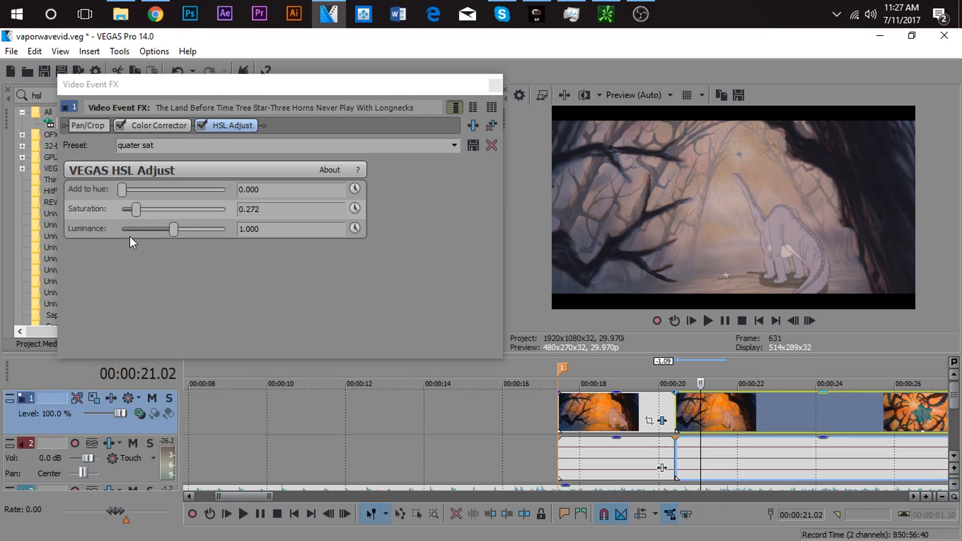
drag(136, 213, 154, 213)
click(495, 85)
click(621, 409)
click(694, 409)
click(603, 408)
click(698, 411)
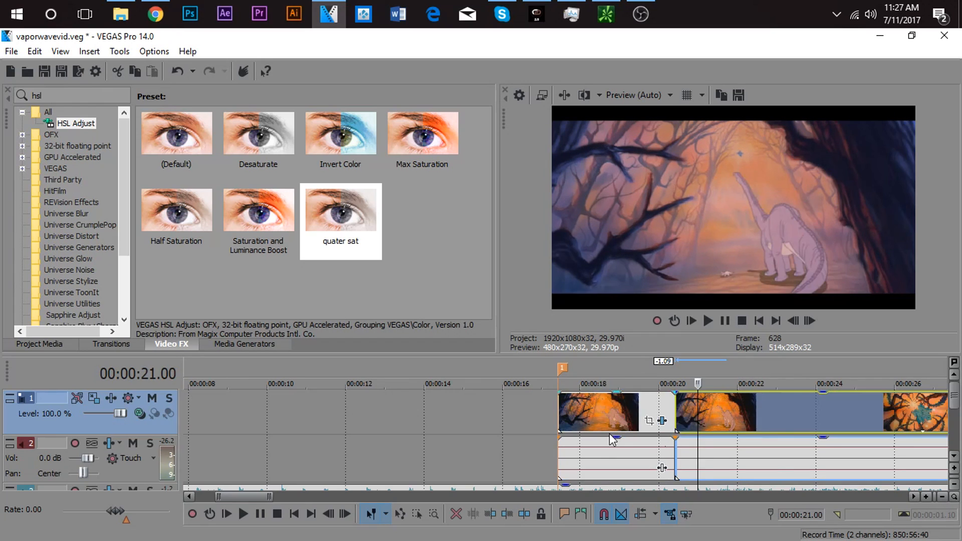
Delete the second clip and extend the end of the first clip by about 14.15 in its place
scroll(606, 432, down, 3)
scroll(606, 431, up, 3)
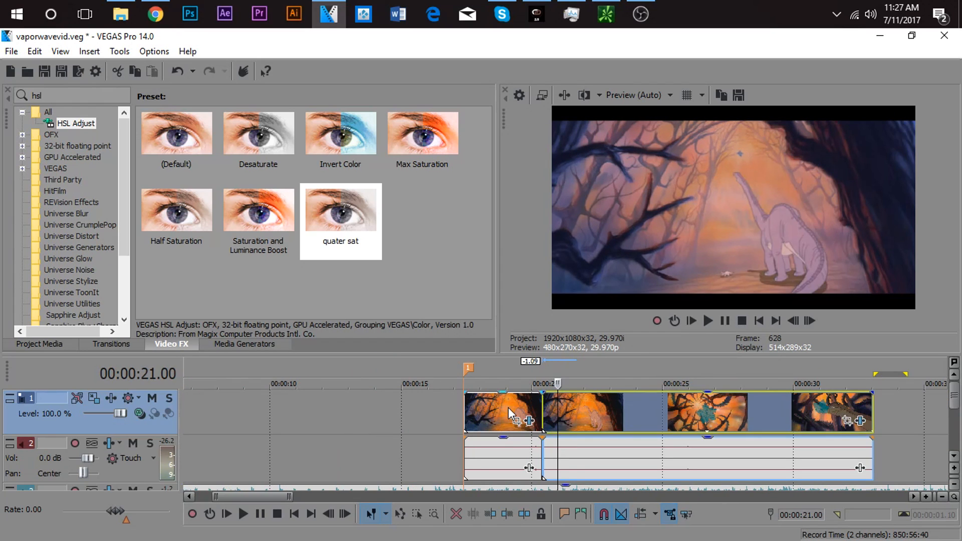
click(566, 409)
right_click(572, 408)
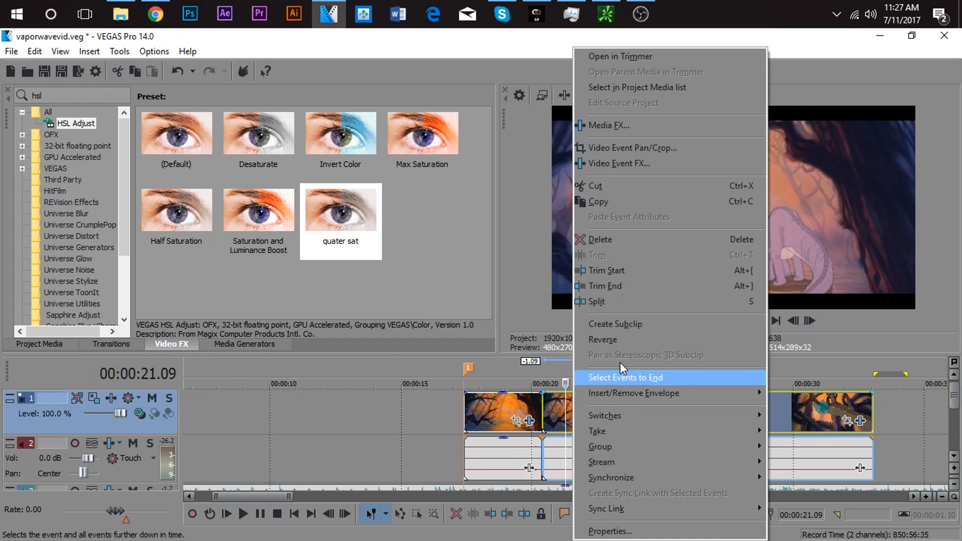
click(647, 240)
drag(543, 402, 918, 402)
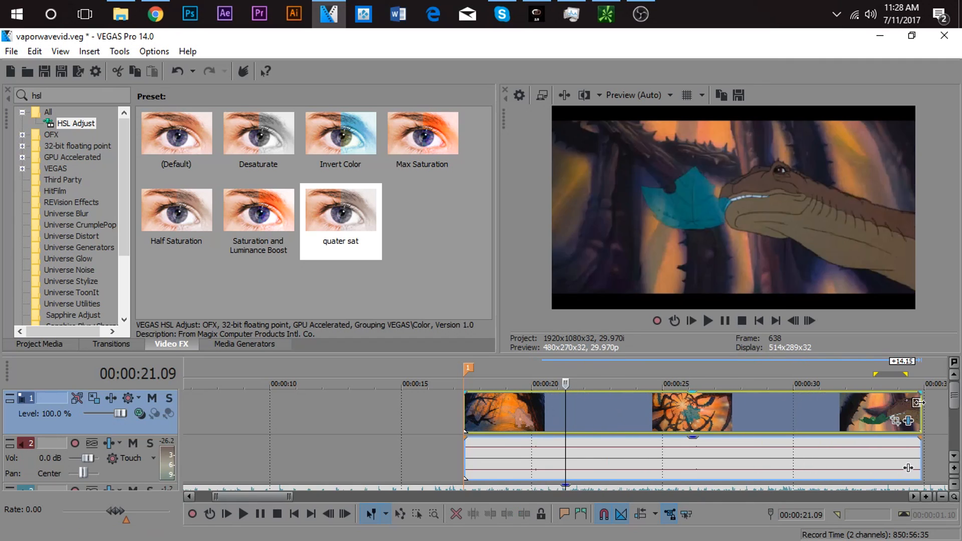
Review frames near the start of the extended clip and split it at 00:00:20.06 and 00:00:20.20
click(727, 416)
click(553, 409)
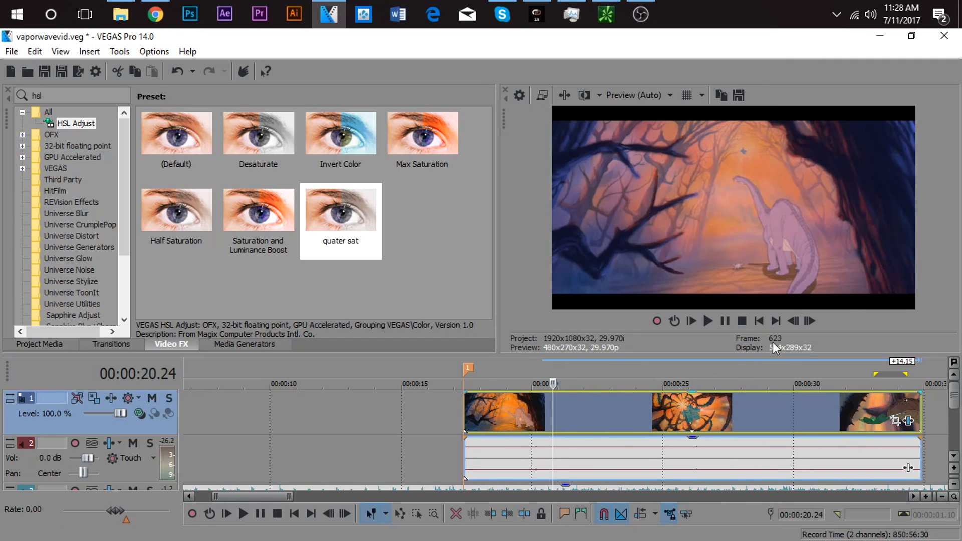
click(516, 404)
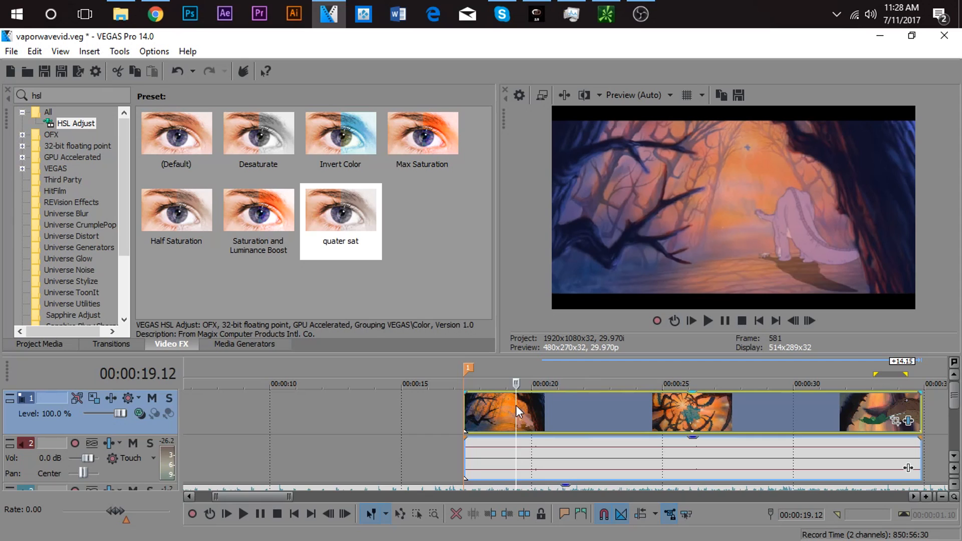
click(483, 422)
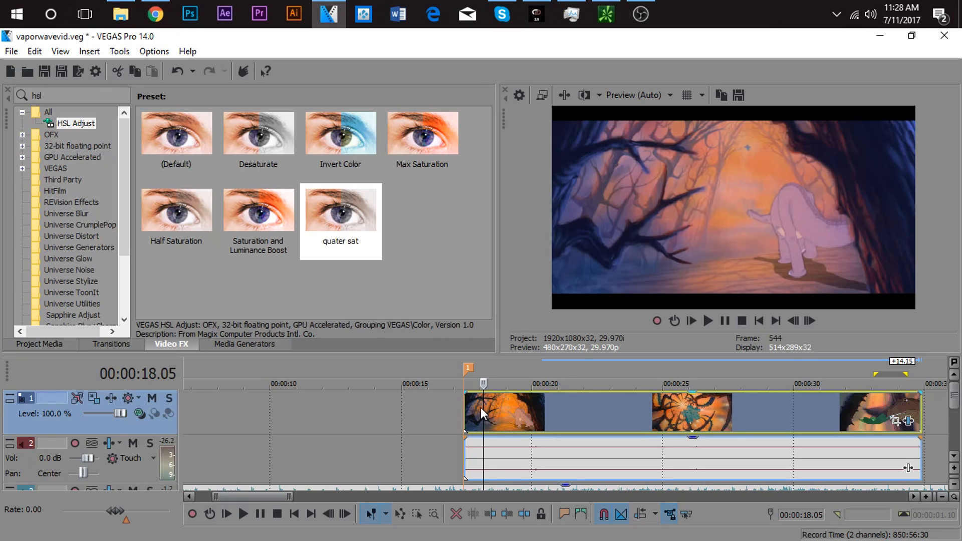
click(537, 407)
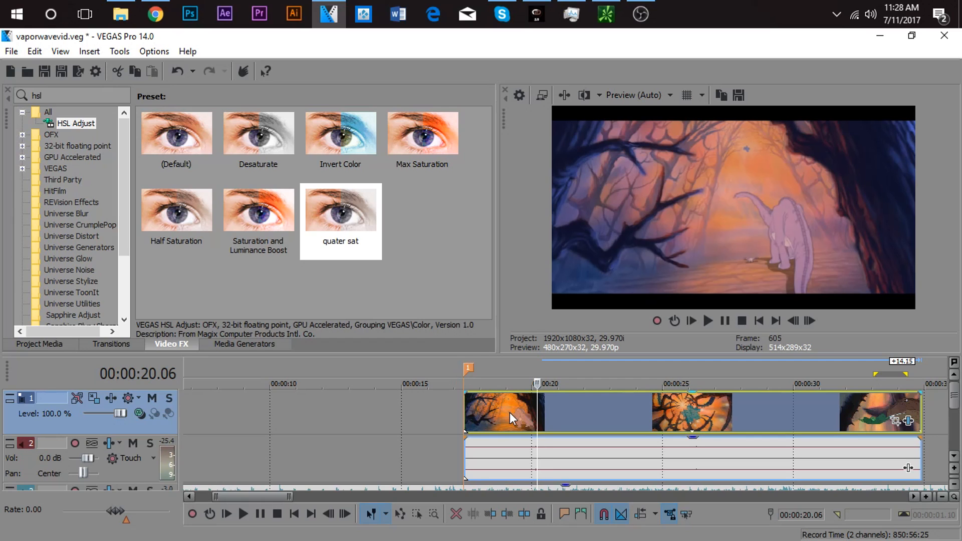
key(s)
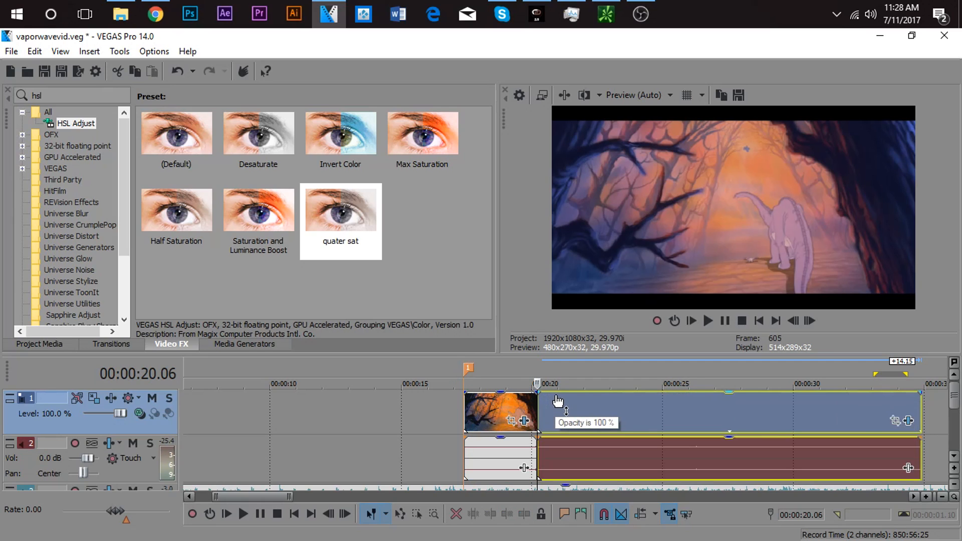
click(549, 407)
key(s)
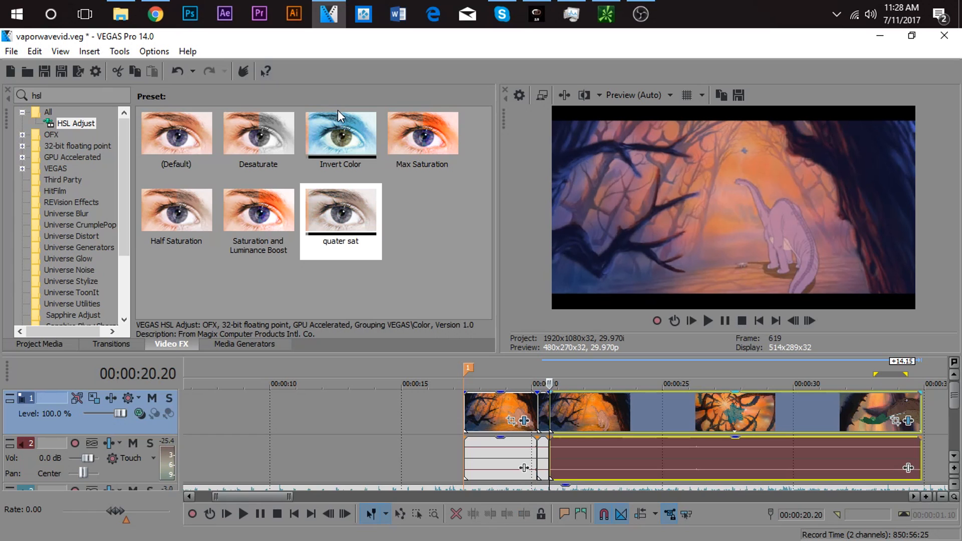
Open and close the Pan/Crop settings of the short middle segment, and undo the two splits
scroll(541, 411, up, 2)
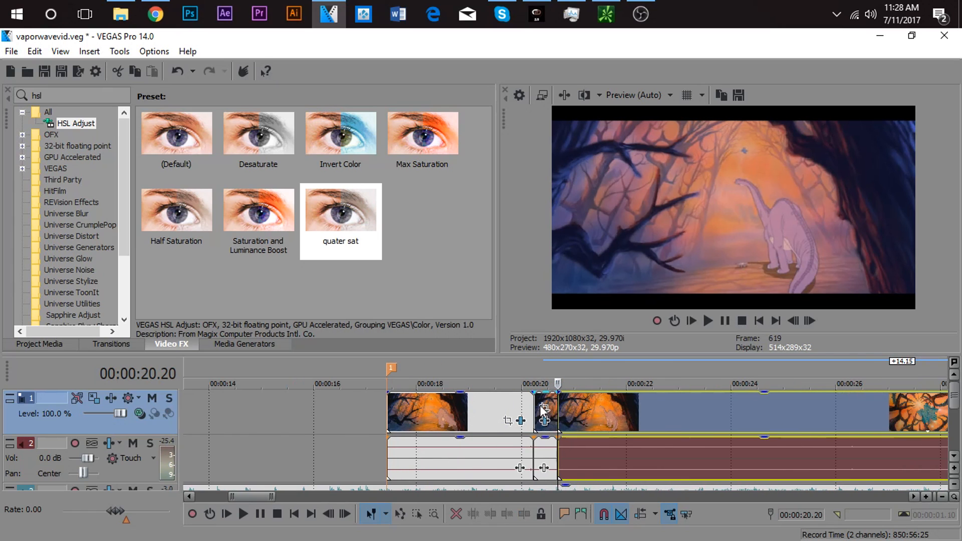
click(545, 407)
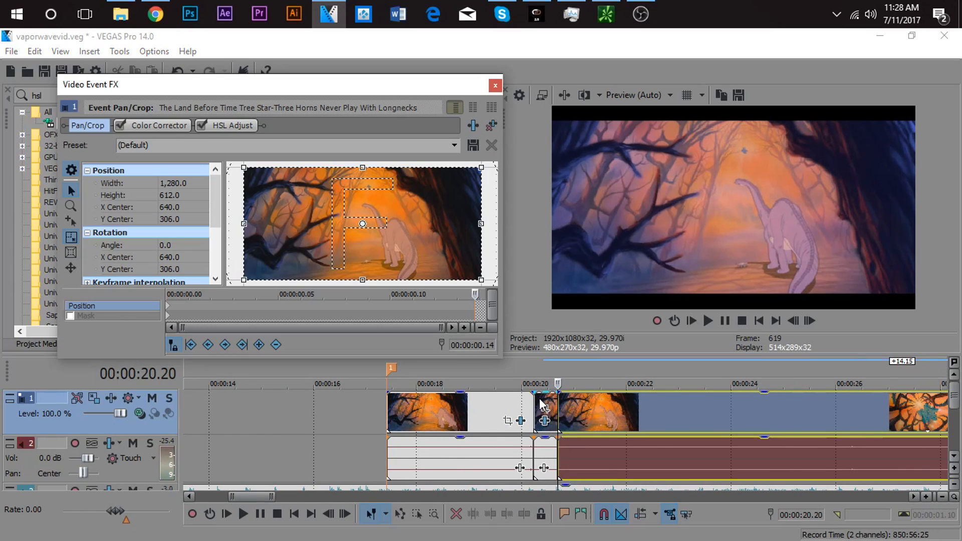
click(495, 85)
key(ctrl+z)
click(525, 407)
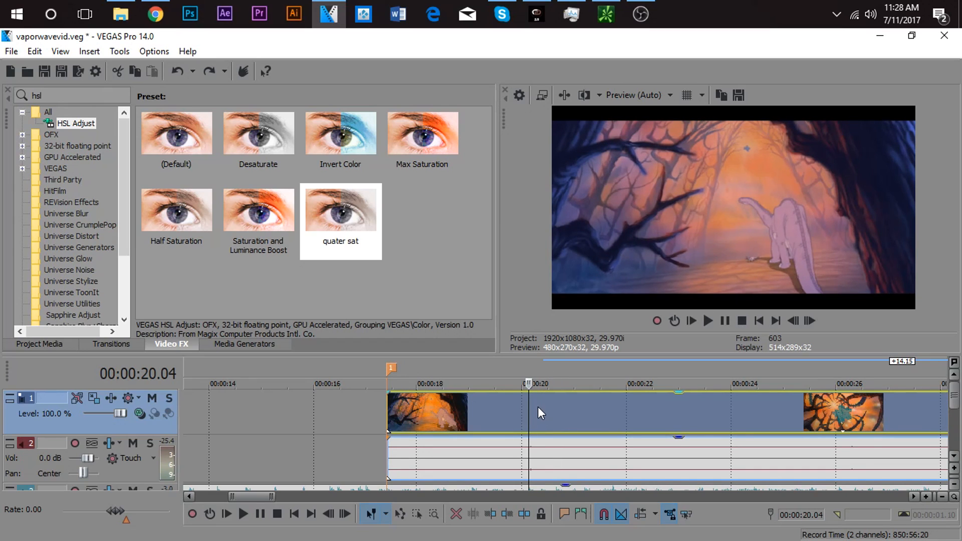
Find the star-shaped leaf shot and split the clip at 00:00:22.04, stepping on to 00:00:22.14
click(673, 420)
scroll(675, 417, up, 1)
click(548, 415)
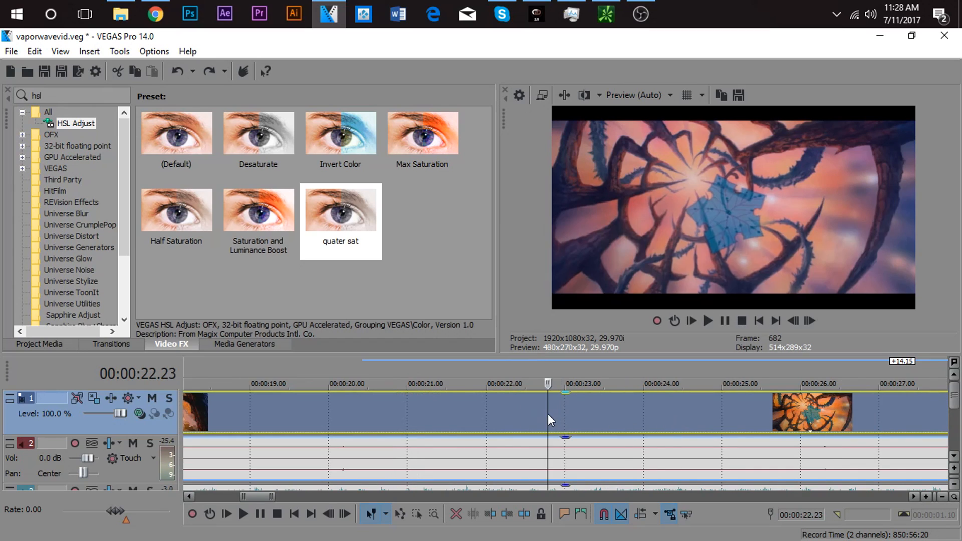
click(534, 412)
click(516, 417)
click(489, 414)
click(810, 321)
click(810, 320)
click(810, 321)
key(s)
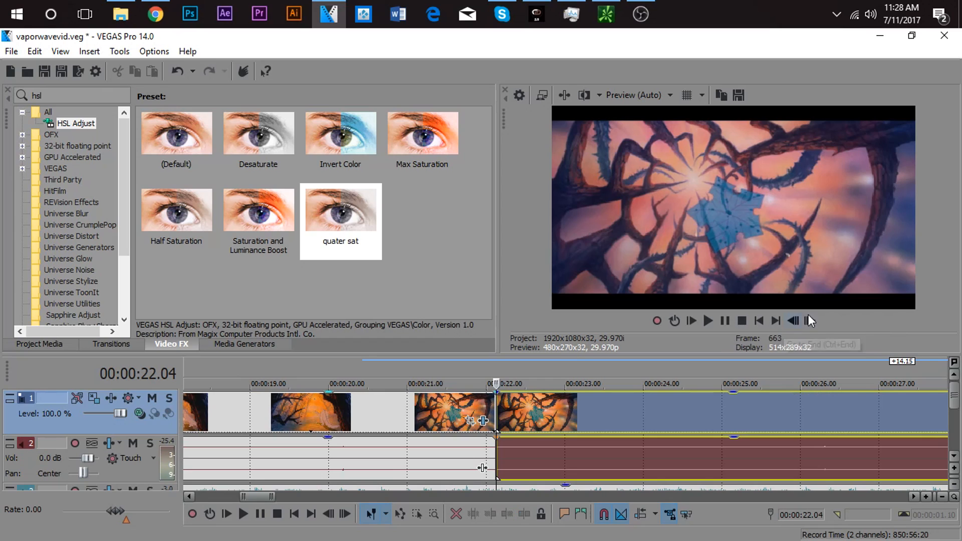
click(811, 321)
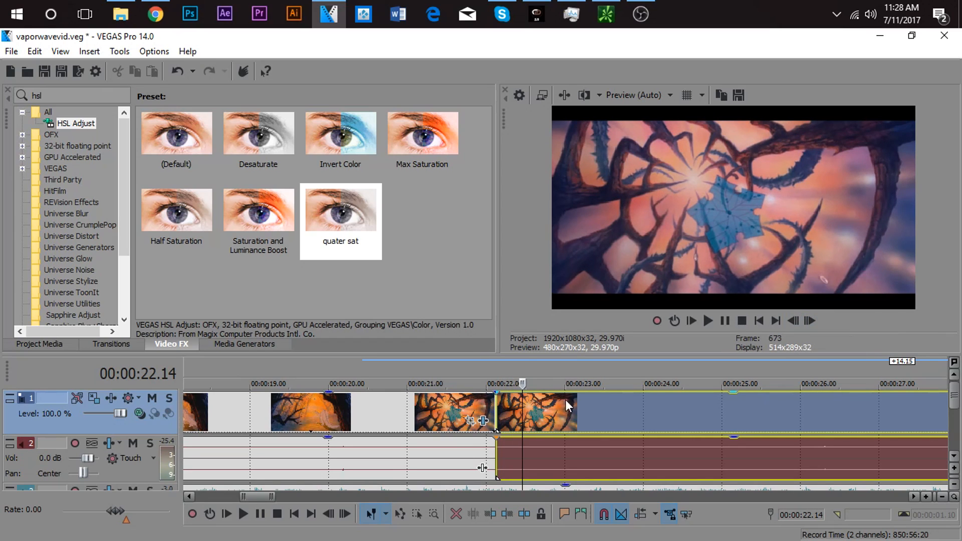
Split the clip at 00:00:22.14 and apply the HSL Adjust Invert Color preset to the short middle segment
key(s)
drag(344, 129, 511, 409)
click(508, 408)
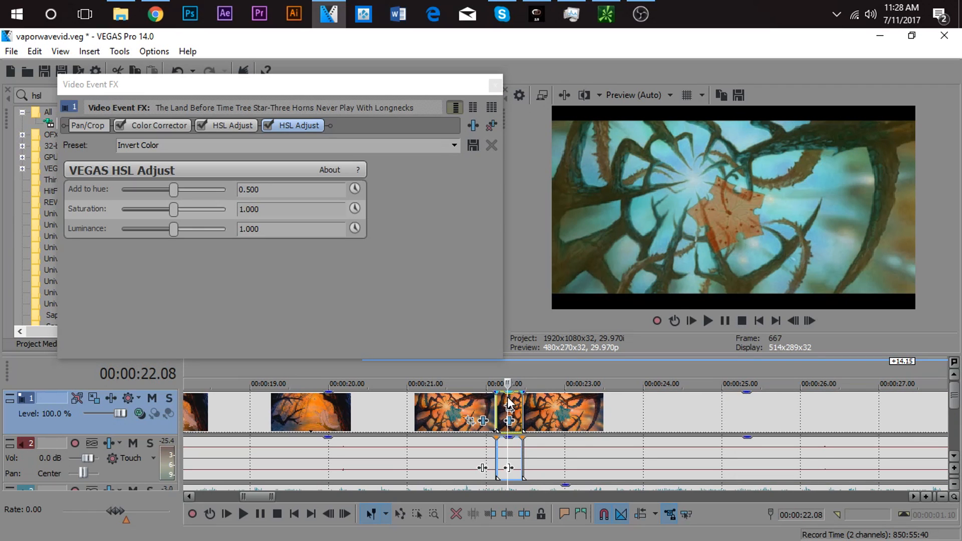
click(496, 85)
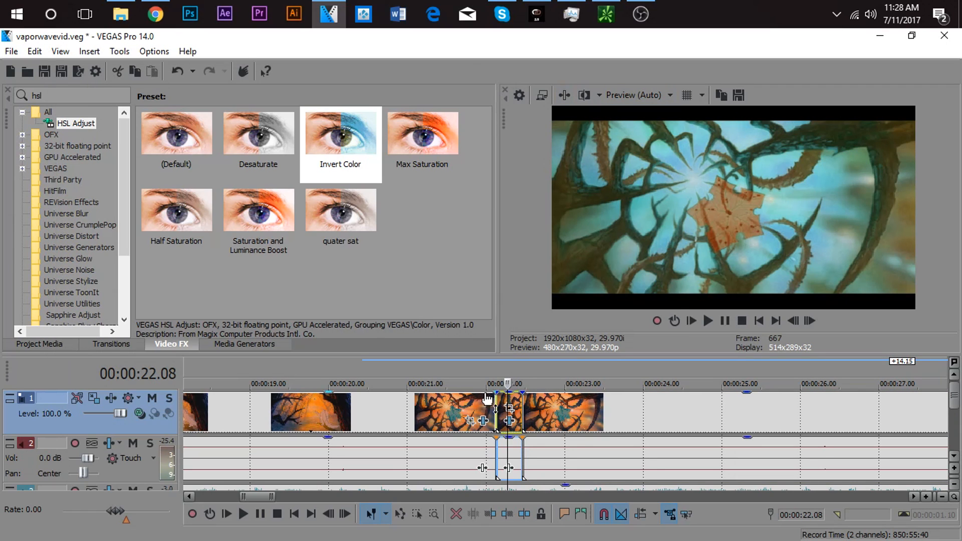
Play back the passage through the inverted segment, starting from 00:00:21.29
click(484, 401)
key(space)
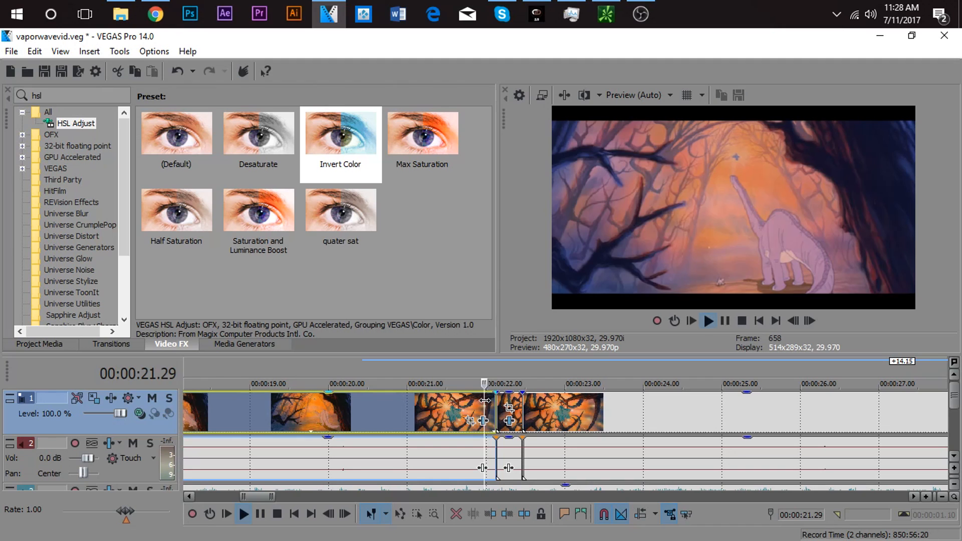
key(space)
key(space)
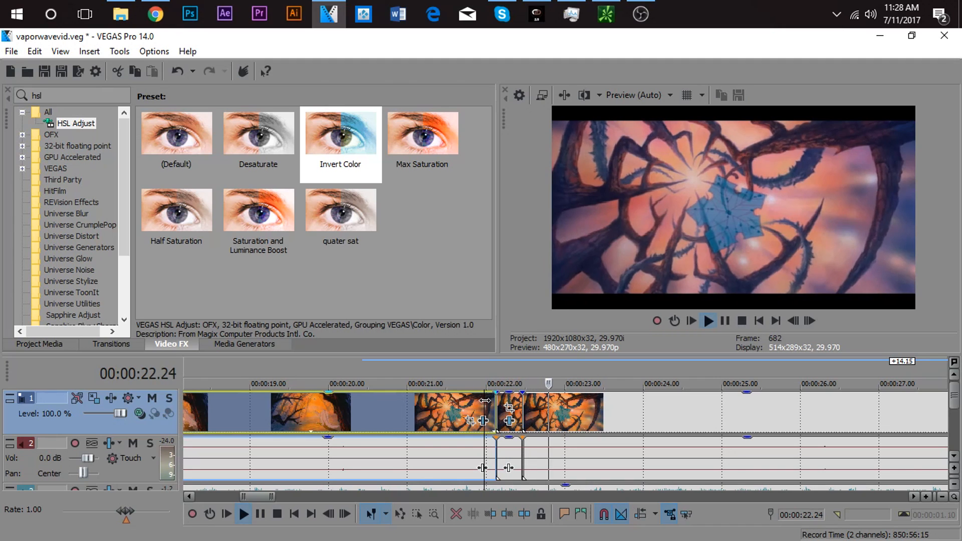
key(space)
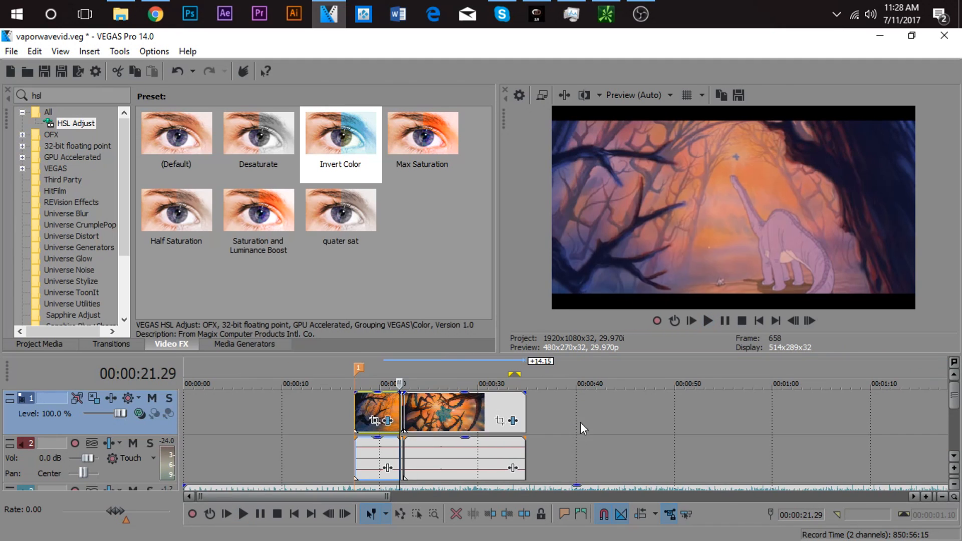
scroll(487, 388, down, 10)
scroll(425, 405, up, 10)
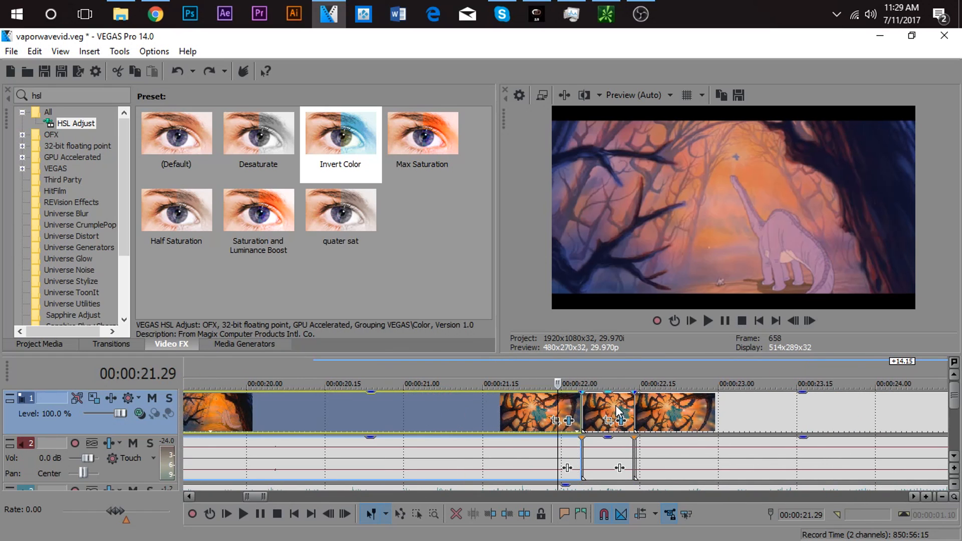
Undo the invert effect and the 00:00:22.14 split, and split the clip at 00:00:22.06 instead
key(ctrl+z)
click(589, 410)
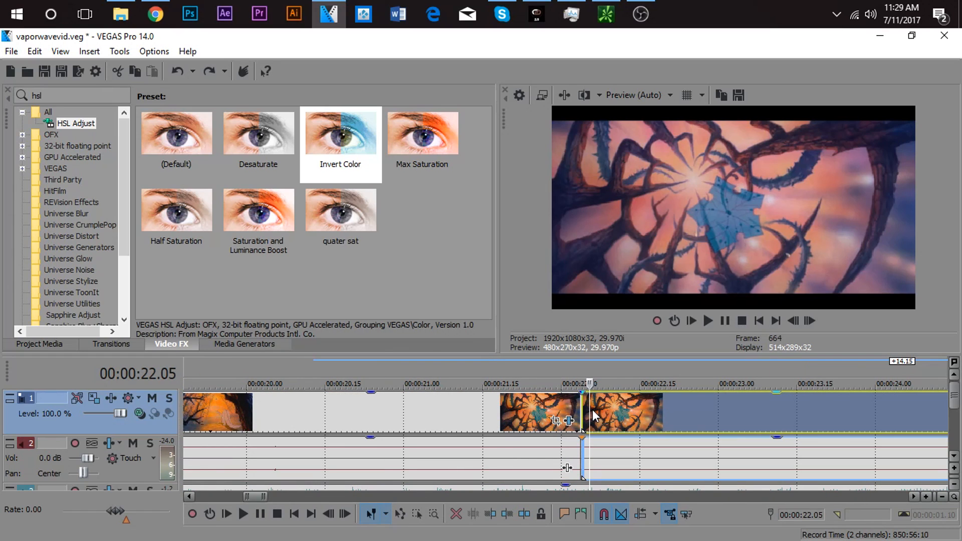
click(584, 411)
click(812, 321)
click(813, 321)
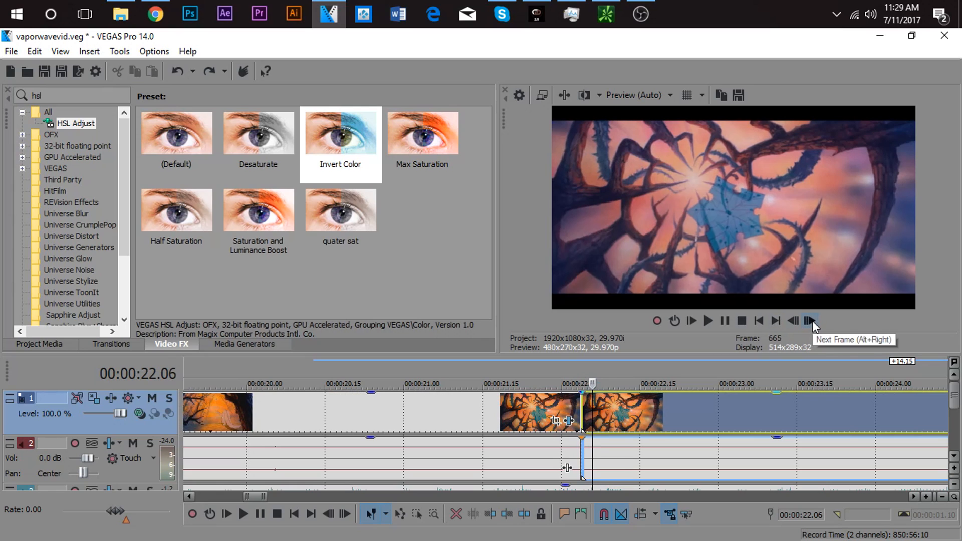
key(s)
Apply the HSL Adjust Invert Color preset to the two-frame segment and play it back from 00:00:22.03
scroll(602, 377, up, 3)
drag(346, 151, 546, 407)
click(504, 406)
key(space)
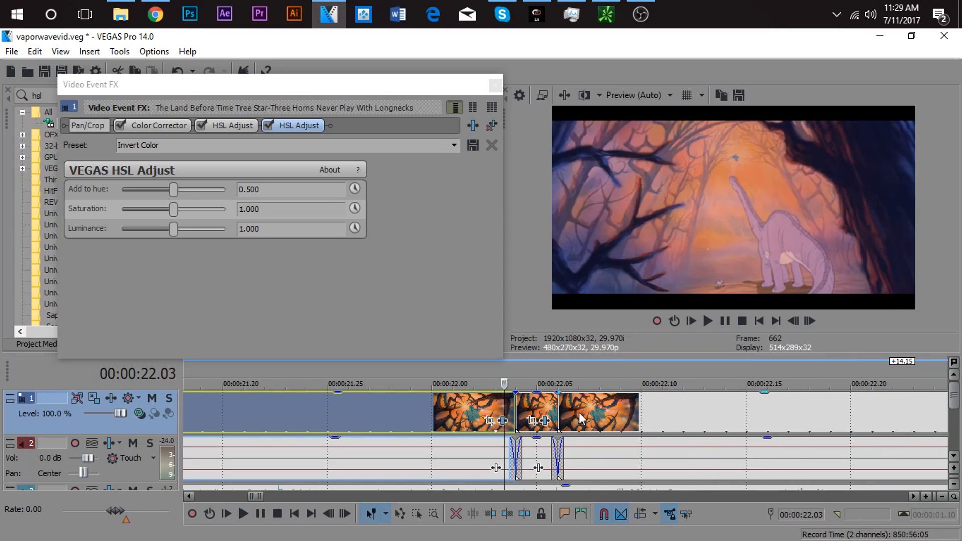
key(space)
scroll(579, 413, down, 3)
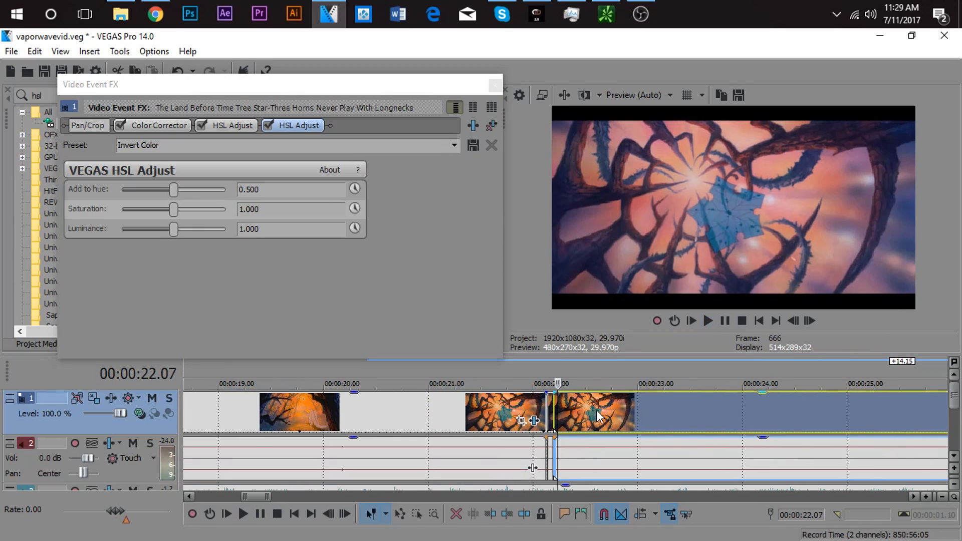
click(492, 106)
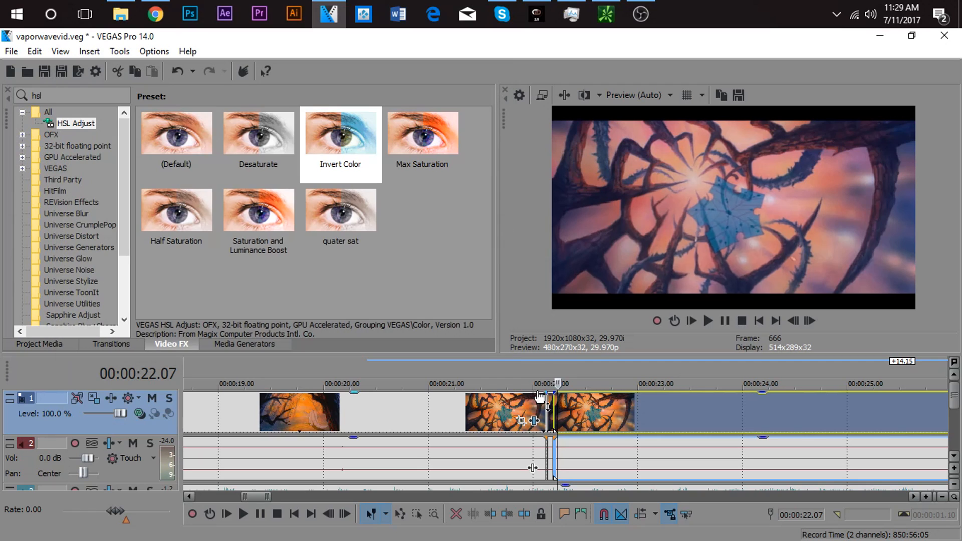
Delete the two-frame inverted segment and extend the start of the following clip back to 00:00:22.04
click(551, 399)
scroll(551, 399, up, 3)
click(569, 396)
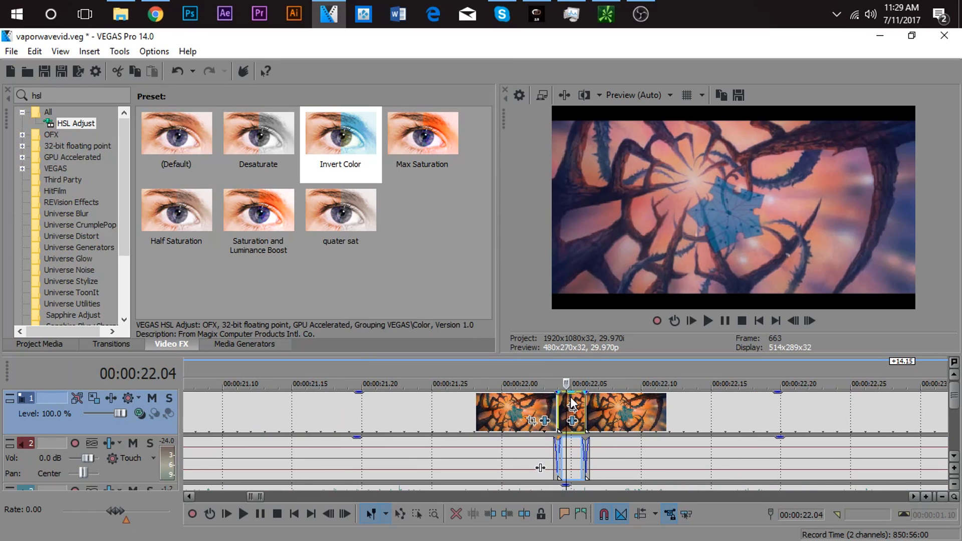
scroll(569, 396, down, 3)
scroll(739, 418, down, 4)
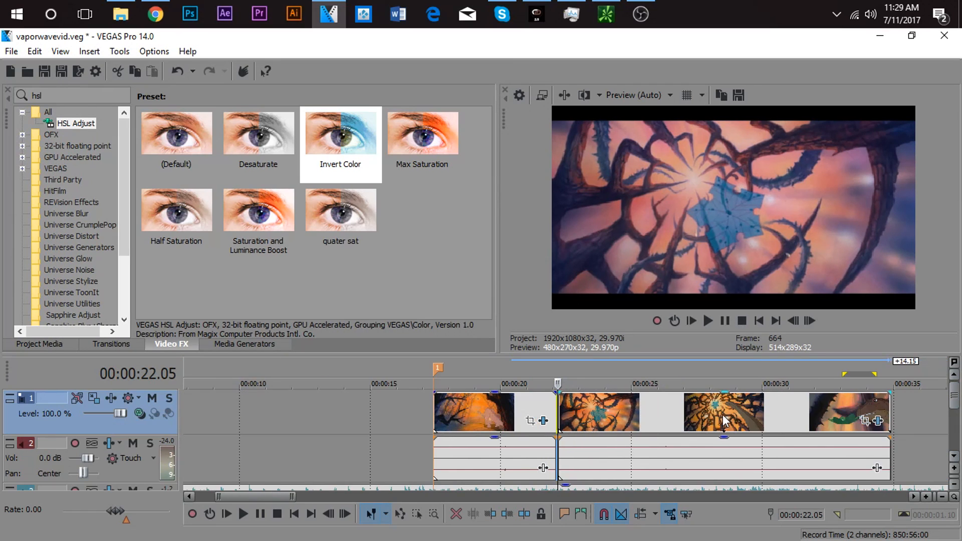
right_click(902, 413)
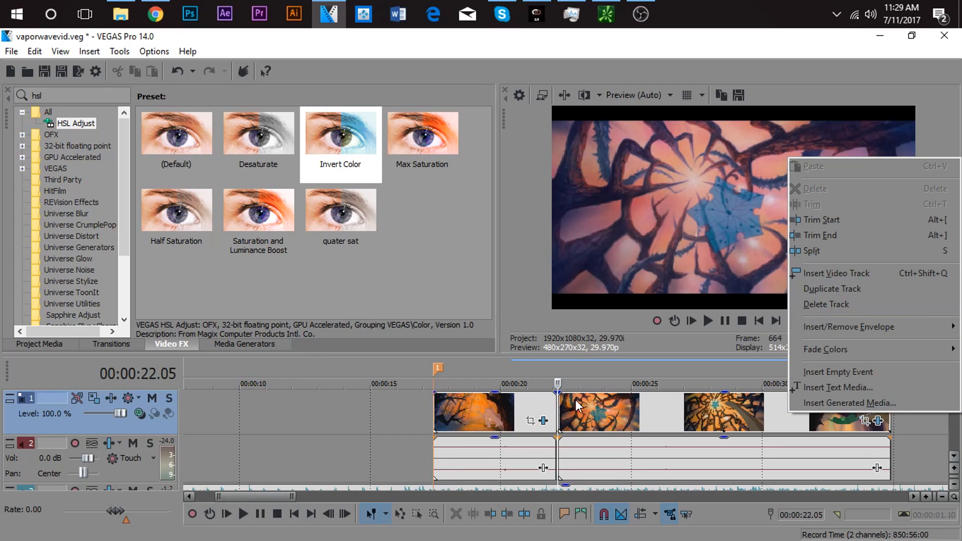
click(559, 411)
scroll(559, 412, up, 5)
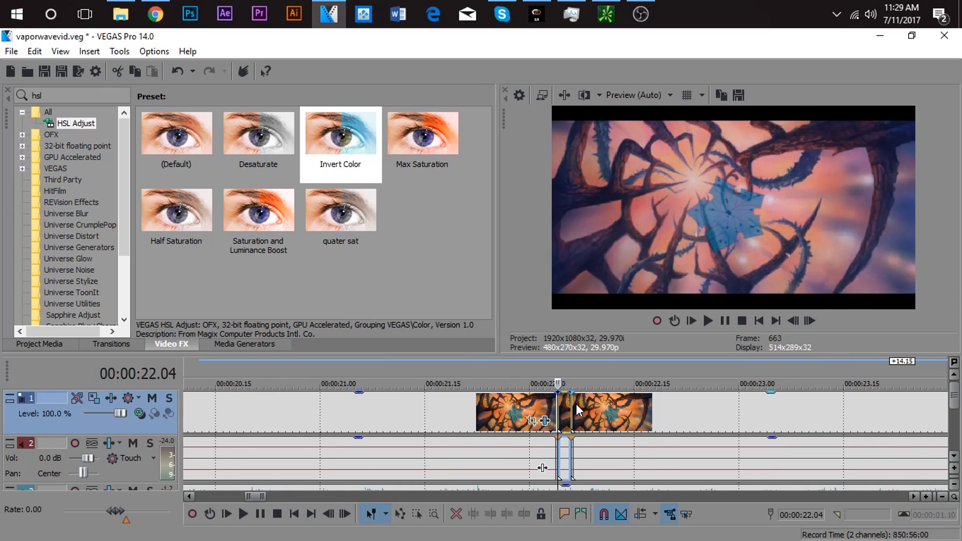
key(Delete)
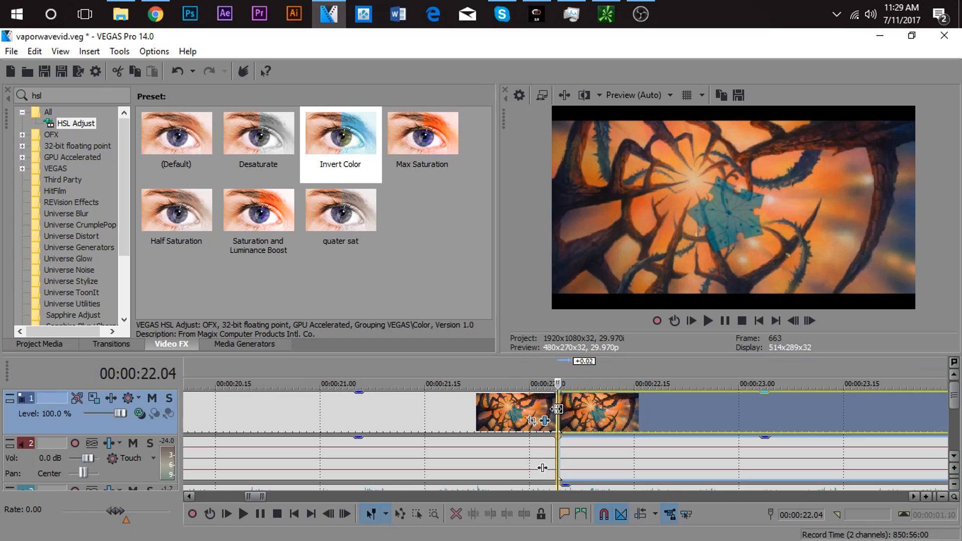
Split the star-shaped leaf clip at 00:00:22.08 to isolate a four-frame segment
click(585, 407)
key(s)
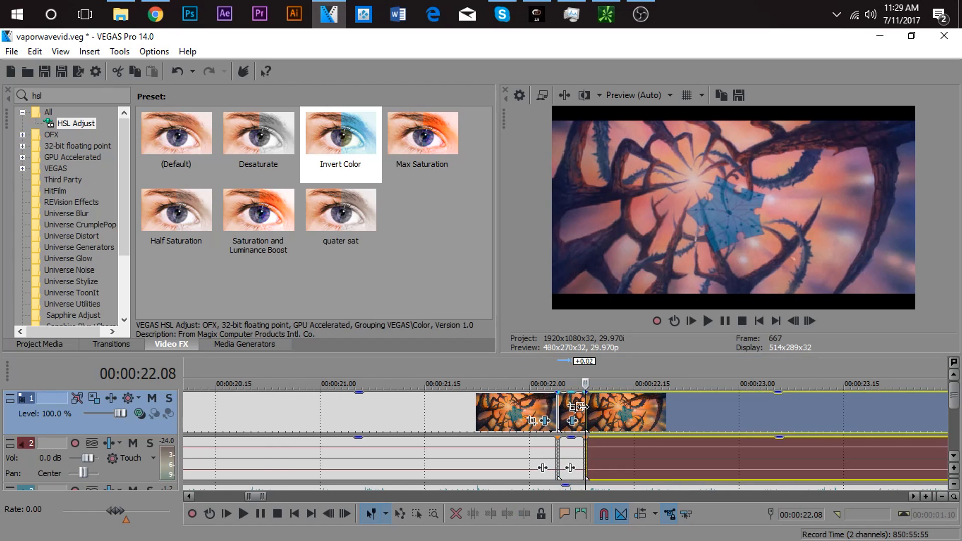
scroll(582, 407, down, 3)
scroll(581, 406, up, 2)
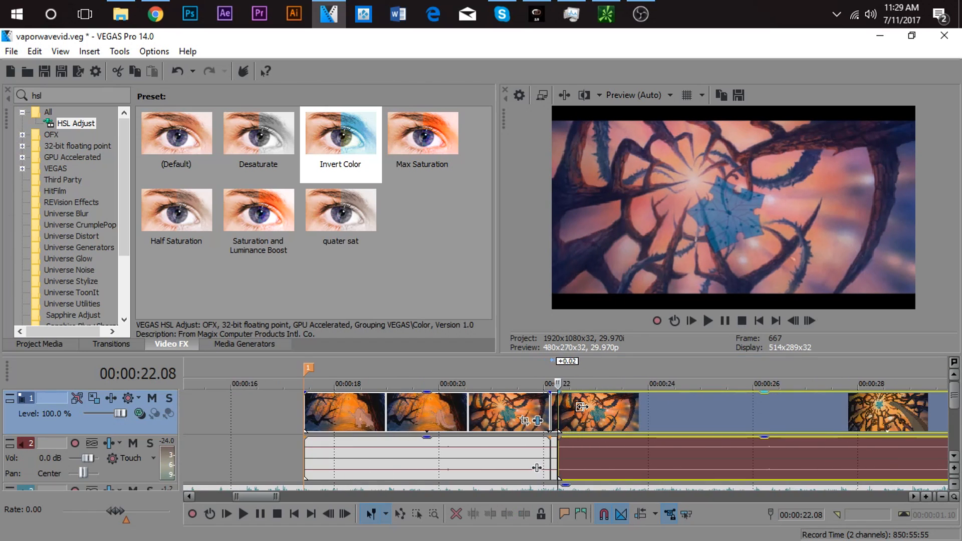
scroll(581, 407, down, 4)
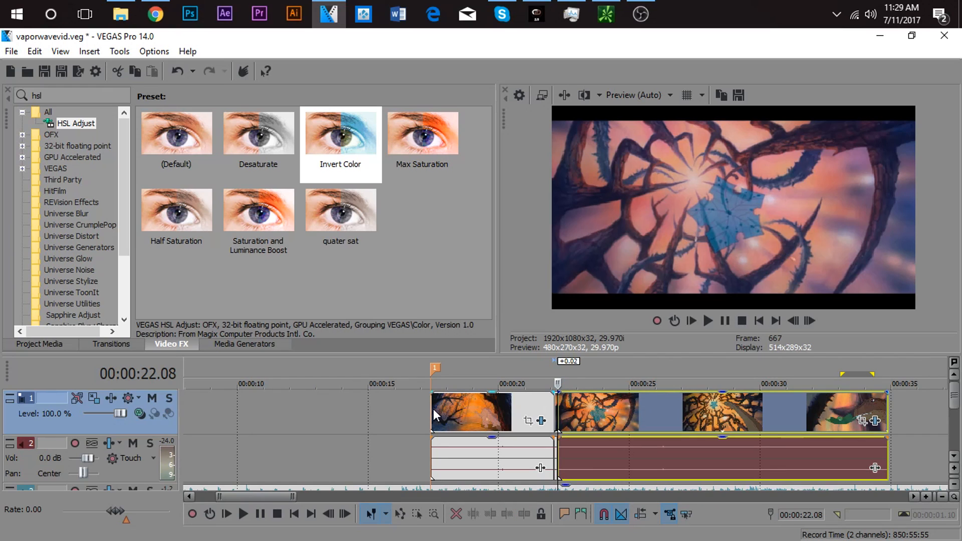
Insert a new video track above the footage and place a copy of the four-frame segment on it, directly above the original
right_click(404, 415)
click(460, 275)
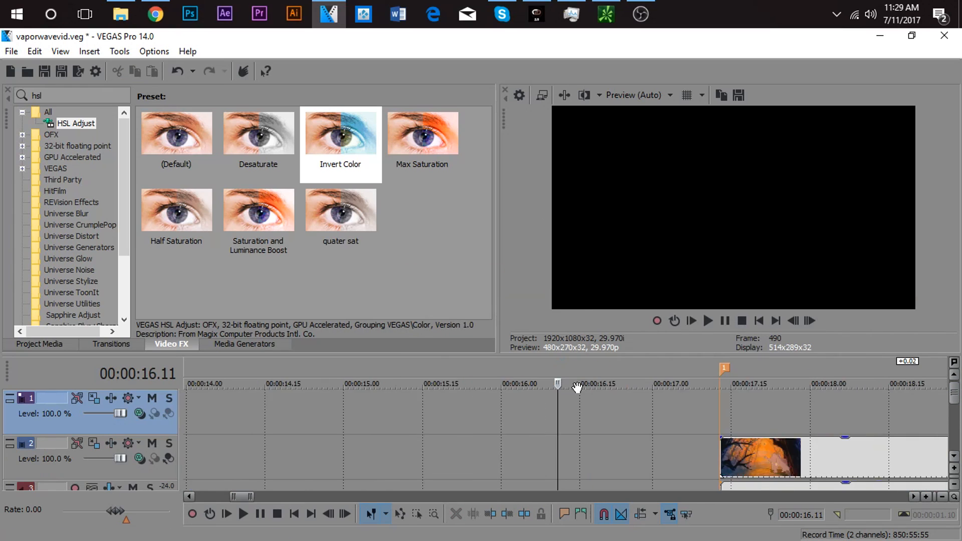
scroll(716, 447, down, 3)
click(477, 452)
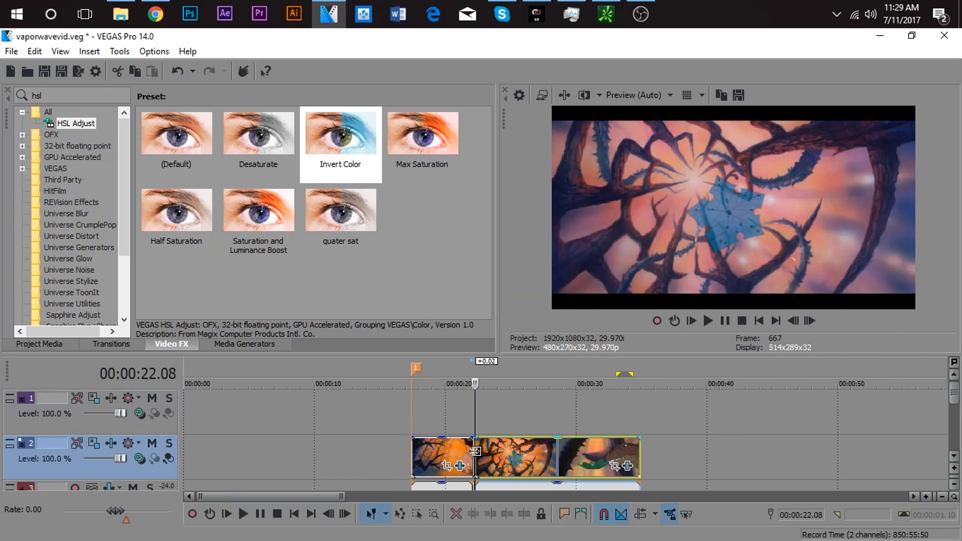
scroll(534, 453, up, 10)
drag(537, 447, 531, 415)
click(532, 415)
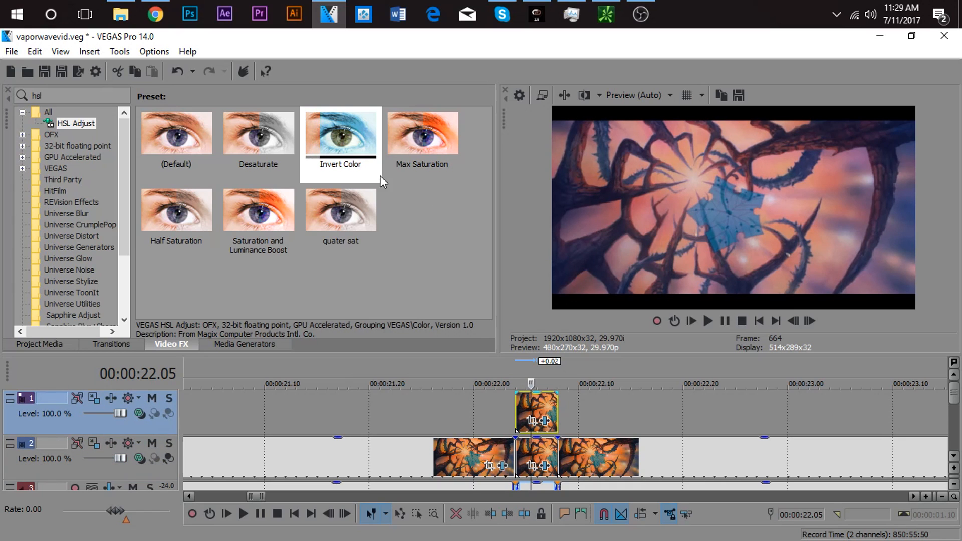
Apply the HSL Adjust Invert Color preset to the copied segment with a full-length fade-out, and play it from 00:00:22.02
drag(321, 134, 517, 393)
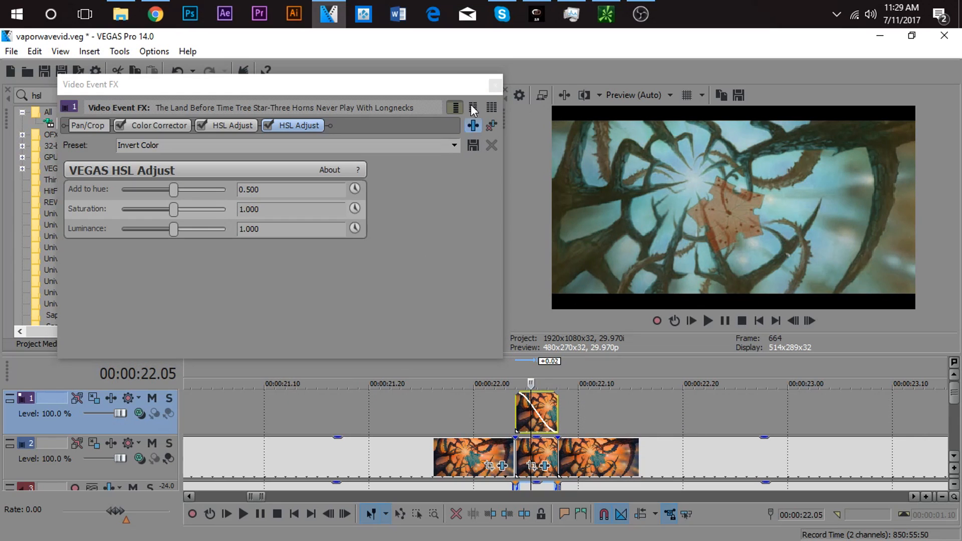
click(495, 84)
click(493, 407)
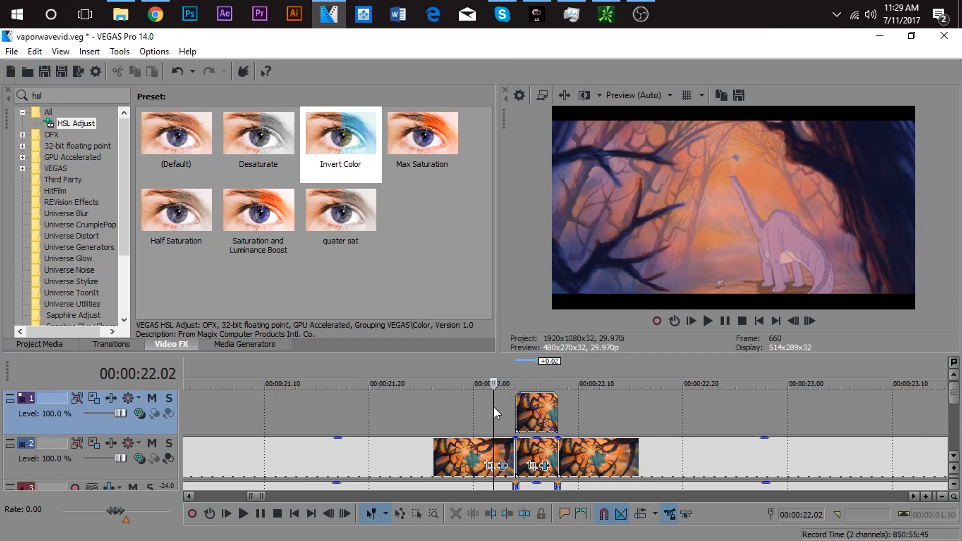
key(space)
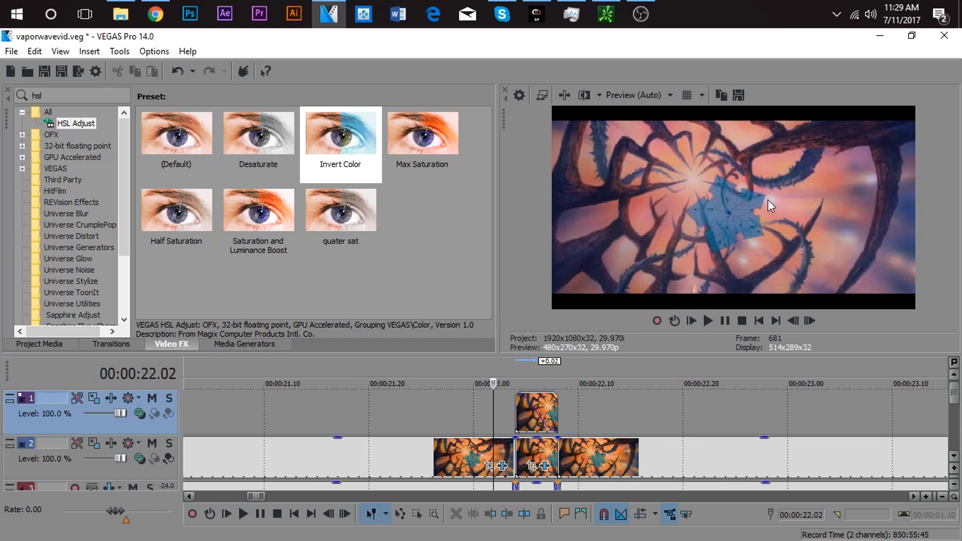
key(space)
Select the time range from about 00:00:21.29 to 00:00:22.12 and play back the inverted flash
drag(463, 412, 602, 404)
key(space)
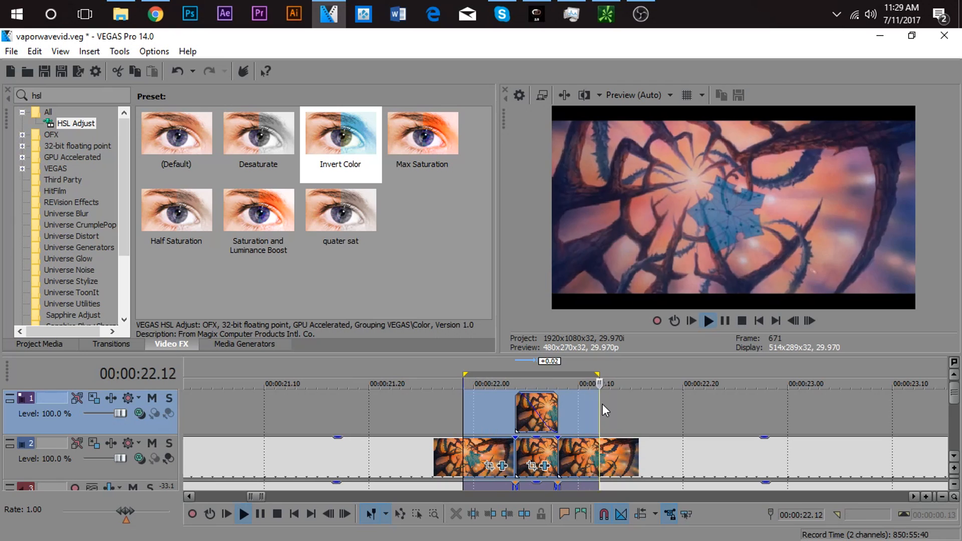
key(space)
Examine the inverted segment and the neighbouring clips around 00:00:22.04 across the tracks
click(523, 413)
scroll(520, 413, down, 1)
scroll(519, 416, down, 2)
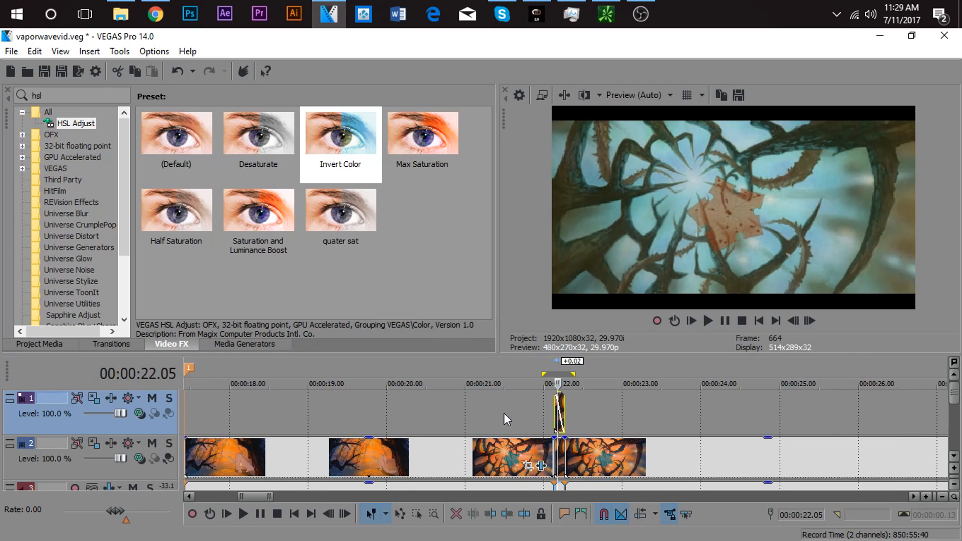
scroll(534, 399, down, 1)
scroll(534, 399, down, 1)
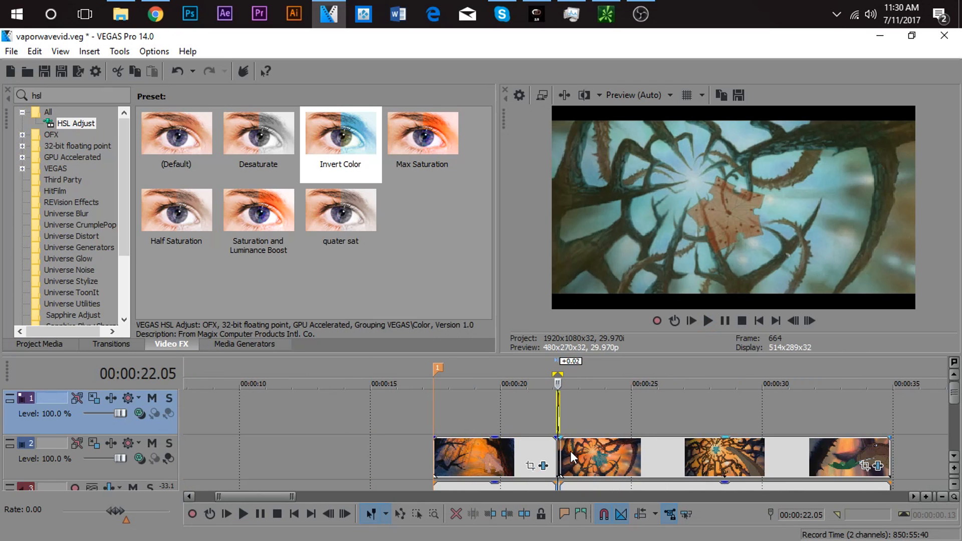
click(547, 453)
click(554, 453)
scroll(556, 451, up, 3)
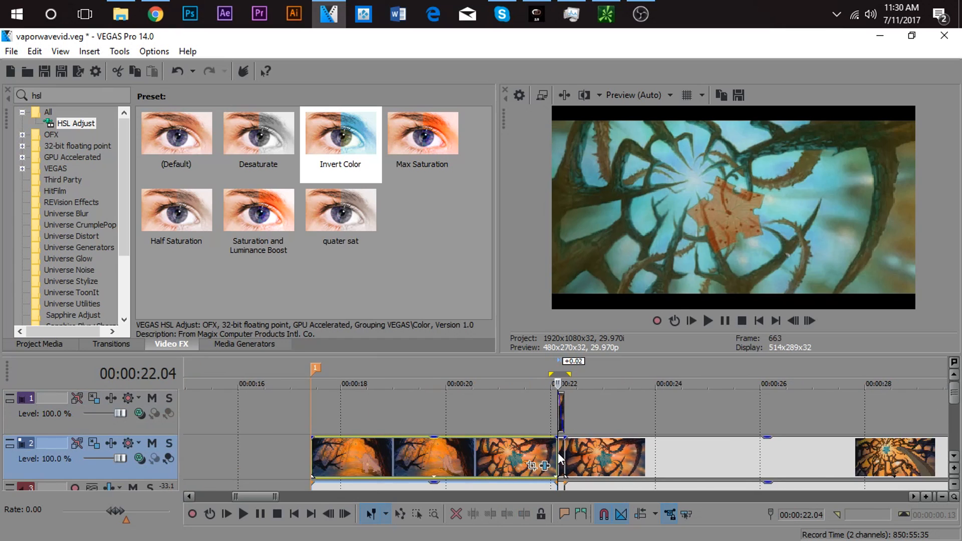
scroll(546, 449, down, 3)
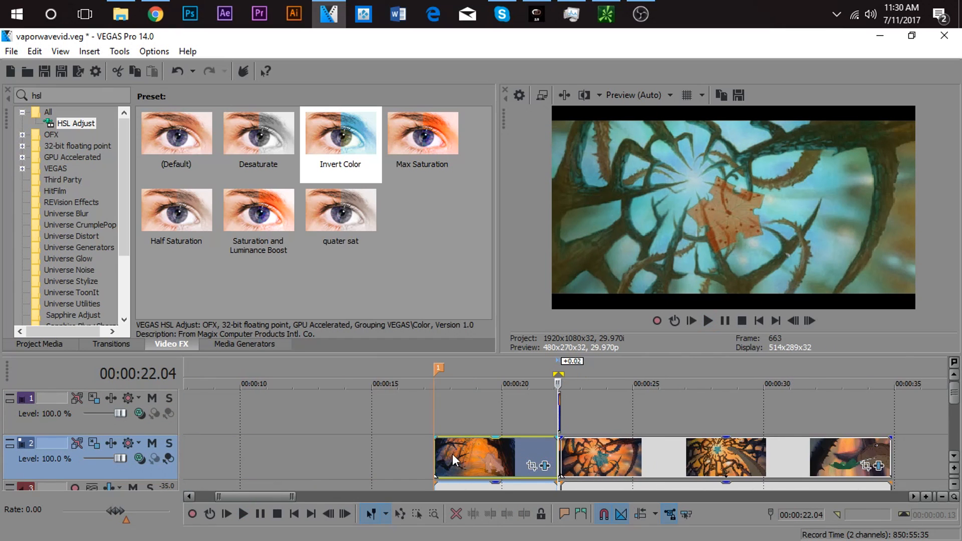
click(954, 456)
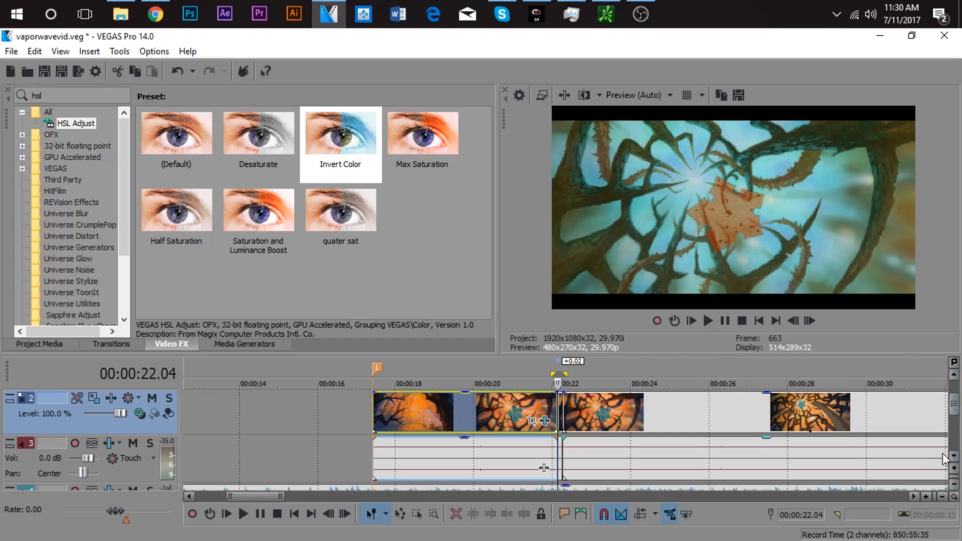
click(954, 374)
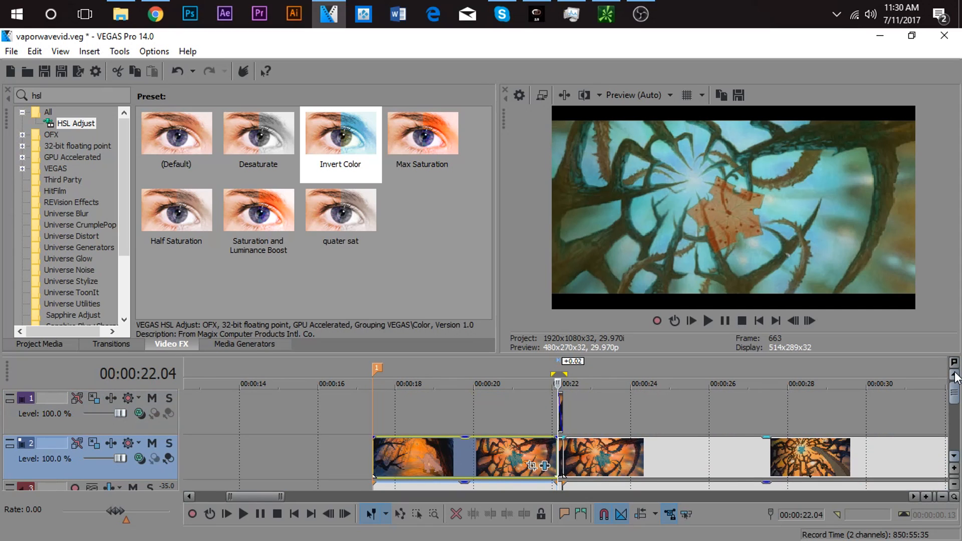
click(68, 95)
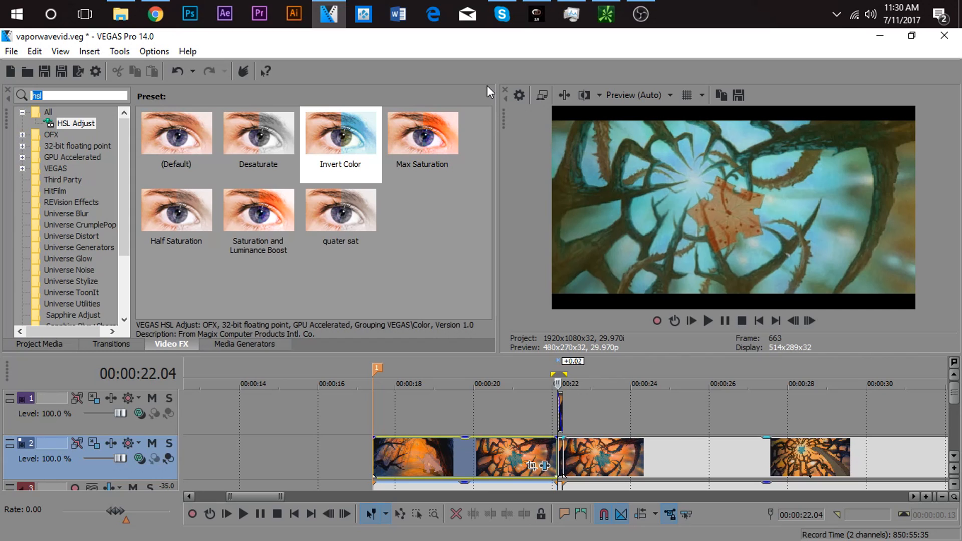
scroll(573, 401, up, 6)
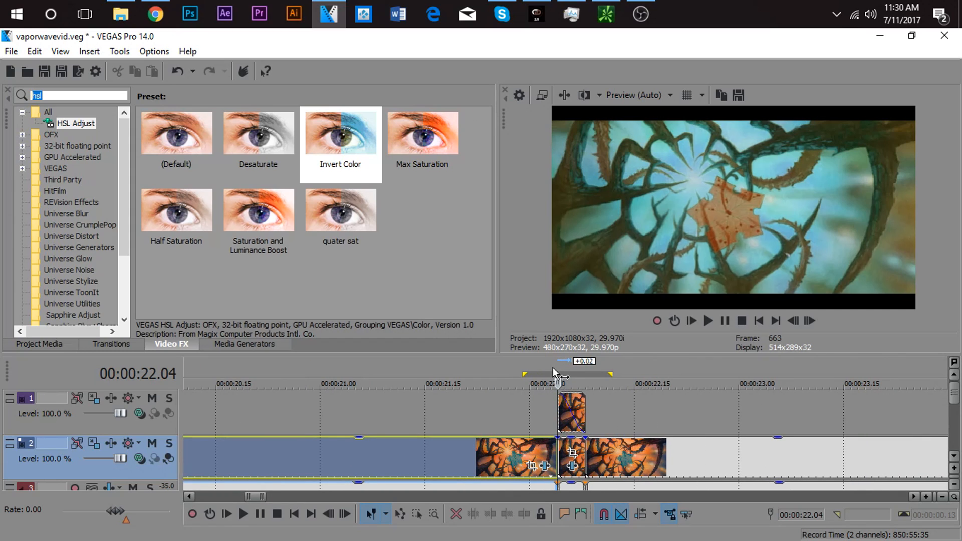
scroll(446, 446, down, 6)
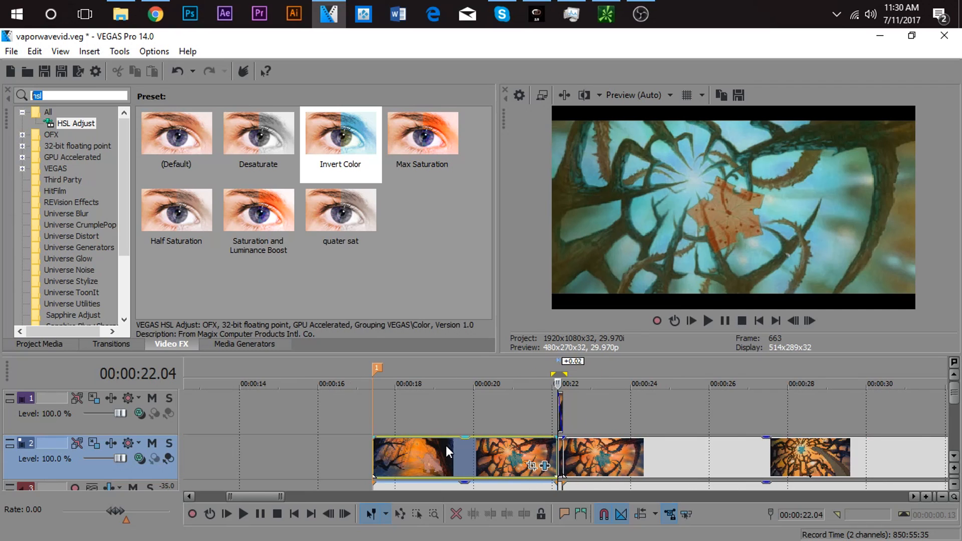
Park the playhead at 00:00:20.27 on the footage, search the video effects for vhs and display the VHS effect's presets
click(446, 446)
click(510, 450)
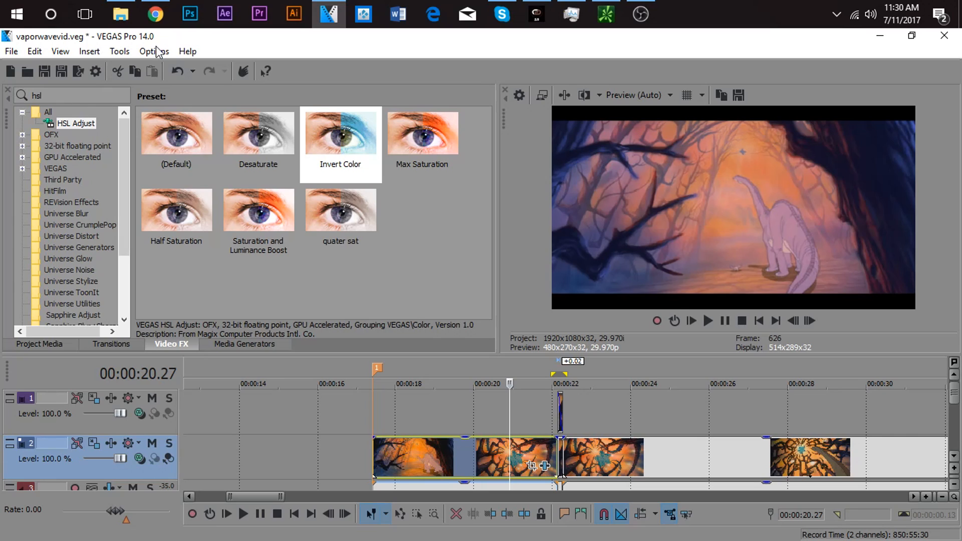
click(70, 95)
key(BackSpace)
text(vhs)
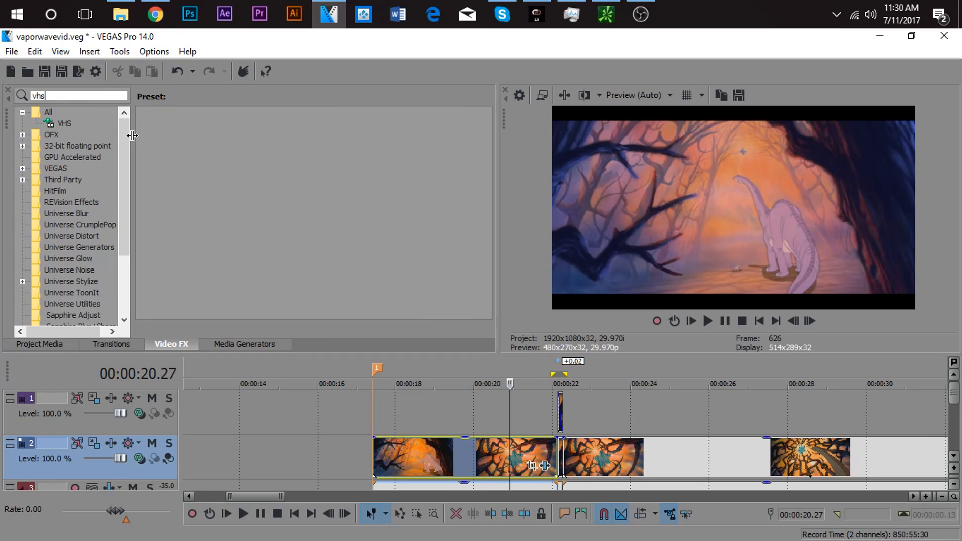
click(60, 121)
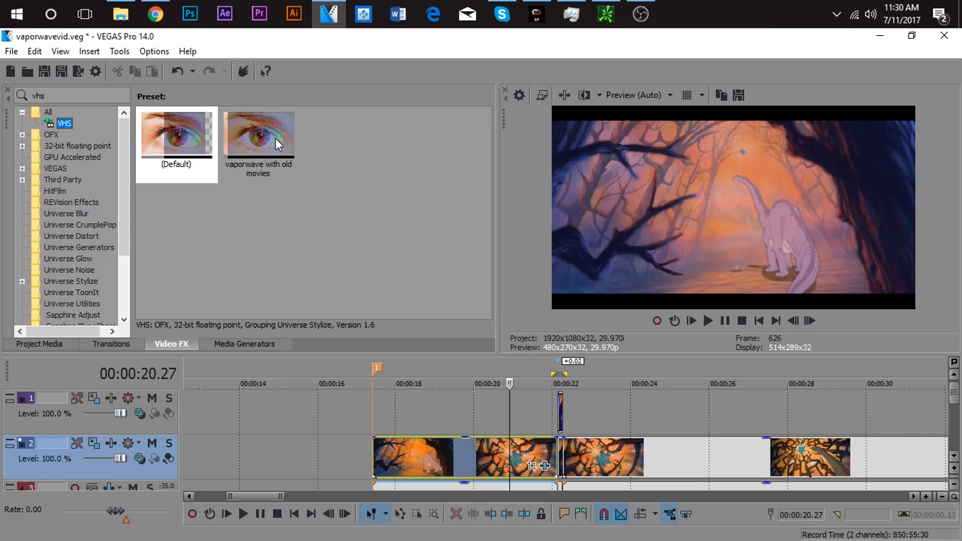
Apply the VHS preset "vaporwave with old movies" to the second video track and preview it at 00:00:23.00
drag(226, 126, 354, 456)
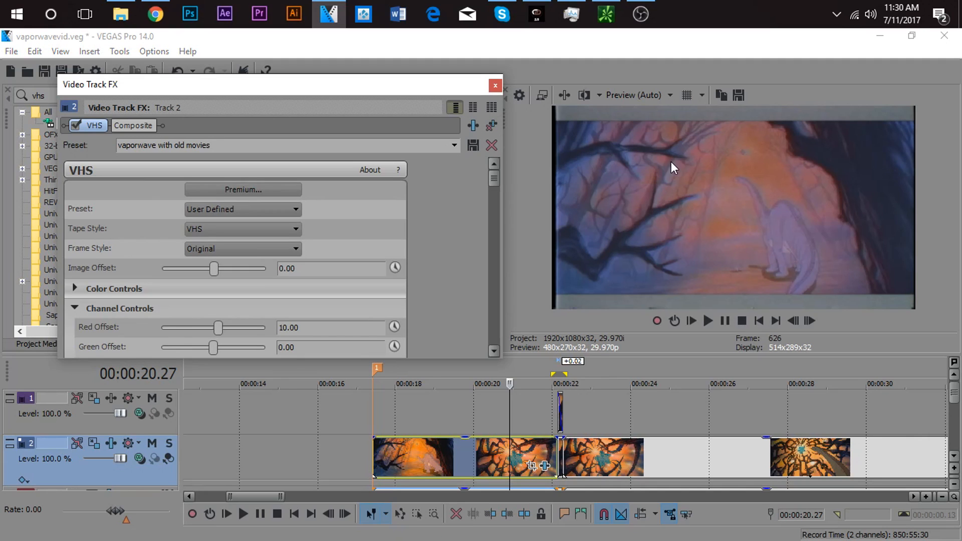
click(528, 448)
click(593, 451)
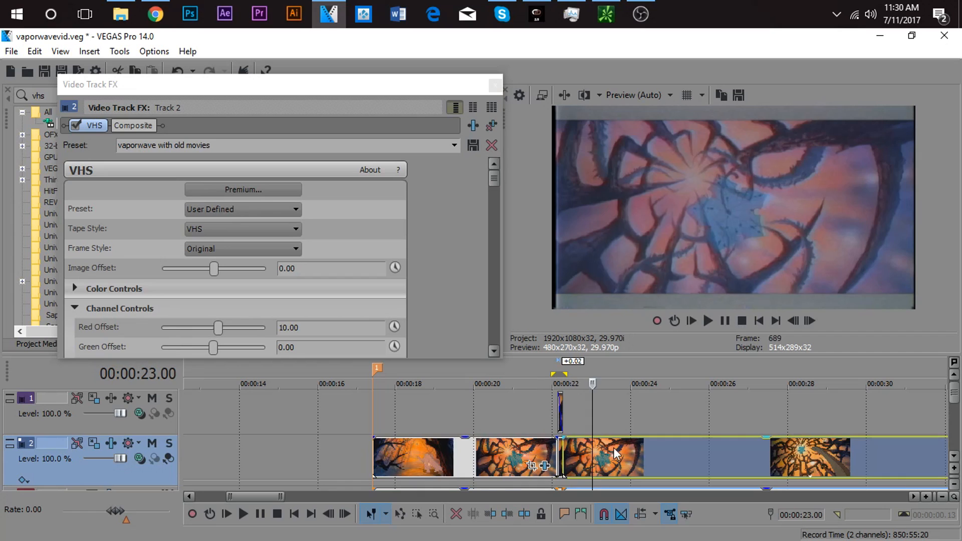
Play the VHS-treated footage from 00:00:20.14, then close the track effect settings and take the effect off the track
scroll(660, 447, down, 10)
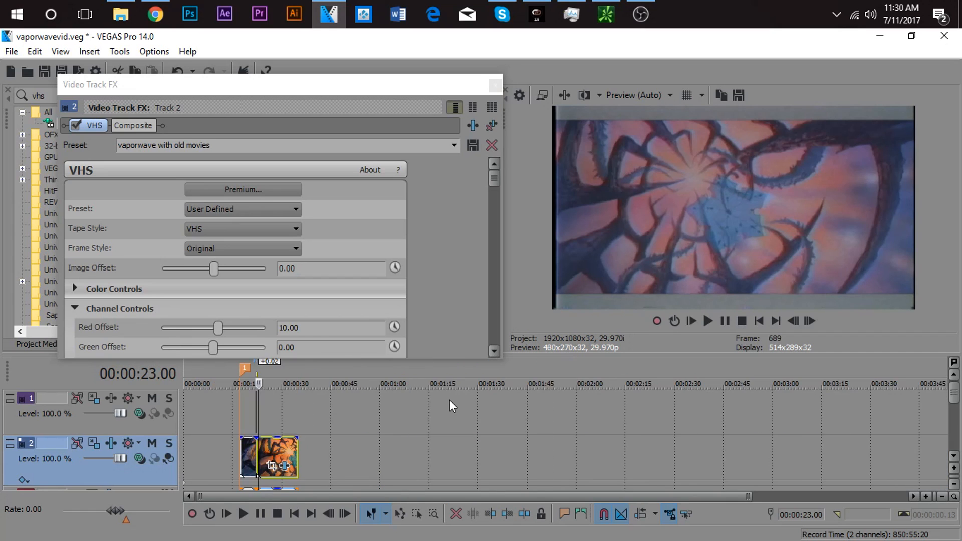
scroll(445, 406, up, 4)
click(401, 405)
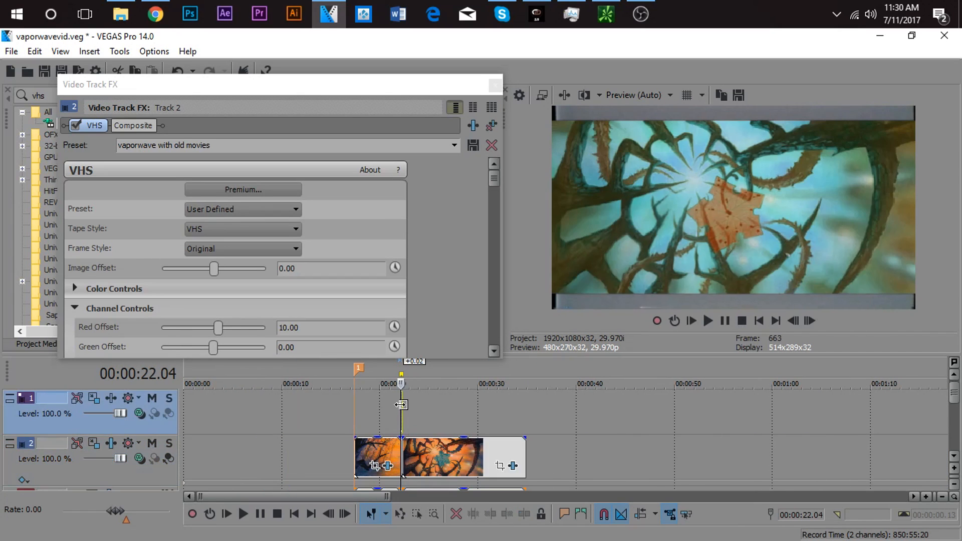
click(384, 446)
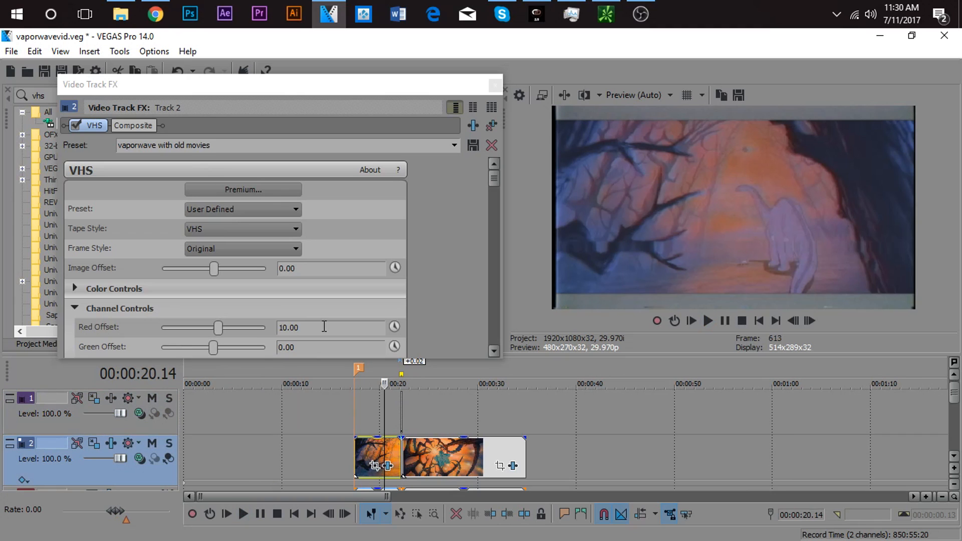
key(space)
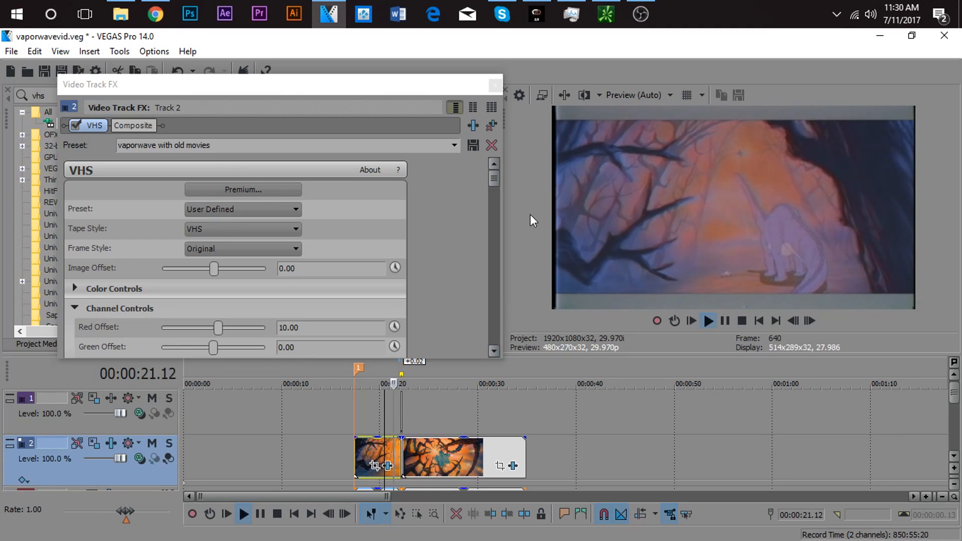
key(space)
click(495, 85)
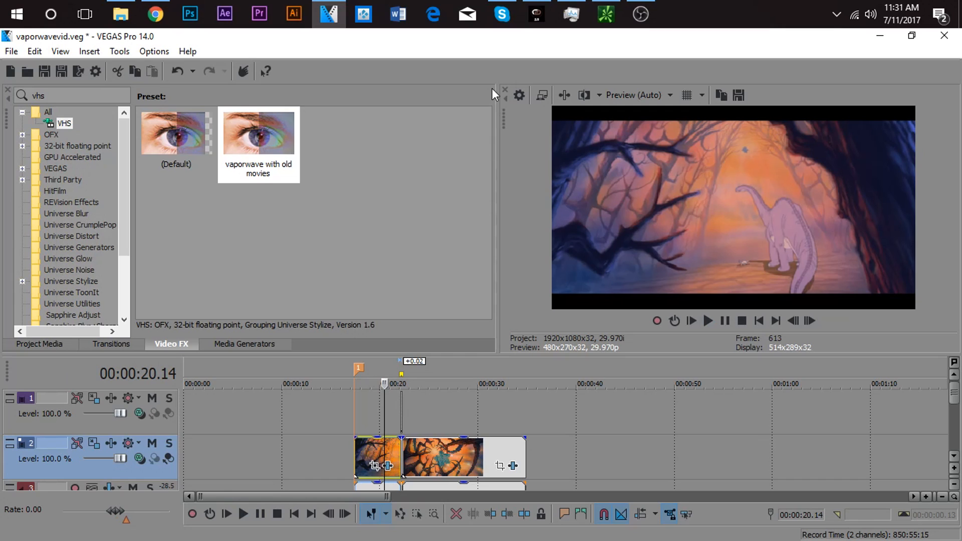
Apply the default VHS effect to the second video track, with the Original frame style and the Clean VHS preset
drag(198, 142, 324, 441)
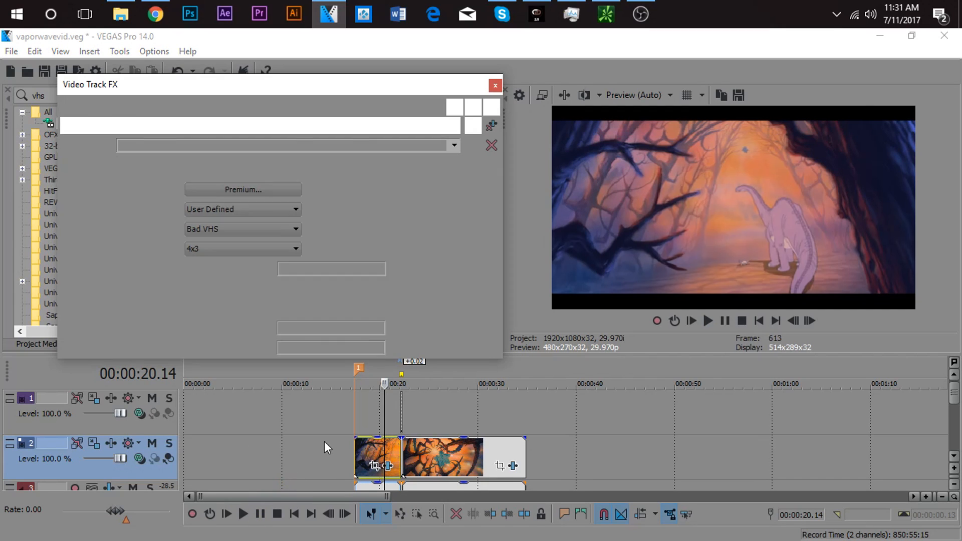
click(269, 248)
click(255, 261)
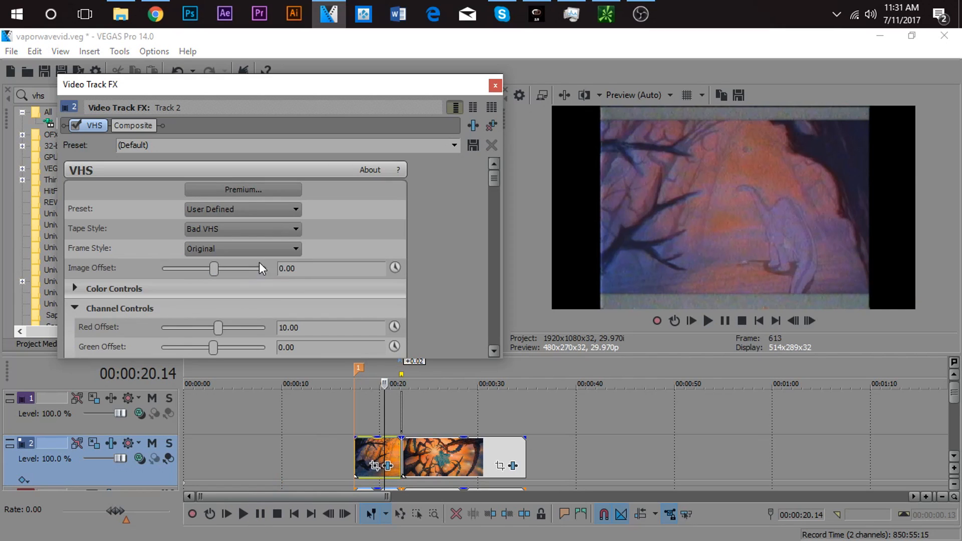
click(259, 226)
click(251, 213)
click(250, 212)
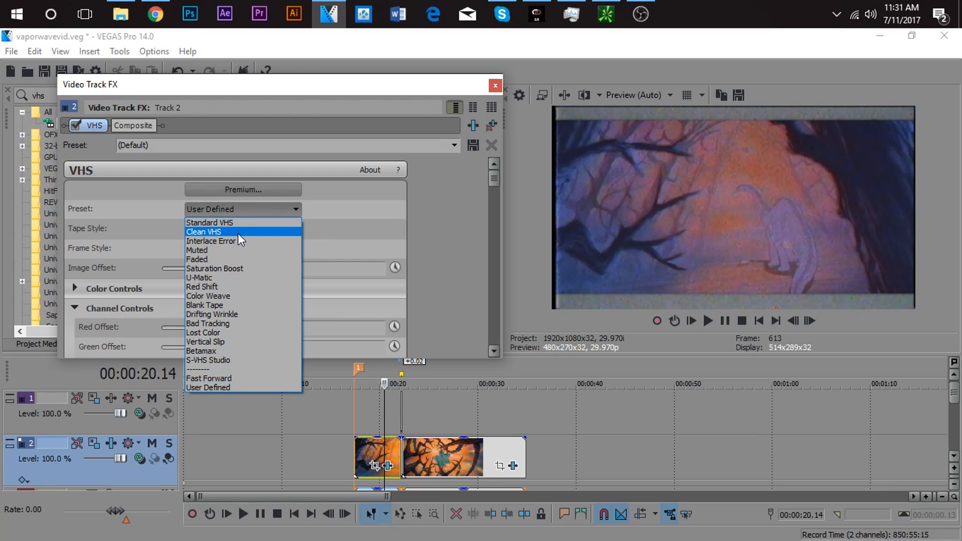
click(240, 233)
Enable wrinkle distortion in the VHS effect's Tape Wrinkle settings, increase the scroll speed and close the effect settings
drag(494, 179, 494, 335)
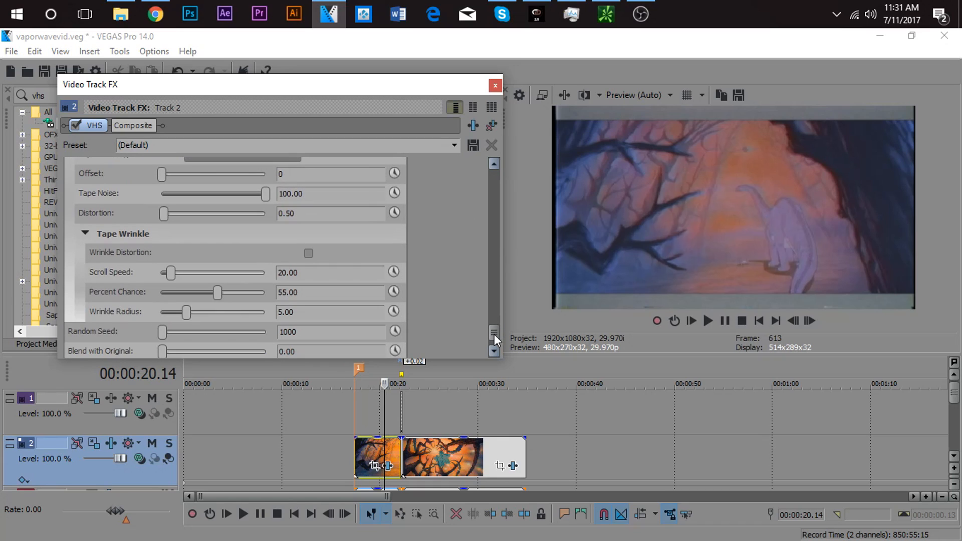
click(308, 253)
drag(176, 272, 189, 273)
click(495, 85)
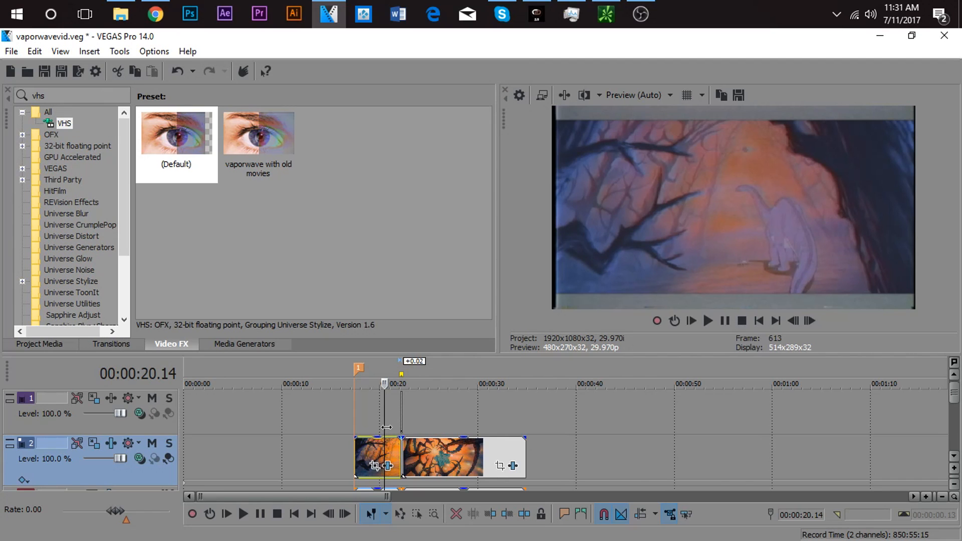
Play back the VHS-treated footage from 00:00:16.27, just before the first clip
scroll(497, 408, up, 3)
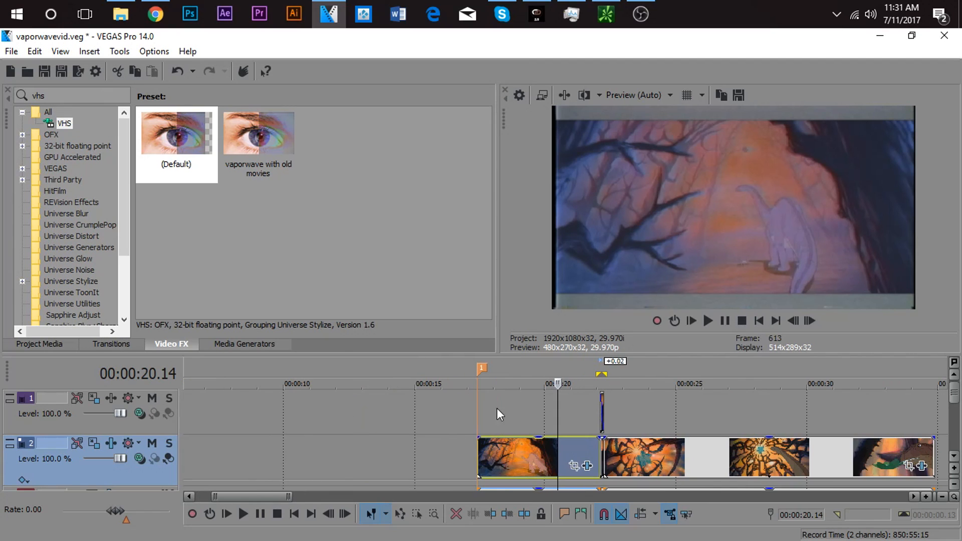
click(684, 456)
click(572, 416)
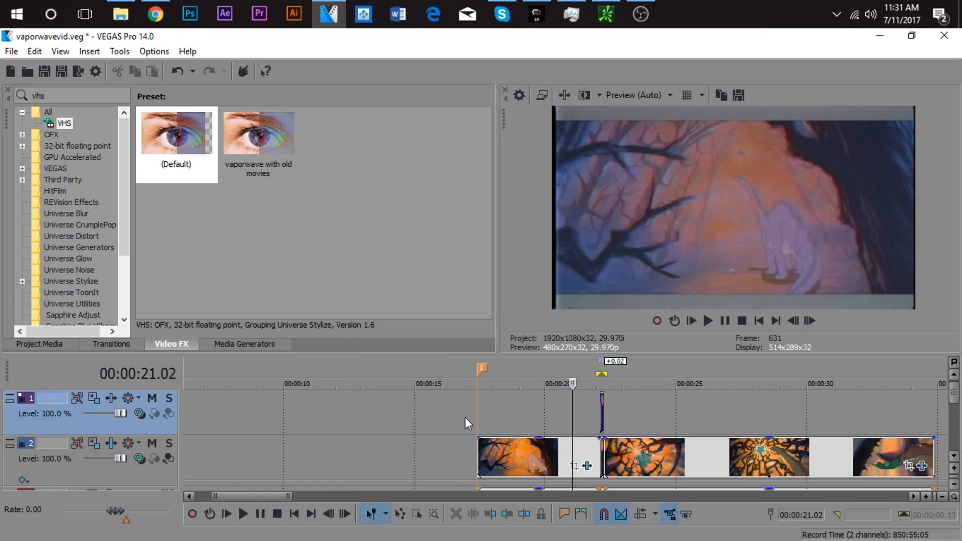
click(464, 417)
key(space)
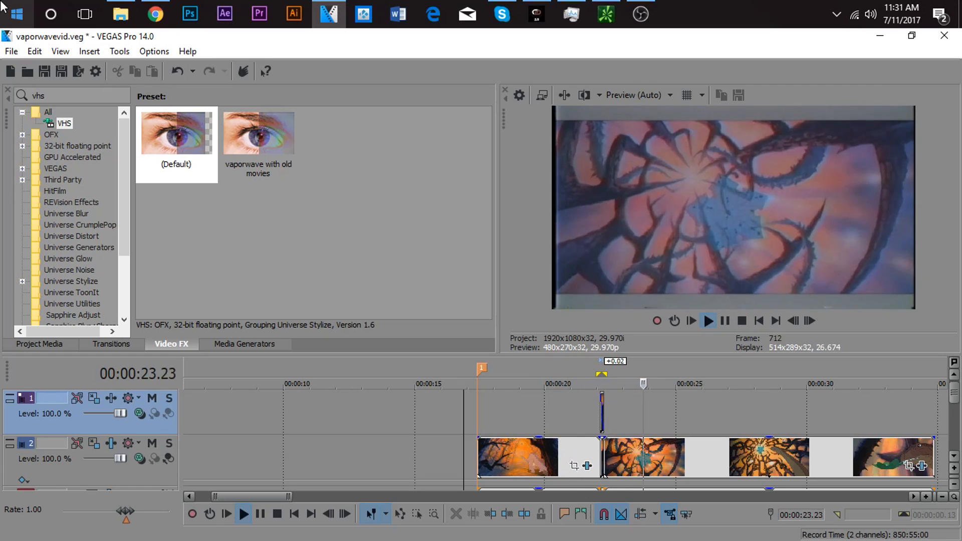
key(space)
Delete the inverted-color segment from the upper video track and move the playhead to 00:00:22.00
scroll(651, 422, up, 5)
scroll(651, 418, down, 3)
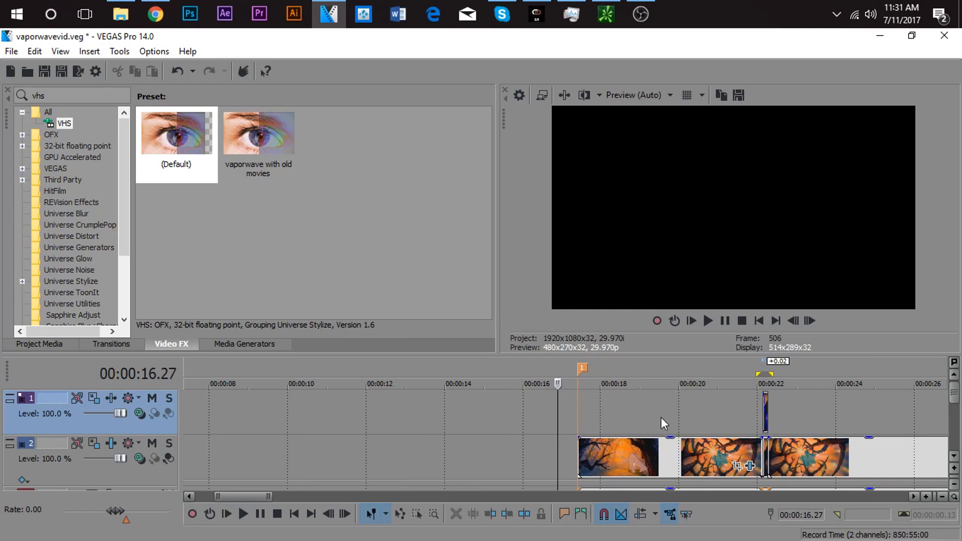
click(765, 412)
scroll(765, 412, up, 2)
scroll(487, 401, down, 3)
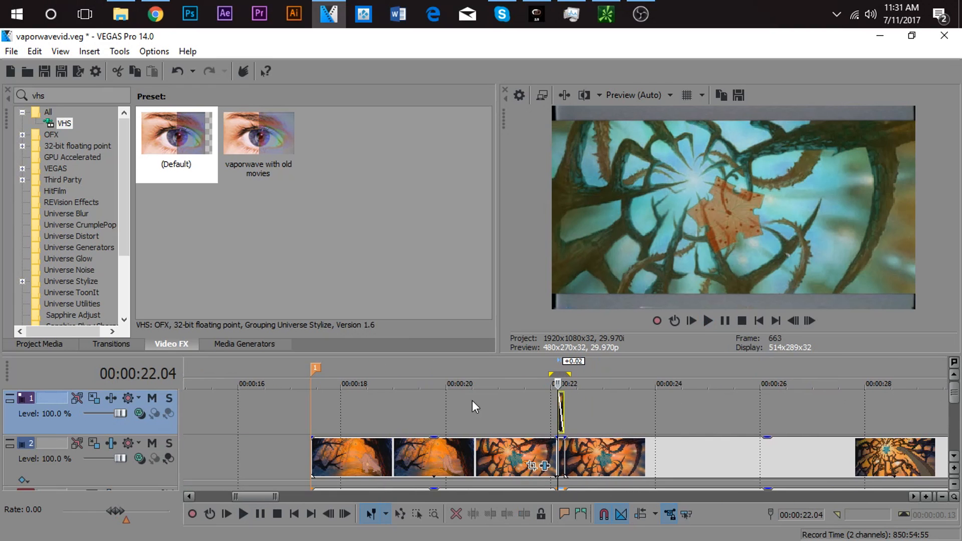
scroll(543, 425, up, 3)
mouse_move(565, 419)
mouse_down()
mouse_move(537, 413)
mouse_move(548, 414)
mouse_up()
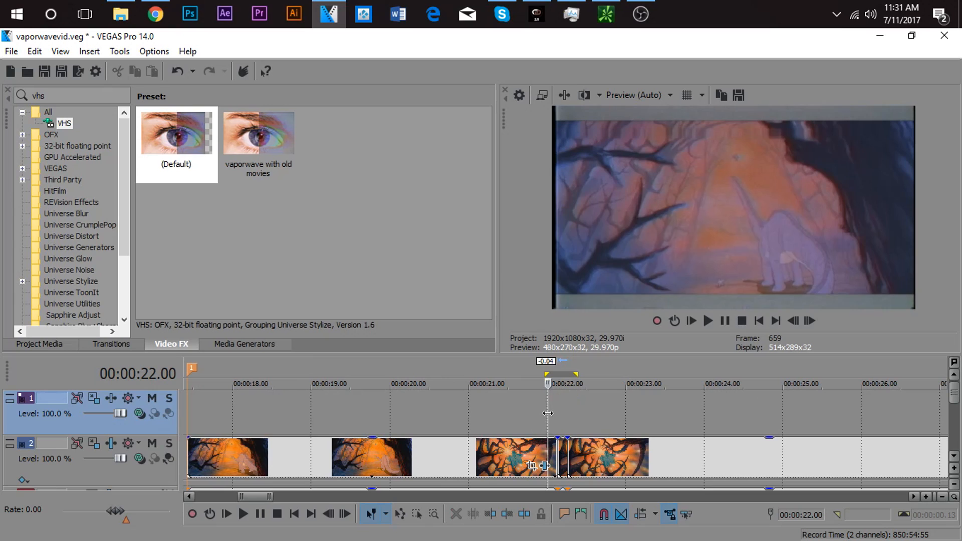
Play the footage leading up to the cut near 00:00:22, select a seven-frame range after 00:00:21 and park the playhead at 00:00:23.12
scroll(570, 414, down, 2)
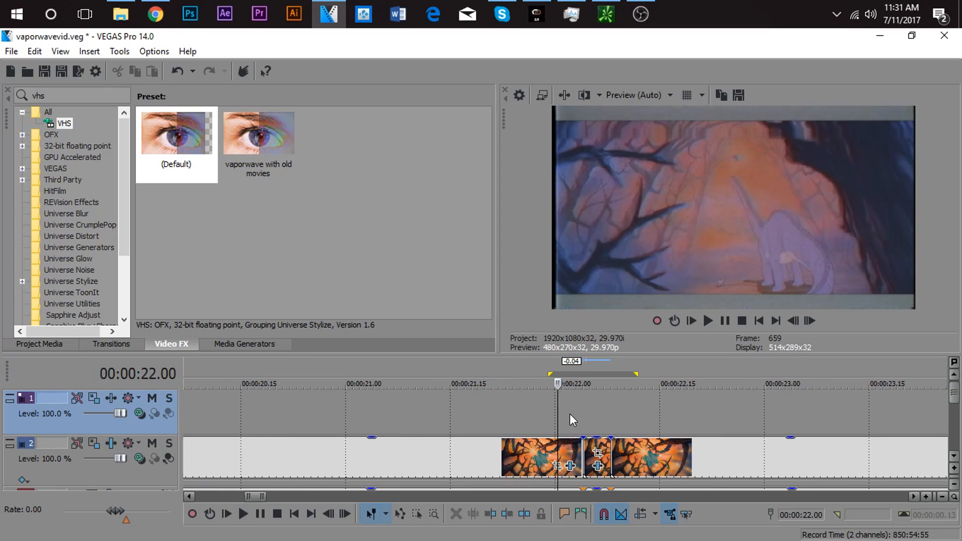
click(315, 414)
key(space)
key(space)
click(506, 424)
drag(510, 402, 523, 404)
click(630, 405)
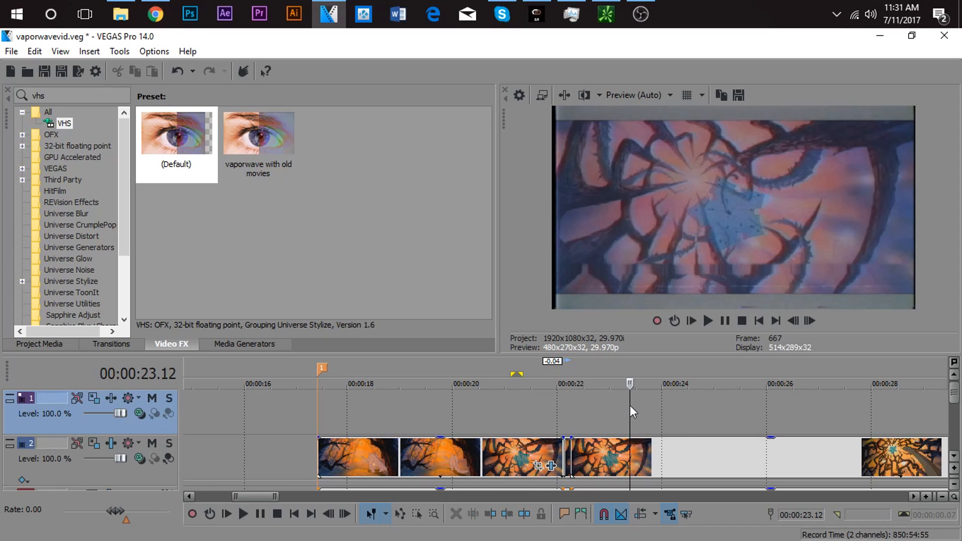
Examine the beginning of the first clip at 00:00:17.12 and 00:00:17.23
key(backslash)
scroll(698, 408, down, 3)
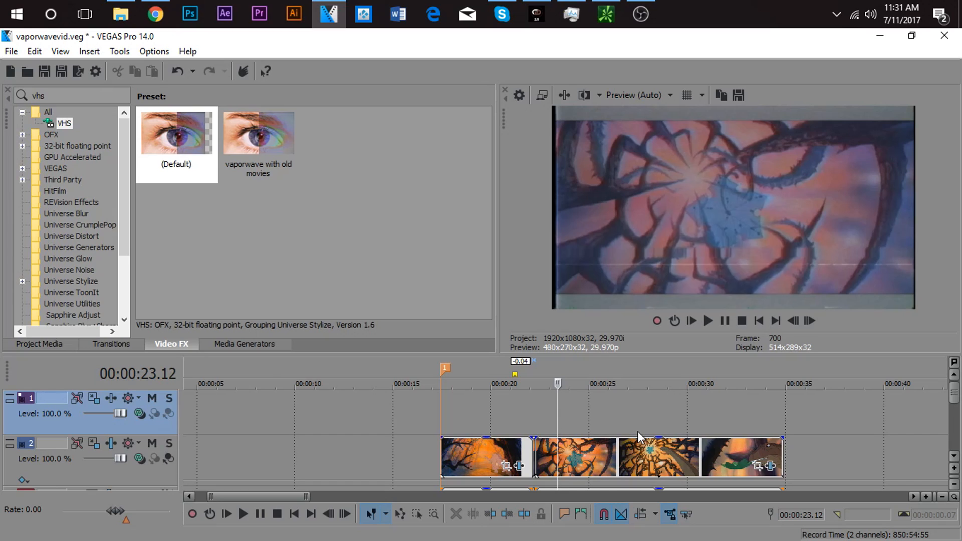
scroll(637, 431, up, 3)
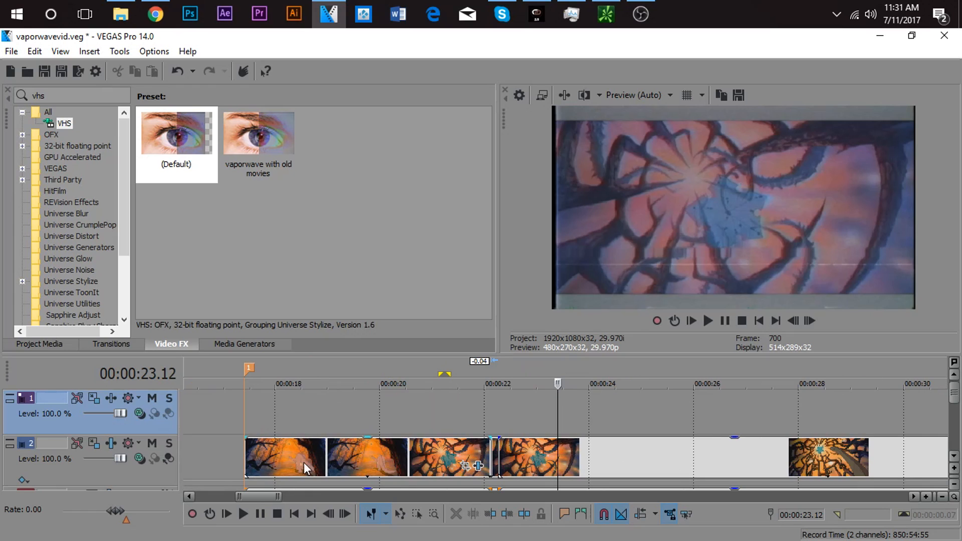
click(248, 459)
scroll(248, 459, up, 1)
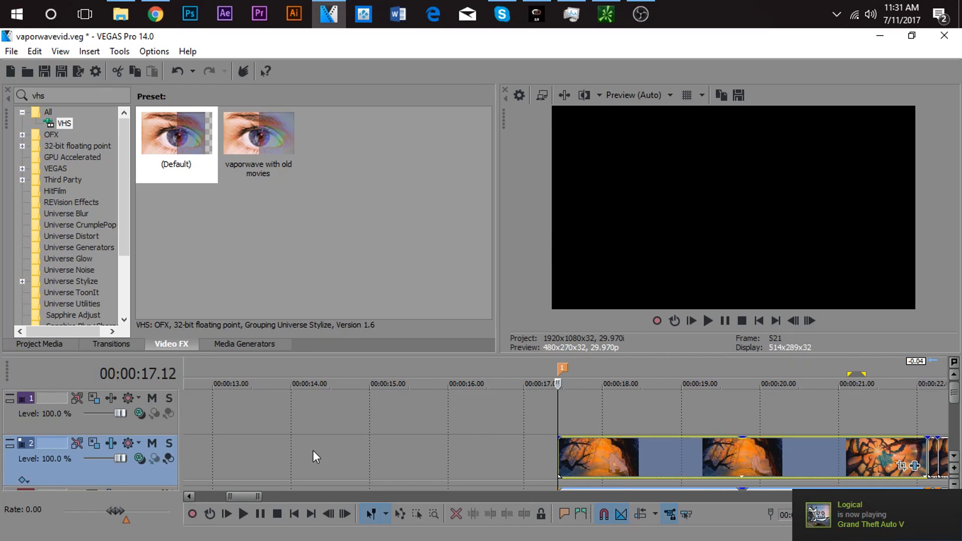
click(608, 459)
click(585, 459)
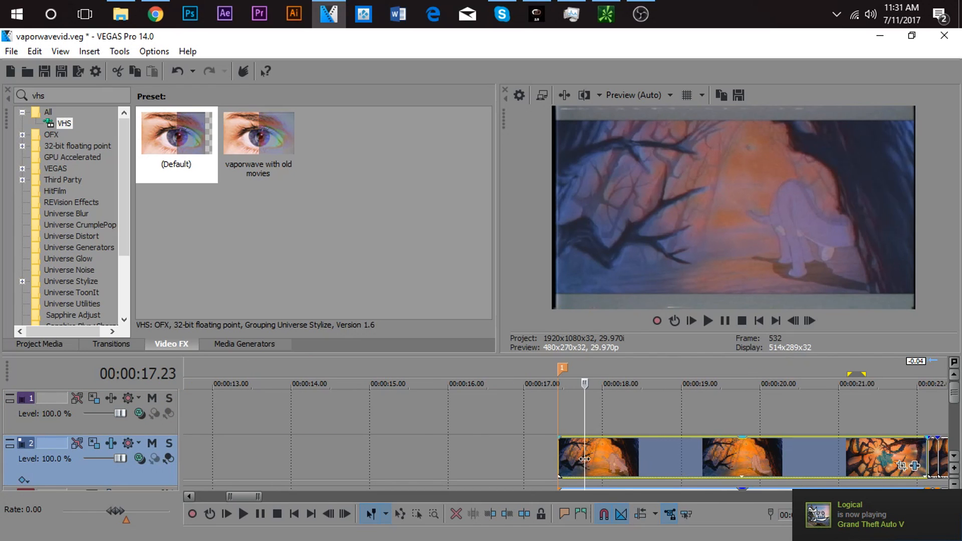
scroll(585, 459, right, 1)
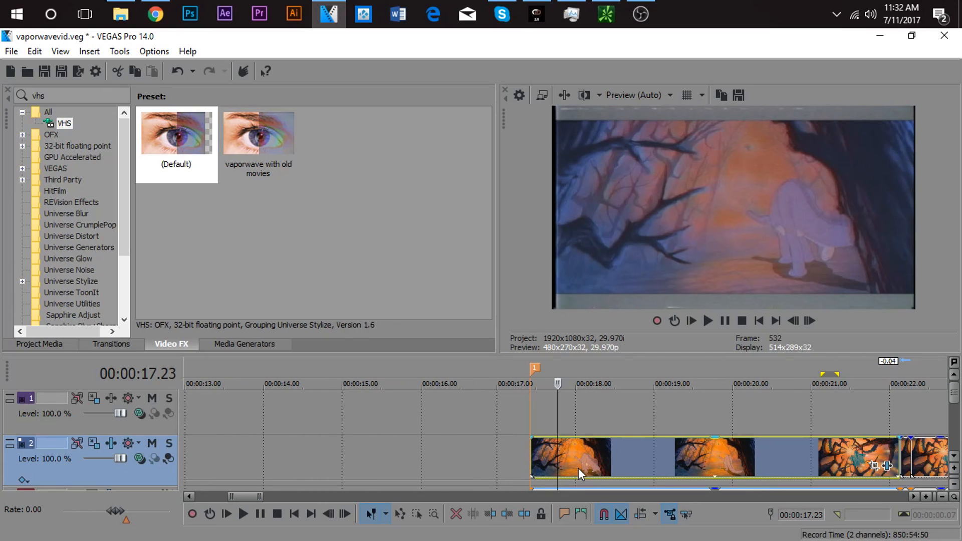
scroll(578, 468, down, 2)
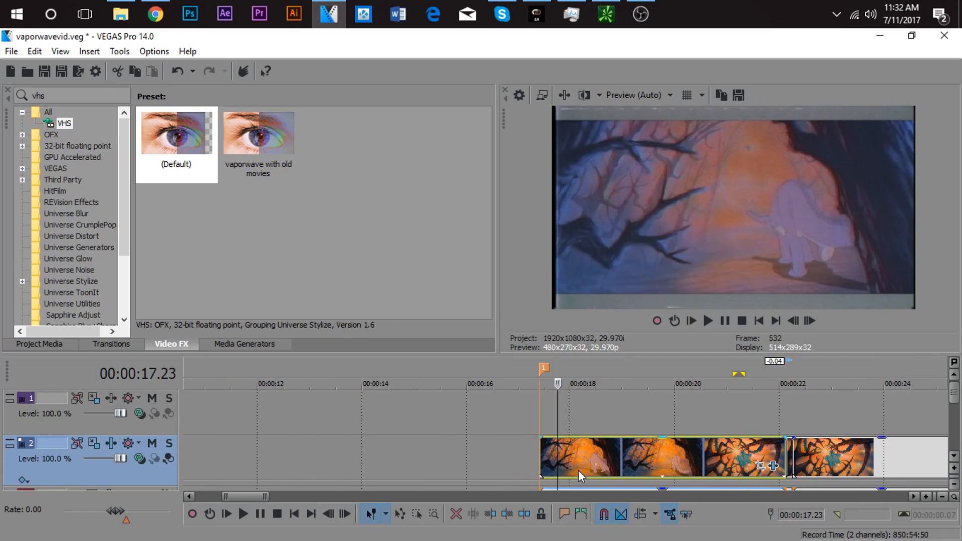
Advance frame by frame from the beginning of the first clip and split it at 00:00:18.03
click(544, 446)
click(540, 453)
click(548, 455)
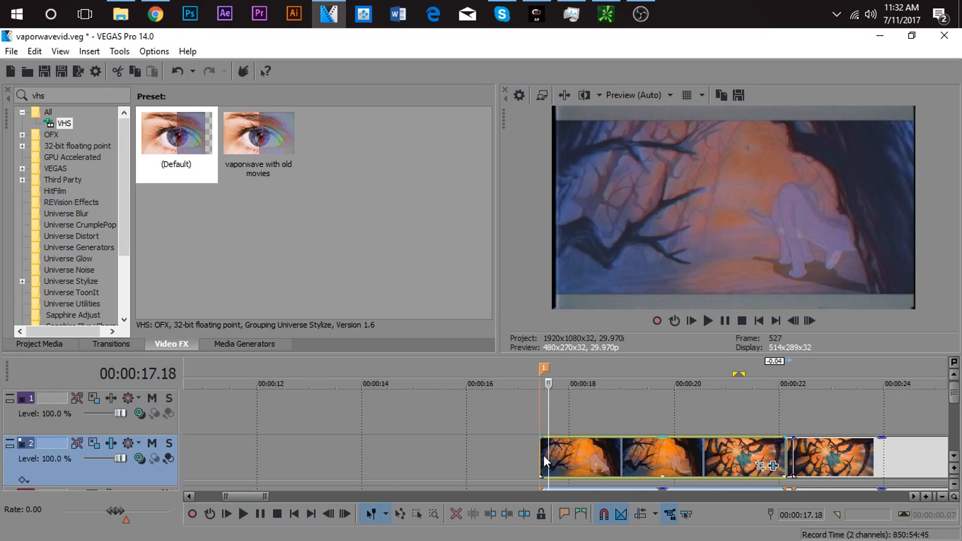
scroll(548, 452, up, 1)
click(810, 321)
click(810, 321)
click(811, 317)
click(812, 317)
click(812, 317)
key(s)
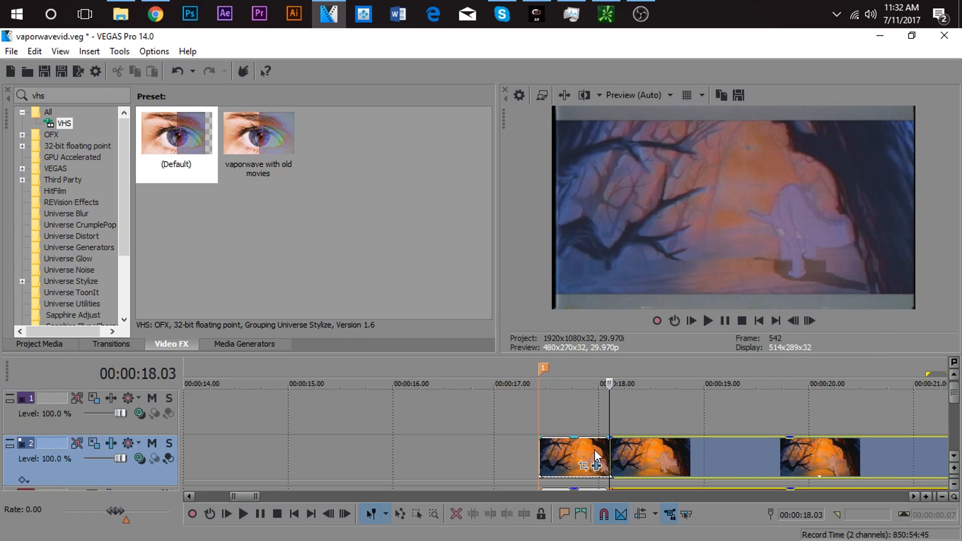
Shift all clips after the split about three seconds later, leaving a gap behind the short opening piece
scroll(632, 452, down, 5)
scroll(410, 456, up, 3)
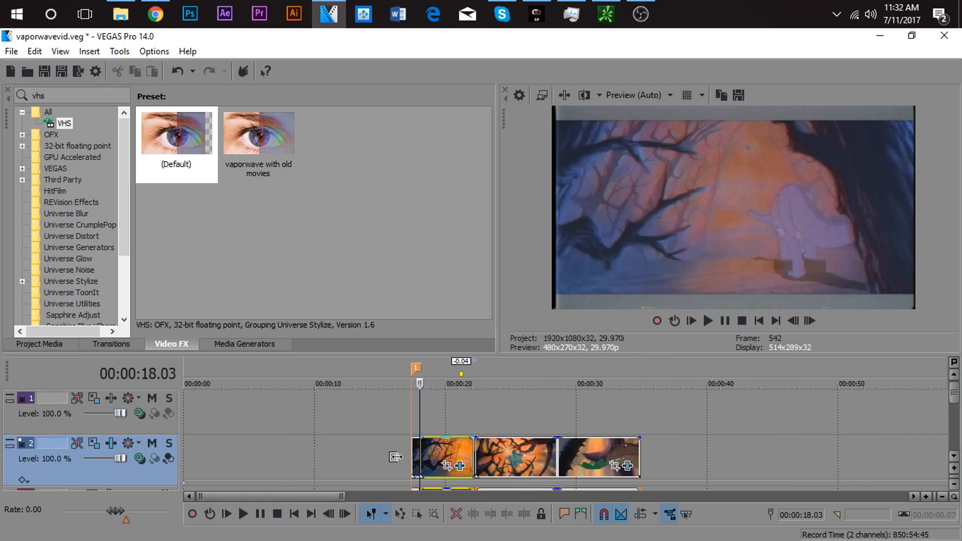
key(ctrl+a)
drag(654, 450, 721, 455)
click(579, 452)
key(ctrl+a)
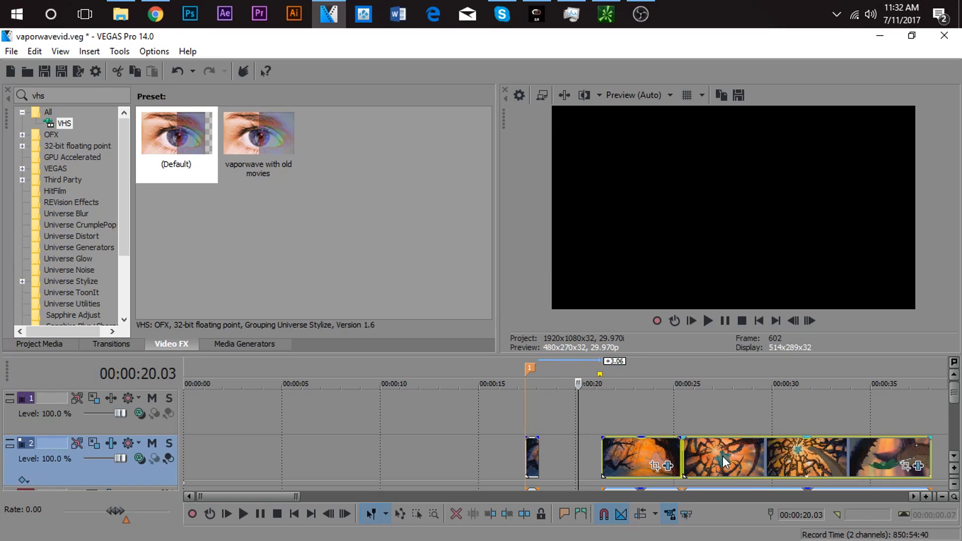
Select the short opening piece and play it from its start at 00:00:17.12
click(533, 451)
scroll(533, 451, up, 2)
scroll(533, 451, up, 1)
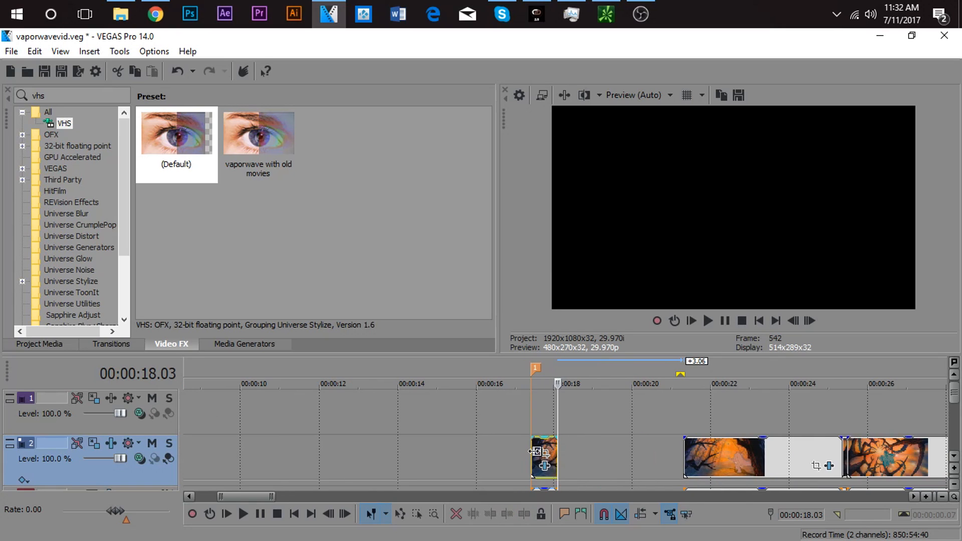
click(534, 451)
scroll(533, 451, up, 4)
key(space)
key(space)
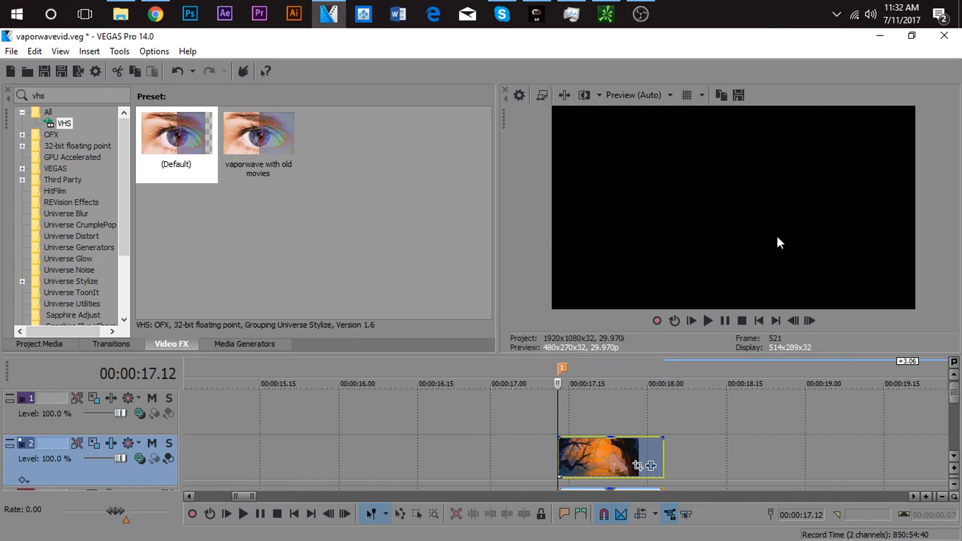
Duplicate the short opening piece and place the copy directly after it on track 2
scroll(701, 455, down, 5)
scroll(551, 450, up, 3)
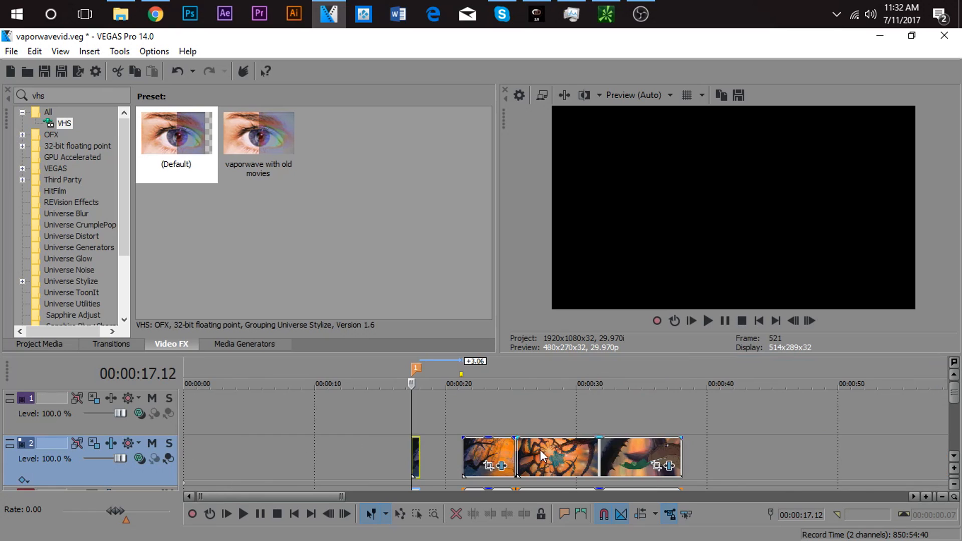
click(575, 448)
click(566, 447)
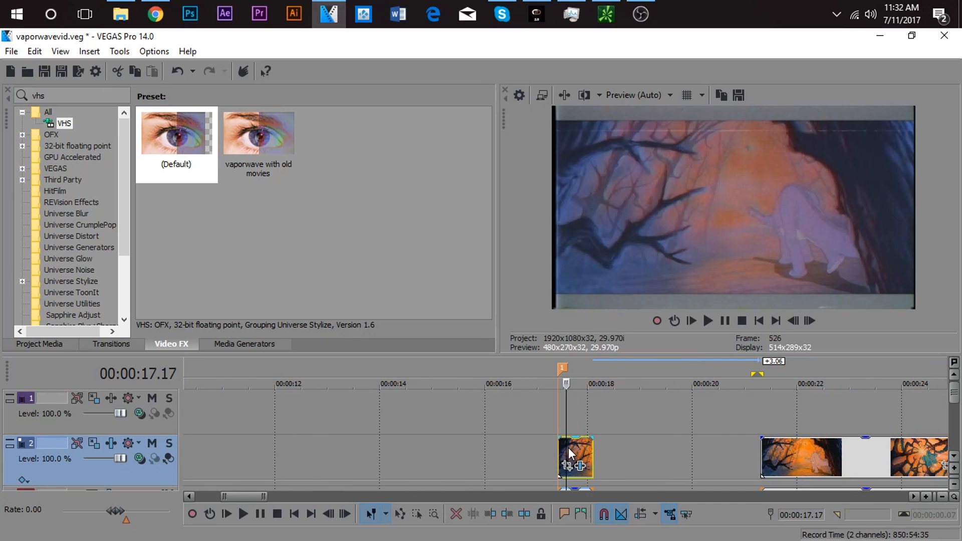
drag(575, 447, 616, 448)
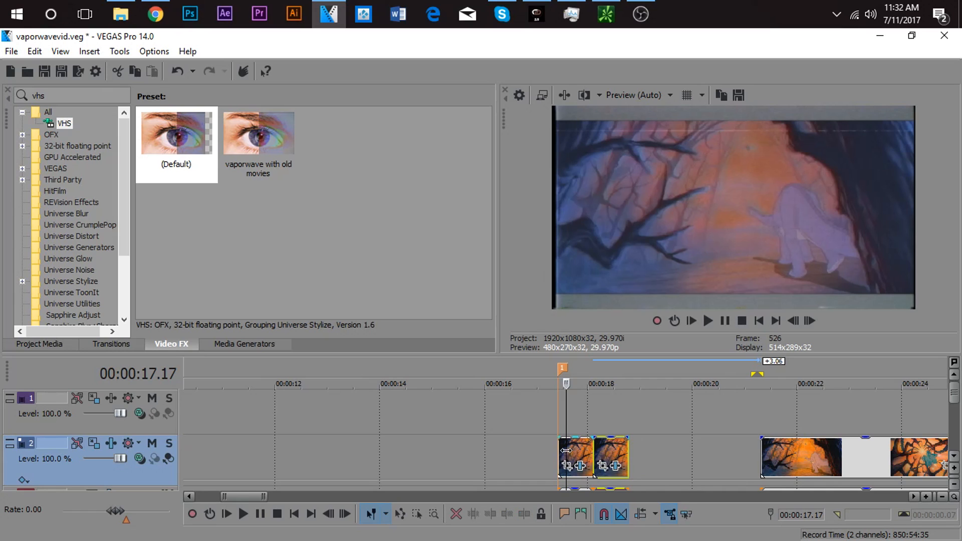
Move all the remaining clips earlier so they sit directly against the end of the copied opening piece
scroll(791, 456, down, 5)
click(496, 461)
drag(578, 453, 542, 456)
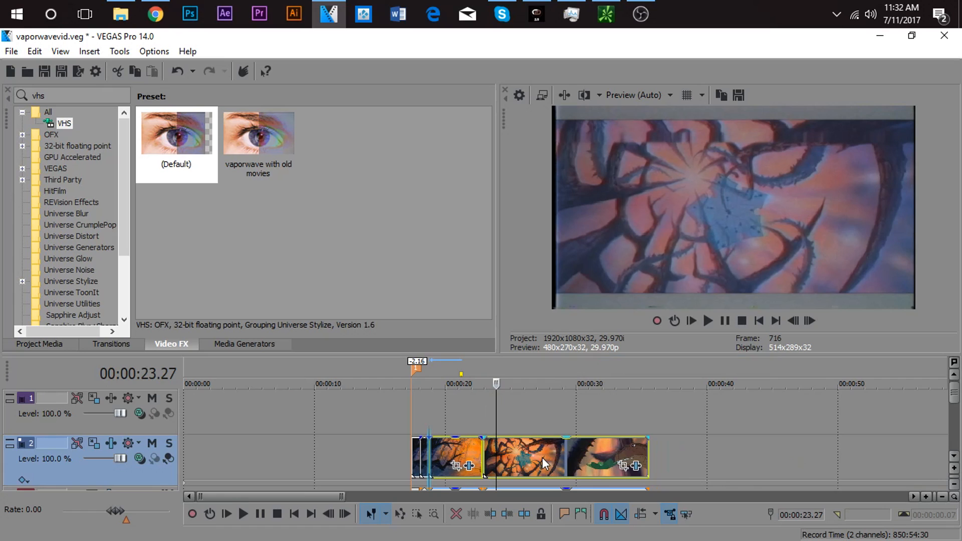
Play the repeated opening pieces from 00:00:17.12
click(413, 423)
scroll(414, 423, up, 3)
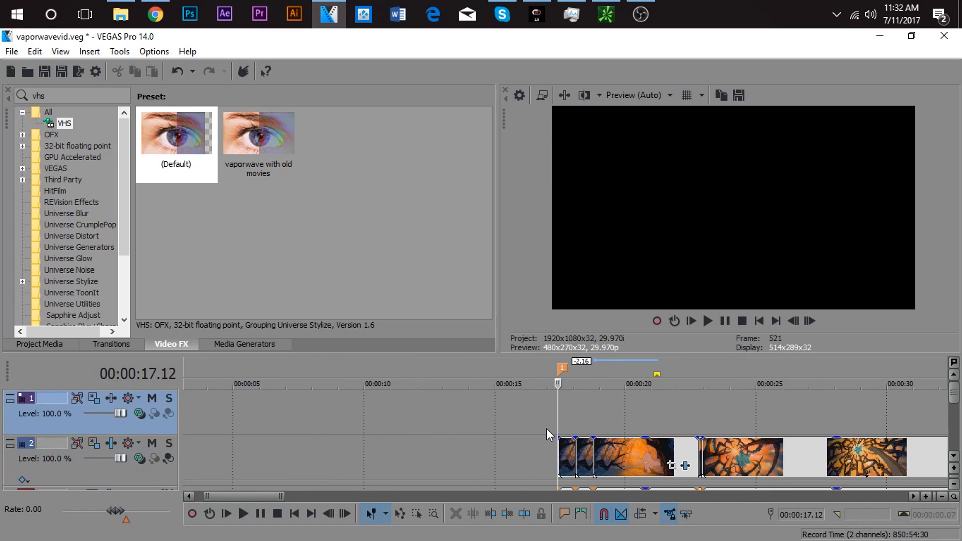
key(space)
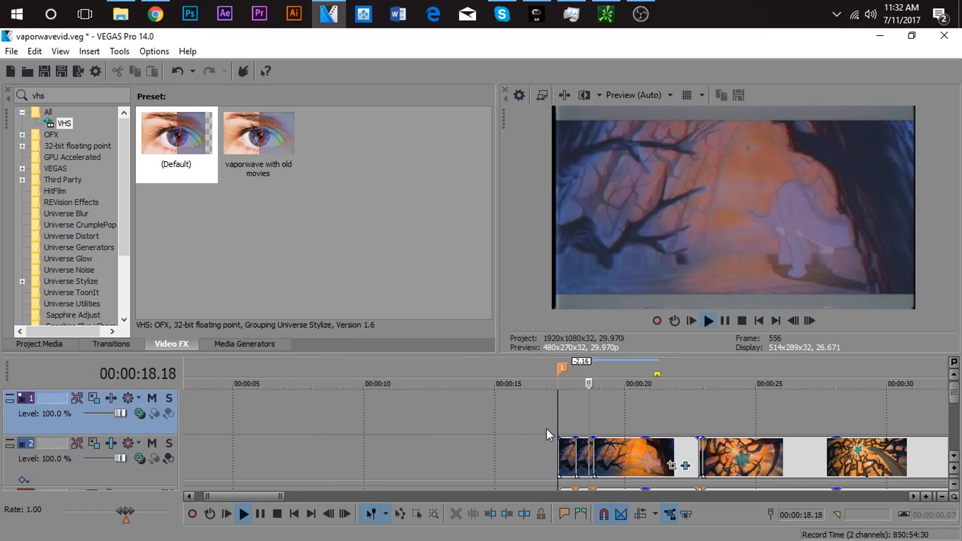
key(space)
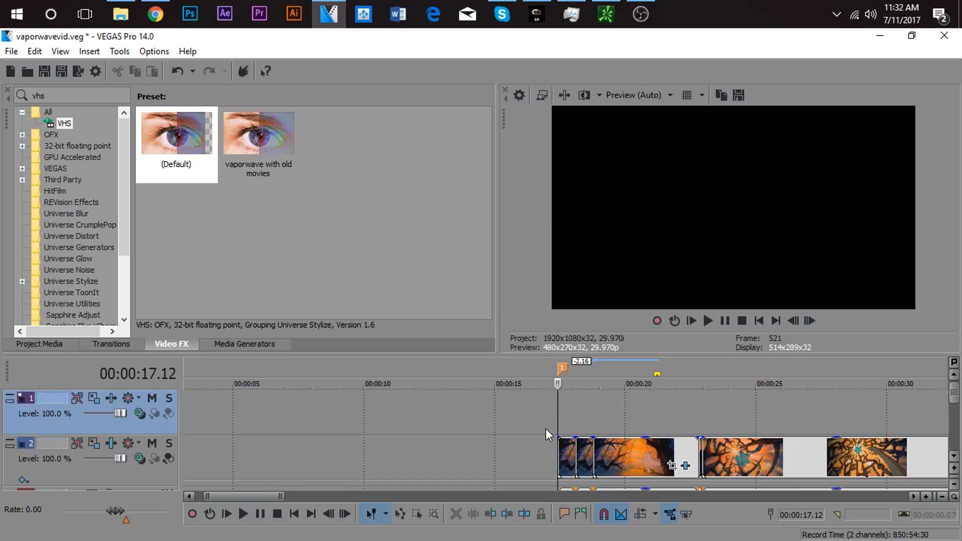
Step frame by frame through the long piece after the two opening pieces and split it at 00:00:20.27
click(657, 459)
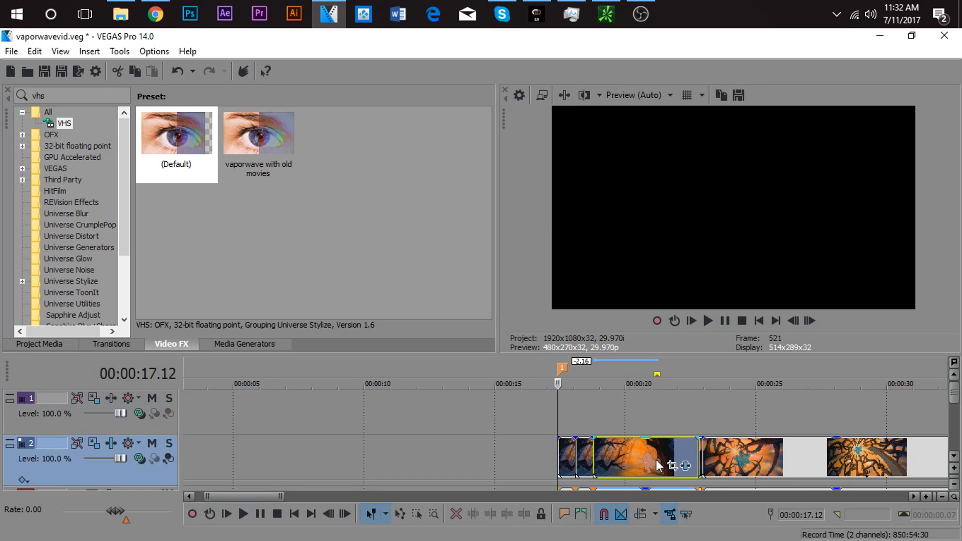
click(657, 459)
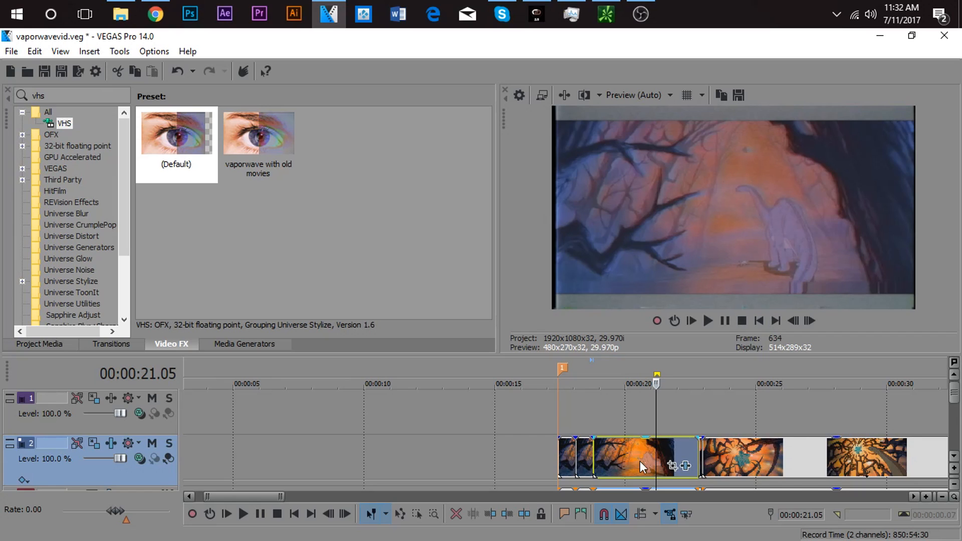
click(627, 453)
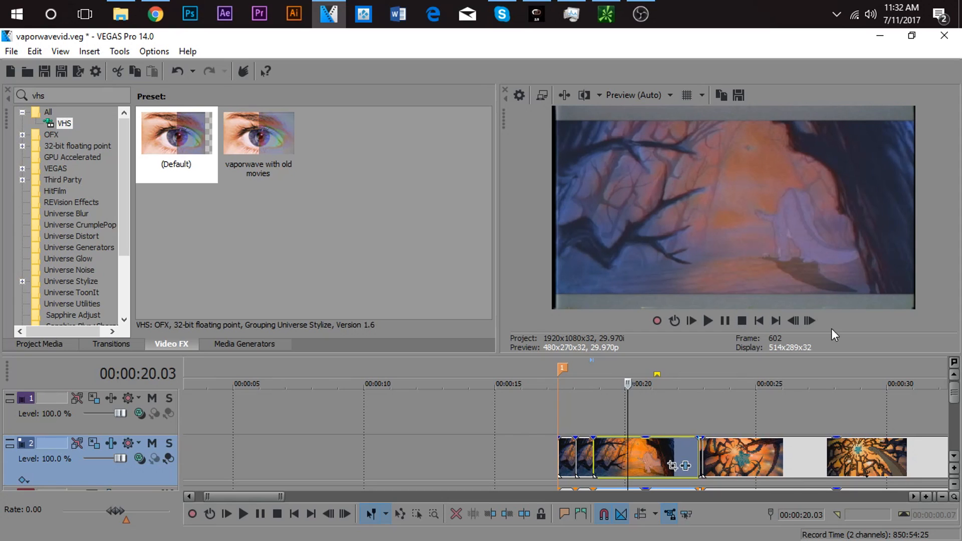
click(807, 324)
click(807, 324)
click(808, 324)
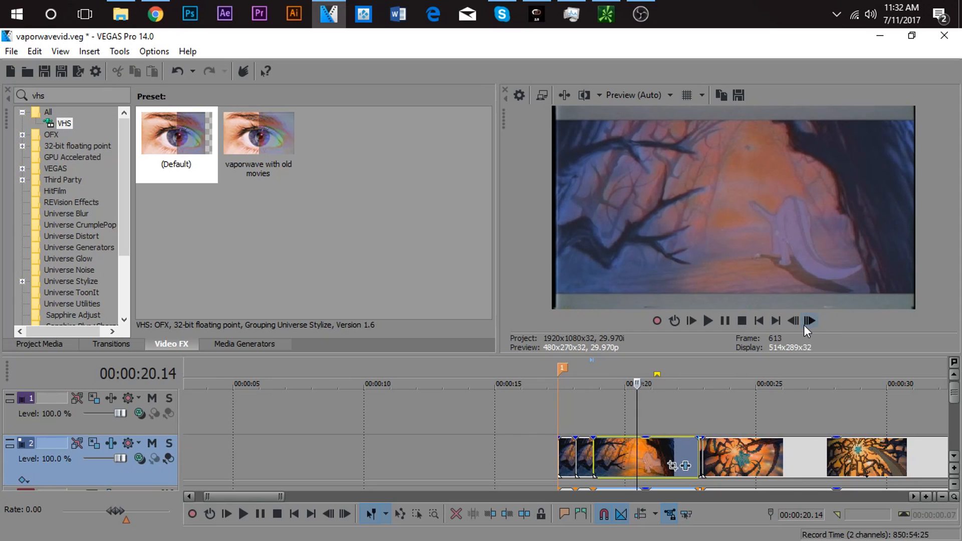
click(806, 324)
click(806, 323)
click(805, 323)
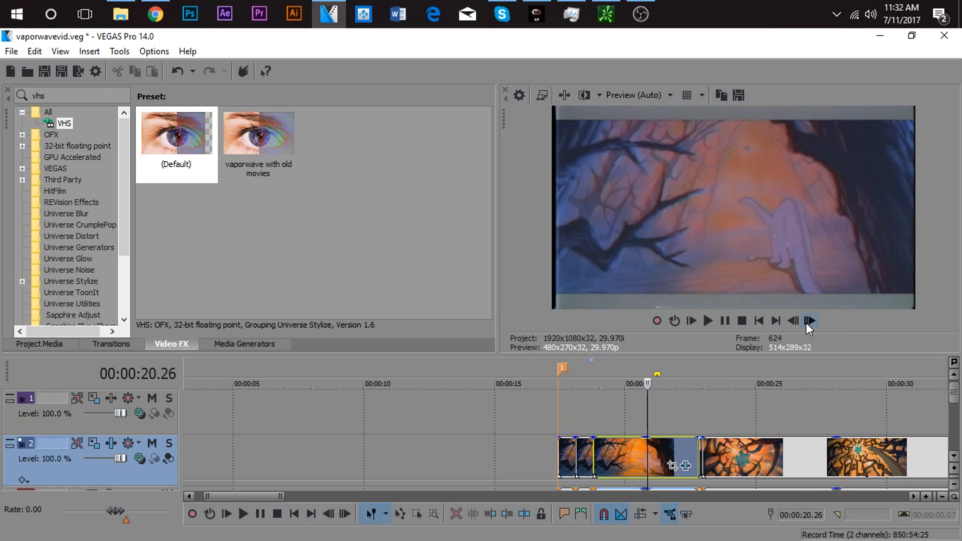
click(794, 322)
click(812, 315)
click(812, 315)
click(812, 315)
click(812, 315)
click(810, 317)
click(811, 316)
click(810, 316)
click(811, 316)
click(793, 324)
click(793, 324)
click(793, 324)
click(793, 324)
click(793, 323)
click(793, 323)
key(s)
Advance frame by frame from the new cut and split the clip again at 00:00:21.23
click(809, 321)
click(809, 321)
click(809, 321)
click(808, 320)
click(808, 321)
click(808, 320)
click(808, 321)
click(808, 322)
click(808, 321)
click(808, 322)
click(809, 322)
click(808, 322)
click(808, 322)
click(809, 321)
click(808, 321)
key(s)
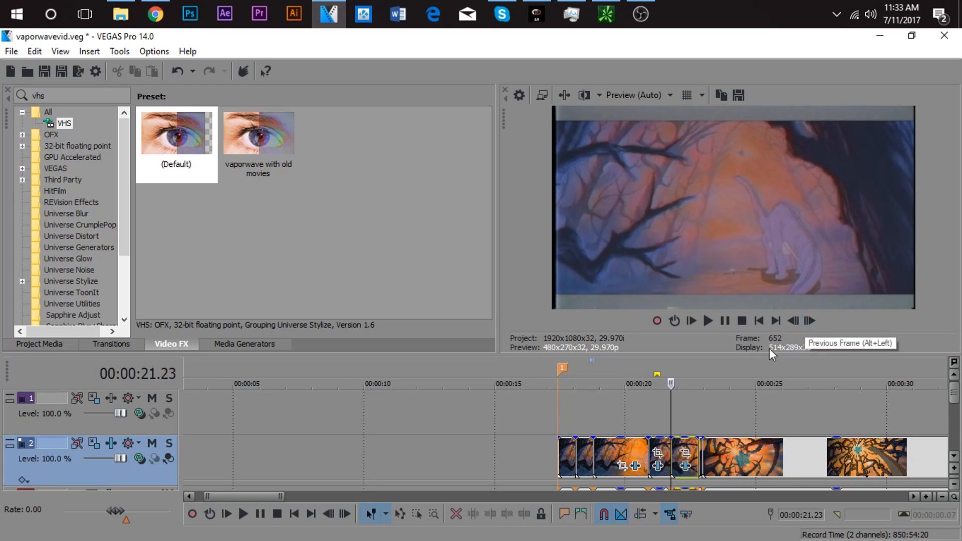
Add markers at the start and end of the newly cut piece, at 00:00:20.27 and 00:00:21.23
click(662, 444)
scroll(500, 463, up, 4)
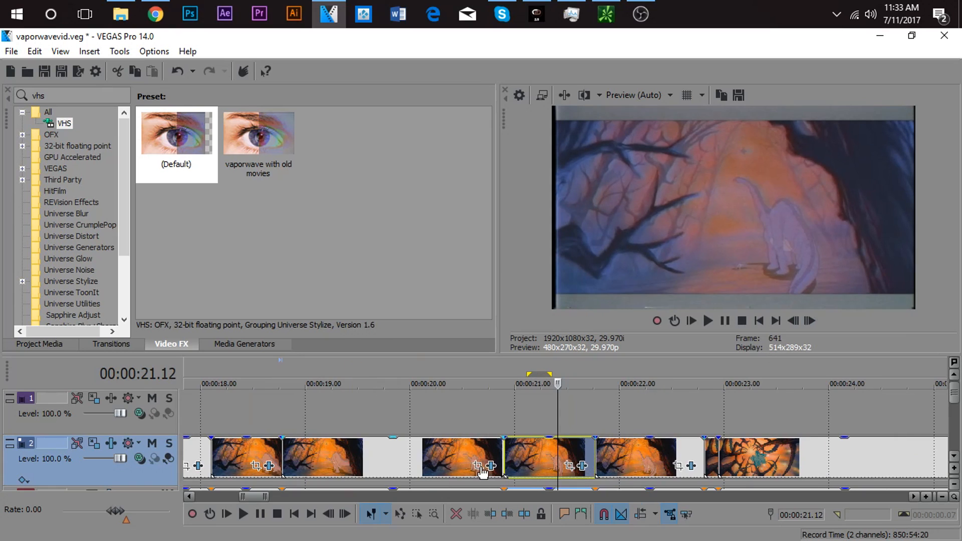
click(511, 453)
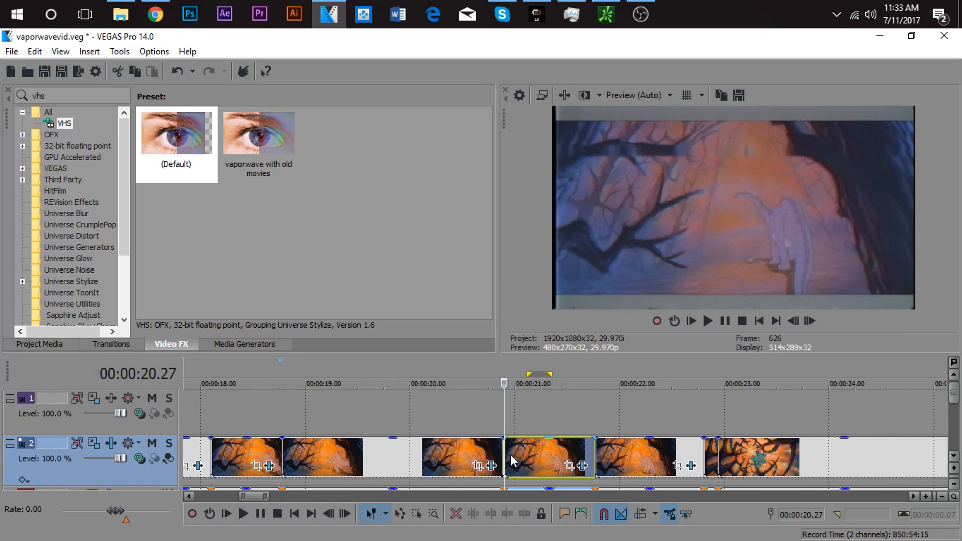
key(m)
click(596, 449)
key(m)
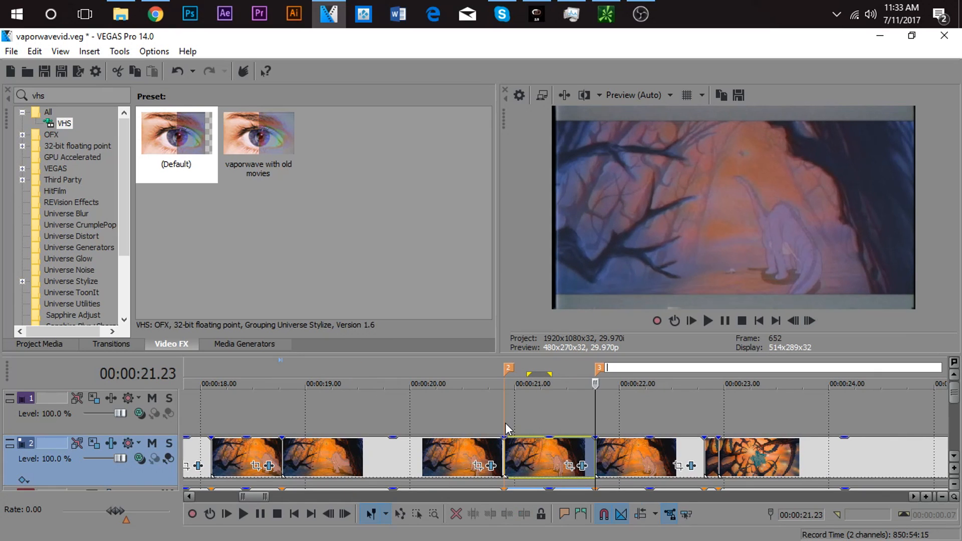
Preview the marked piece by frame stepping and playing from 00:00:20.27
click(505, 423)
click(811, 321)
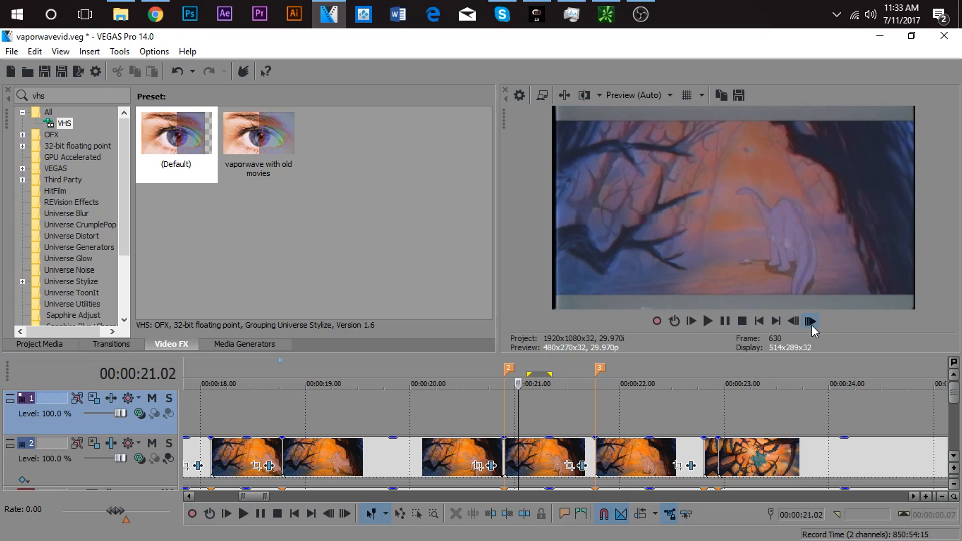
click(505, 409)
key(space)
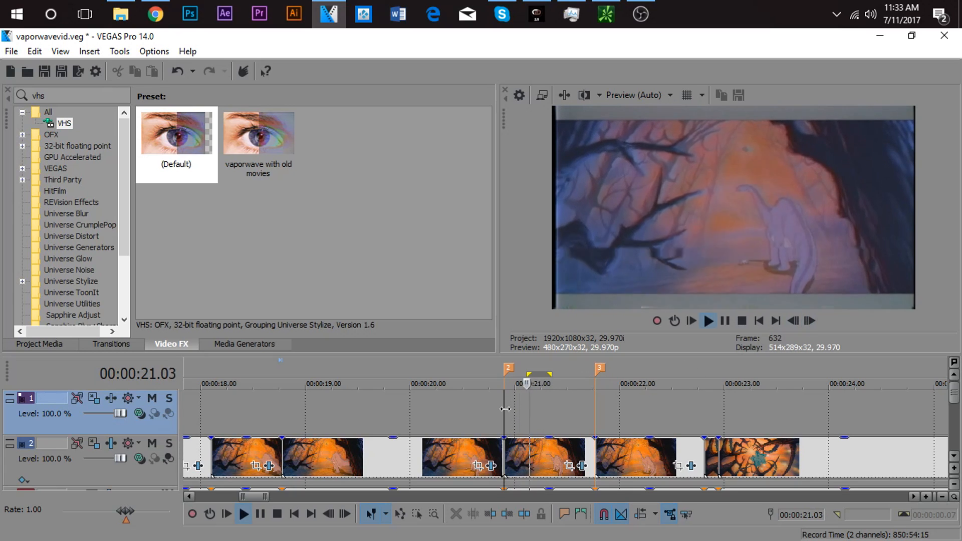
key(space)
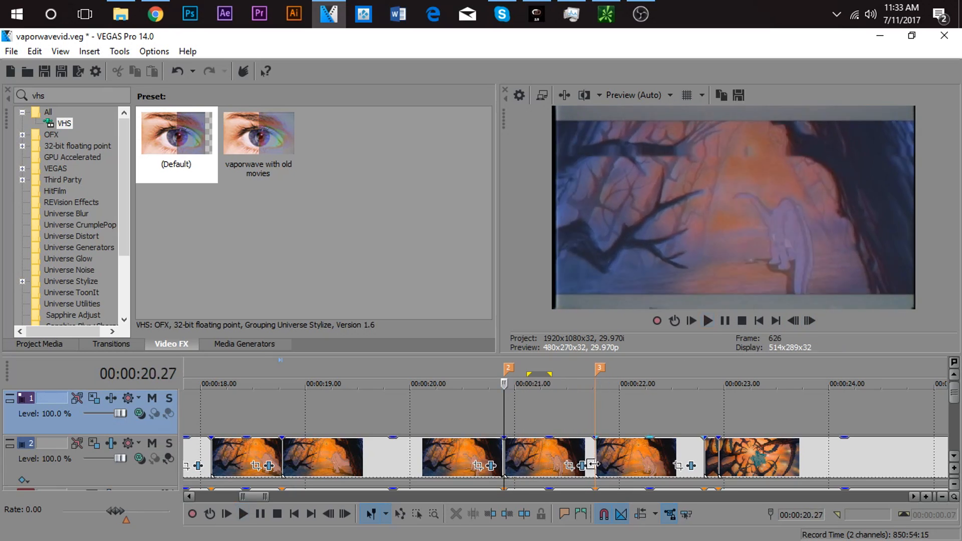
Shift all clips after the marked piece about two seconds later to make room behind it
scroll(706, 480, up, 2)
scroll(709, 429, down, 4)
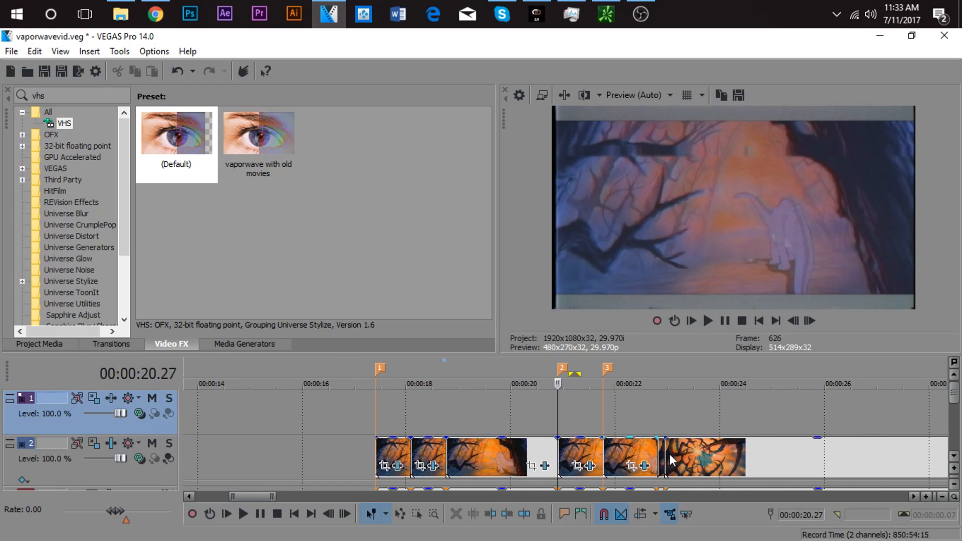
click(634, 453)
shift+click(752, 453)
drag(725, 452, 830, 439)
Place two copies of the piece between markers 2 and 3 back to back directly after it
click(570, 452)
click(574, 453)
drag(581, 450, 671, 448)
Move the remaining clips 9 frames earlier so they join the end of the second copy
click(725, 447)
shift+click(849, 454)
drag(893, 449, 882, 449)
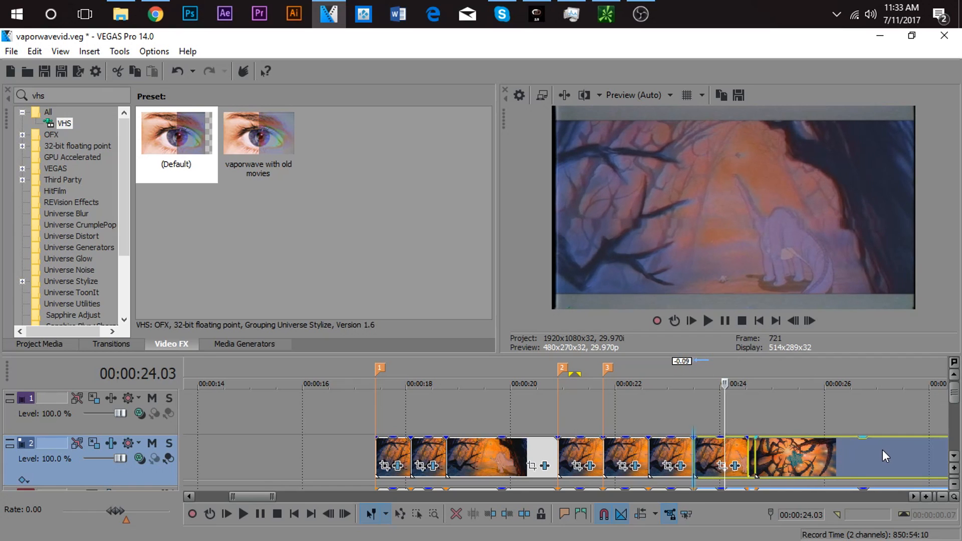
Play the three repeated pieces from marker 2 at 00:00:20.27
click(621, 451)
click(594, 447)
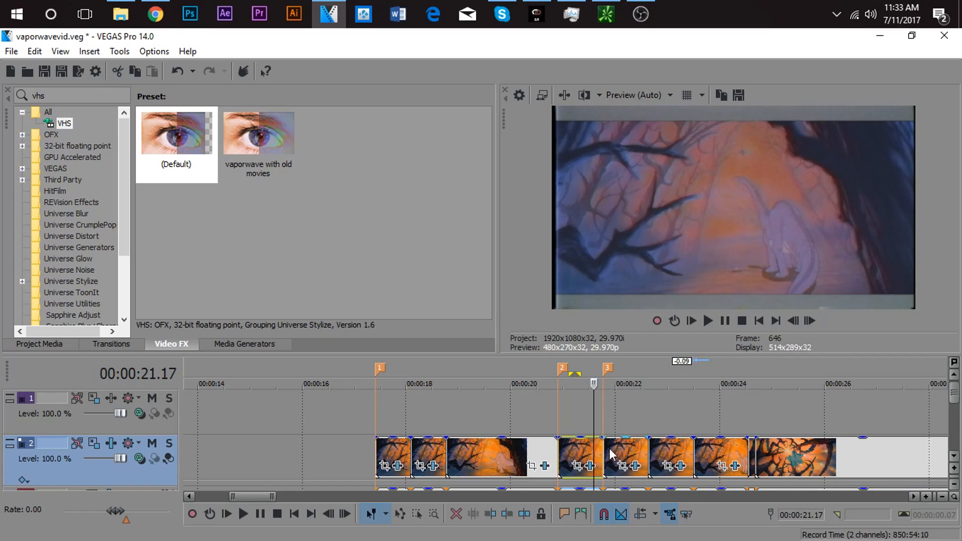
click(562, 449)
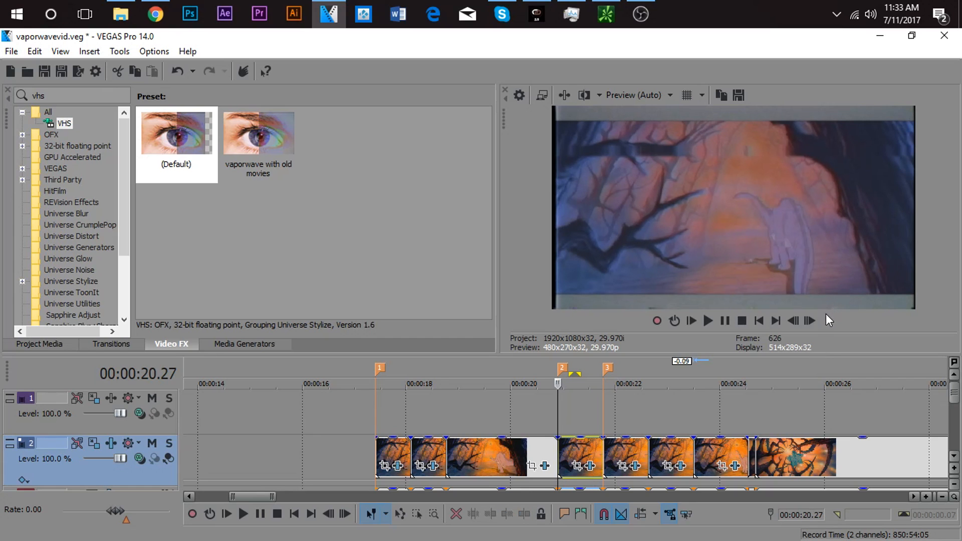
key(space)
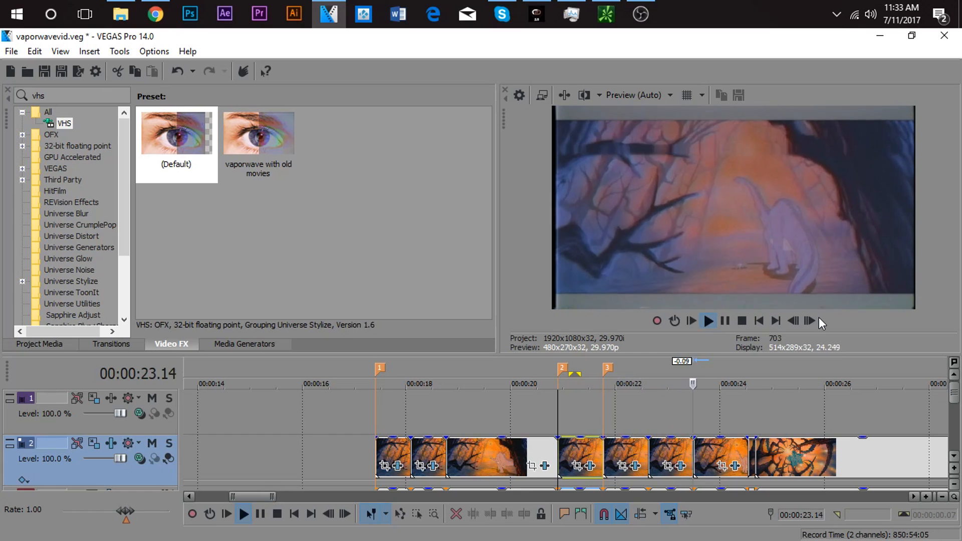
key(space)
Reverse the middle of the three repeated pieces, the one starting at marker 3
click(606, 450)
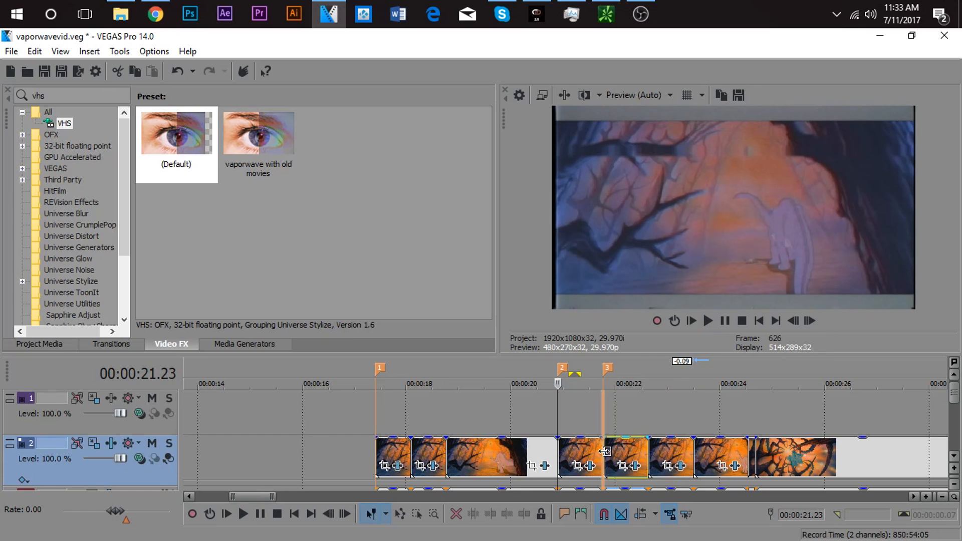
click(623, 453)
click(673, 453)
click(609, 451)
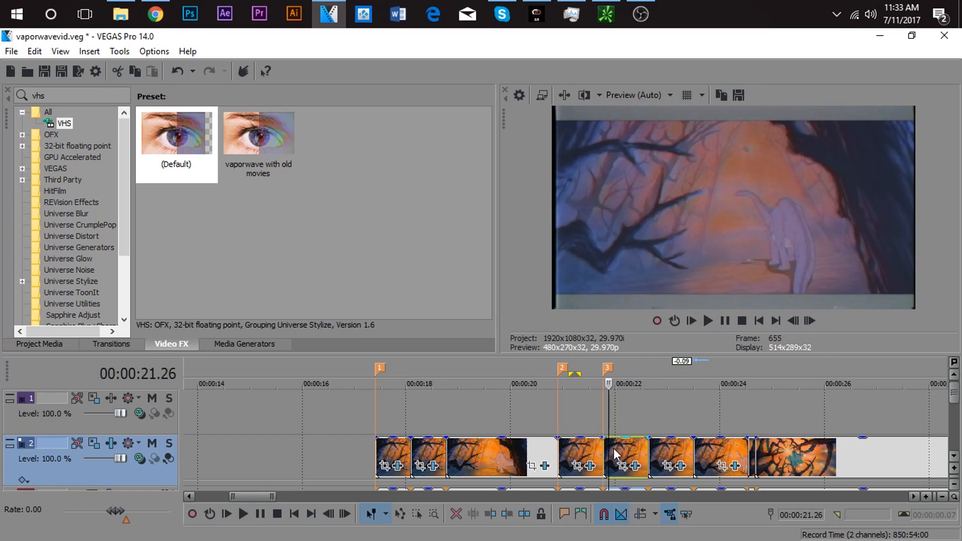
click(620, 449)
right_click(619, 449)
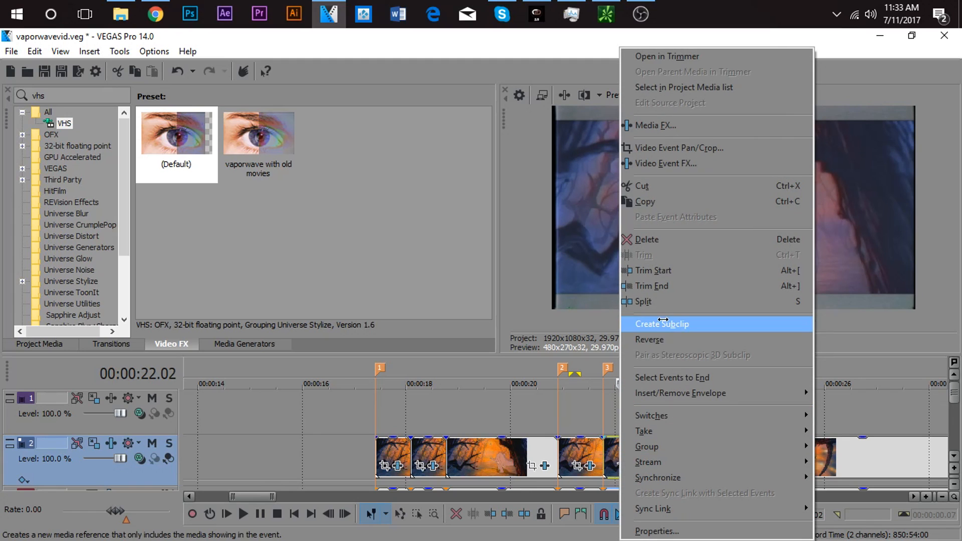
click(649, 339)
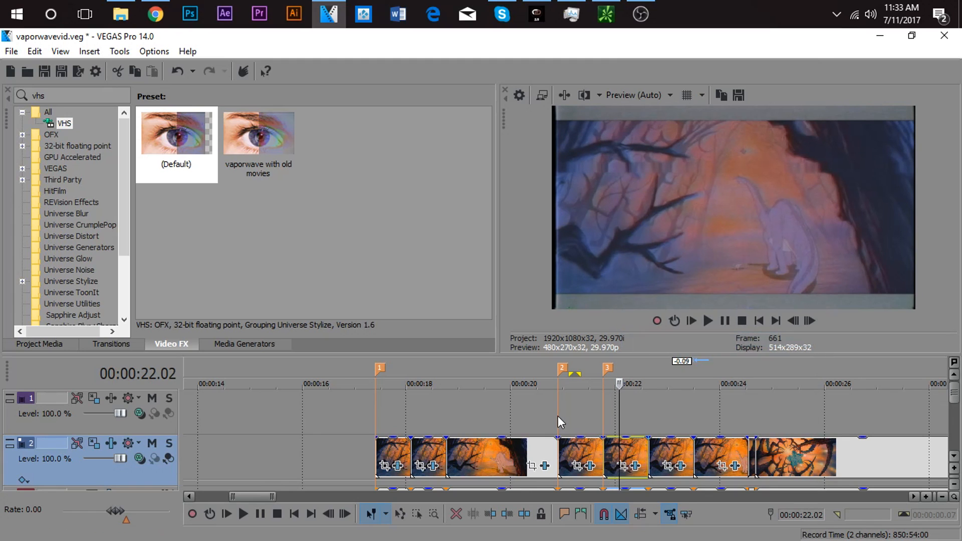
Set a time selection from 00:00:20.16 to 00:00:23.21 and play through the forward and reversed pieces
click(558, 416)
drag(540, 408, 705, 404)
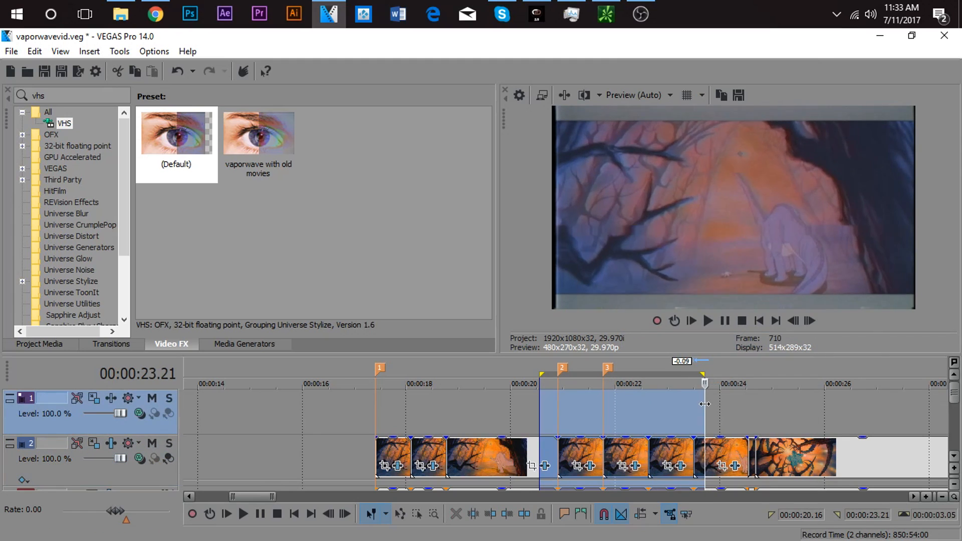
key(BackSpace)
key(BackSpace)
key(BackSpace)
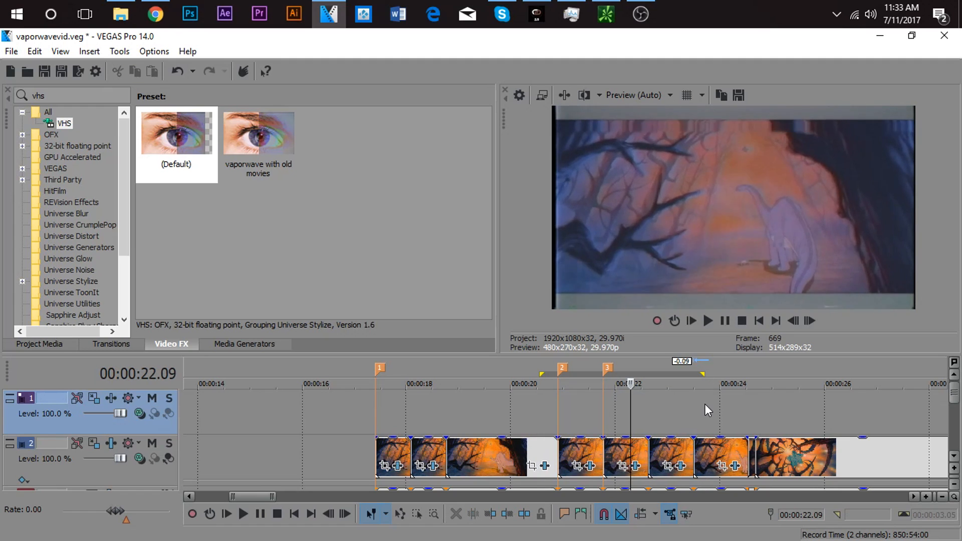
key(space)
key(space)
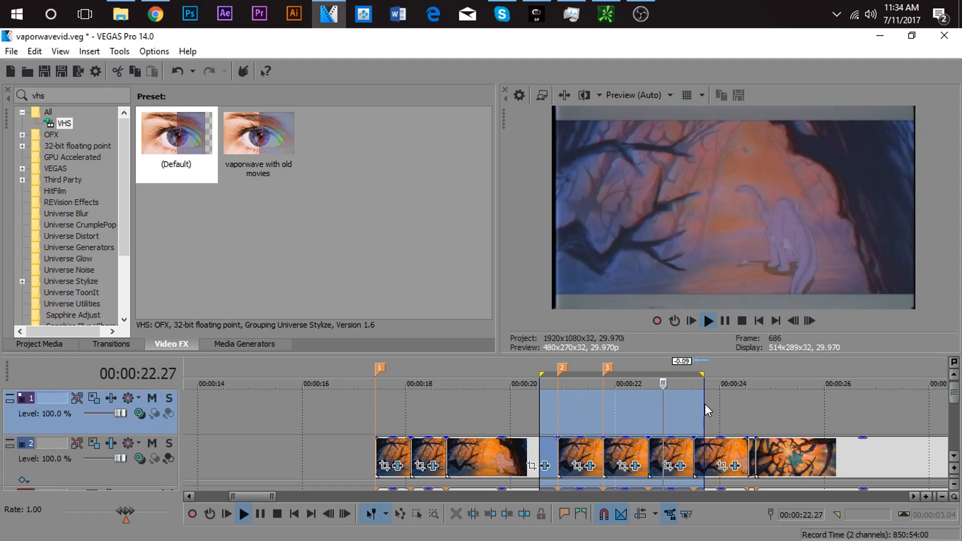
Examine the reversed piece and the following pieces frame by frame from 00:00:21.23 to 00:00:24.19
click(599, 413)
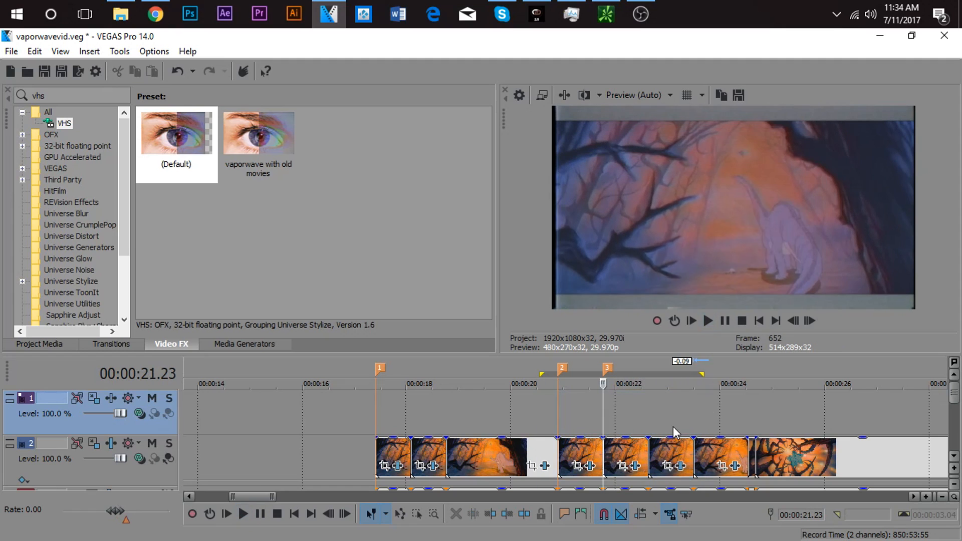
click(811, 317)
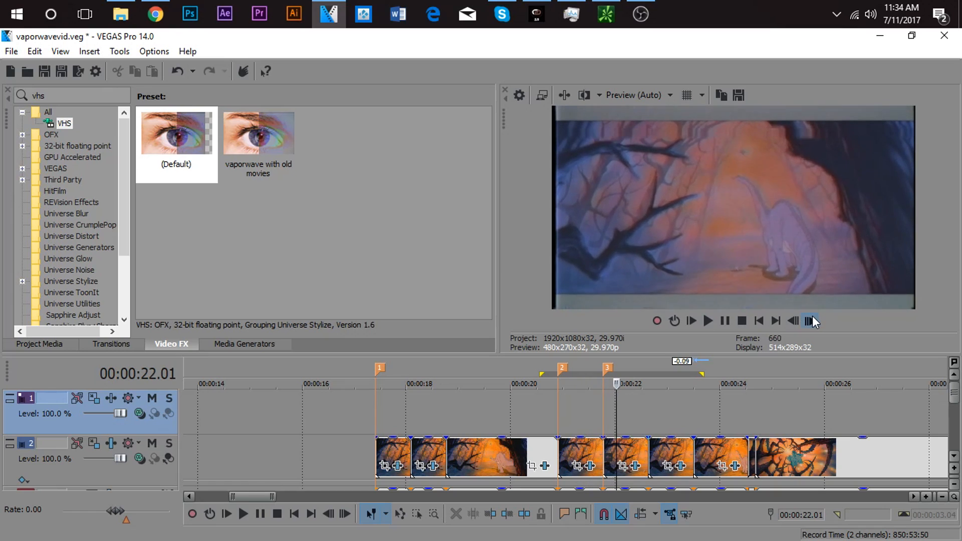
click(816, 317)
click(816, 321)
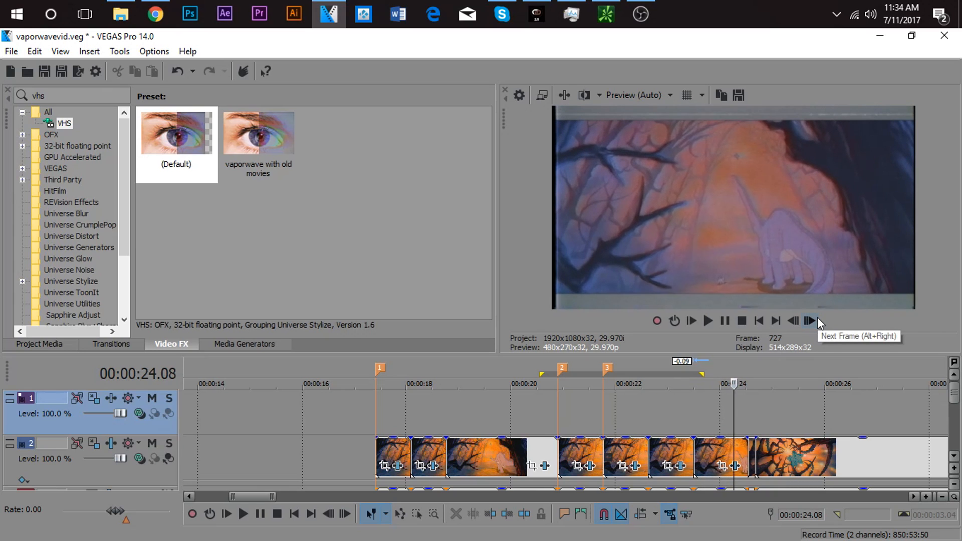
click(810, 320)
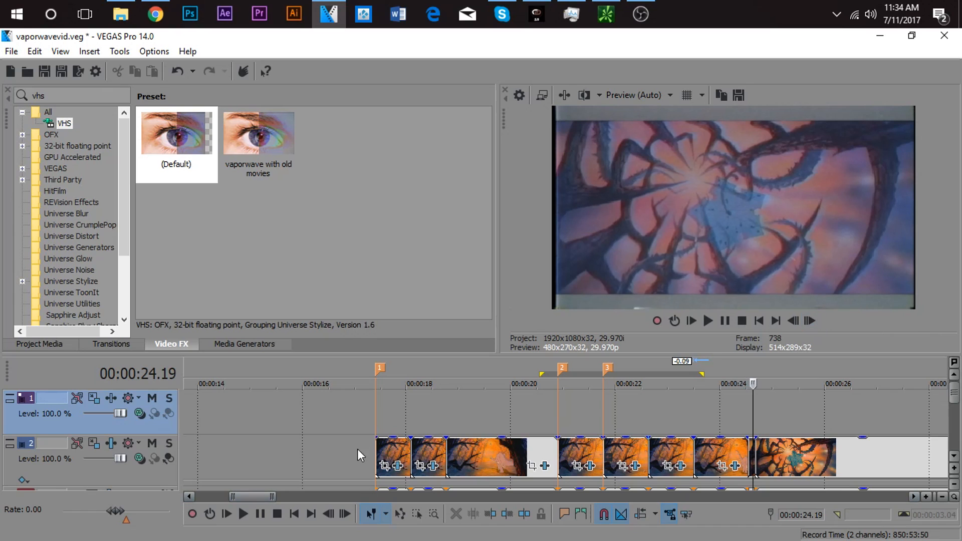
Review the cut pieces starting at markers 1, 2 and 3 in the preview
click(377, 442)
click(810, 320)
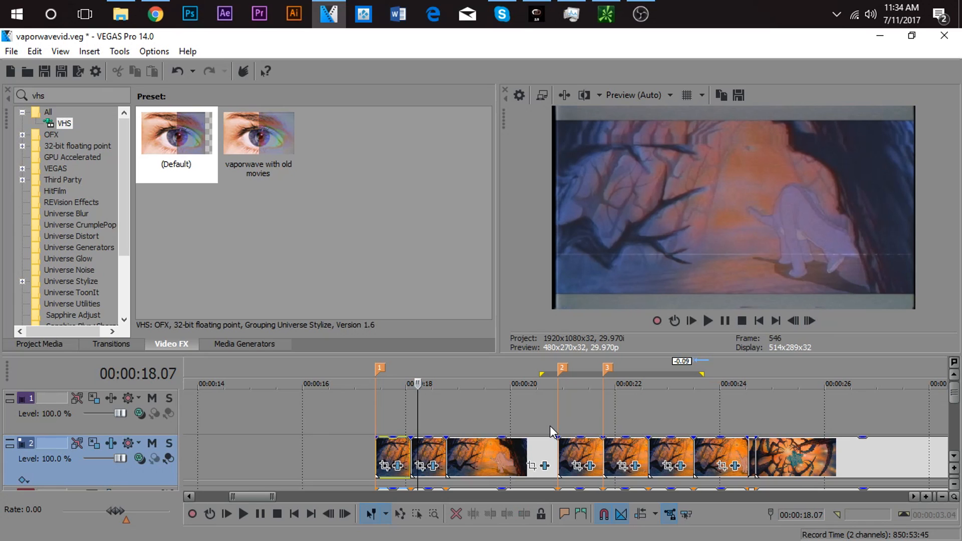
click(594, 446)
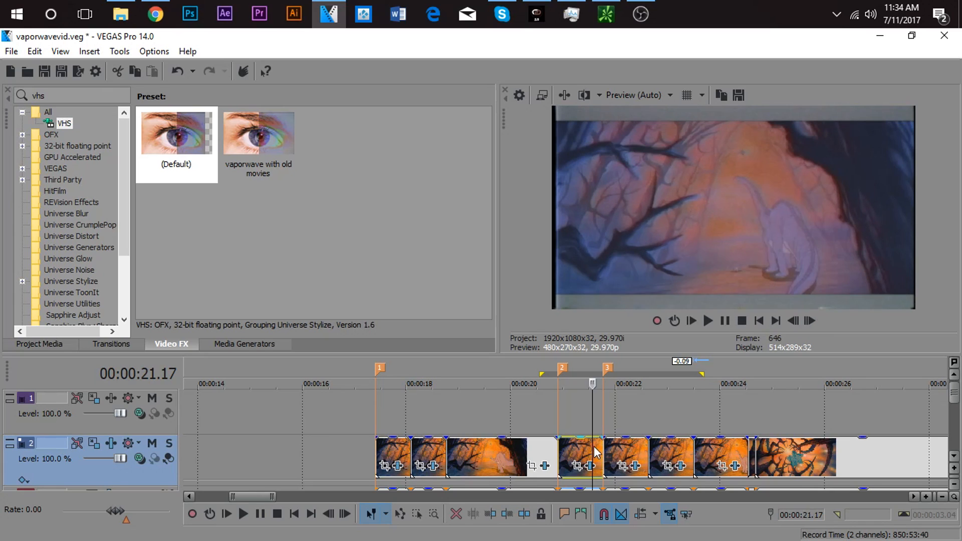
click(621, 447)
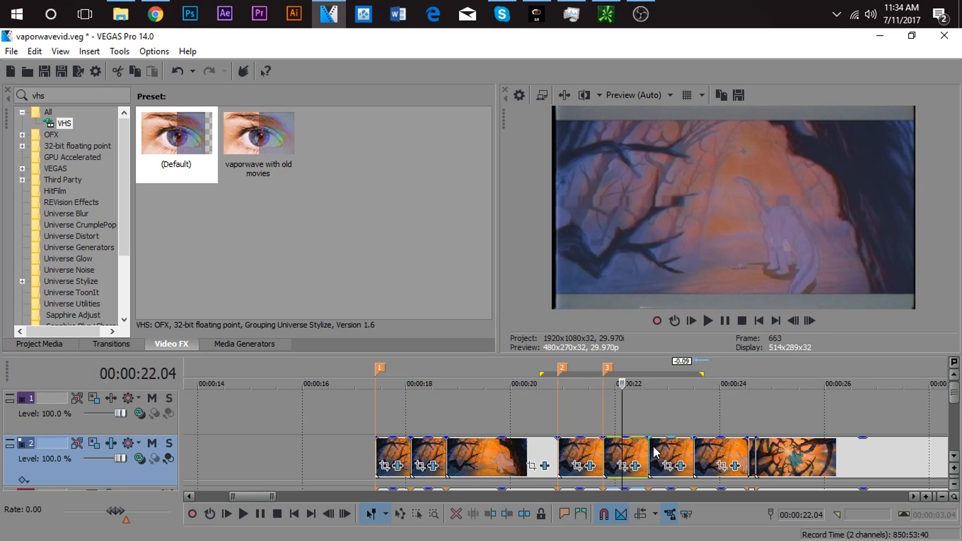
click(573, 422)
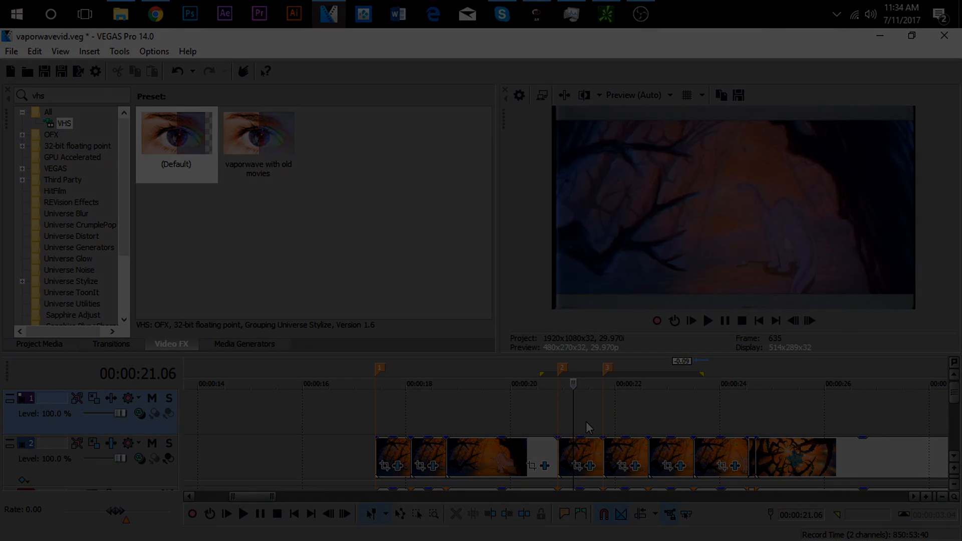
click(380, 425)
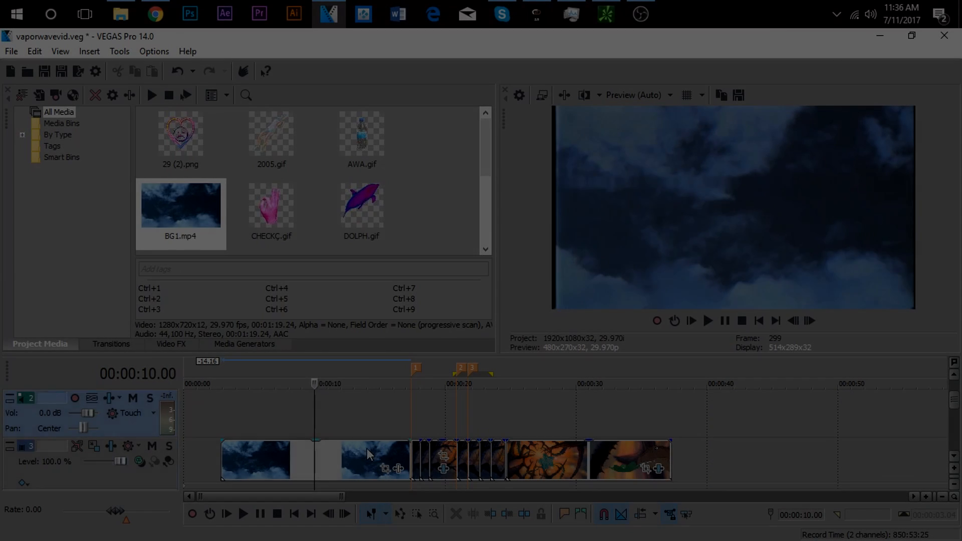
Inspect the BG1.mp4 cloud background clip at 00:00:14.00 and 00:00:16.18
click(367, 449)
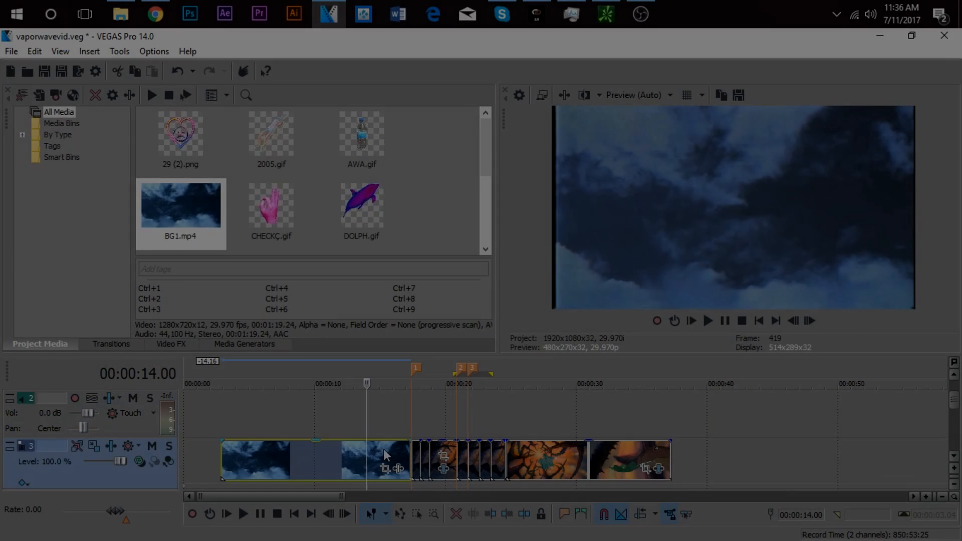
click(392, 449)
click(401, 452)
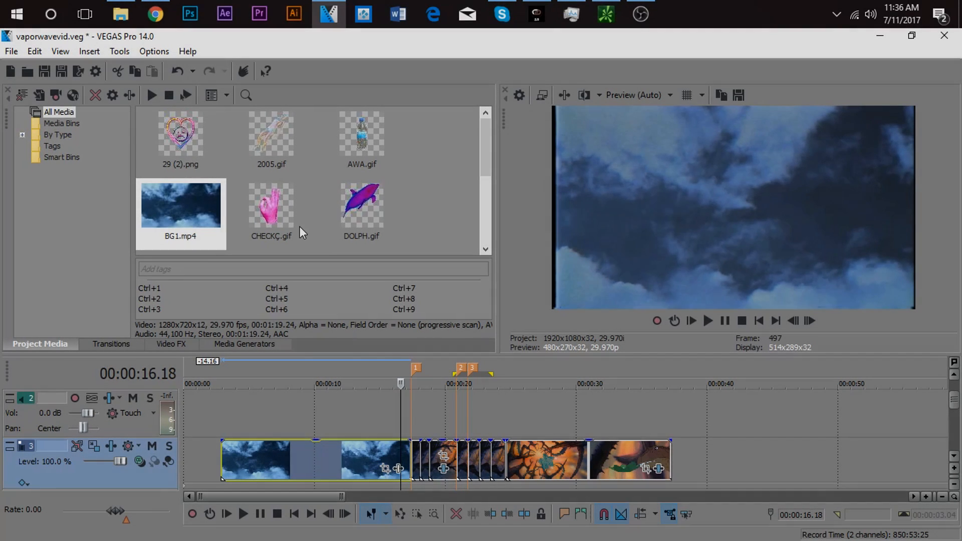
Browse the transparent GIF and PNG overlays in the project media, examining CHECKÇ.gif and 29 (2).png
click(288, 223)
scroll(419, 230, down, 2)
scroll(420, 226, up, 2)
scroll(383, 184, down, 2)
scroll(258, 198, up, 2)
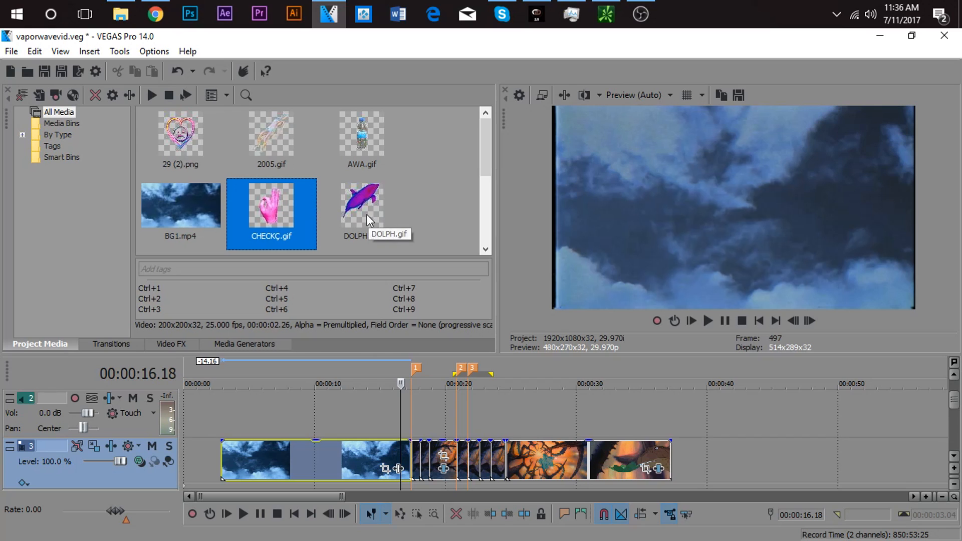
scroll(311, 200, down, 3)
scroll(263, 209, up, 3)
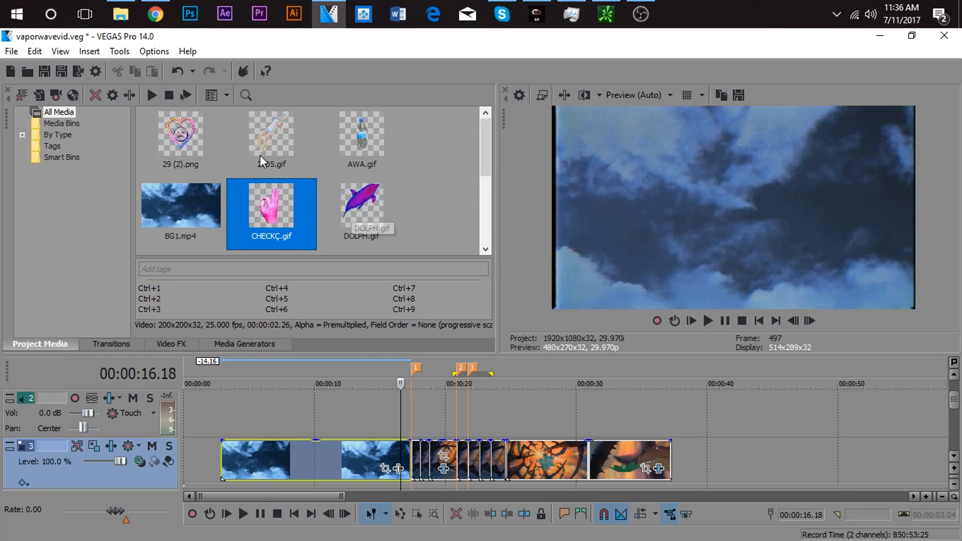
click(203, 143)
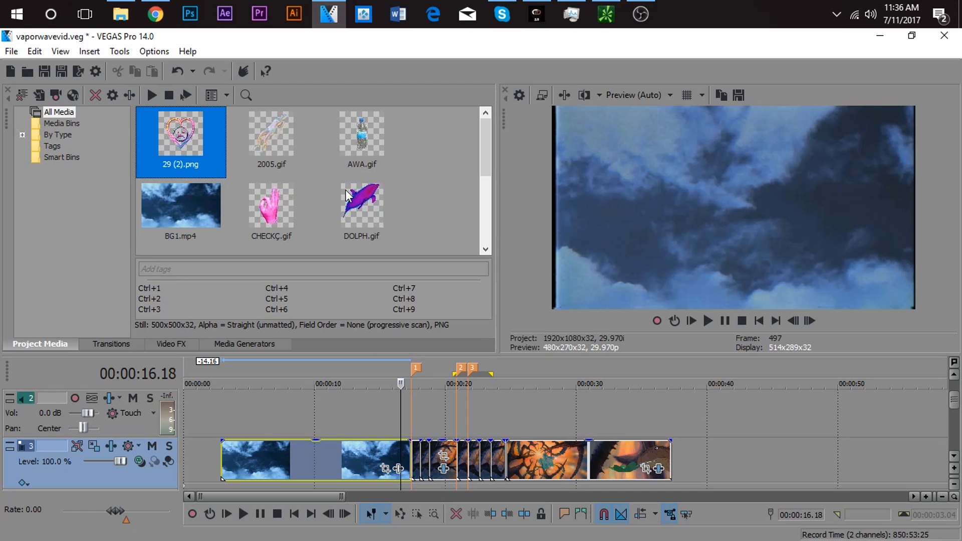
scroll(449, 402, down, 1)
scroll(451, 402, up, 7)
scroll(452, 401, down, 5)
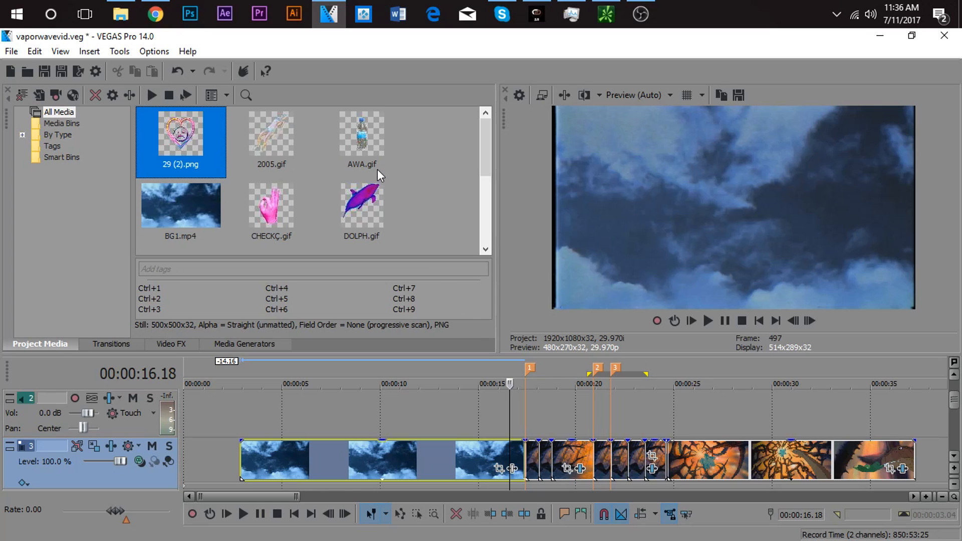
scroll(381, 220, down, 3)
scroll(351, 227, up, 3)
Place the 29 (2).png sad-face heart on a new top track above the clouds, from 00:00:12.12 to marker 1
click(281, 211)
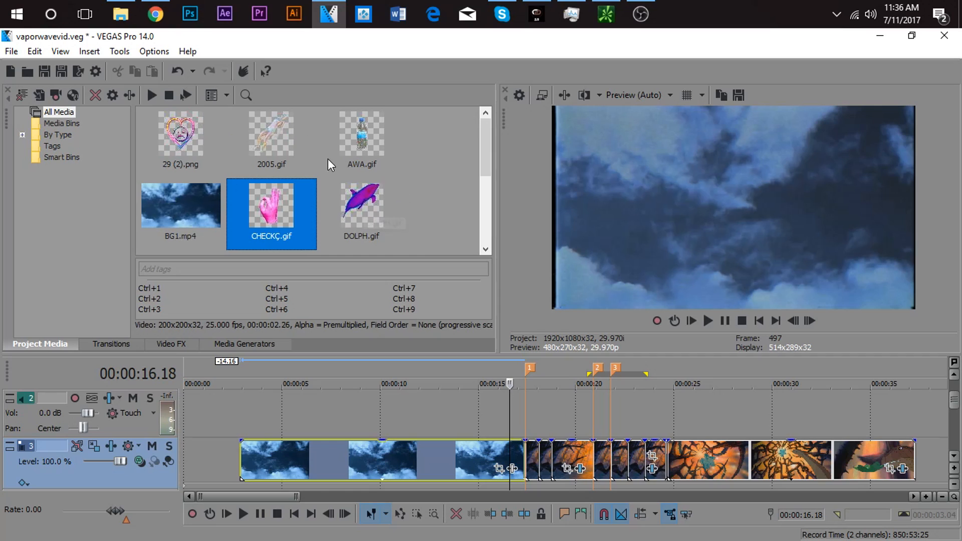
drag(186, 146, 465, 407)
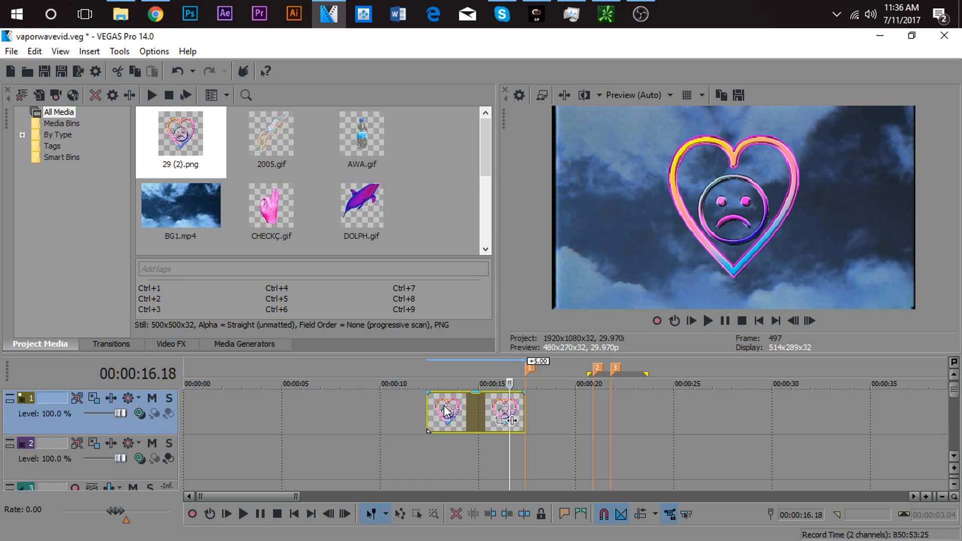
click(444, 410)
Delete the empty video track and the empty audio track between the heart and the cloud footage
mouse_move(955, 390)
mouse_down()
mouse_move(955, 407)
mouse_move(955, 399)
mouse_up()
right_click(461, 445)
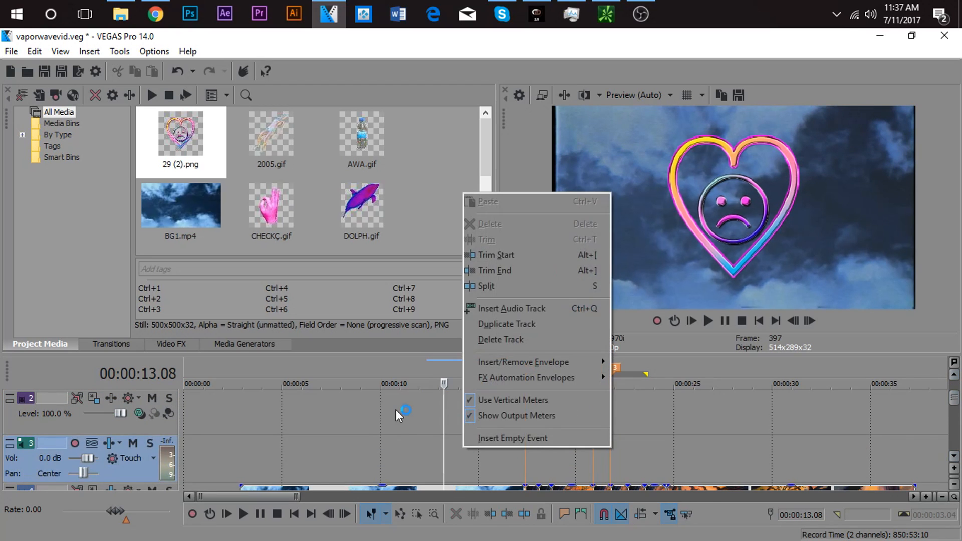
right_click(396, 410)
click(428, 296)
right_click(409, 410)
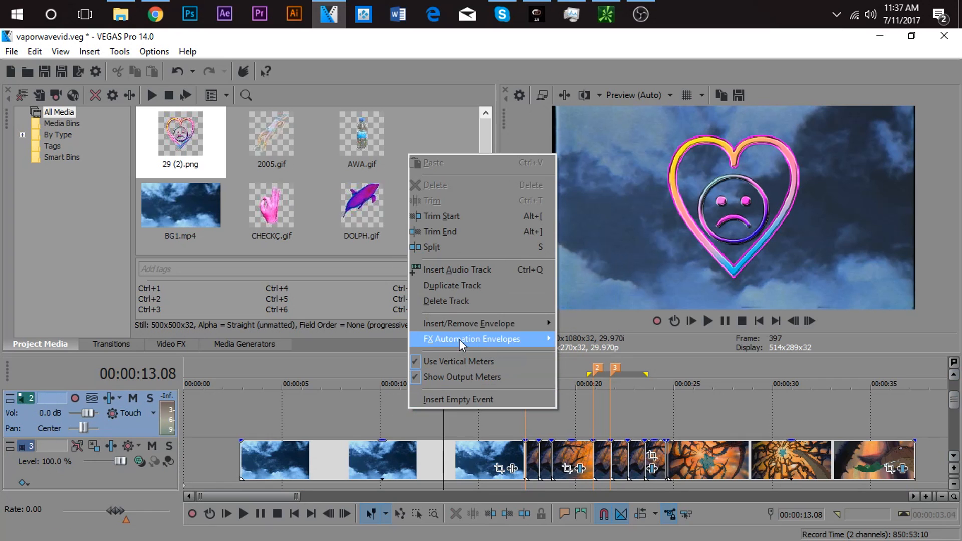
click(459, 303)
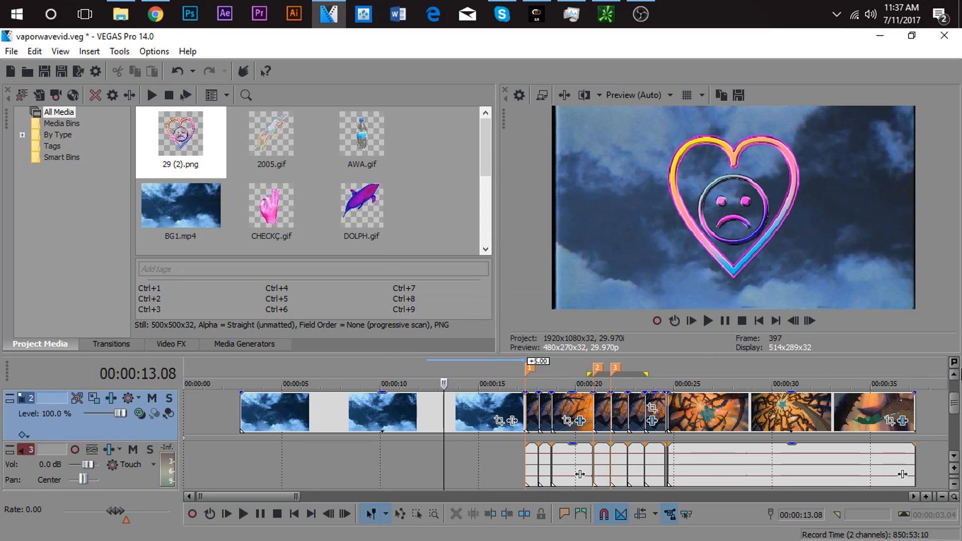
click(954, 374)
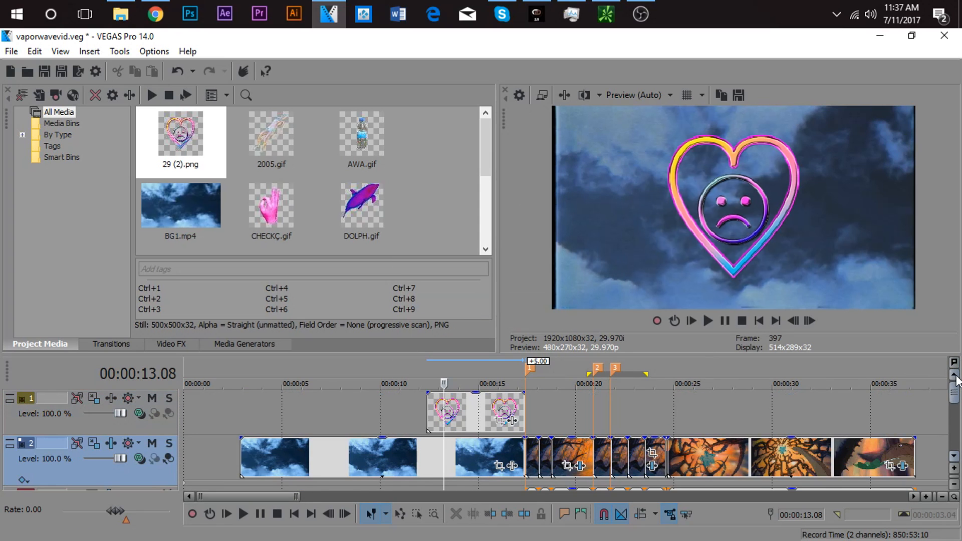
Play the heart overlay over the clouds and pause at 00:00:14.22
click(428, 404)
key(space)
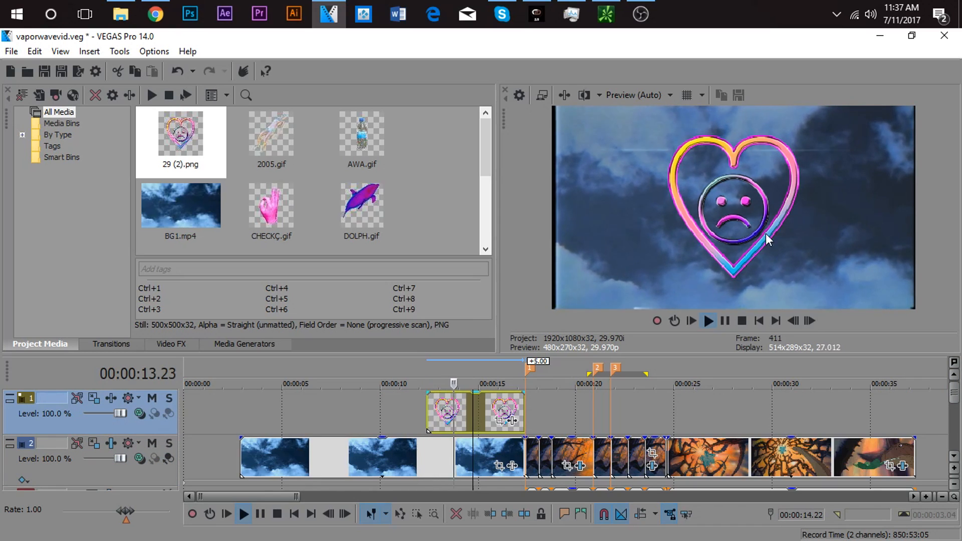
key(Return)
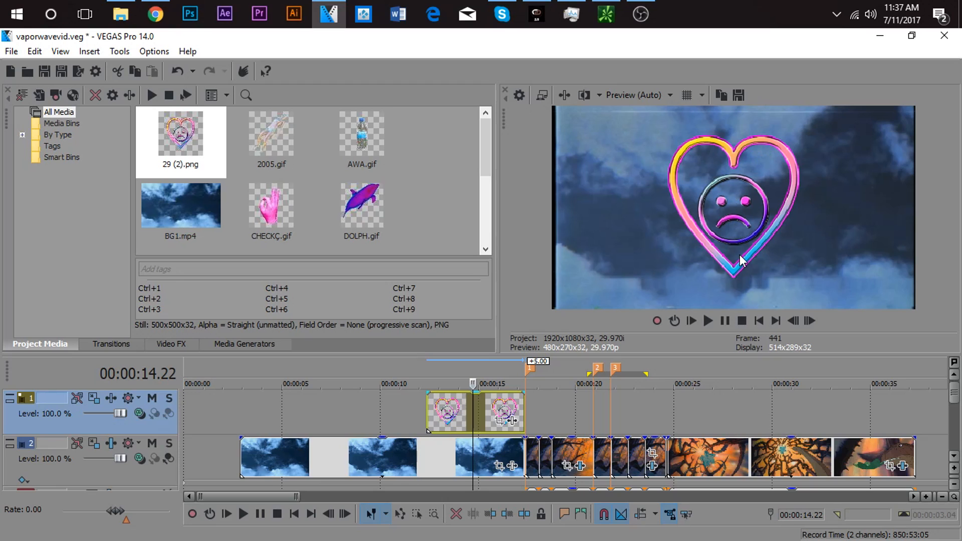
Apply the HSL Adjust effect with the quater sat preset to the heart clip and set its saturation to 0.313
click(151, 348)
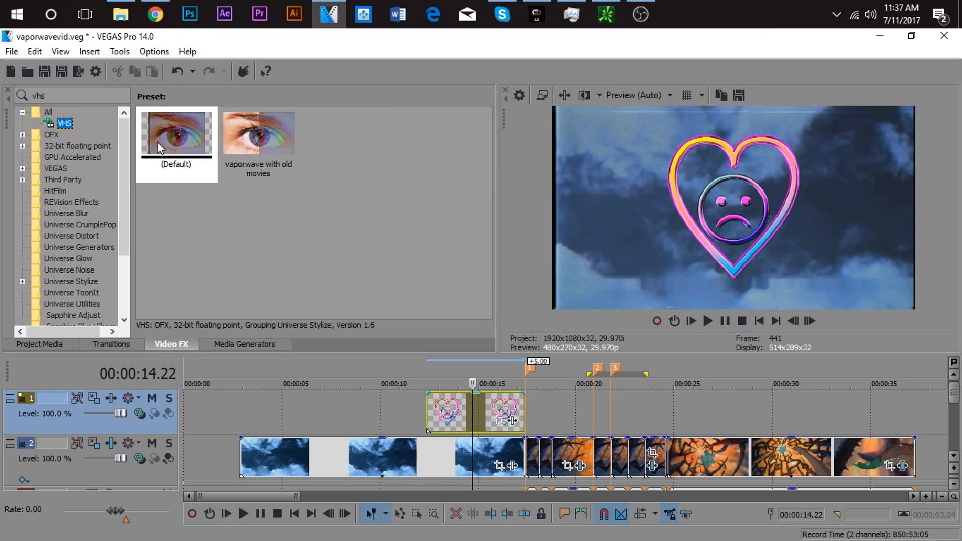
key(BackSpace)
text(hsl)
click(66, 121)
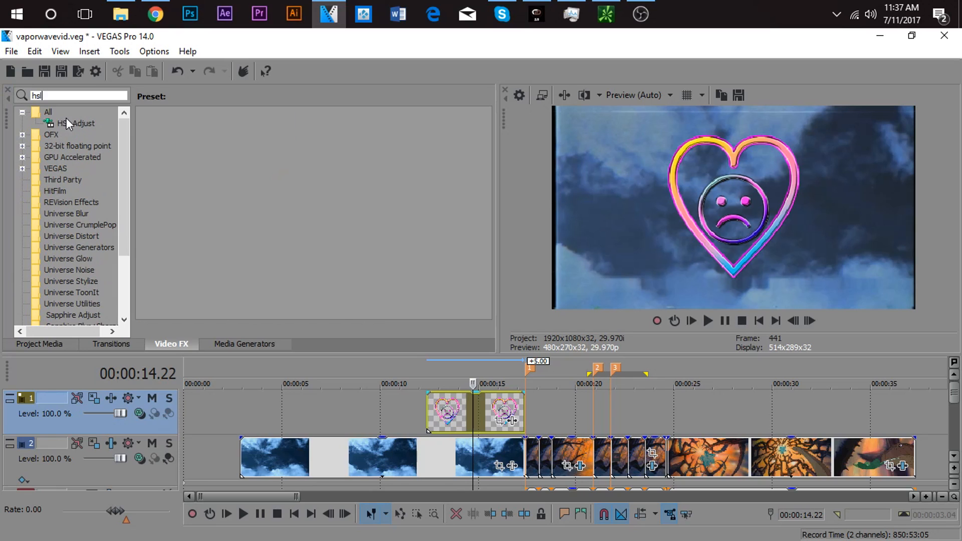
drag(373, 205, 460, 409)
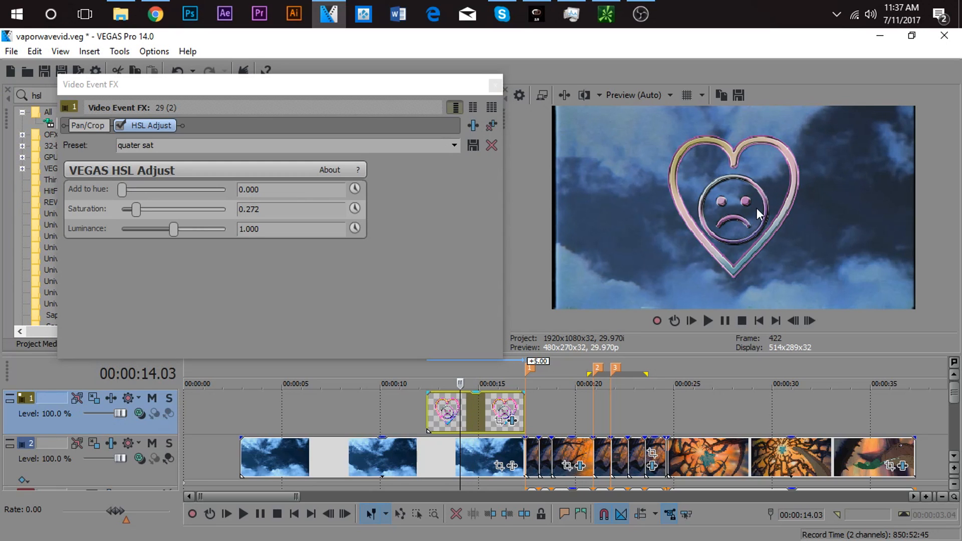
mouse_move(135, 208)
mouse_down()
mouse_move(145, 207)
mouse_move(135, 211)
mouse_up()
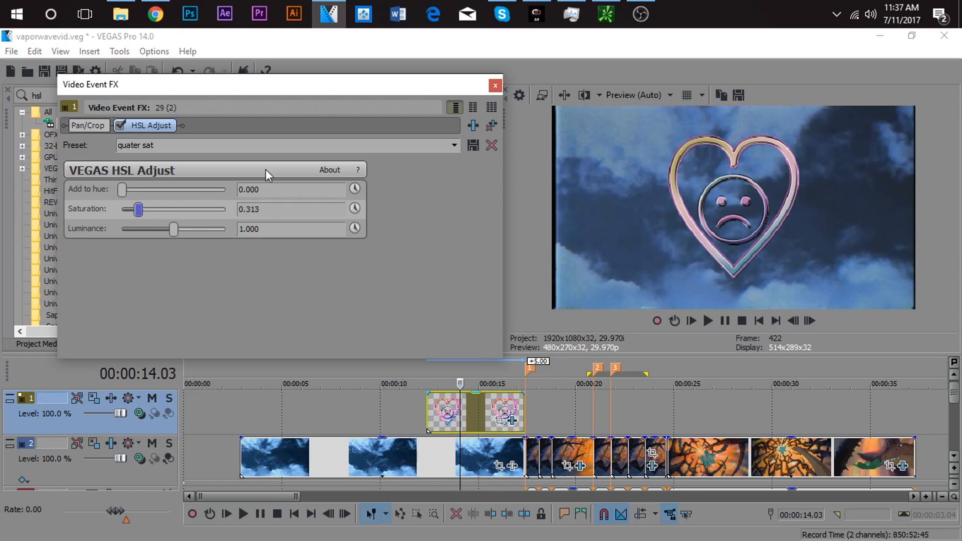
click(495, 85)
Find the TV Simulator effect and apply its VCR preset to the heart clip
click(123, 95)
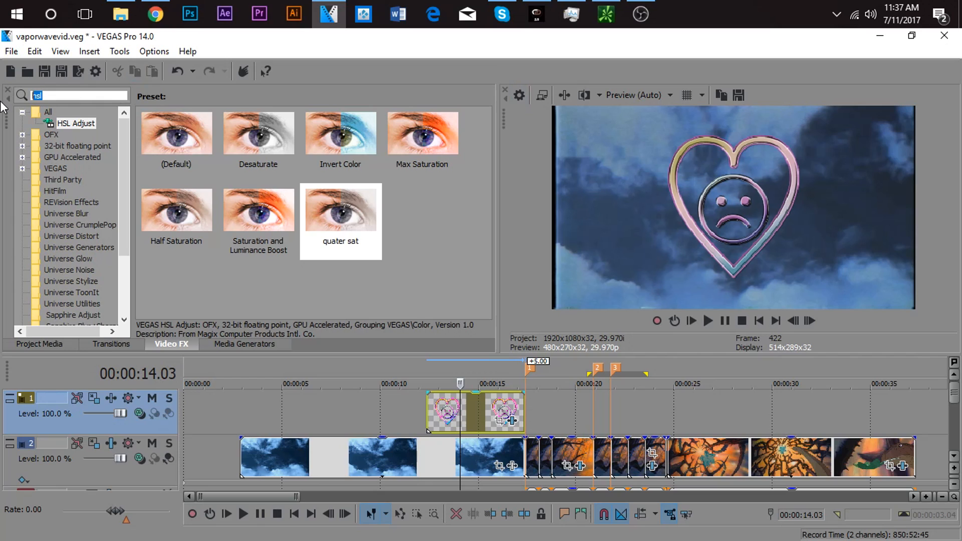
text(tv)
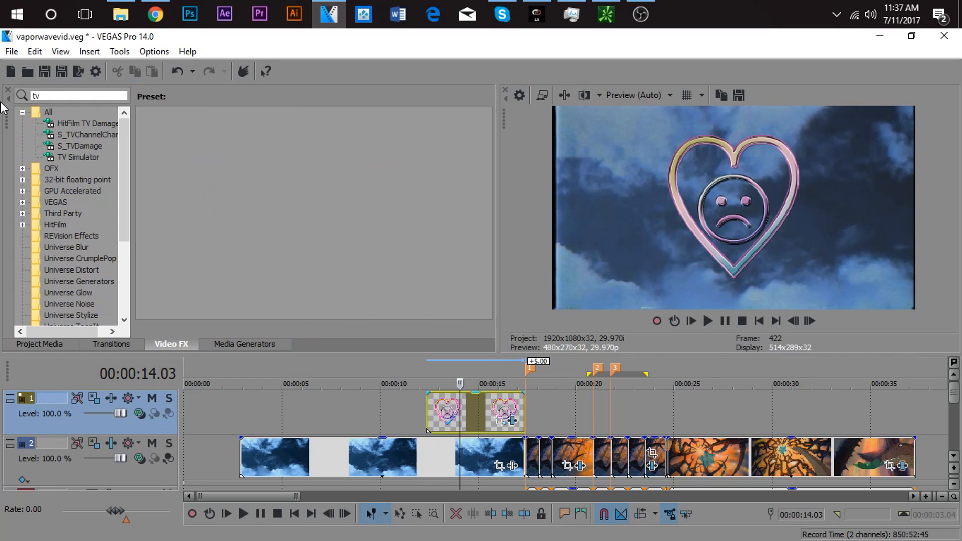
click(64, 158)
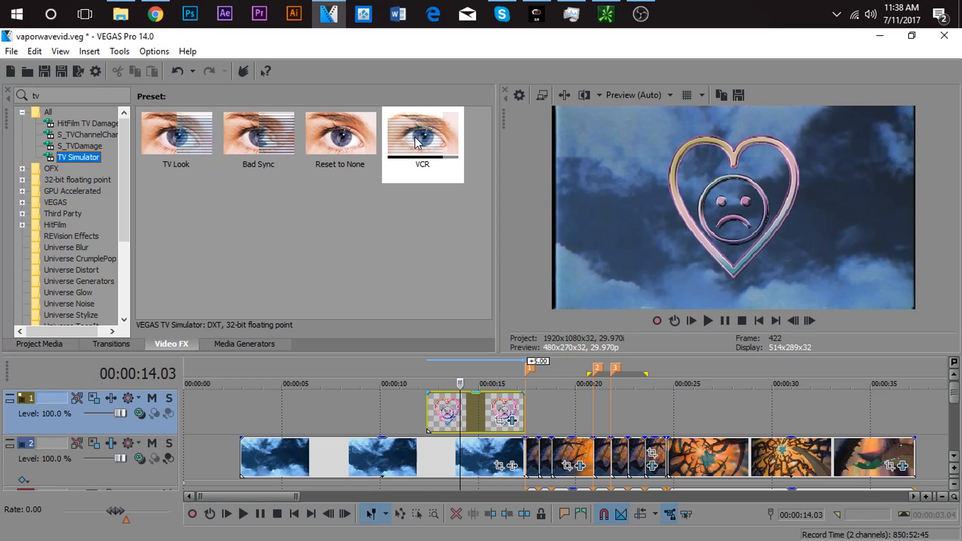
drag(424, 142, 458, 420)
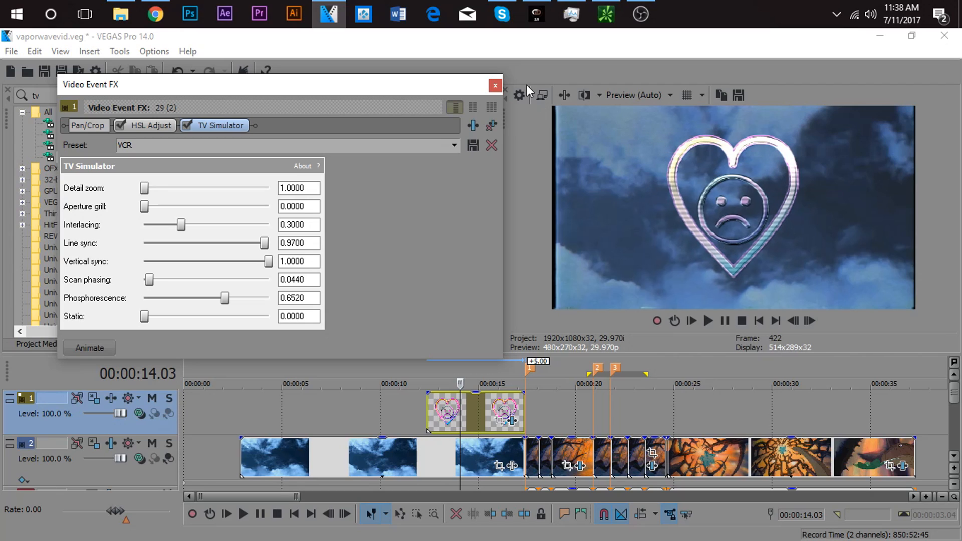
click(496, 86)
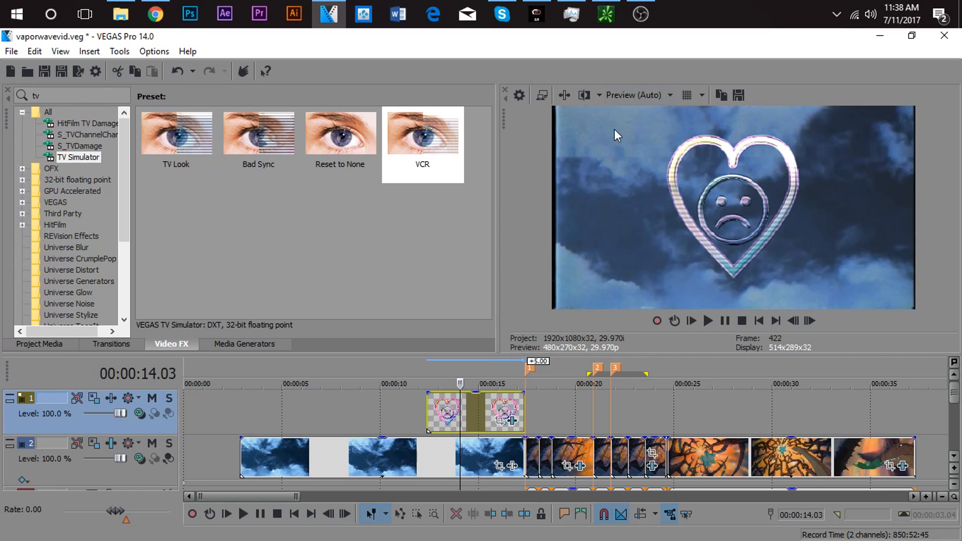
Play the heart clip from its start twice to check the combined effects, ending at 00:00:15.02
click(439, 409)
click(428, 406)
key(space)
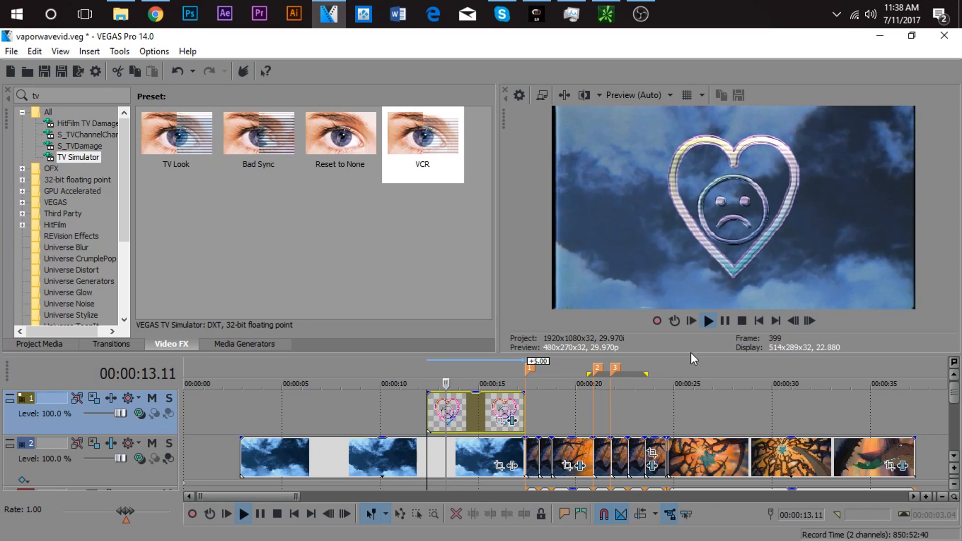
key(space)
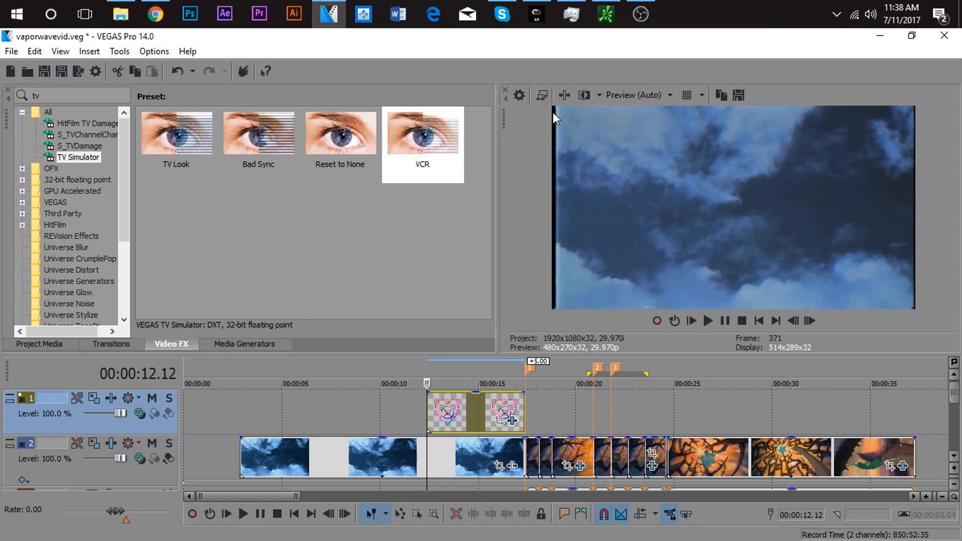
click(476, 411)
click(428, 410)
key(space)
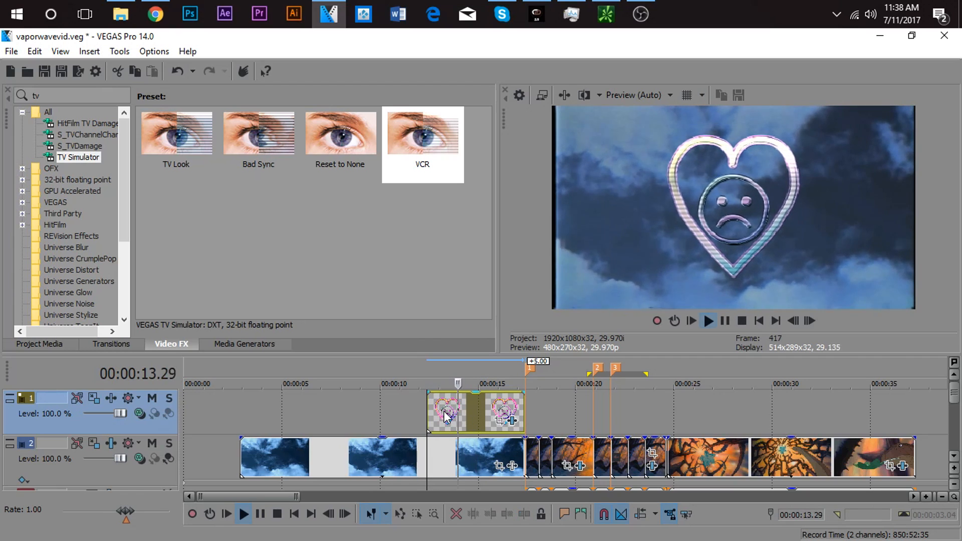
click(479, 405)
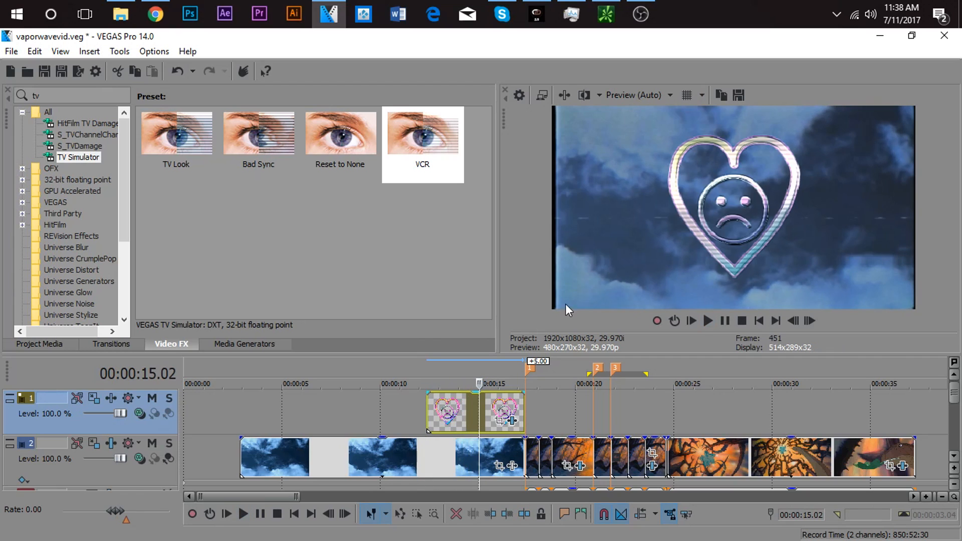
Raise the saturation of the heart clip's HSL Adjust effect and play the clip over the clouds
click(512, 420)
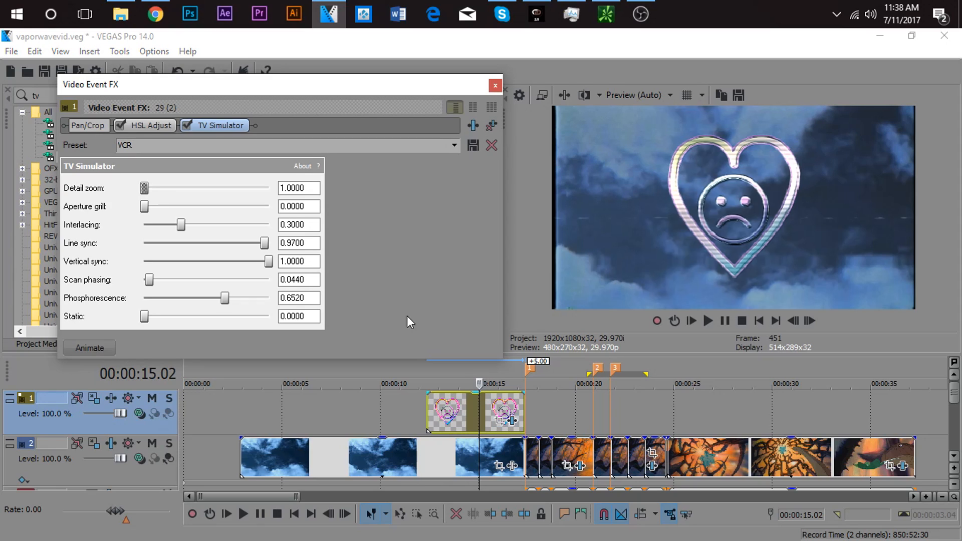
click(158, 126)
drag(138, 212, 160, 209)
click(495, 85)
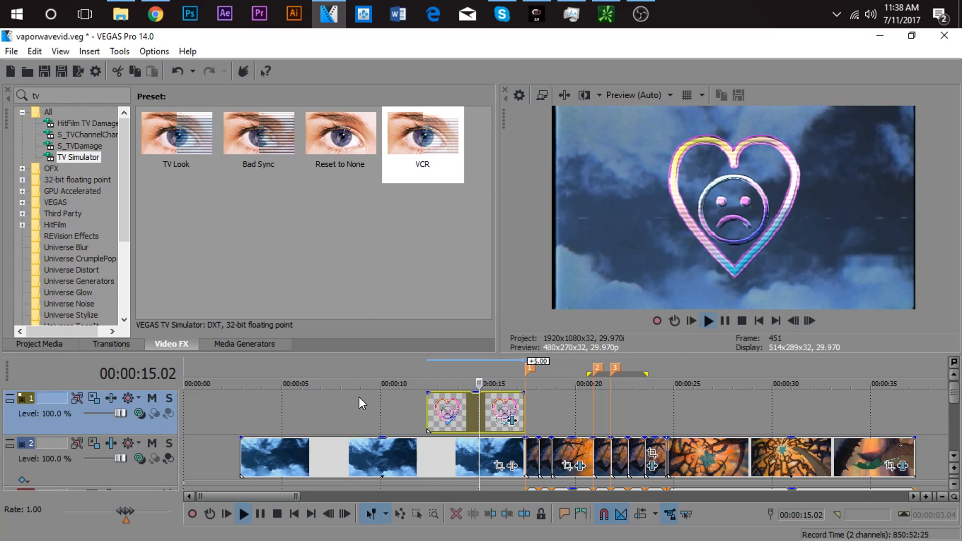
click(458, 407)
key(space)
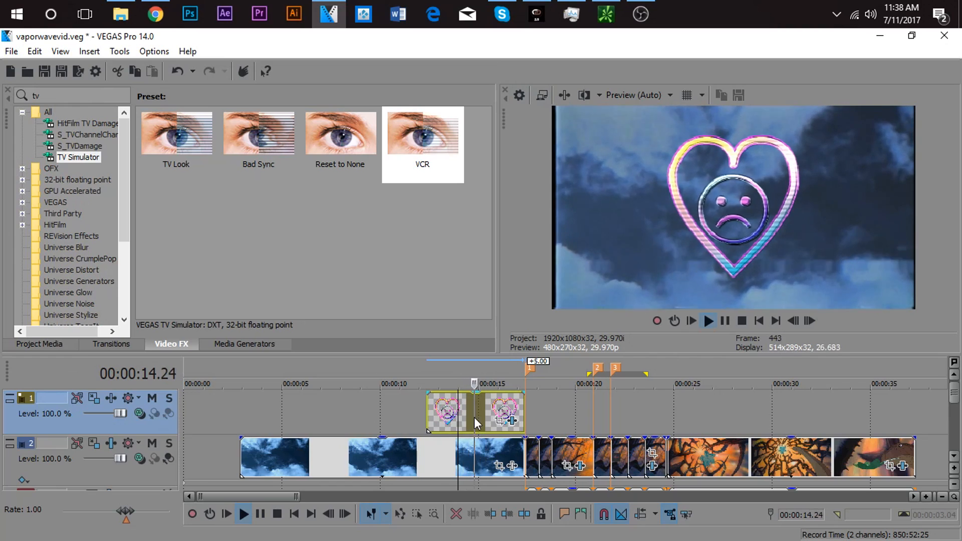
Set the heart track's compositing mode to 3D Source Alpha and bring up its track motion settings
key(space)
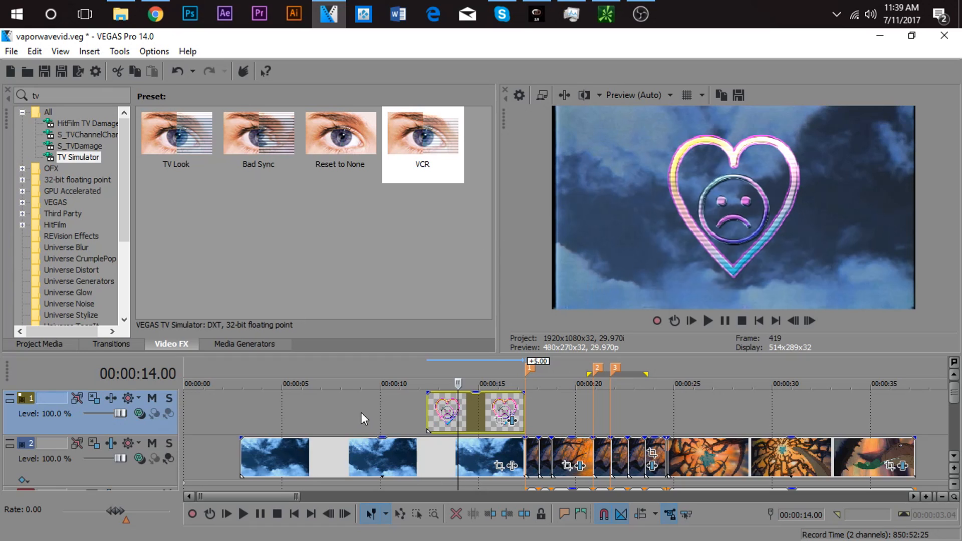
click(397, 409)
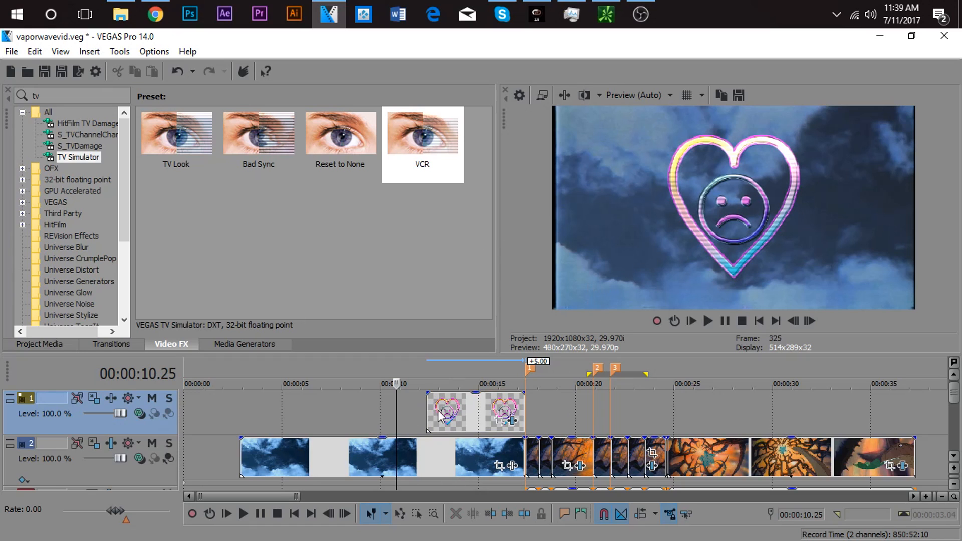
click(497, 415)
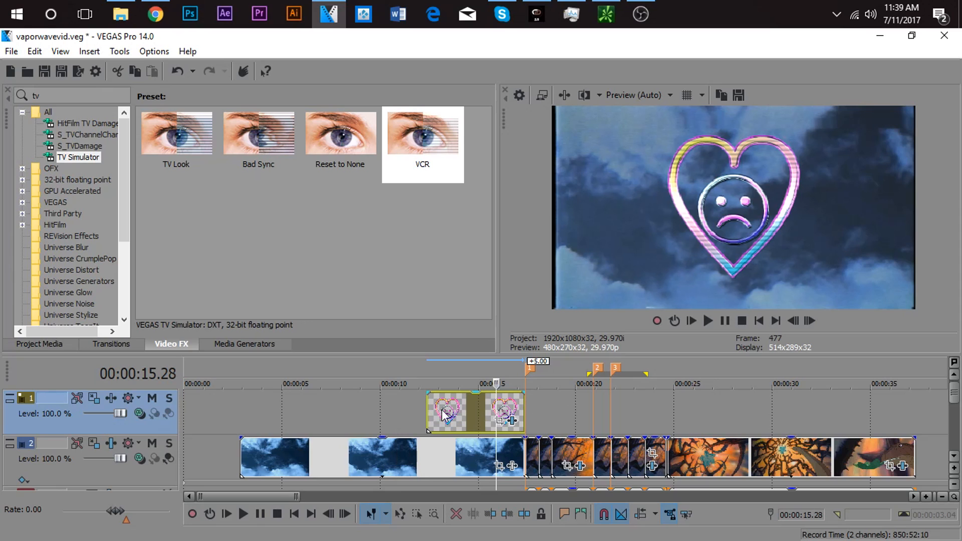
click(472, 411)
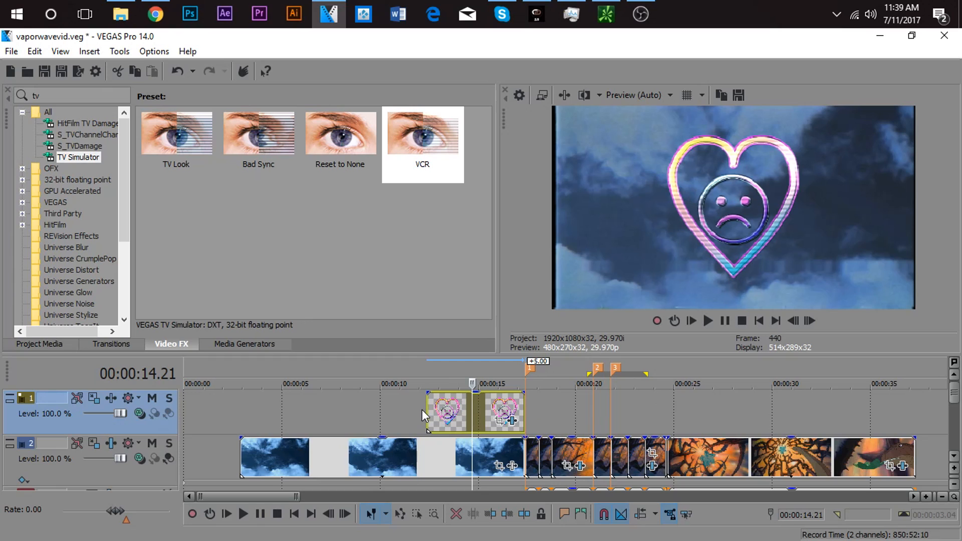
click(140, 413)
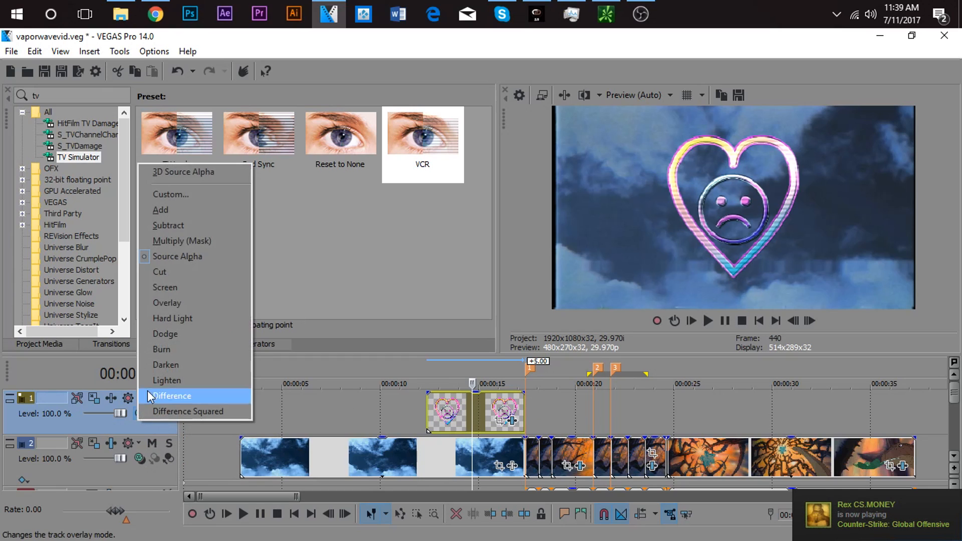
click(173, 173)
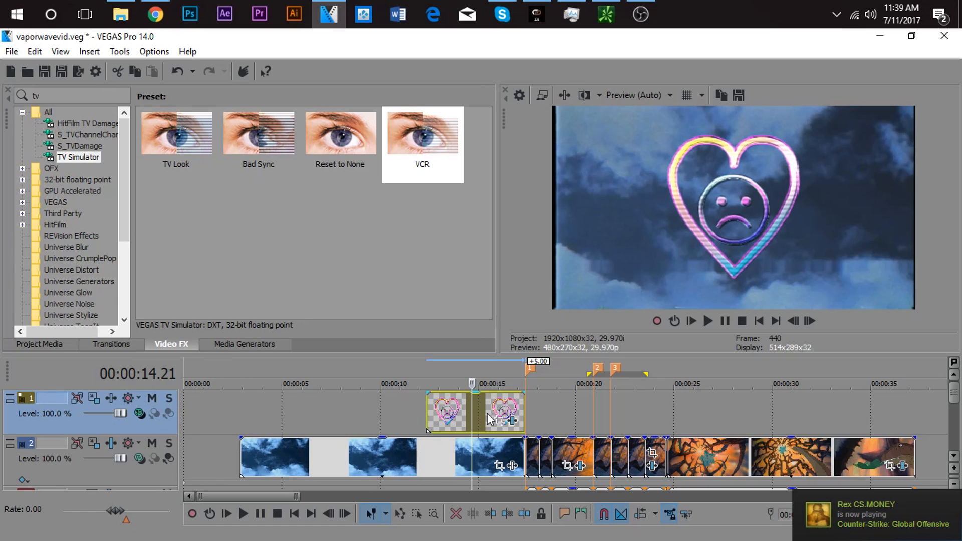
click(94, 400)
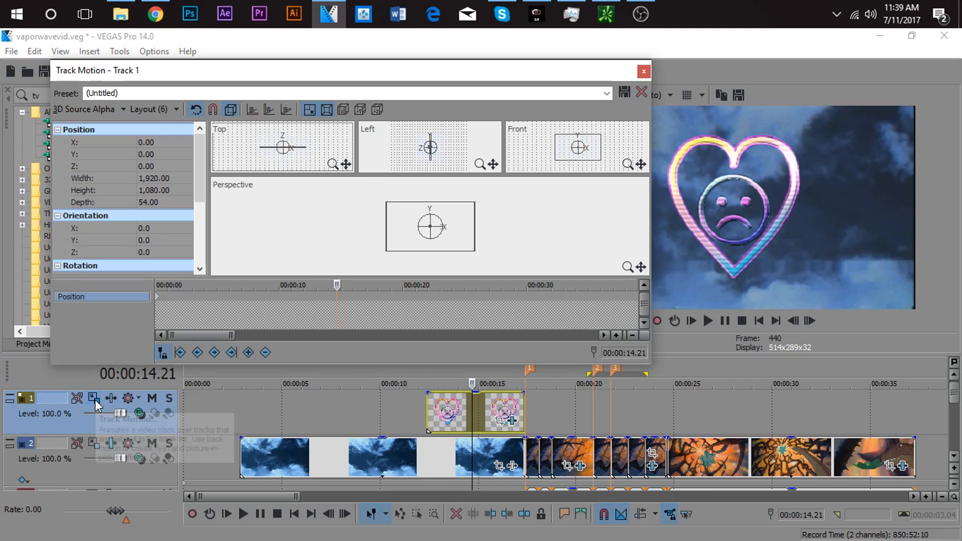
Examine the heart clip at several points between its start and its end over the clouds
click(427, 408)
click(438, 411)
click(449, 411)
click(467, 410)
click(482, 409)
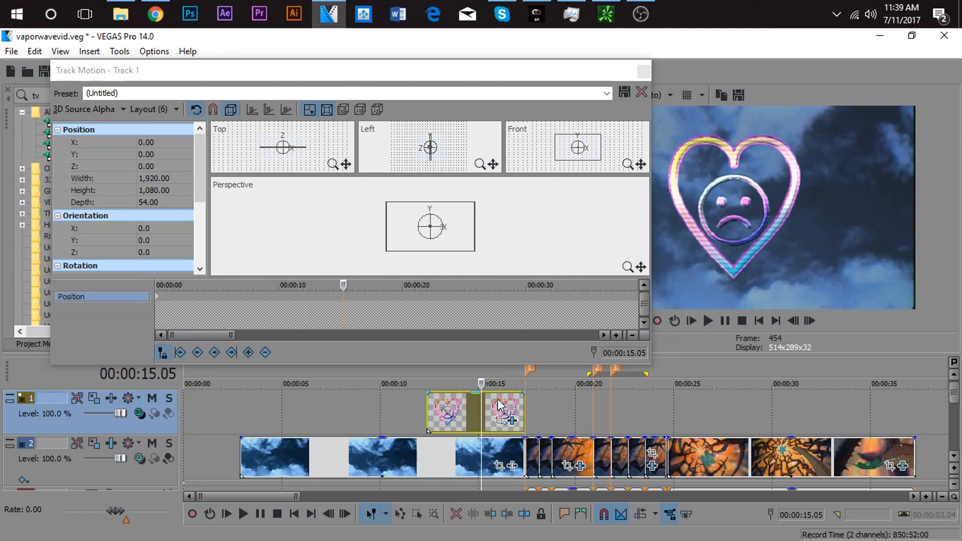
click(499, 406)
click(462, 420)
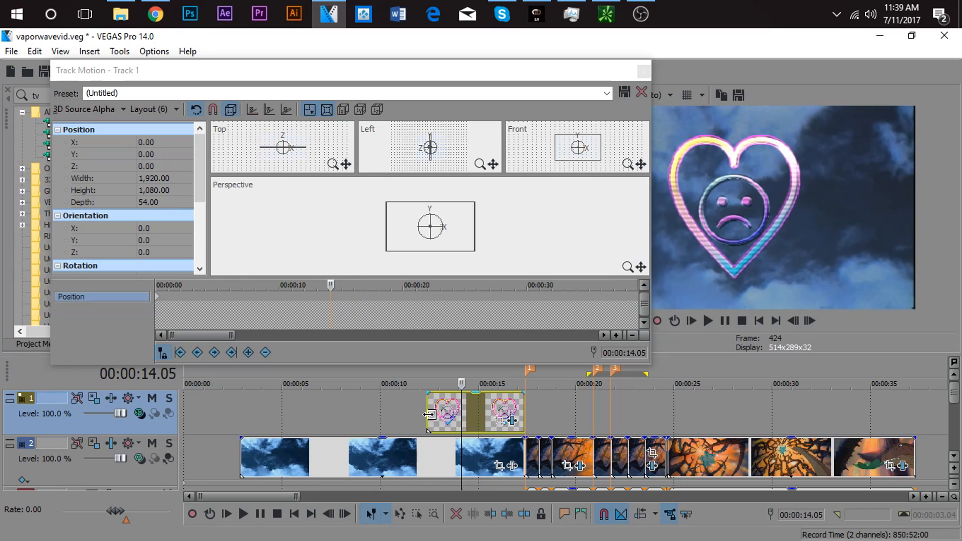
click(429, 419)
click(523, 414)
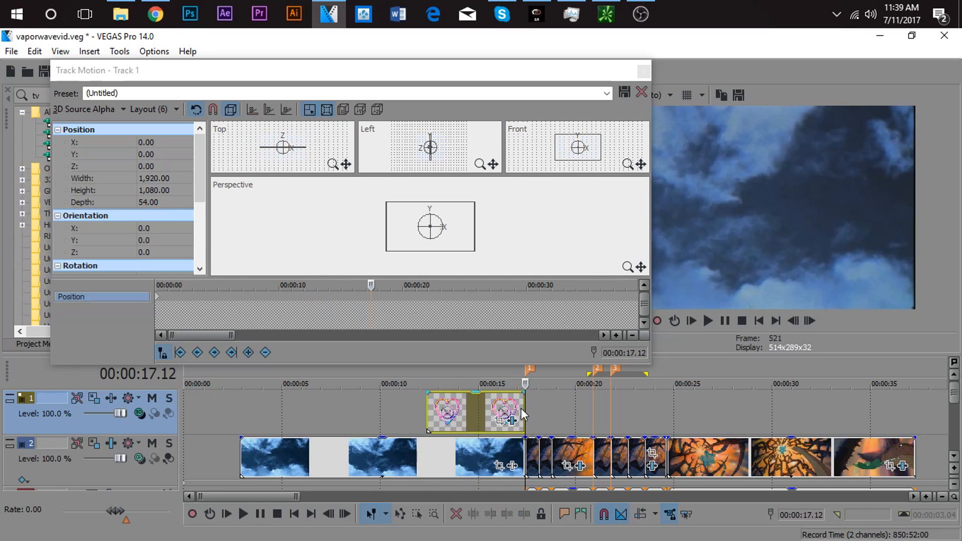
Add a track motion keyframe at the start of the heart clip, 00:00:12.12
click(429, 416)
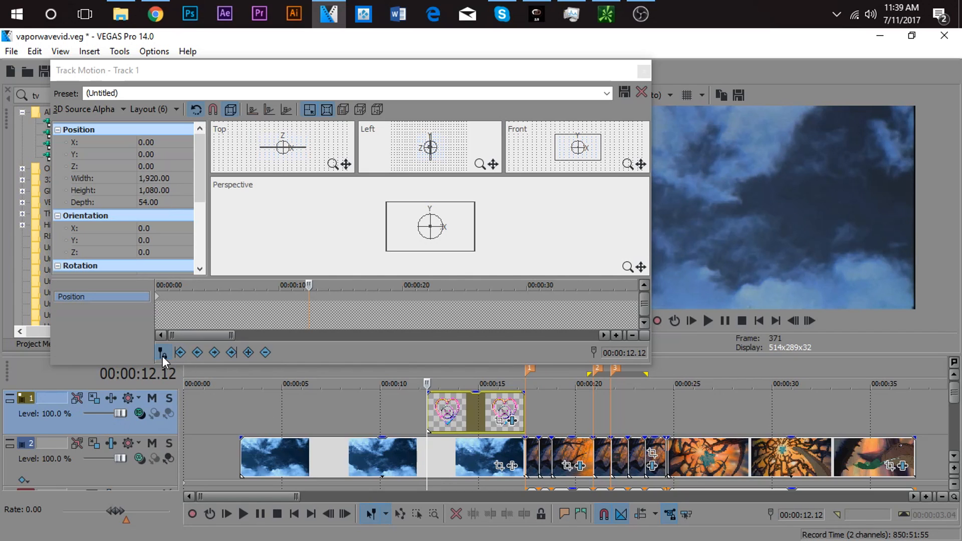
click(444, 424)
click(427, 415)
click(248, 352)
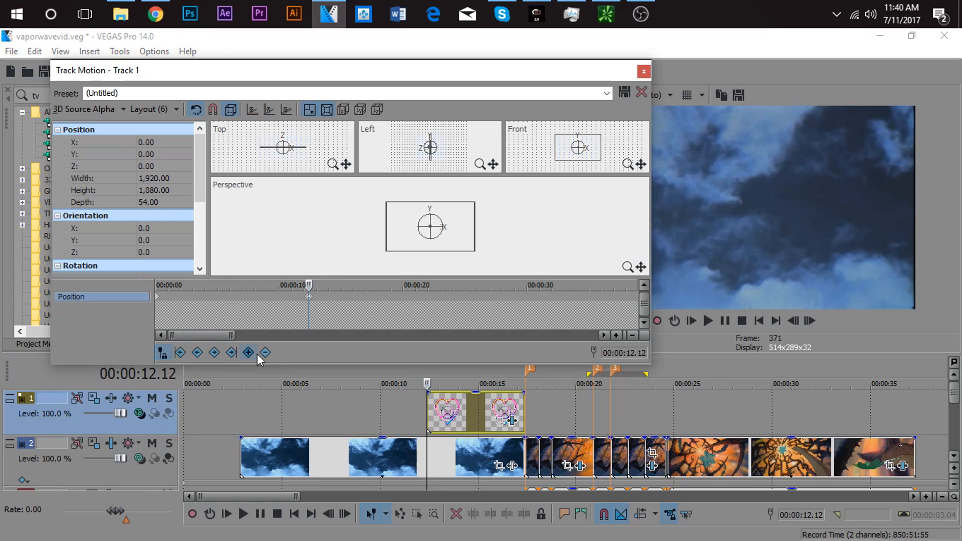
At the heart clip's end, 00:00:17.12, turn the track's Y orientation to about 188.5 to make an end keyframe
click(532, 397)
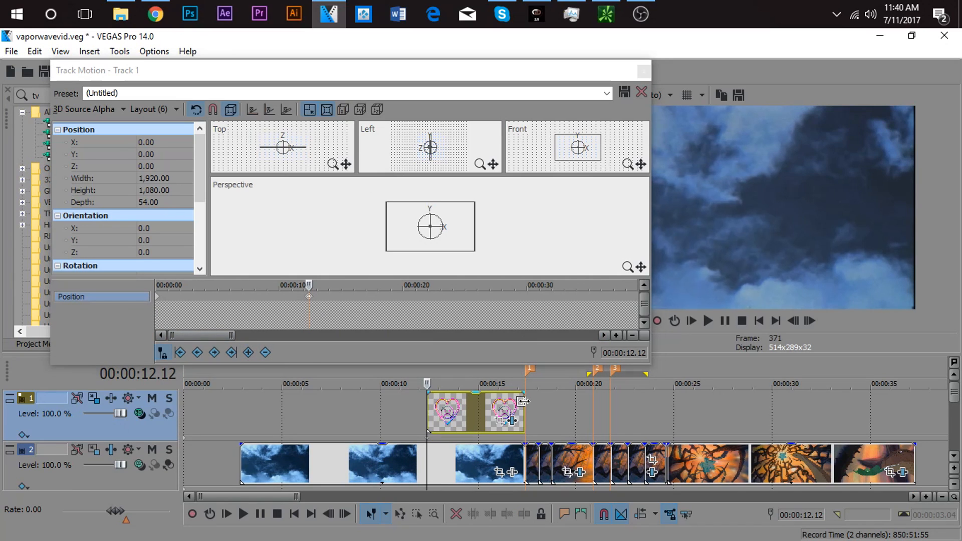
click(176, 239)
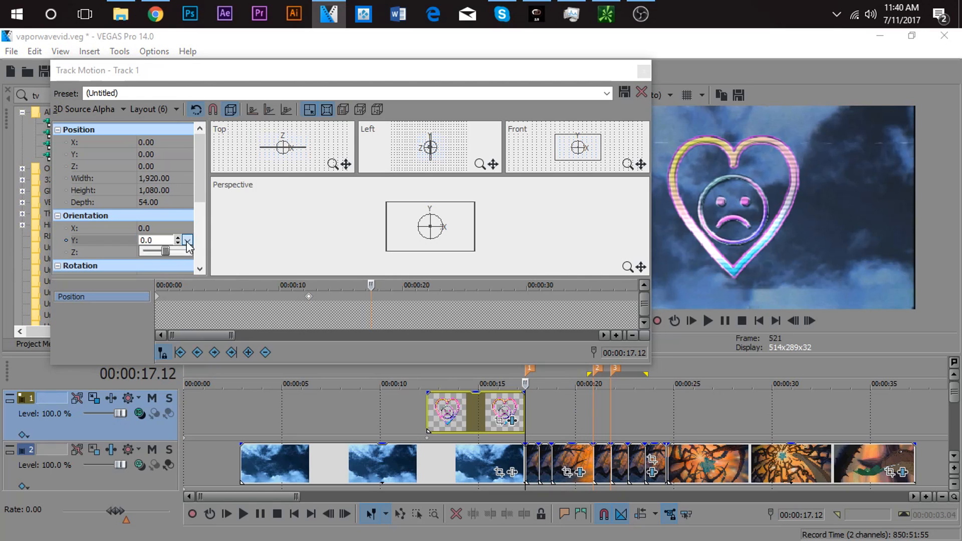
drag(166, 253, 173, 253)
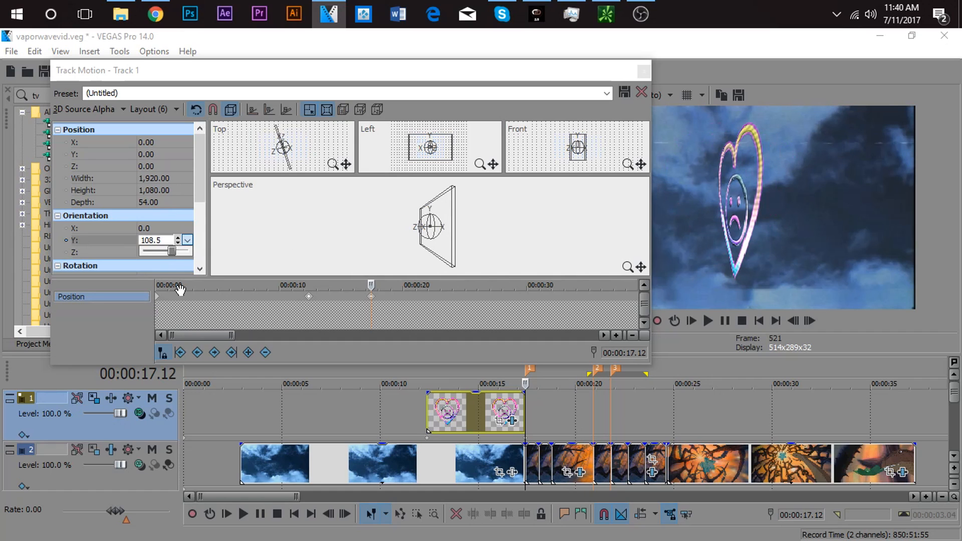
mouse_move(172, 254)
mouse_down()
mouse_move(188, 254)
mouse_move(177, 255)
mouse_up()
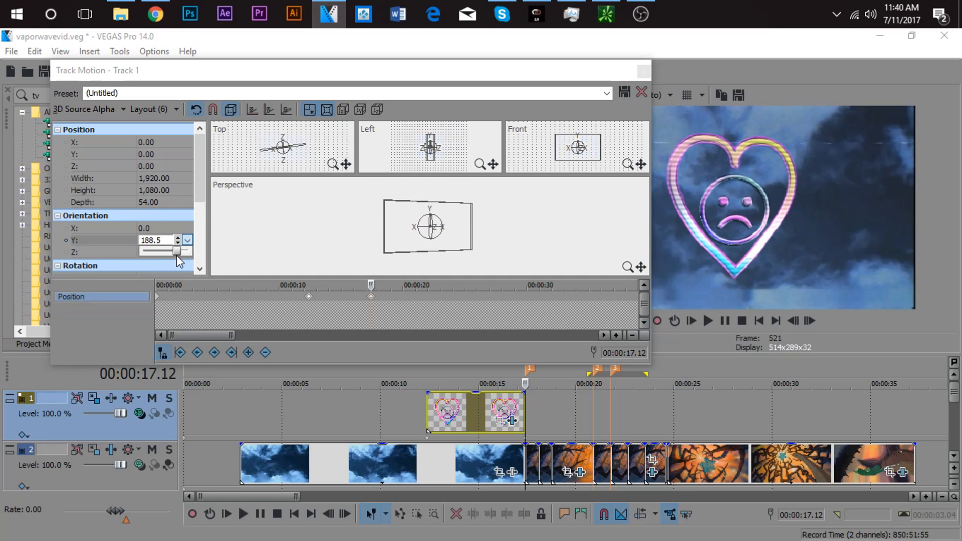
Play the heart clip from 00:00:12.12 and check its turning motion partway through
click(430, 410)
click(429, 410)
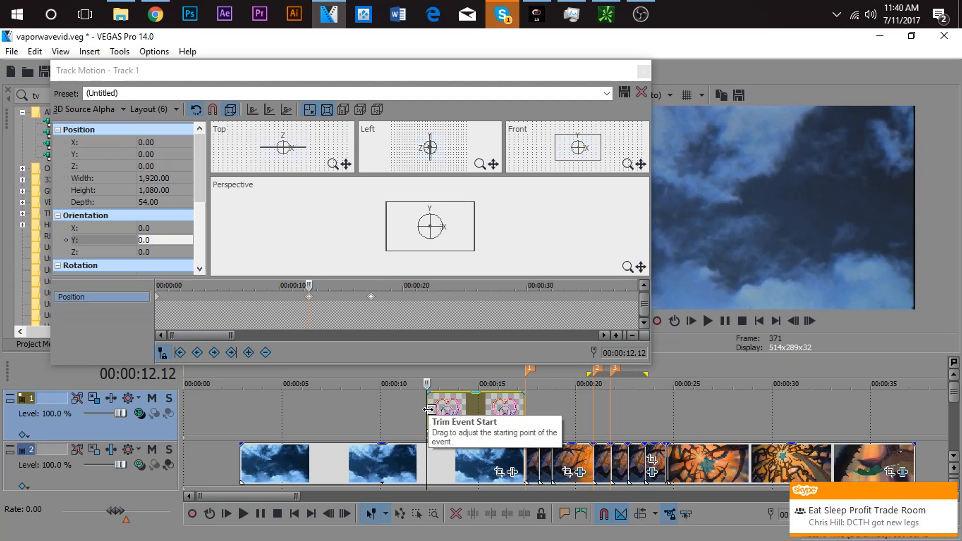
key(space)
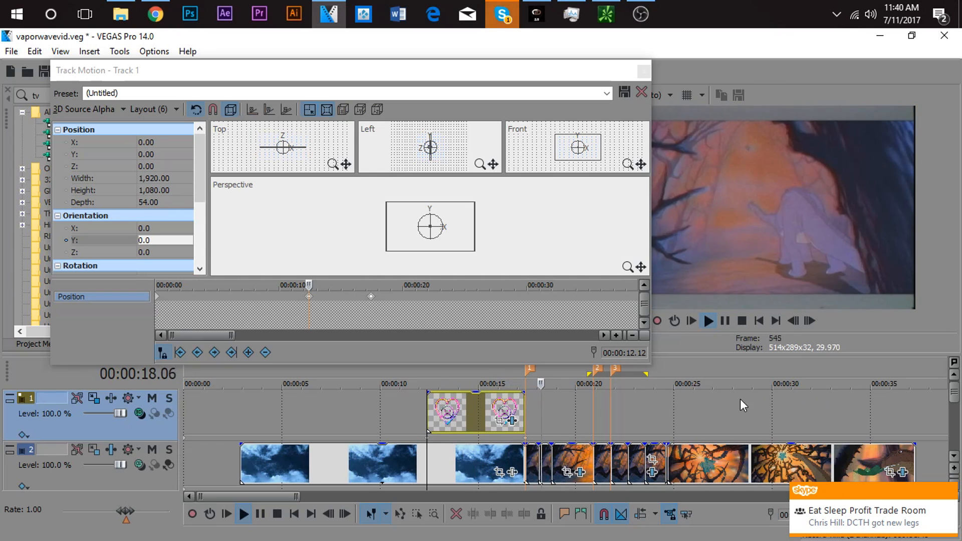
key(space)
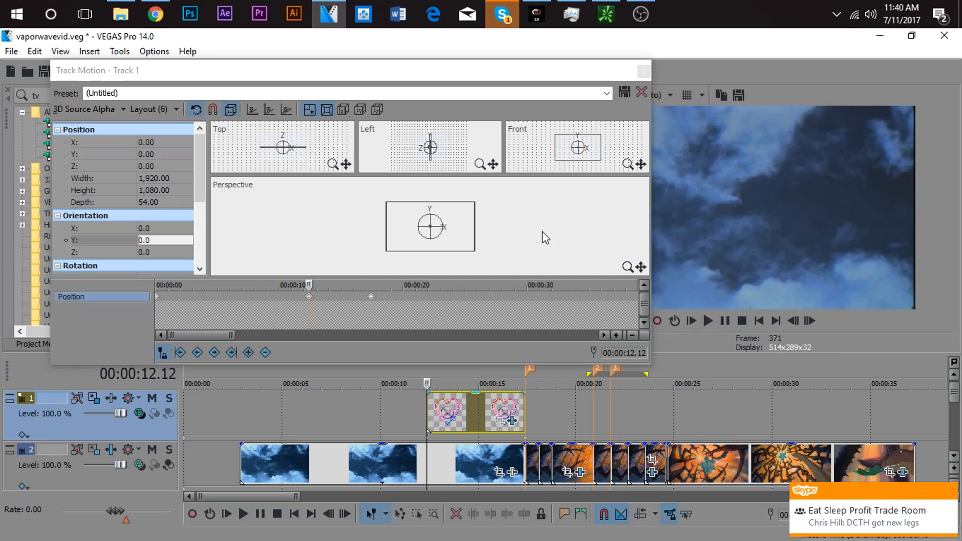
click(446, 411)
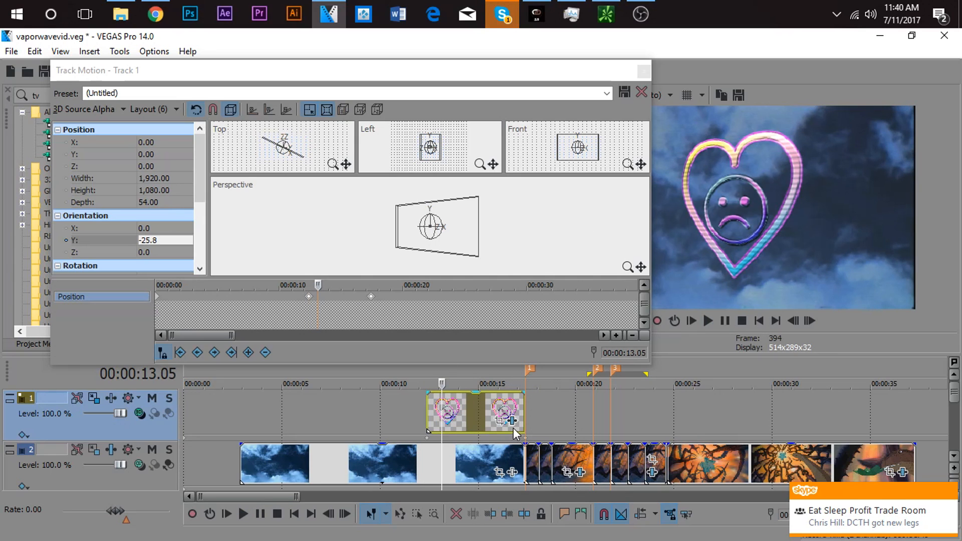
Try Z rotation values down to -2.0 on the heart track at 00:00:13.08 and return the rotation to 0
click(308, 297)
drag(200, 176, 202, 213)
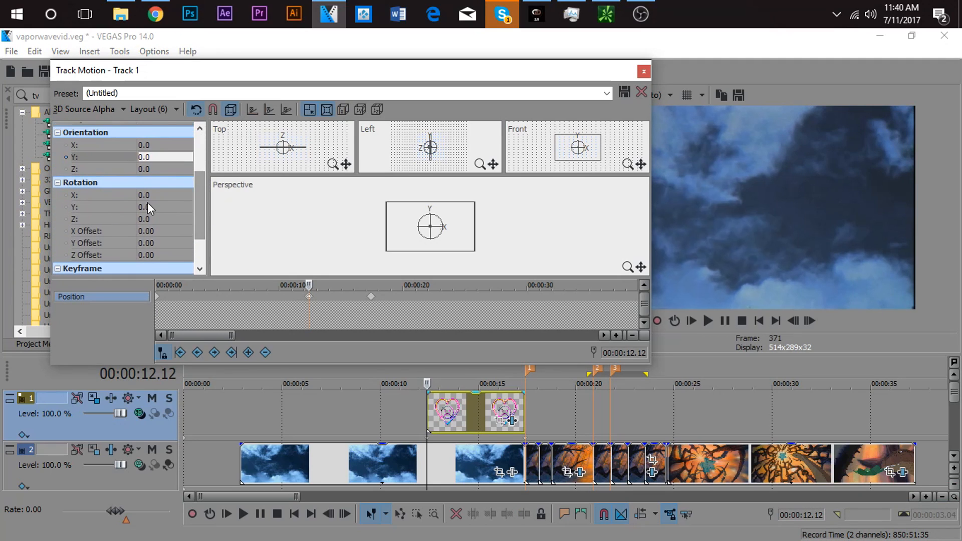
click(168, 207)
click(443, 422)
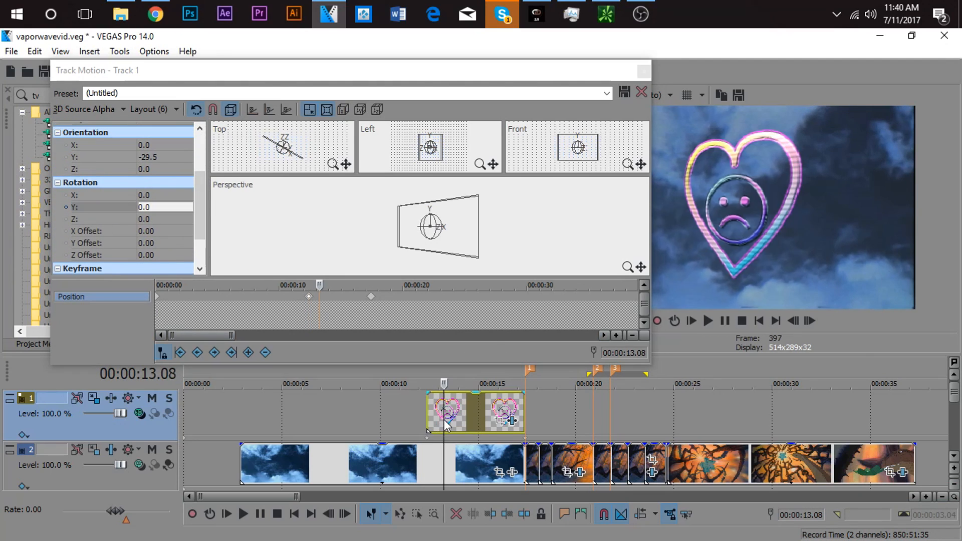
click(182, 219)
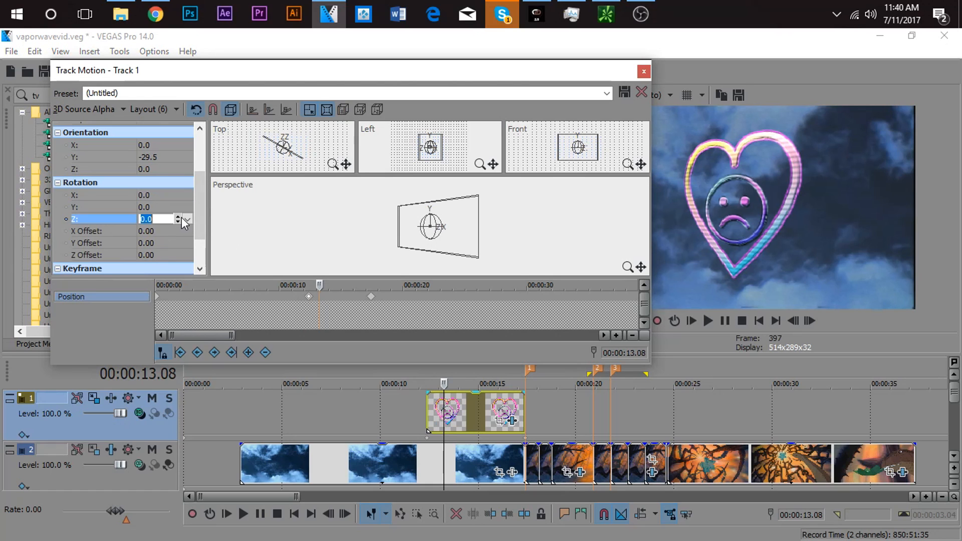
click(178, 218)
click(178, 218)
click(178, 218)
click(178, 222)
click(178, 223)
click(178, 222)
click(177, 223)
click(178, 223)
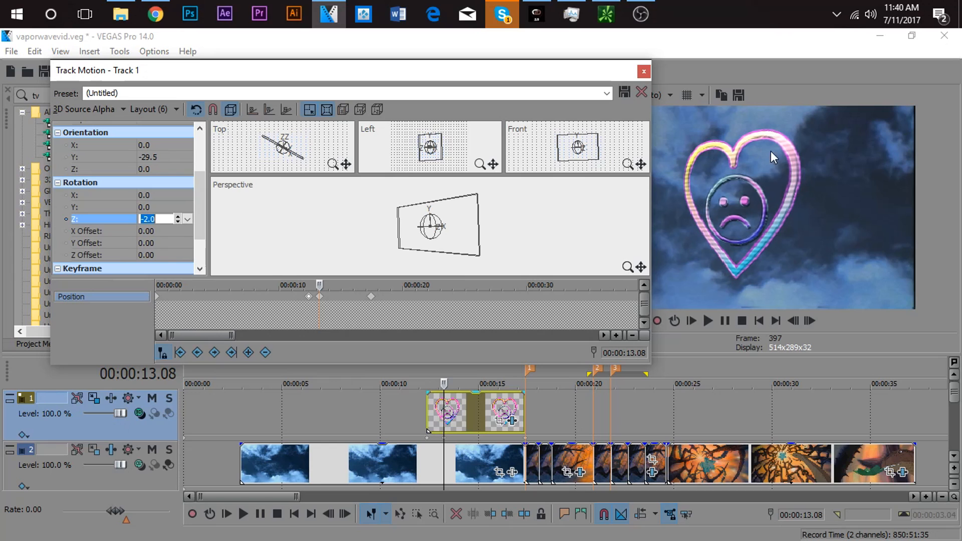
click(178, 217)
click(178, 216)
Try a Y rotation of 4.0 on the heart track at 00:00:13.08
click(179, 199)
click(178, 206)
click(178, 205)
click(177, 205)
click(178, 205)
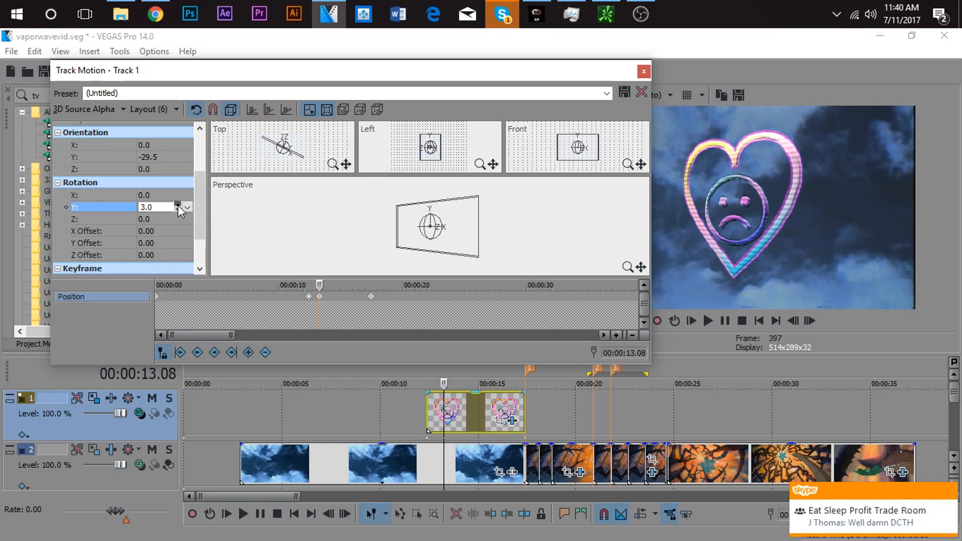
click(178, 205)
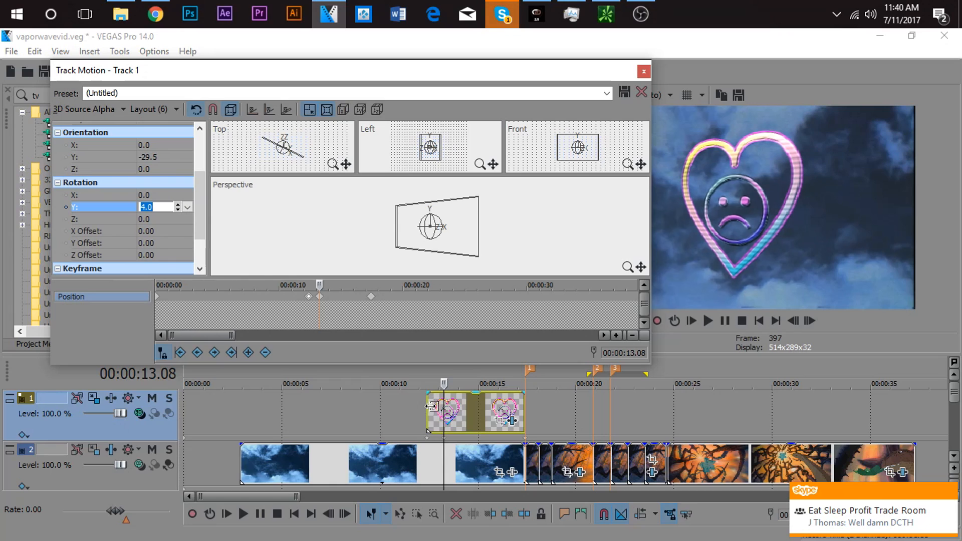
Remove the extra track motion keyframe at 00:00:13.08 from the heart track
click(447, 444)
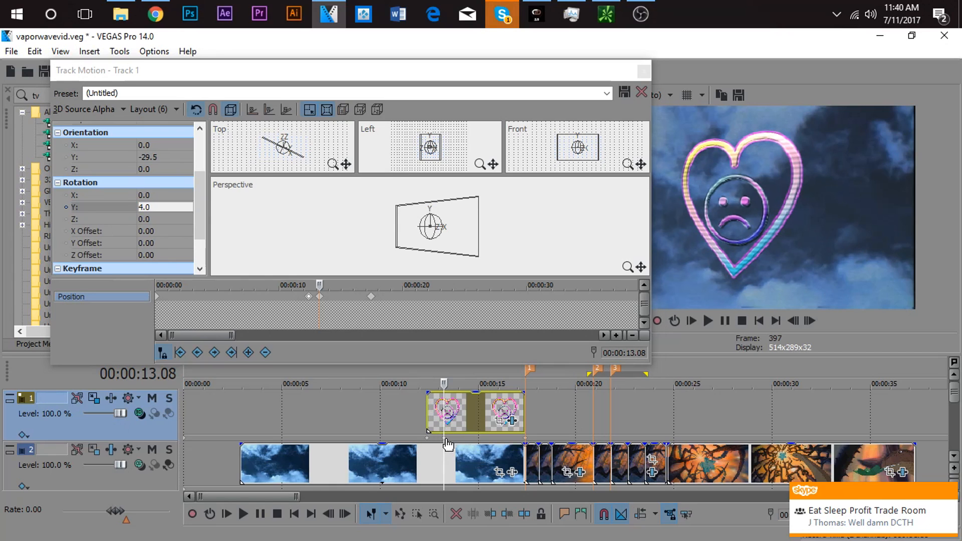
key(Delete)
key(ctrl+z)
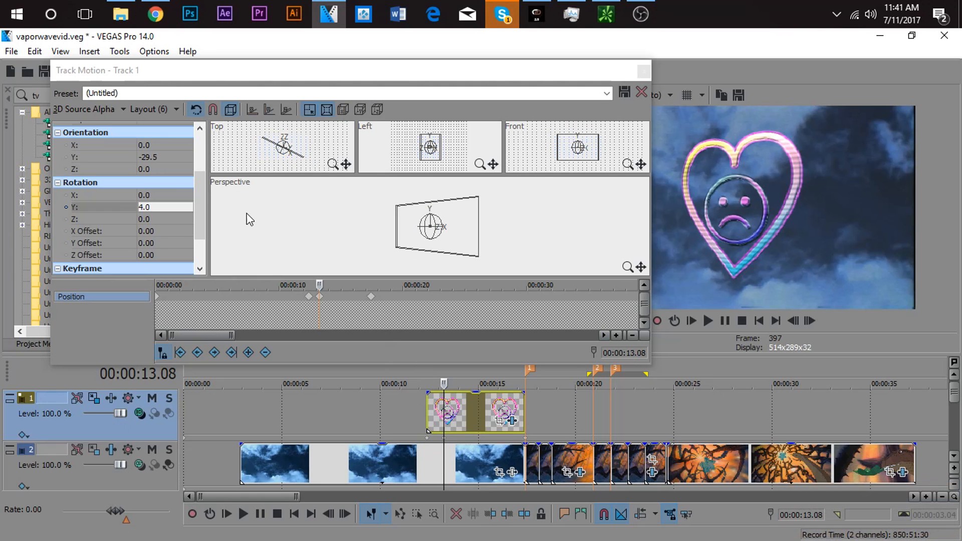
click(182, 158)
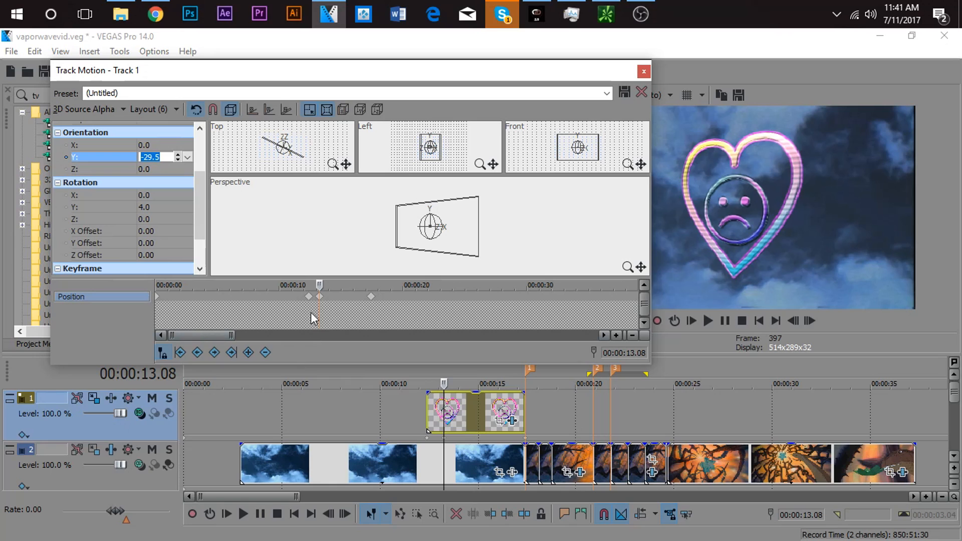
click(319, 300)
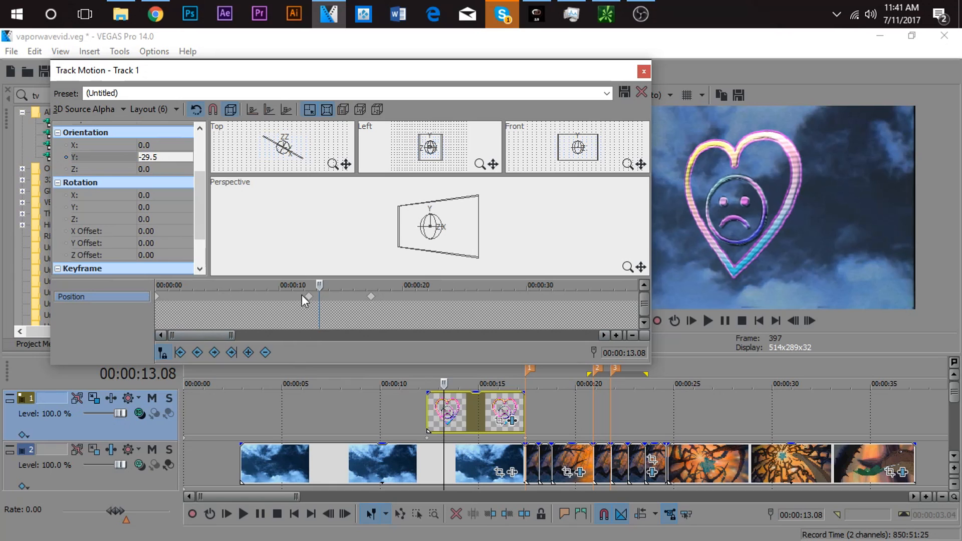
Set the heart track's Y orientation to 0 at the end keyframe, 00:00:17.12
click(309, 296)
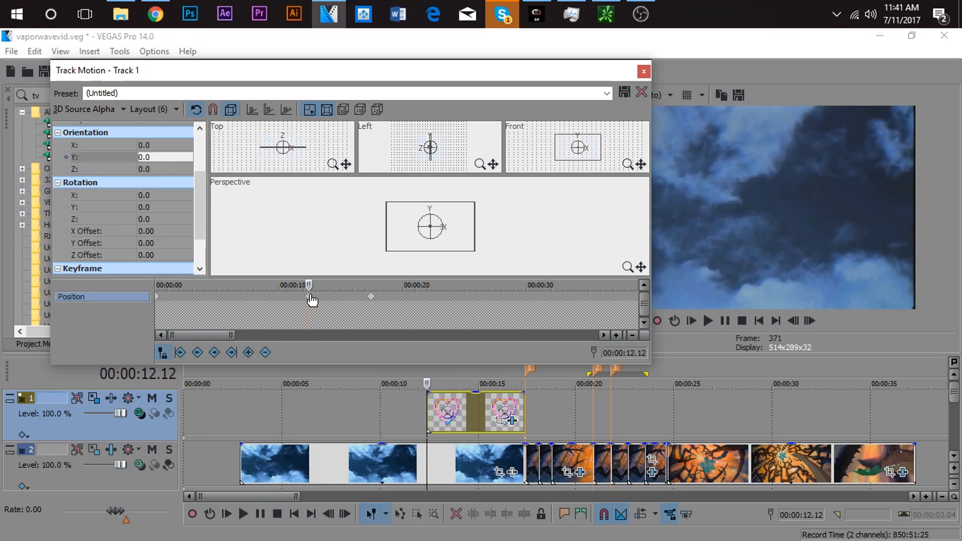
click(370, 296)
click(160, 157)
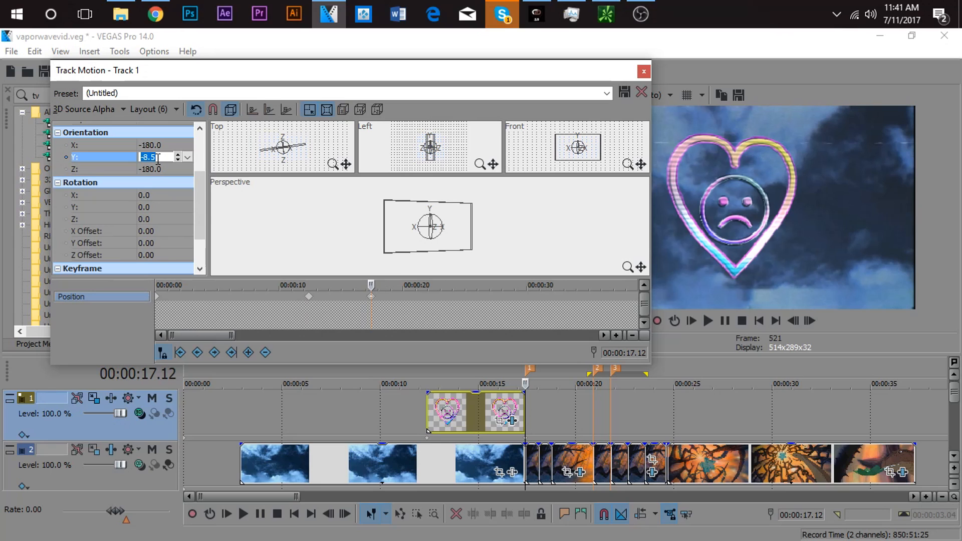
text(0)
key(Return)
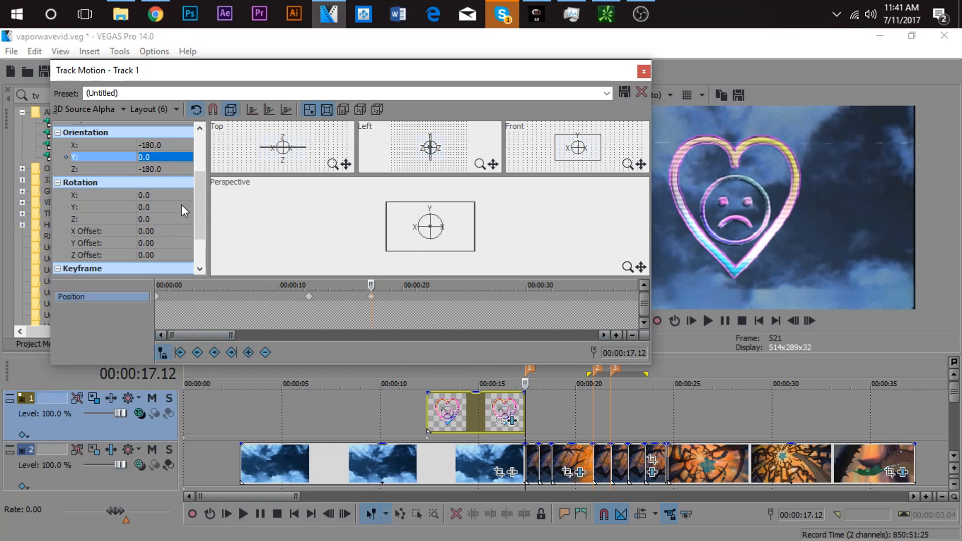
Set the heart track's Y rotation to about 714.2 at the end keyframe, 00:00:17.12
drag(195, 200, 200, 213)
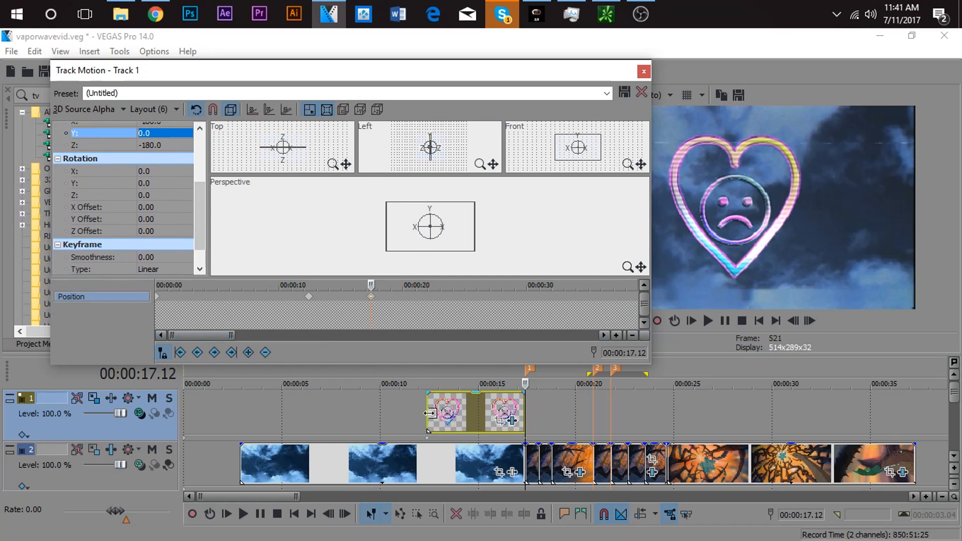
click(429, 427)
drag(204, 199, 208, 189)
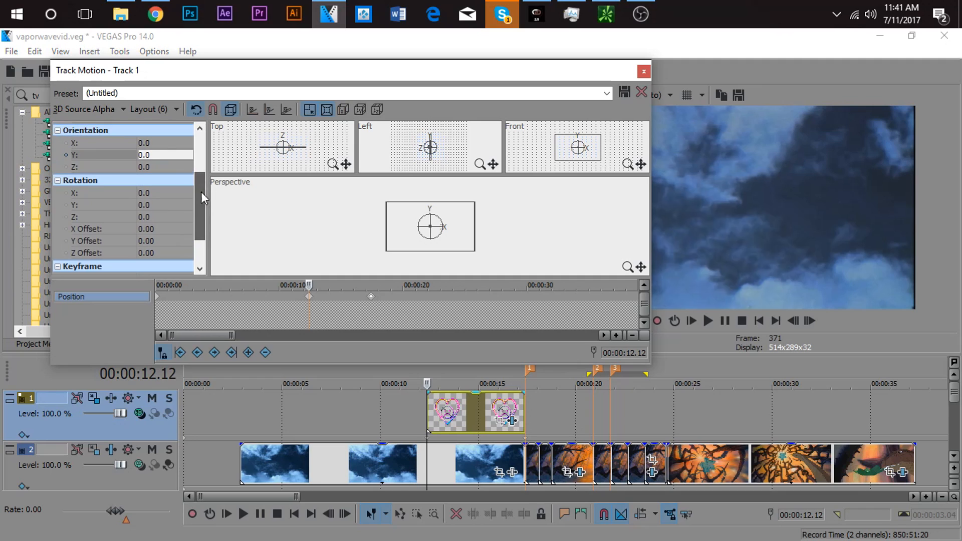
click(371, 298)
click(161, 205)
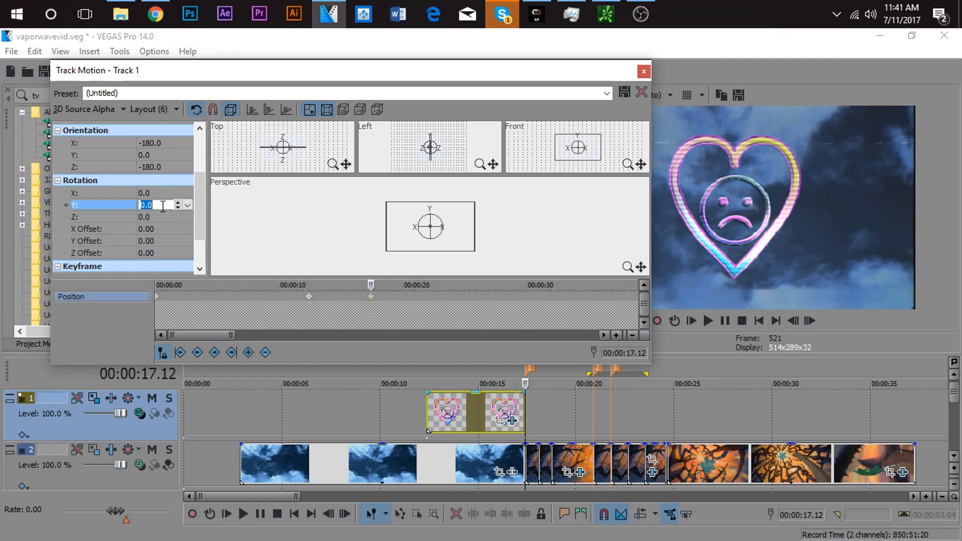
click(187, 206)
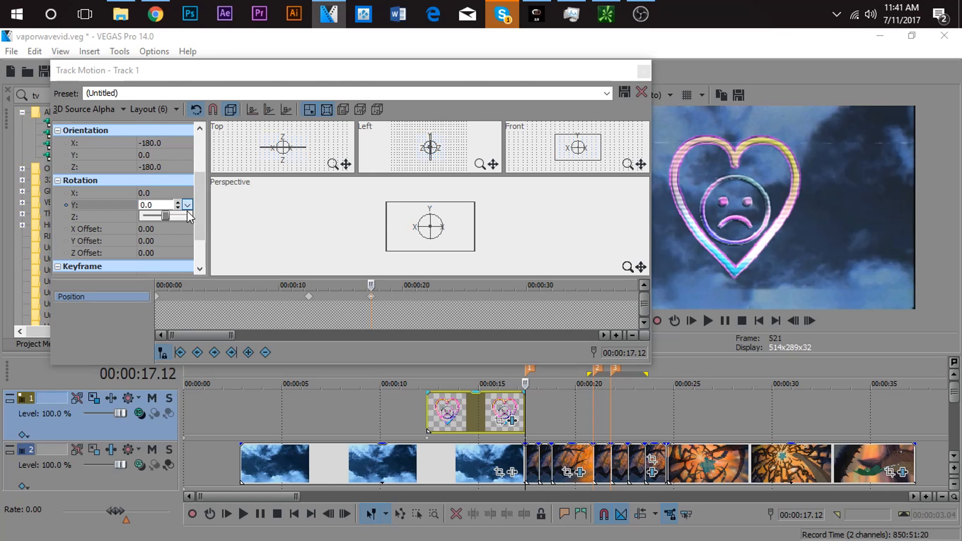
drag(165, 217, 173, 214)
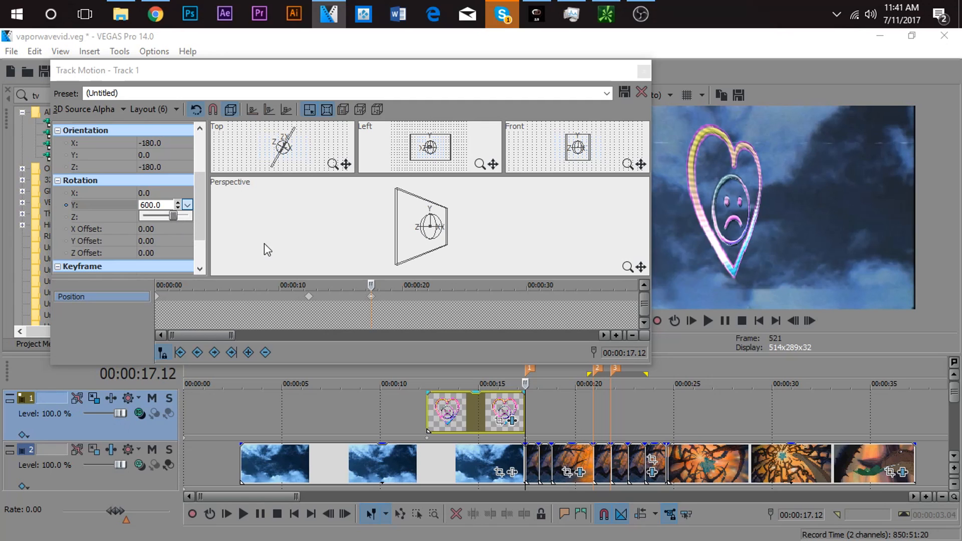
drag(174, 214, 175, 214)
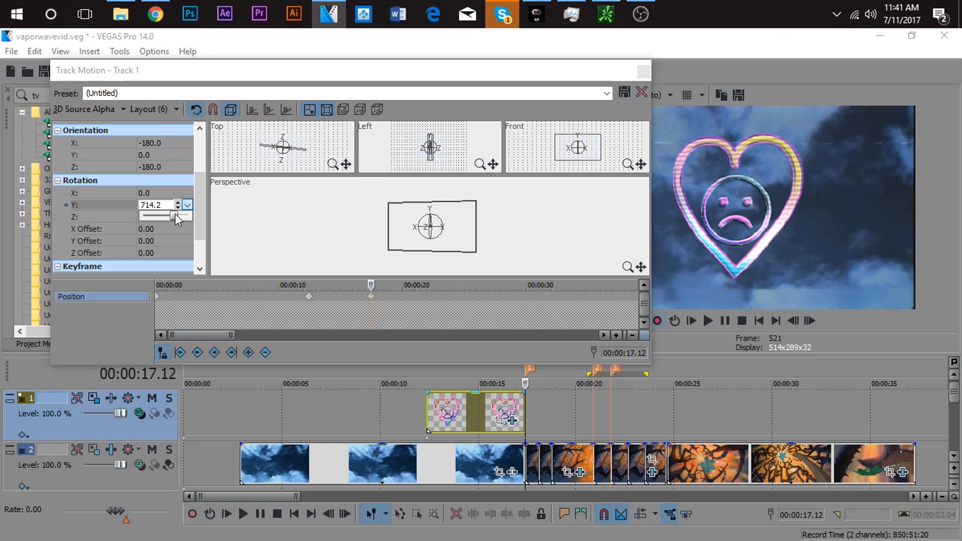
Set track 1's Y rotation to 720 on the keyframe at 00:00:17.12 and play back the heart's spin
drag(175, 214, 176, 214)
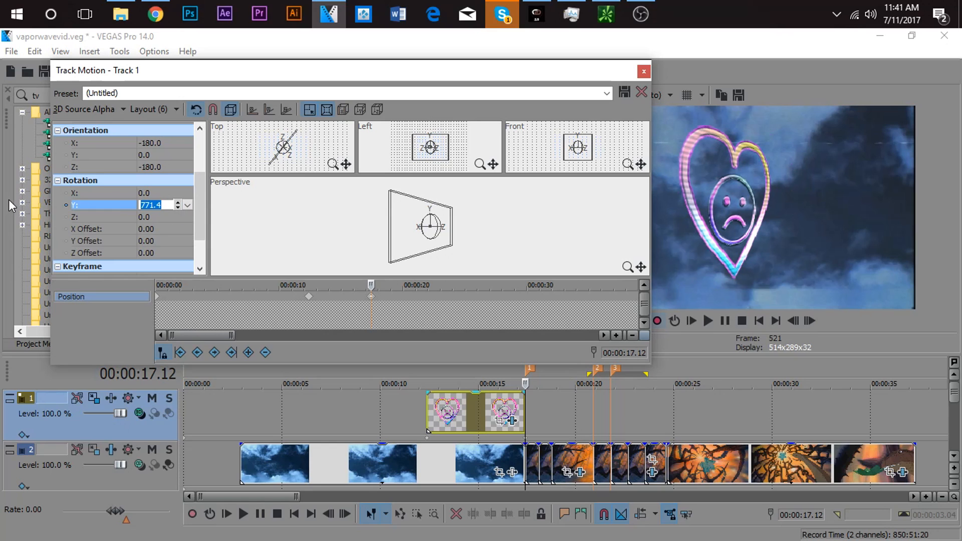
text(720)
key(Return)
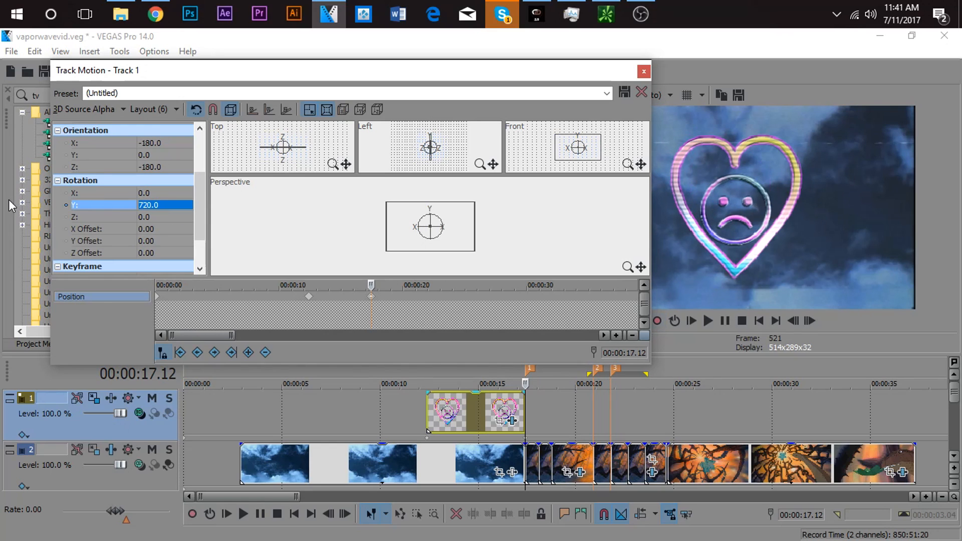
click(427, 416)
key(space)
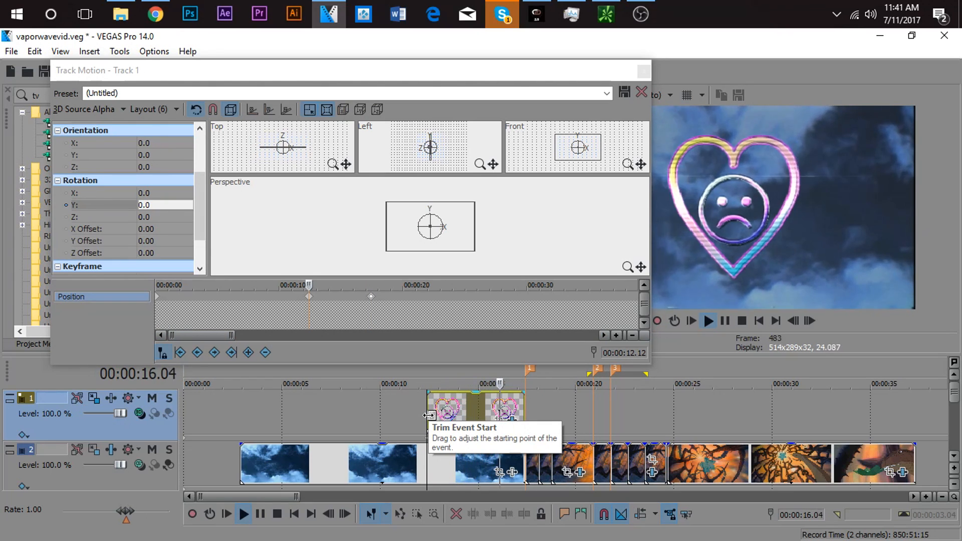
key(space)
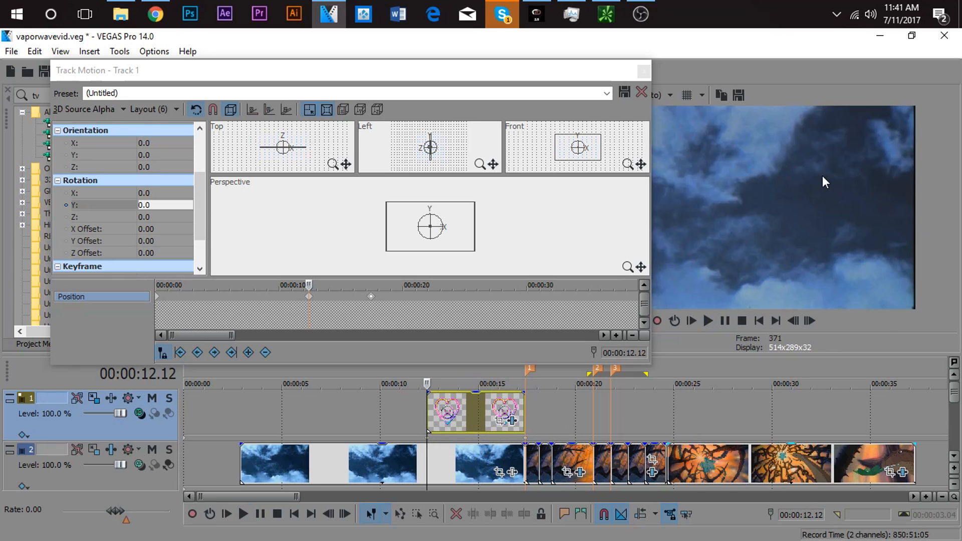
Raise the Y rotation at 00:00:17.12 to 1,800, preview the faster spin, and close Track Motion
click(531, 414)
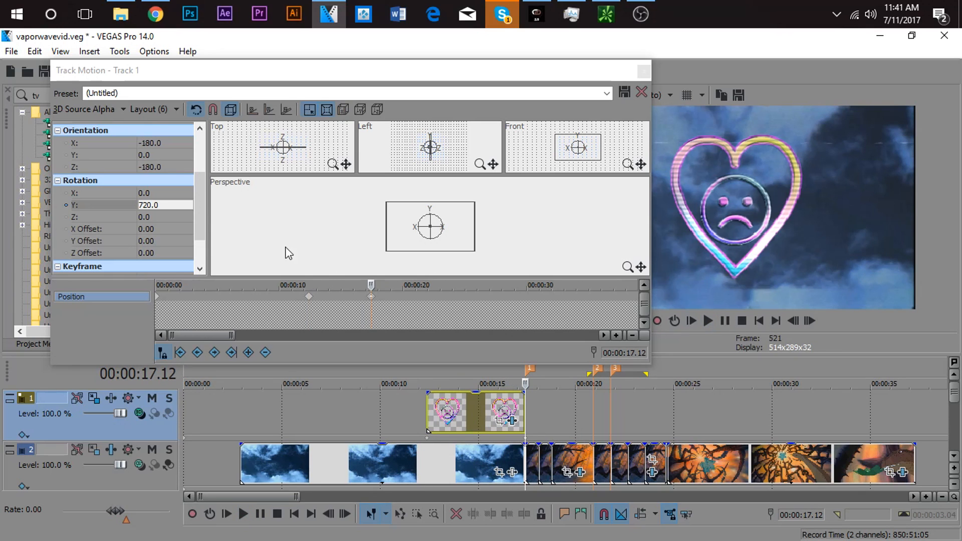
click(189, 204)
click(187, 205)
drag(179, 224, 548, 264)
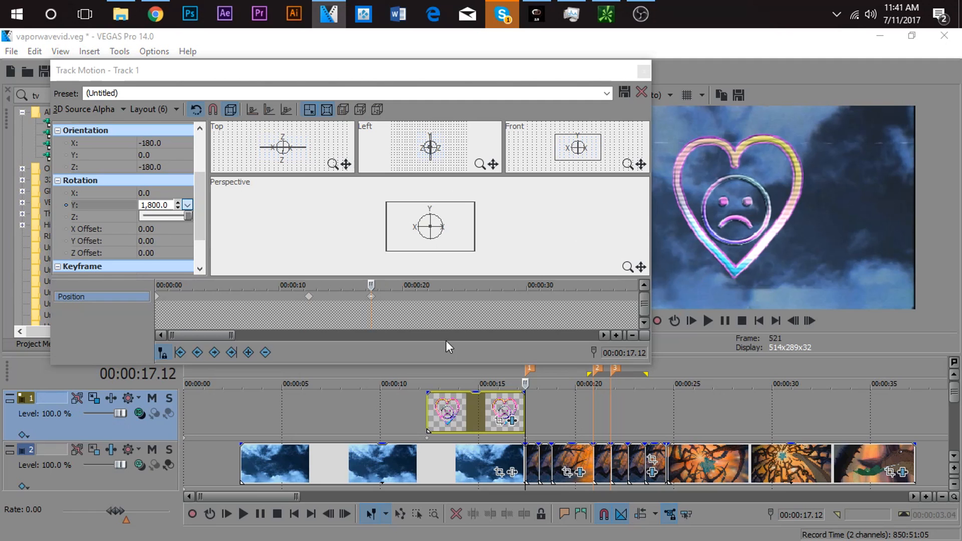
click(426, 411)
key(space)
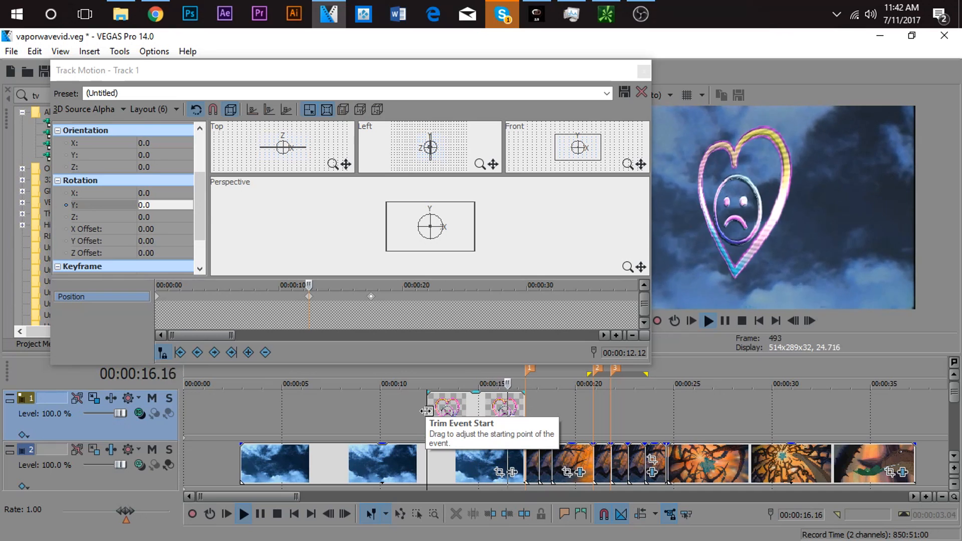
key(space)
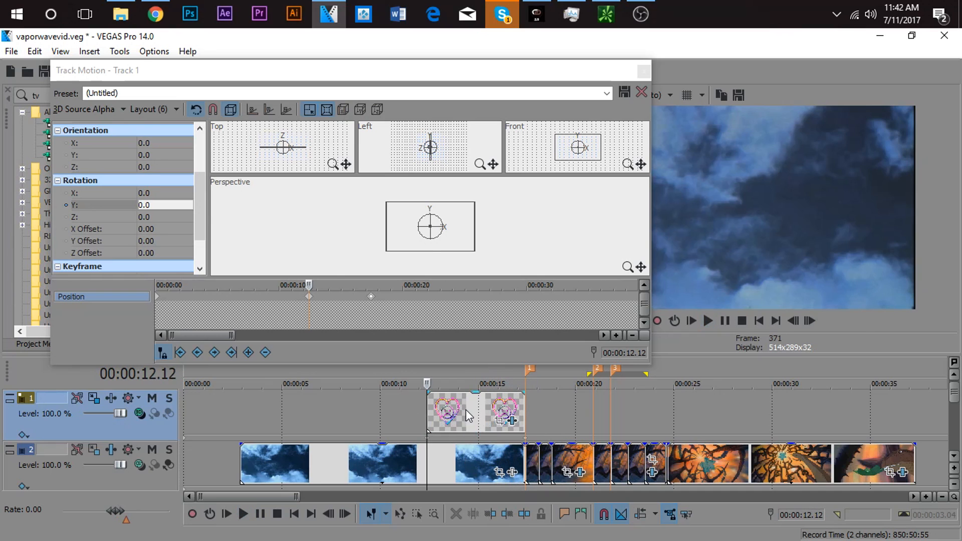
click(466, 409)
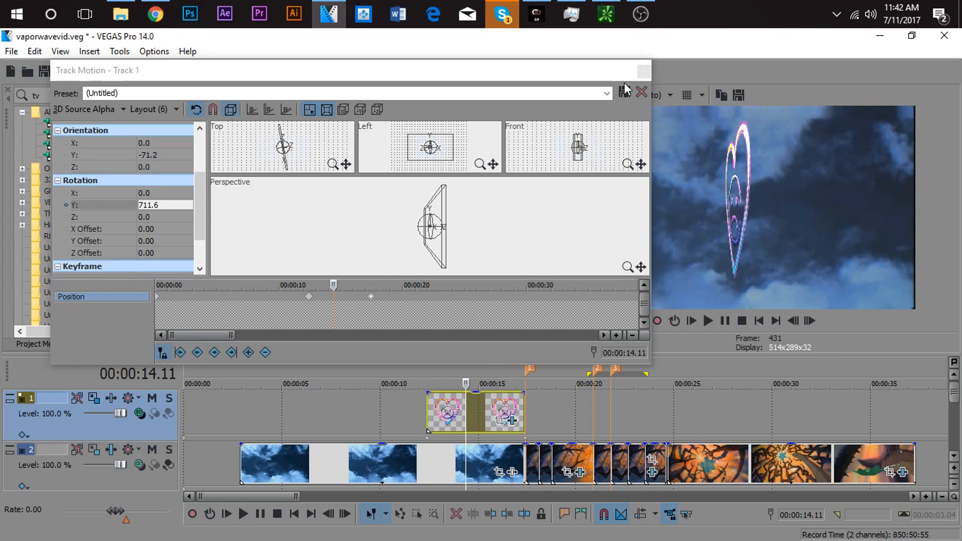
click(644, 70)
Play and scrub through the heart event to examine how it looks while it spins
click(452, 414)
key(space)
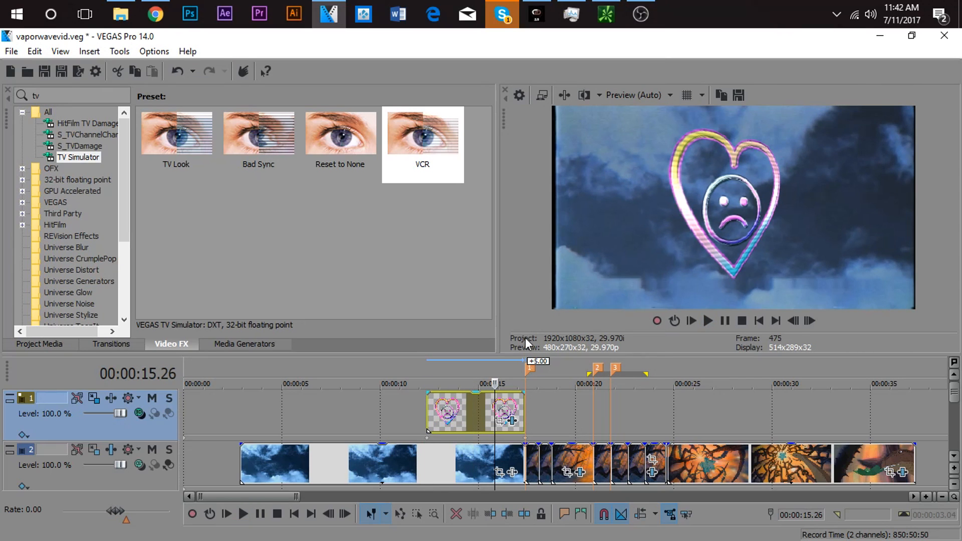
click(466, 409)
click(476, 410)
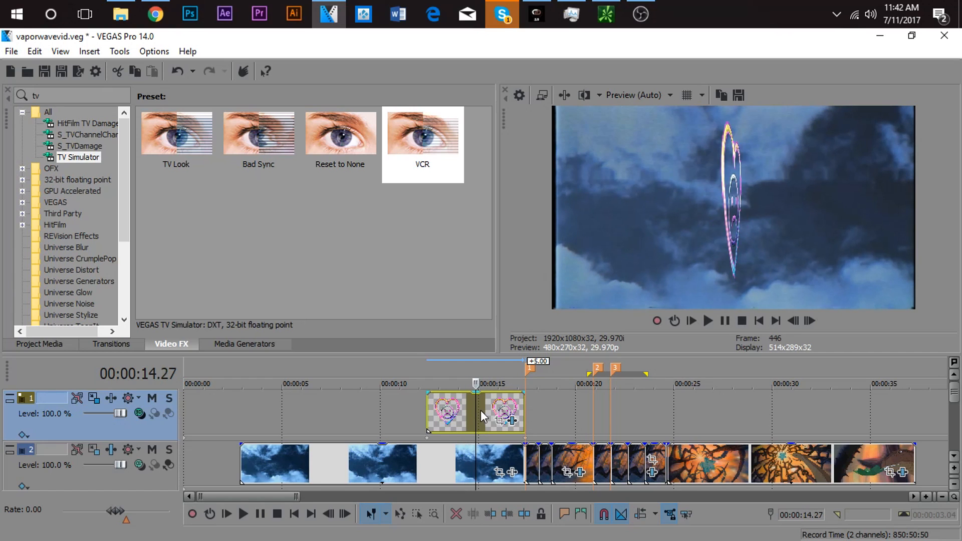
click(481, 410)
click(459, 410)
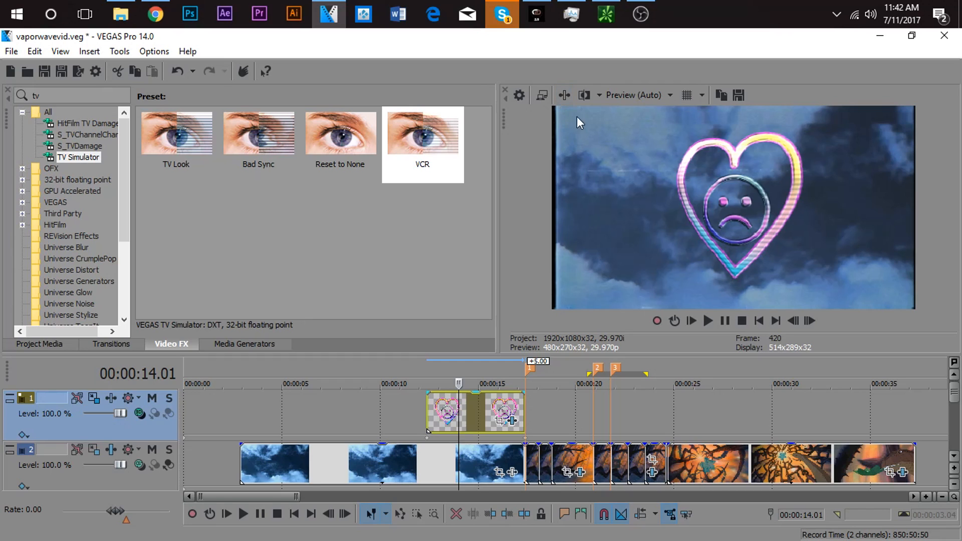
click(466, 423)
click(435, 420)
click(454, 418)
click(466, 414)
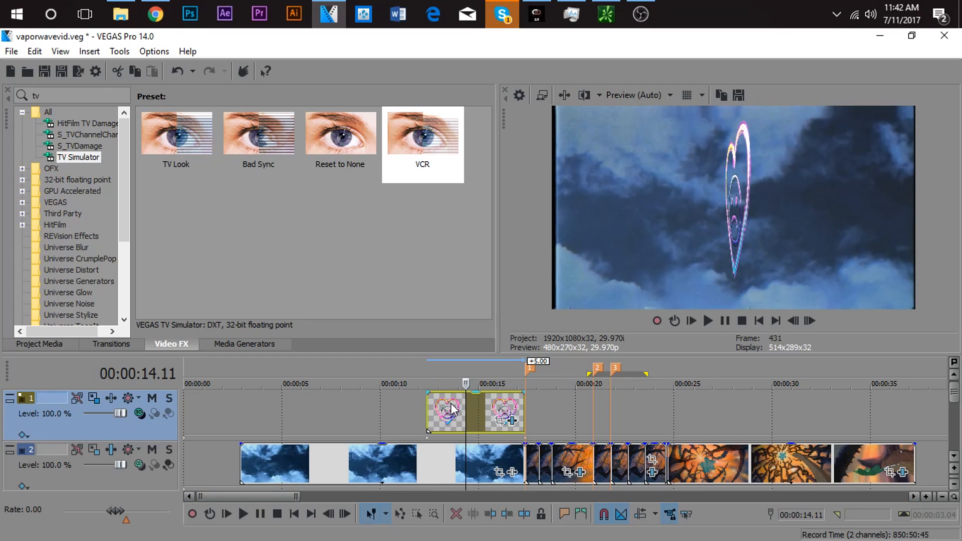
Open Event Pan/Crop for the heart event on track 1
click(451, 409)
click(500, 421)
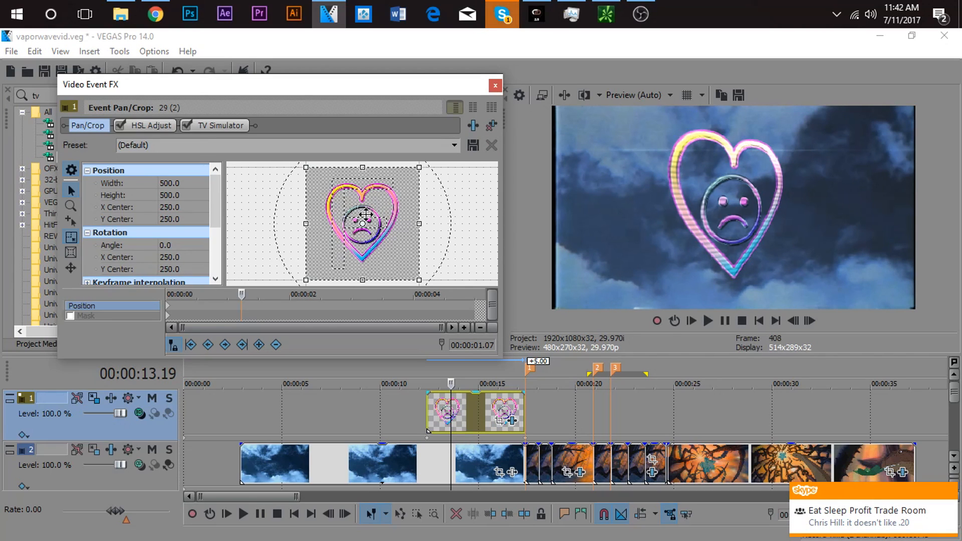
Try shifting the heart's crop frame sideways, and delete the resulting position keyframe
drag(369, 216, 399, 214)
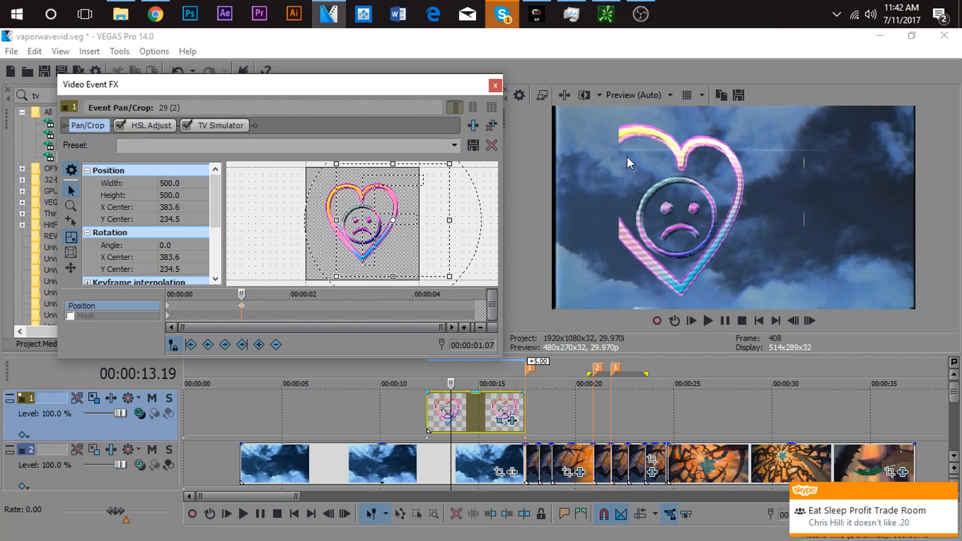
click(241, 305)
key(Delete)
Turn off Maintain aspect ratio in the heart event's properties
click(462, 408)
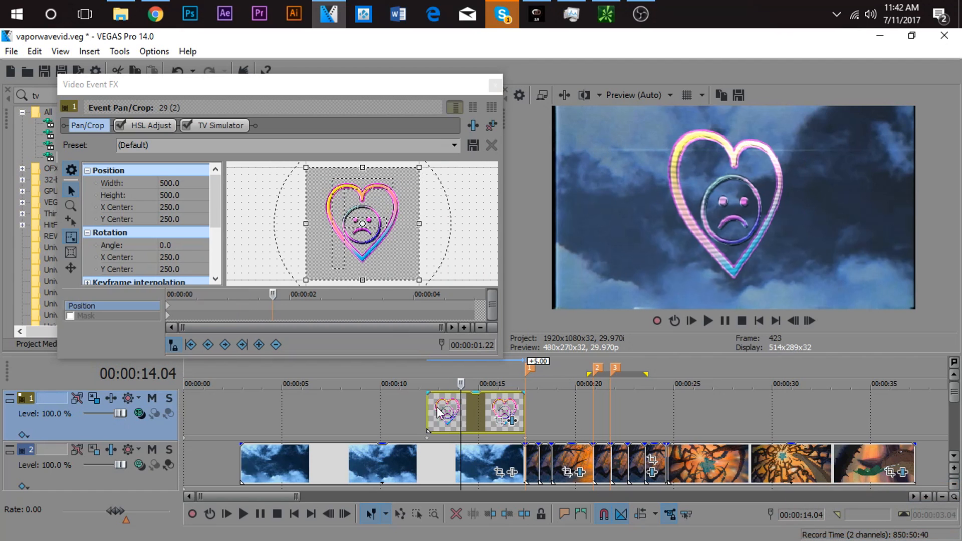
right_click(449, 408)
click(503, 532)
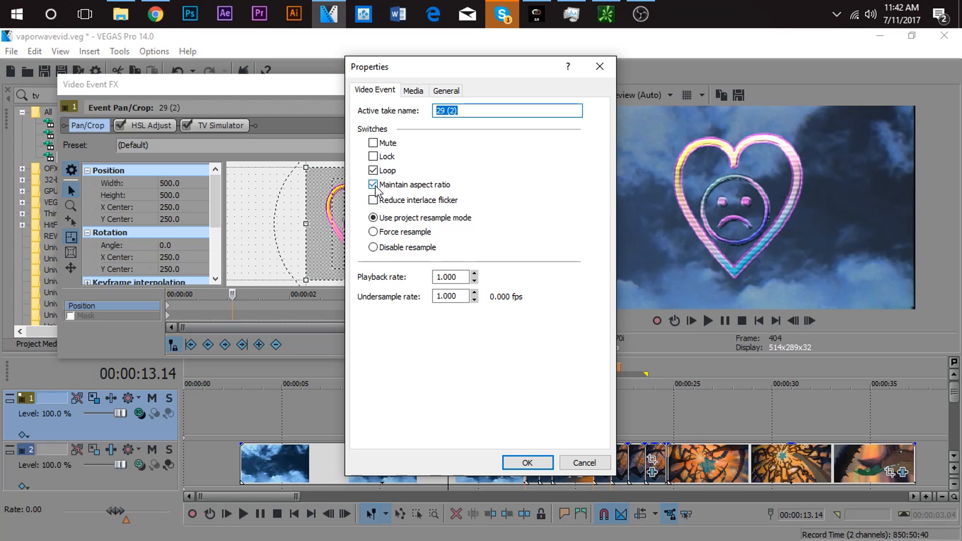
click(521, 463)
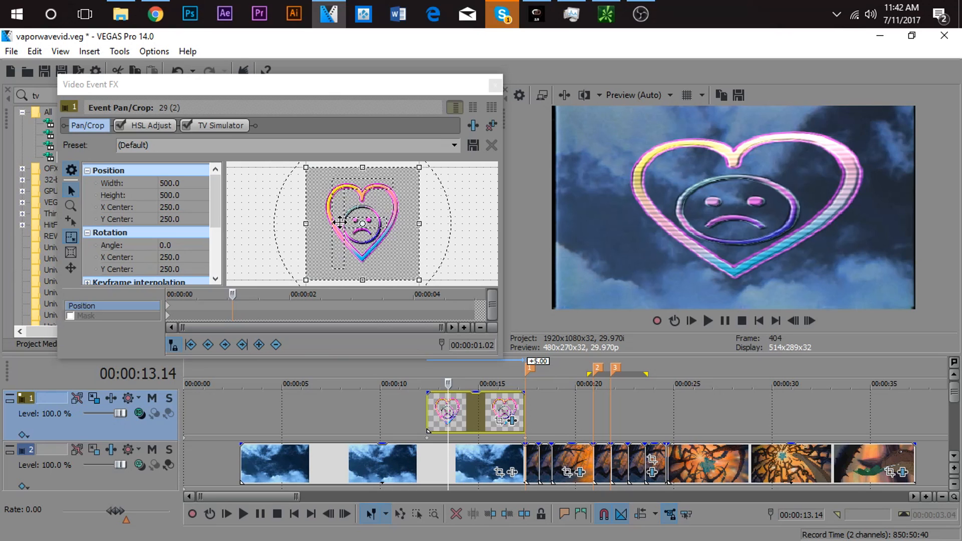
Widen the heart's crop frame to about 798.3 and delete the starting position keyframe so the new framing applies throughout
drag(421, 224, 491, 225)
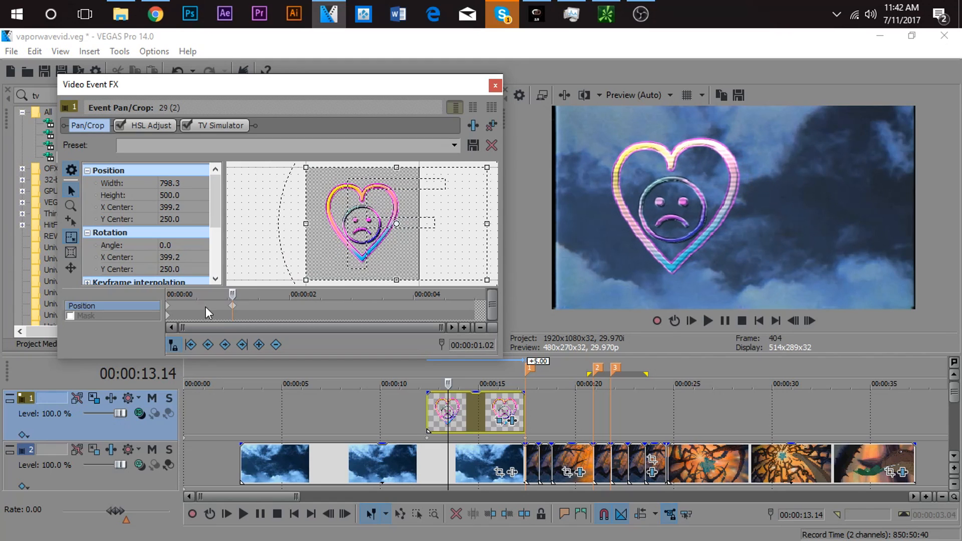
click(171, 308)
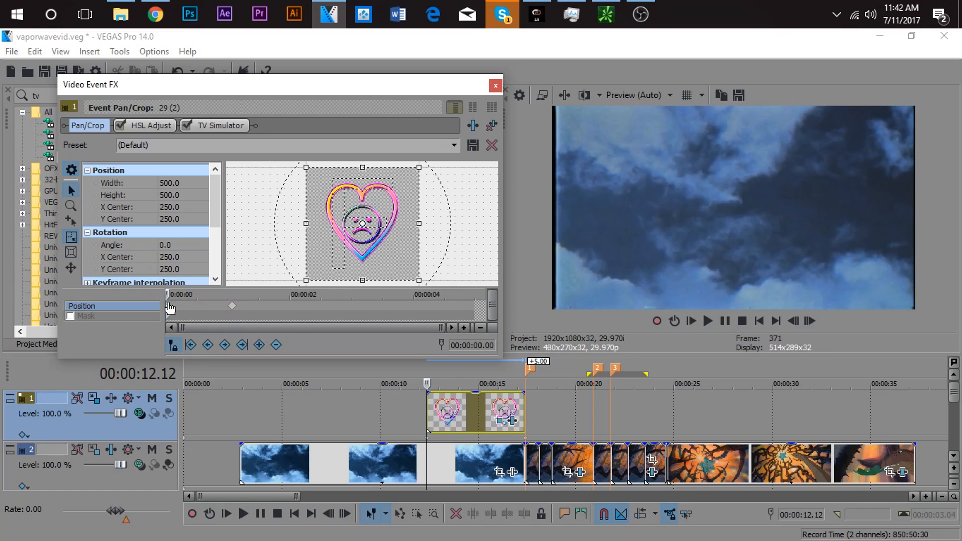
key(Delete)
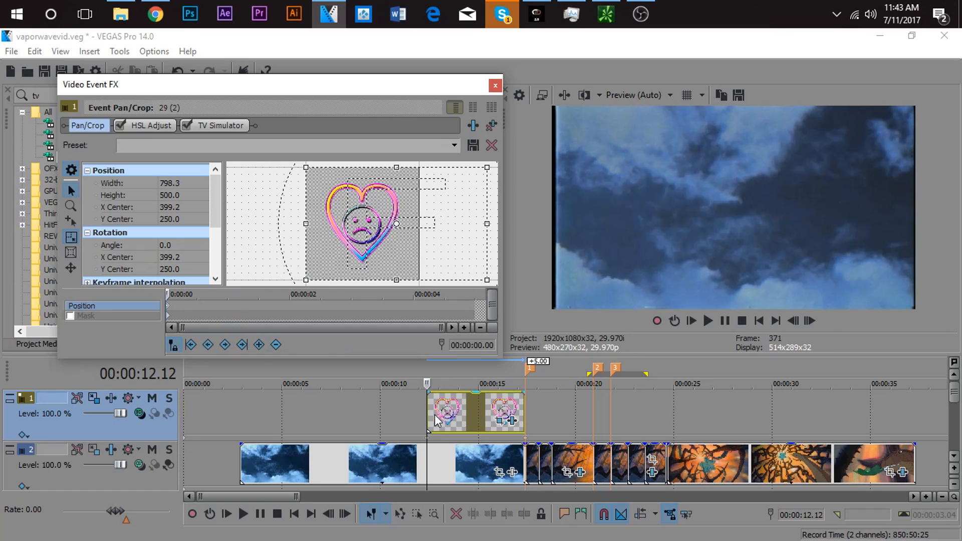
Play and step through the opening of the heart event to check its proportions and placement
click(810, 321)
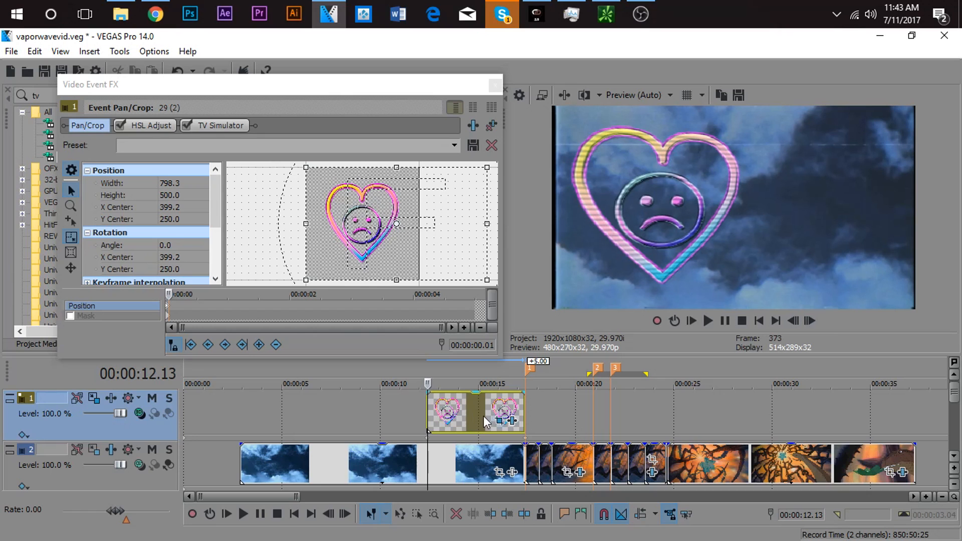
key(space)
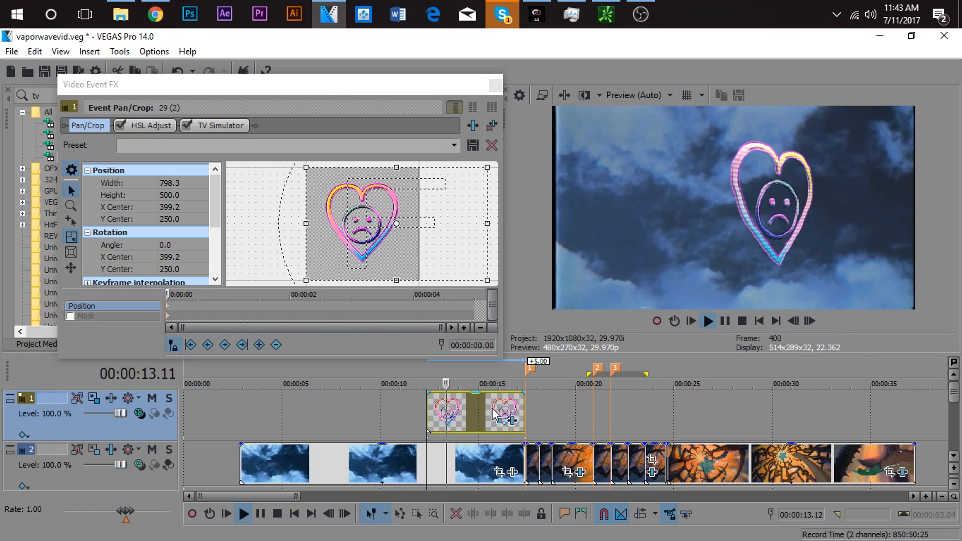
key(space)
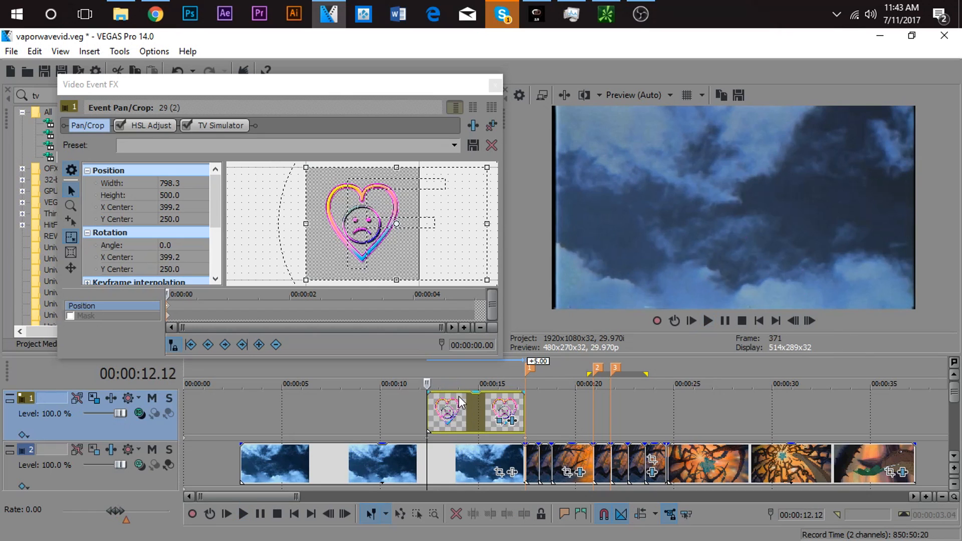
click(808, 319)
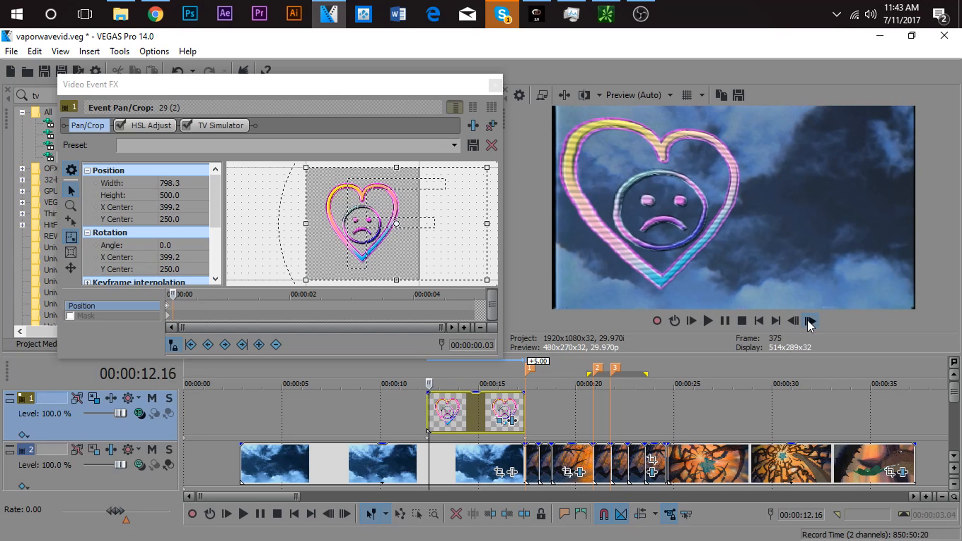
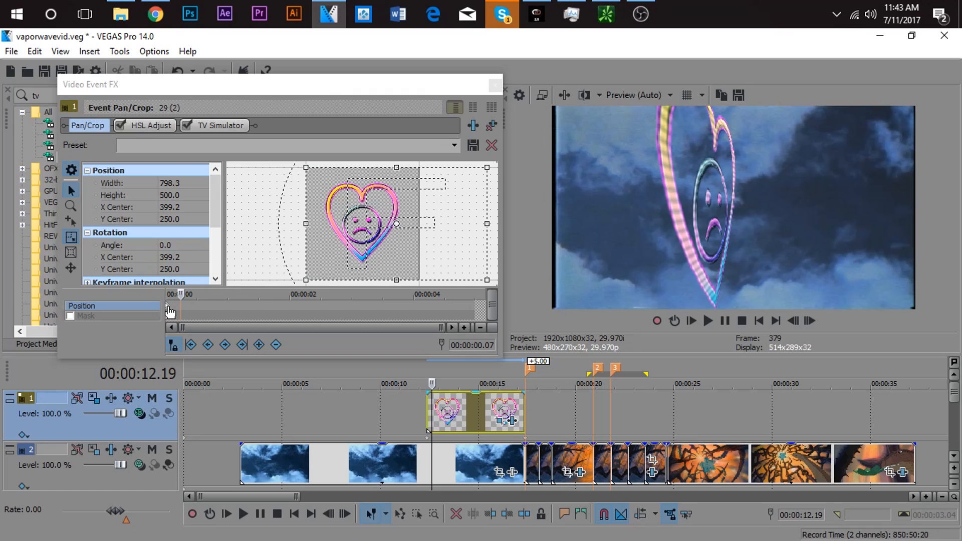
Nudge the crop frame on the first keyframe to an X Center of about 246.9, centring the heart
click(170, 309)
key(Left)
key(Left)
key(Left)
key(Left)
key(Left)
key(Left)
key(Left)
key(Left)
key(Left)
key(Left)
key(Left)
key(Left)
key(Left)
key(Left)
key(Left)
key(Left)
key(Left)
key(Left)
key(Left)
key(Left)
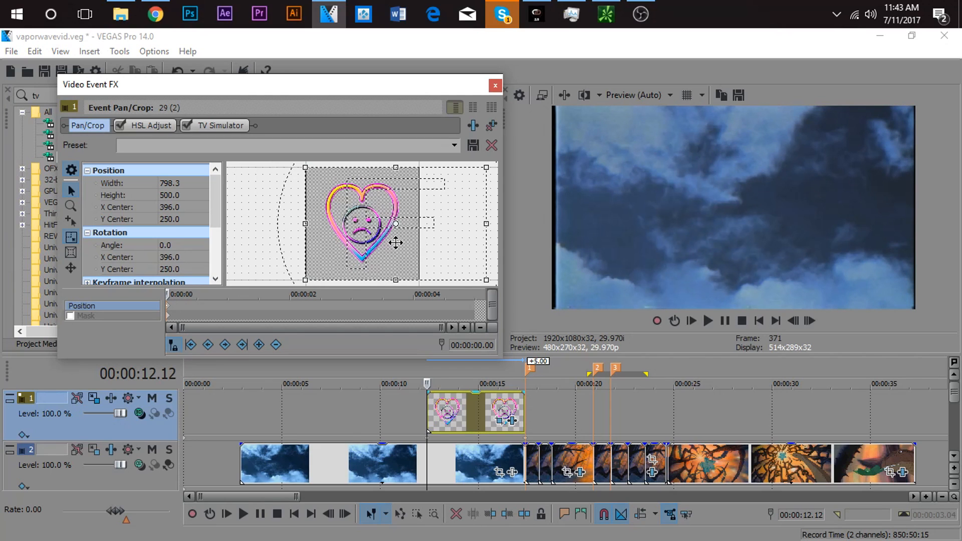
key(Left)
key(Left)
key(Left)
key(Left)
key(Left)
key(Left)
key(Left)
key(Left)
key(Left)
key(Left)
key(Left)
key(Left)
key(Left)
key(Left)
key(Left)
key(Left)
key(Left)
key(Left)
key(Left)
key(Left)
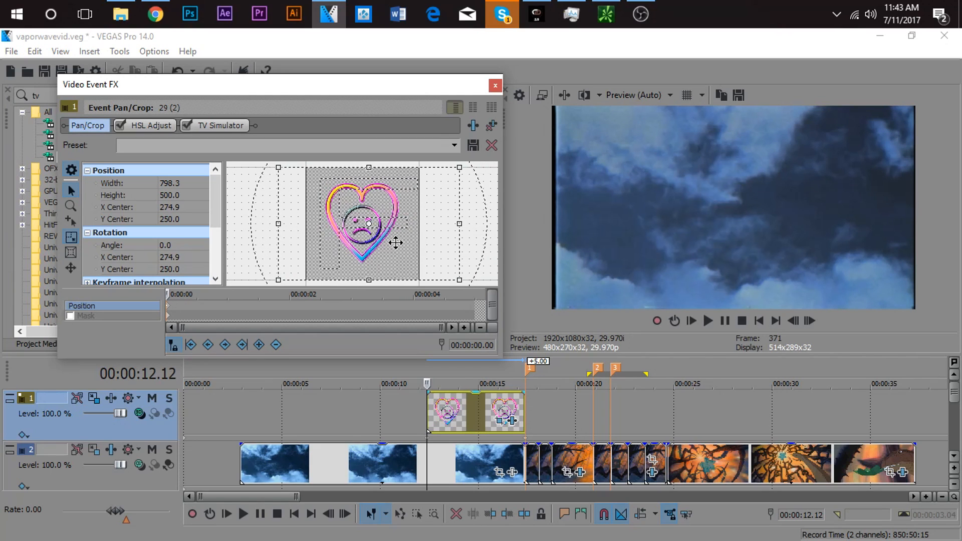
key(Right)
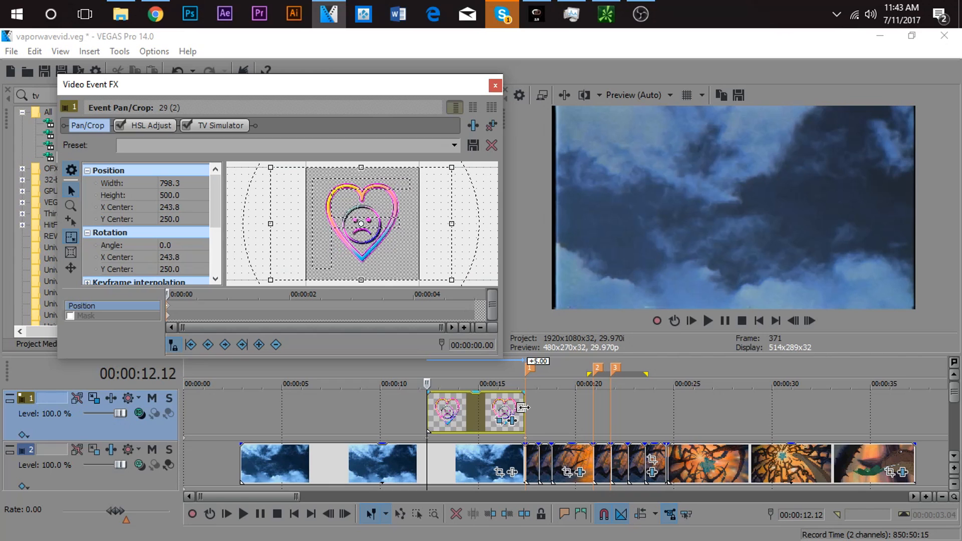
Step frame by frame through the start of the heart event to check that it spins around its centre
click(428, 395)
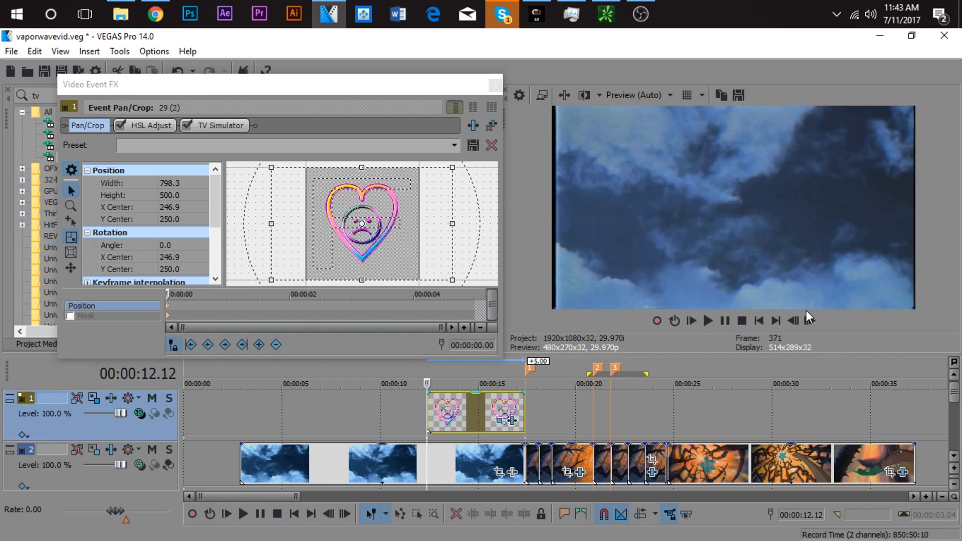
click(814, 320)
click(814, 319)
click(814, 319)
click(814, 320)
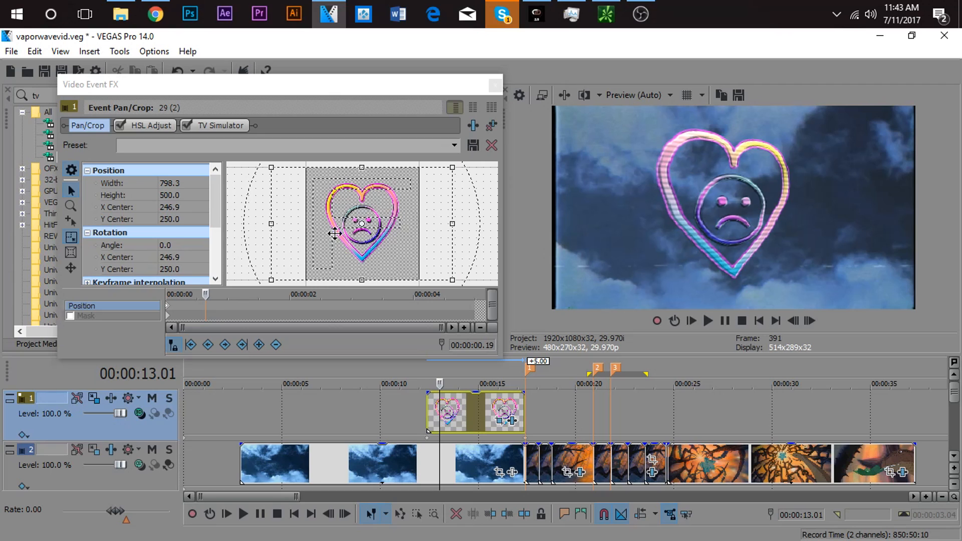
scroll(360, 236, up, 3)
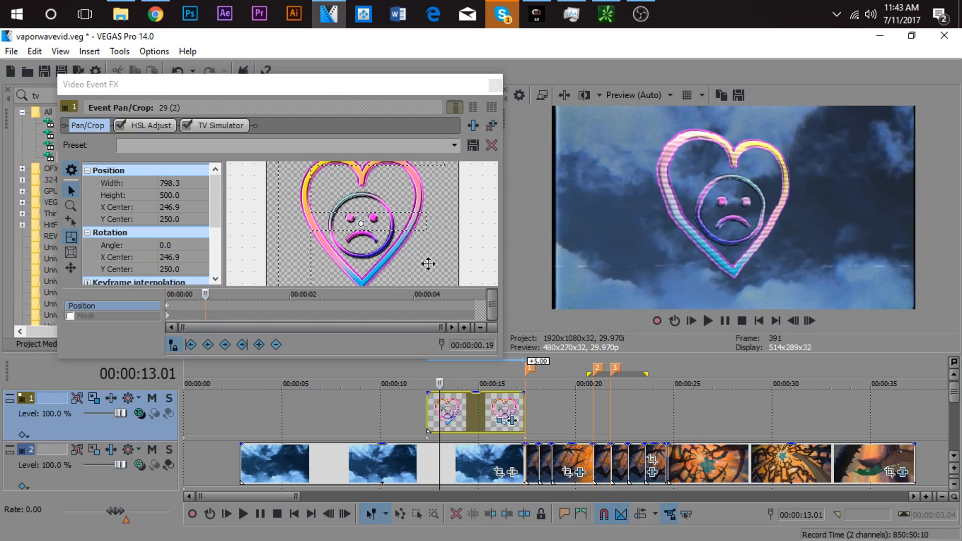
click(792, 321)
click(792, 321)
click(793, 320)
click(793, 320)
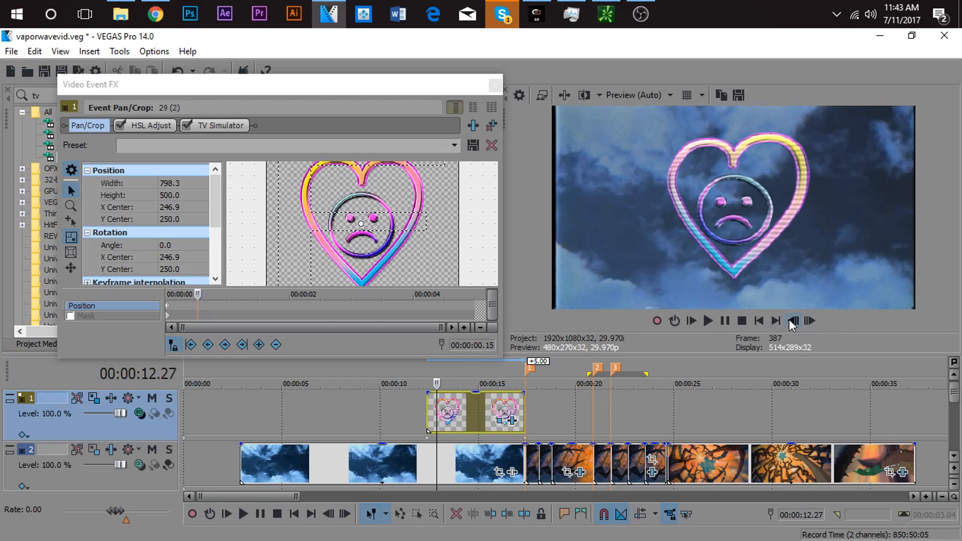
Play the composition from the start of the heart event to review the recentred spin
click(423, 419)
scroll(425, 420, down, 2)
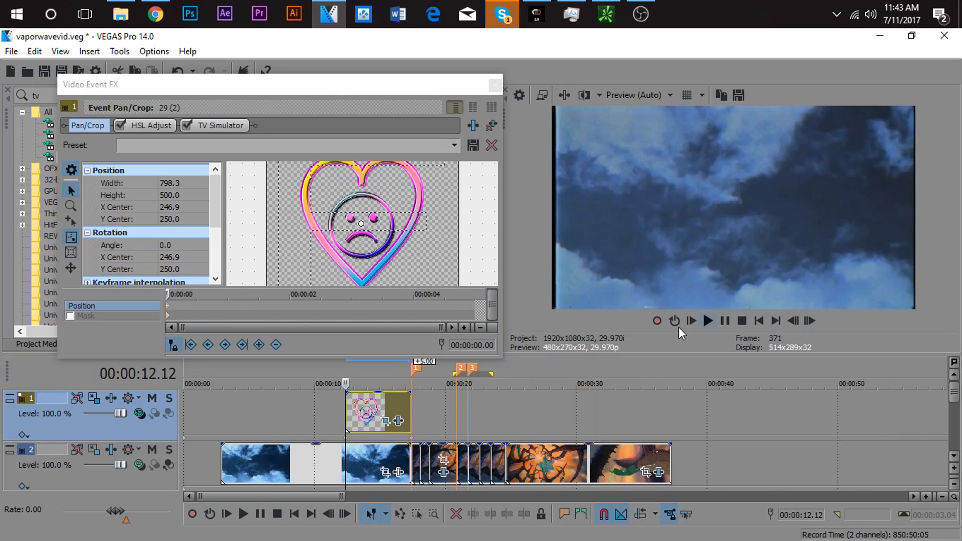
key(space)
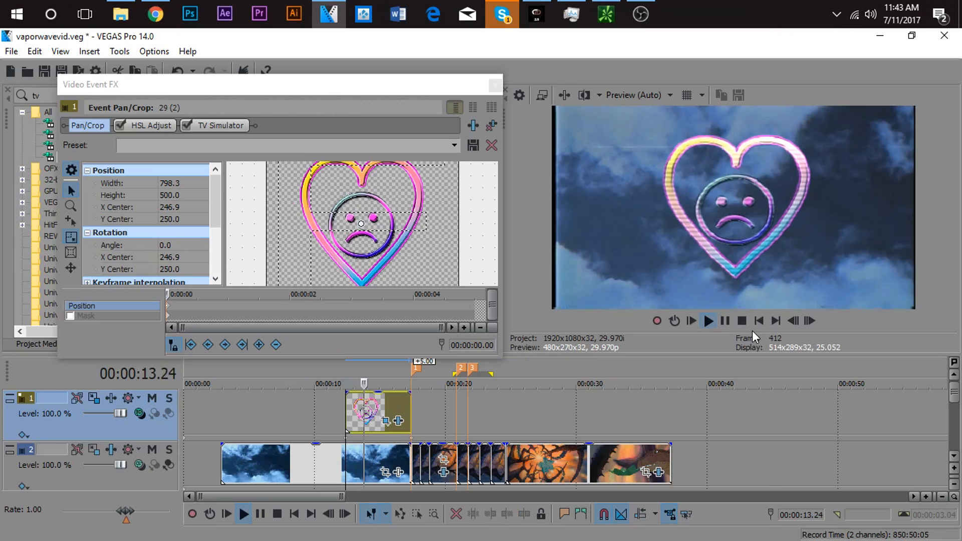
Add a later Pan/Crop keyframe at 1.26 s with the frame enlarged to about 1,746.3 by 1,093.8, centred at 720.9, -46.9
key(space)
scroll(430, 203, down, 2)
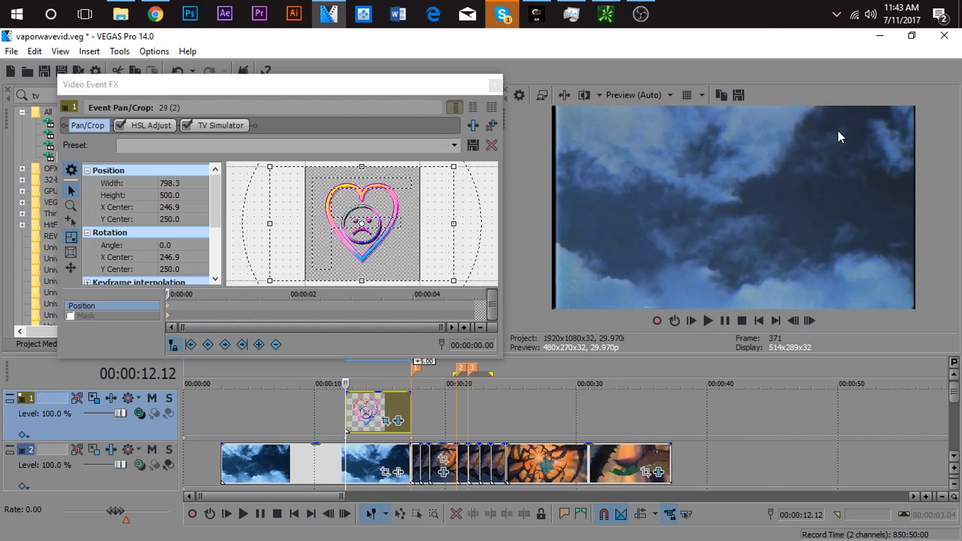
scroll(430, 255, down, 2)
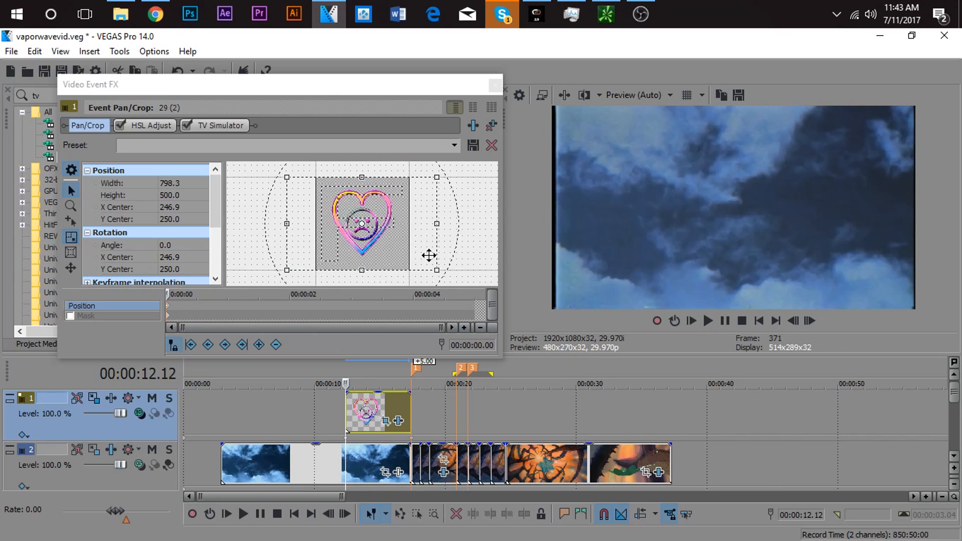
drag(408, 194, 467, 223)
click(809, 321)
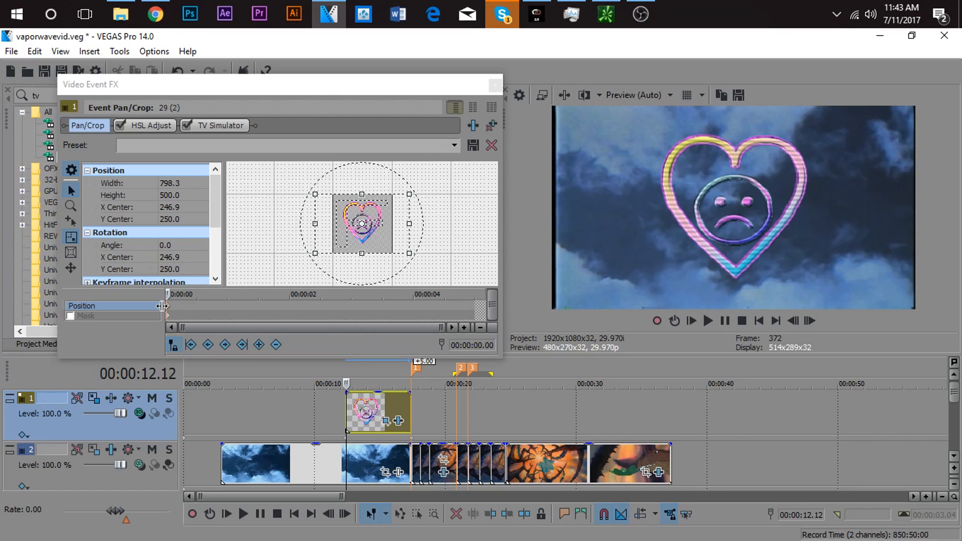
drag(168, 307, 279, 307)
click(280, 307)
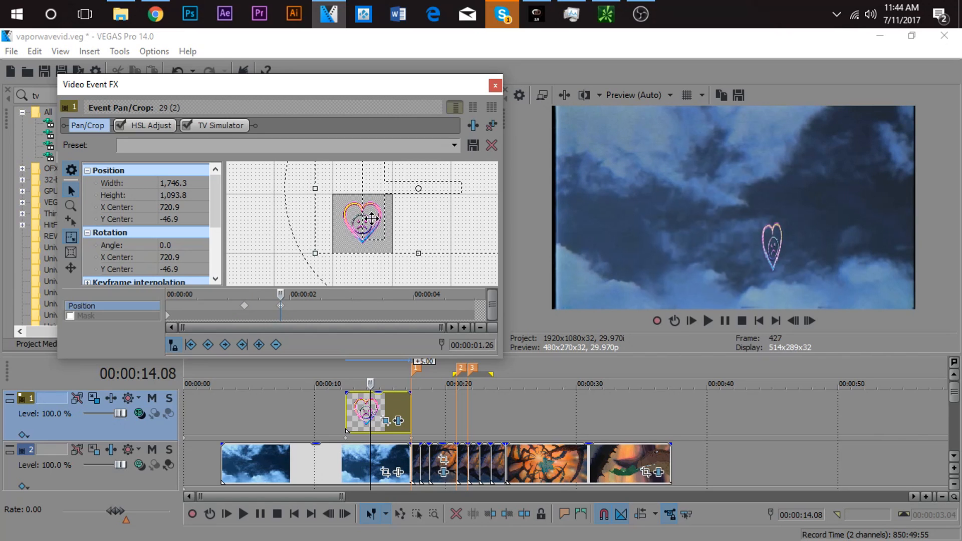
Play and step back through the heart event after the 1.26 s keyframe to examine the smaller heart's position and spin
click(371, 403)
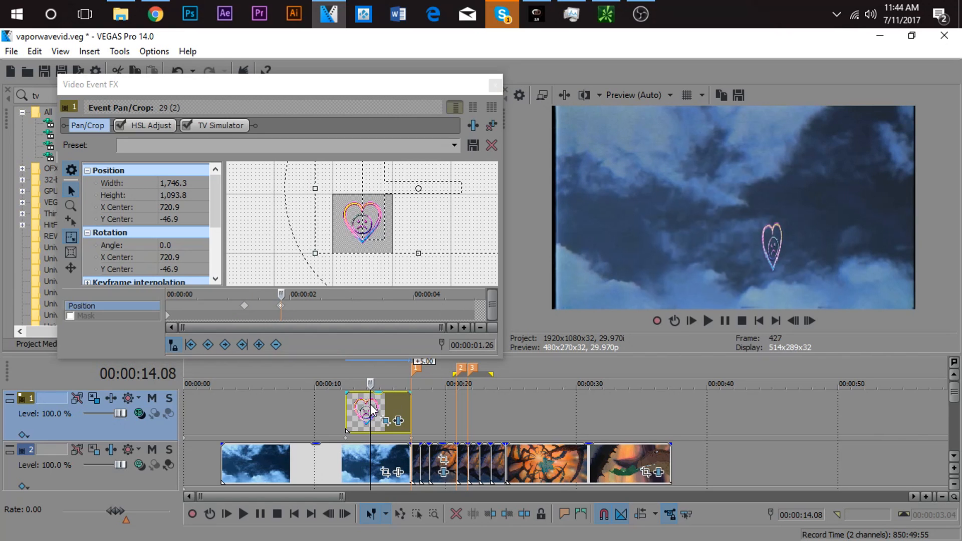
key(space)
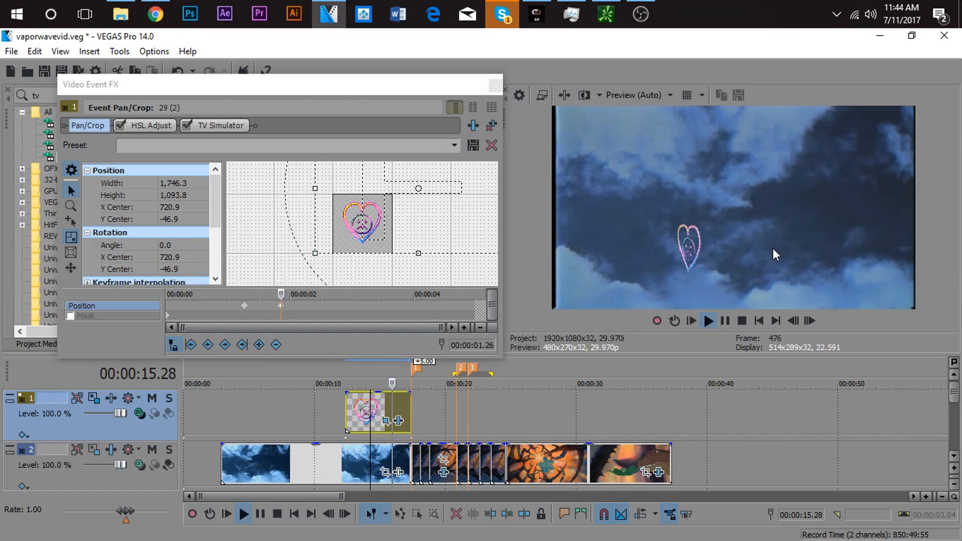
key(space)
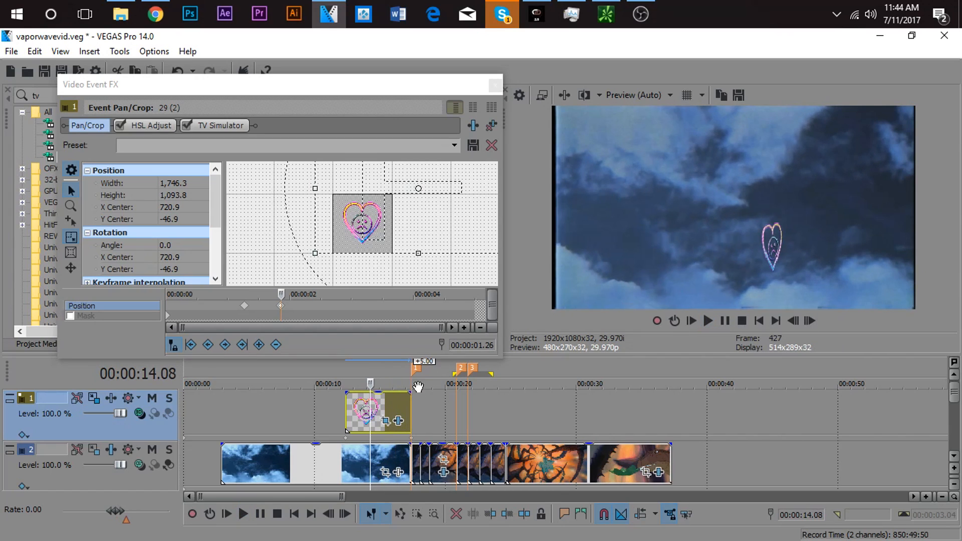
click(377, 406)
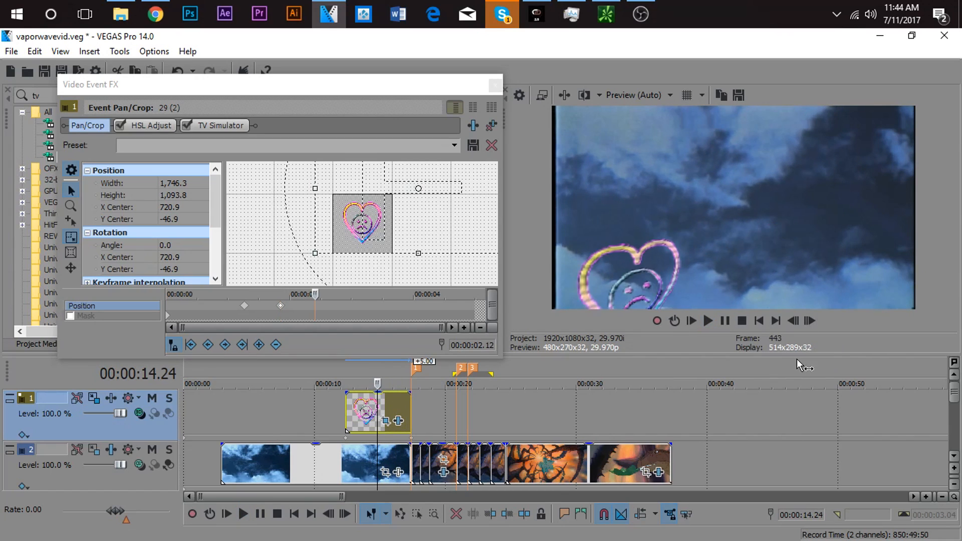
click(797, 321)
click(796, 321)
key(space)
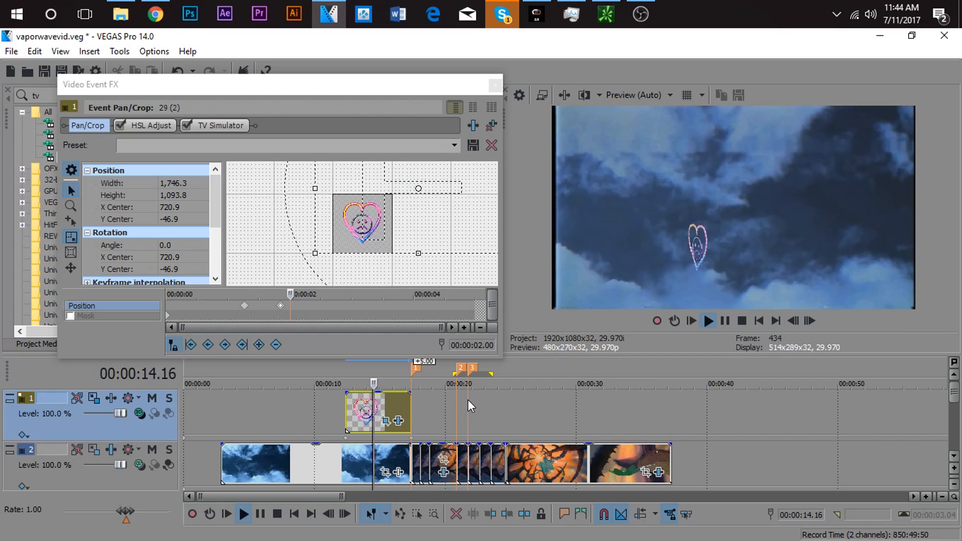
key(space)
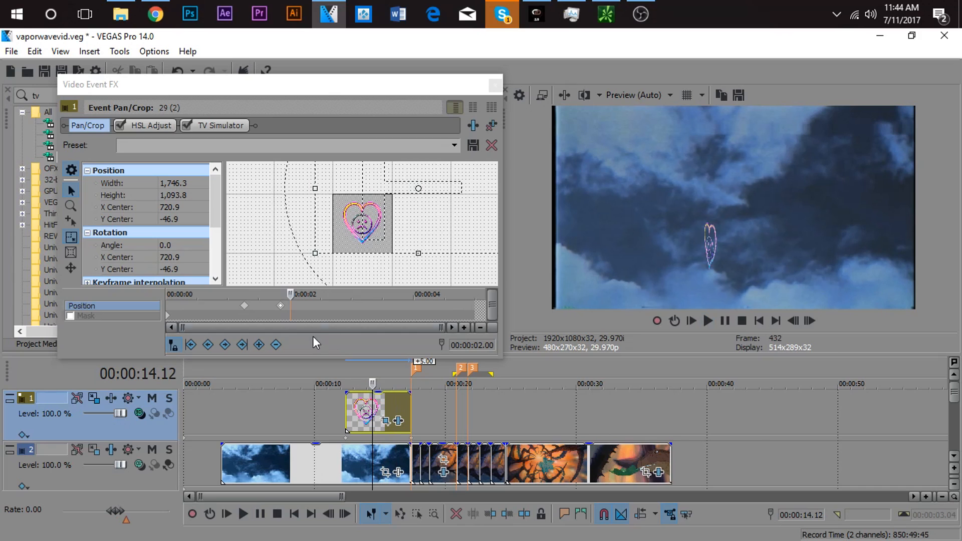
Delete the Pan/Crop keyframe at 1.08 s and move the 1.26 s keyframe to the start of the heart event
click(279, 312)
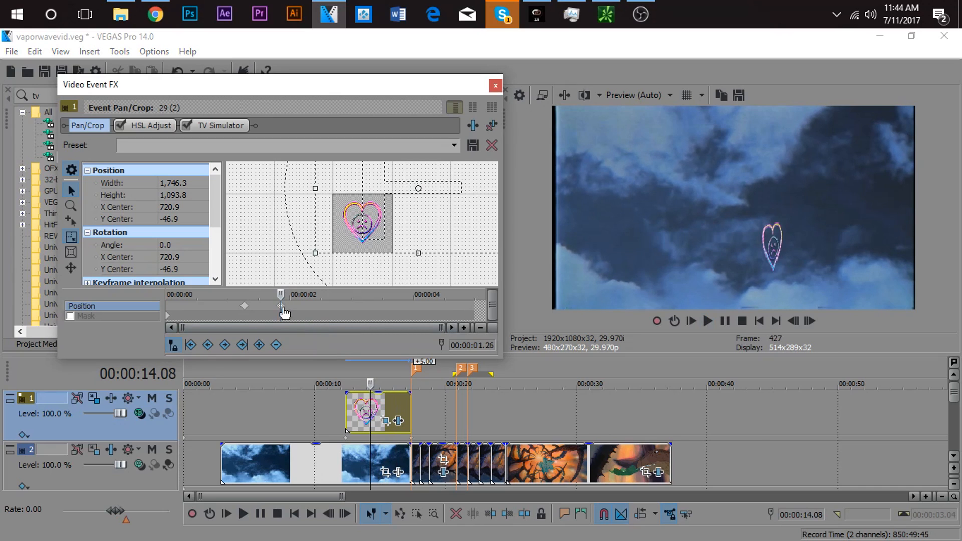
click(247, 309)
key(Delete)
drag(279, 309, 1, 309)
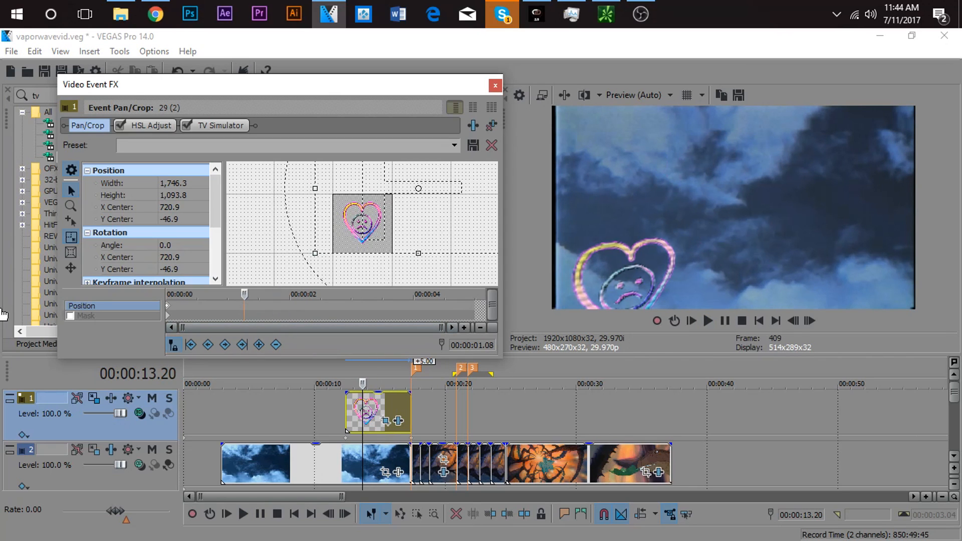
click(170, 311)
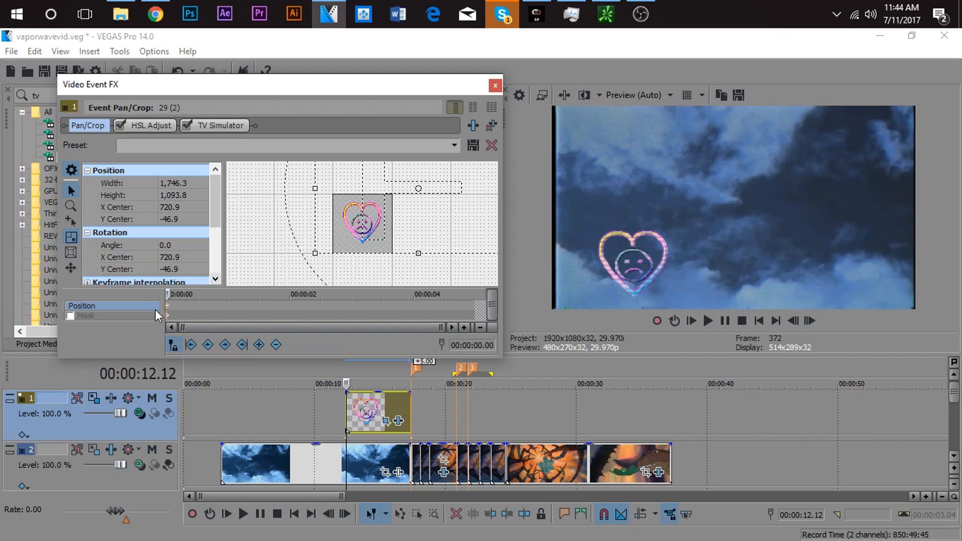
Add a Pan/Crop keyframe at 0.11 s, enlarging the frame to about 2,295.1 by 1,437.5 and centring it near 254.9, 244.7
click(192, 310)
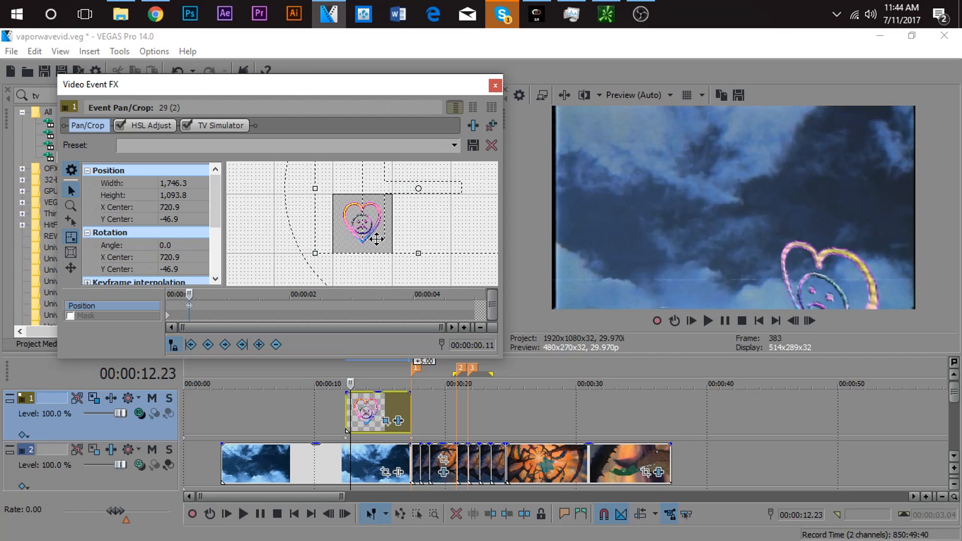
drag(313, 255, 200, 293)
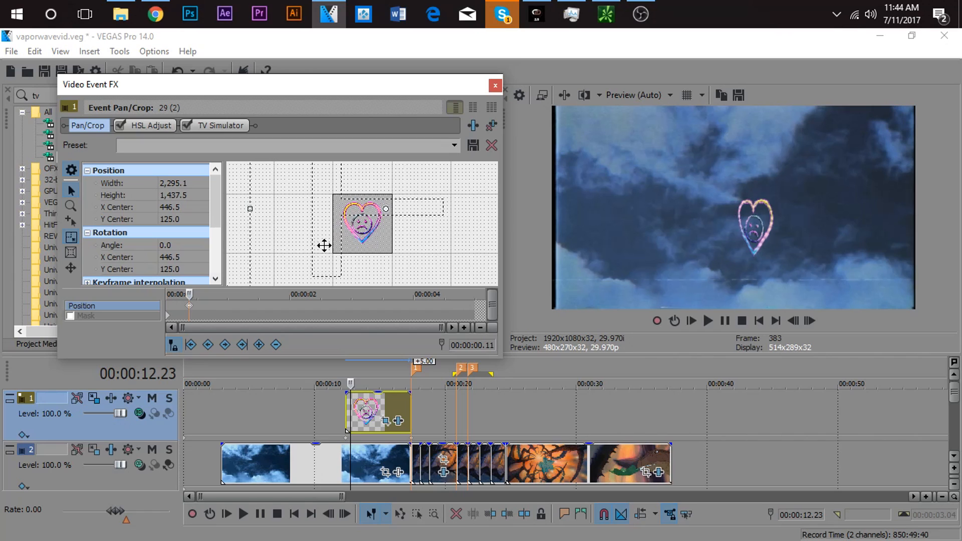
drag(421, 244, 408, 252)
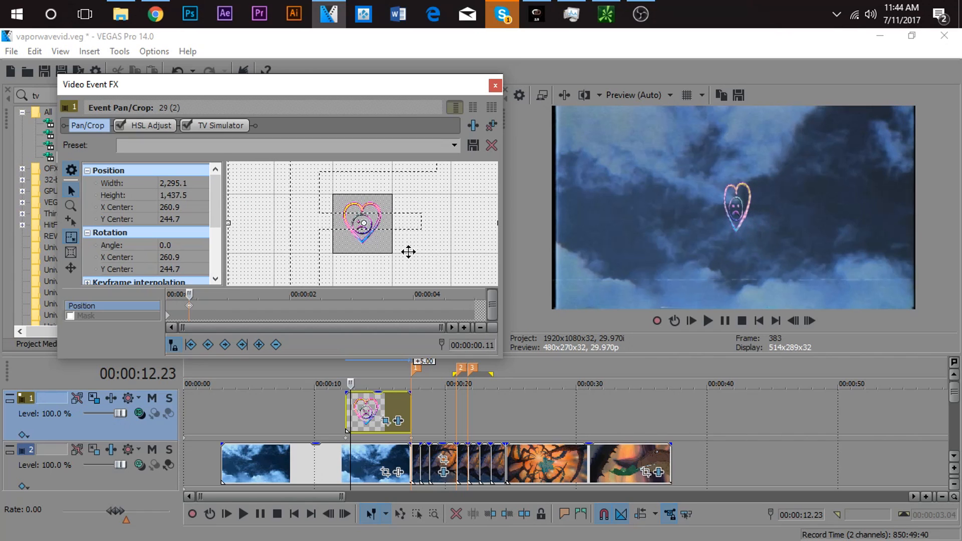
Play the heart event from its start to review the smaller, recentred spinning heart
click(350, 418)
key(space)
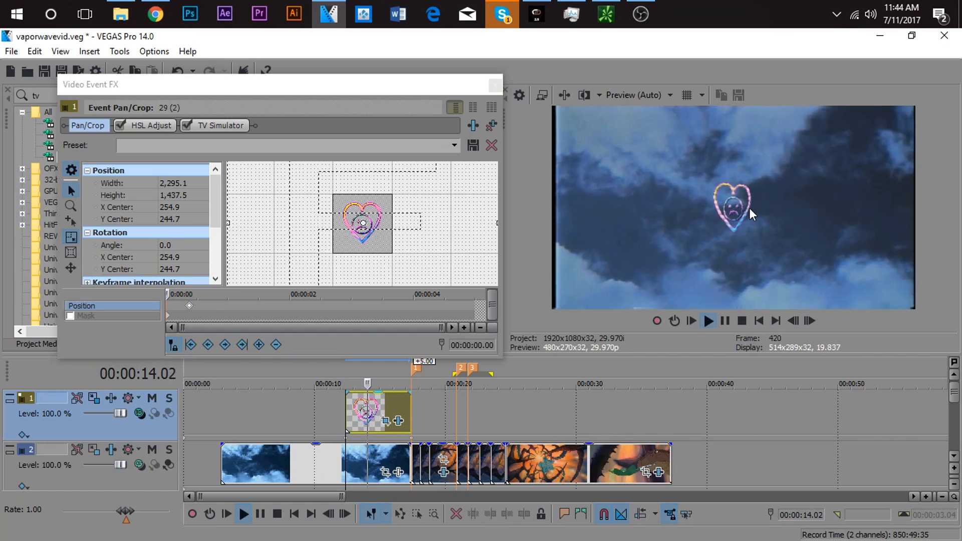
key(space)
Move the first keyframe's crop frame to about 1,164.7, 729.5, offsetting the heart's start, and step through the opening frames
drag(318, 208, 420, 271)
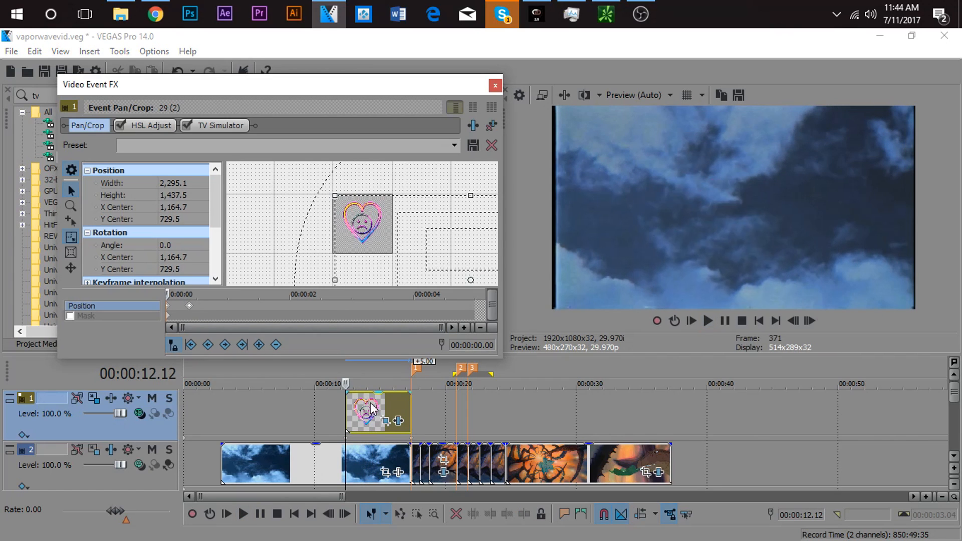
click(814, 323)
click(814, 323)
click(814, 323)
click(814, 323)
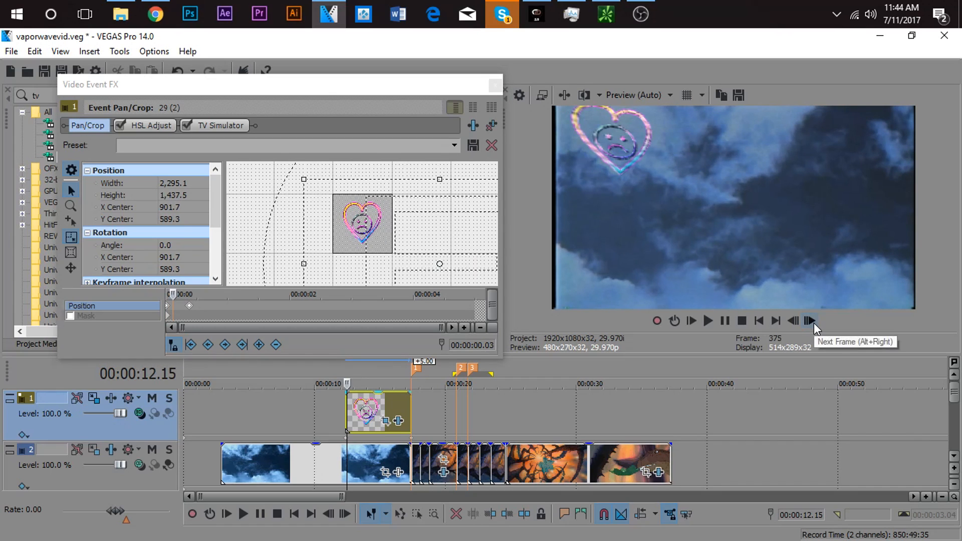
Try deleting the 0.11 s keyframe and moving the first keyframe's rotation centre to about 243.0, 256.7, over the heart
click(189, 300)
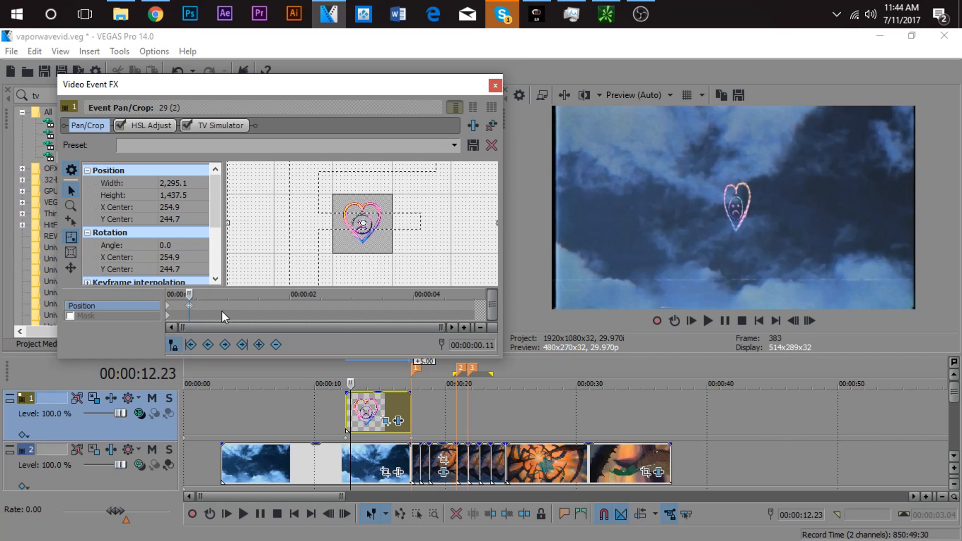
key(Delete)
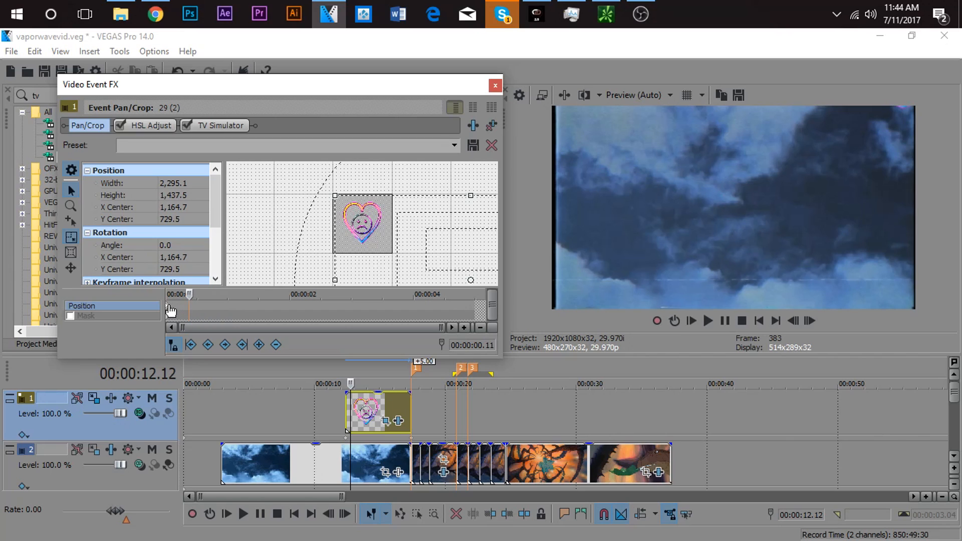
click(170, 307)
drag(471, 281, 362, 225)
click(808, 321)
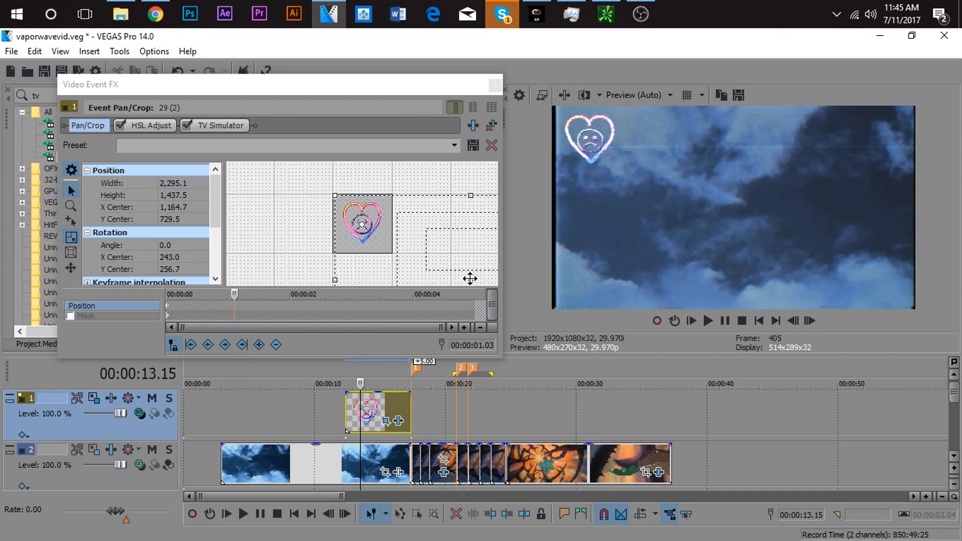
Try shifting the first keyframe's crop frame to about 1,057.0, 687.6, and undo the shift
click(171, 311)
mouse_move(471, 282)
mouse_down()
mouse_move(438, 266)
mouse_move(458, 277)
mouse_up()
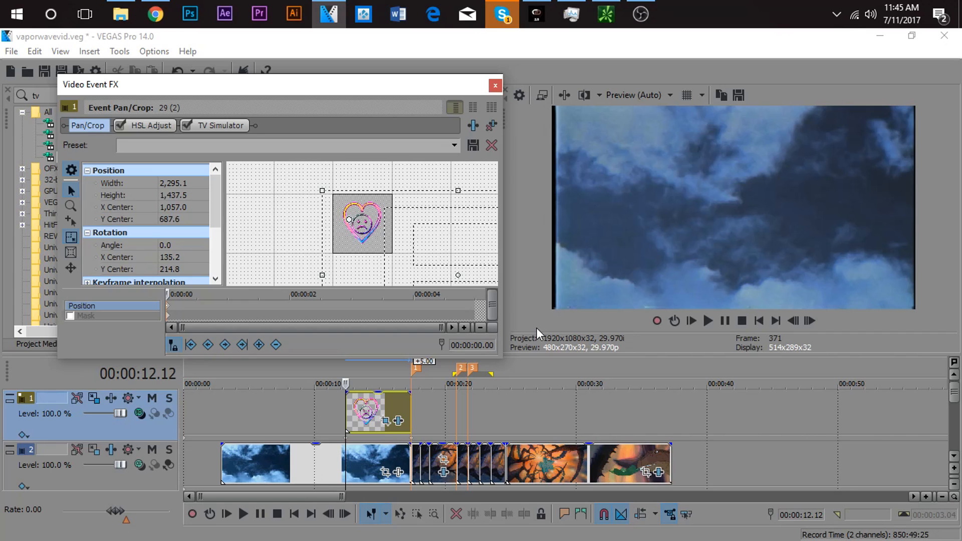
click(511, 324)
key(ctrl+z)
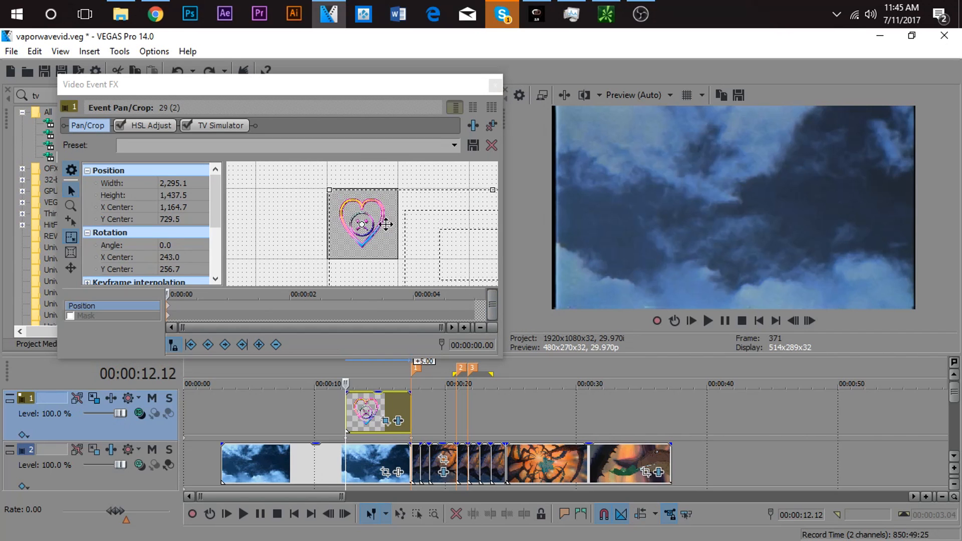
Try lowering the rotation centre to a Y Center of about 261.6 and nudging the crop frame to about 1,158.7, 711.4
drag(359, 222, 362, 226)
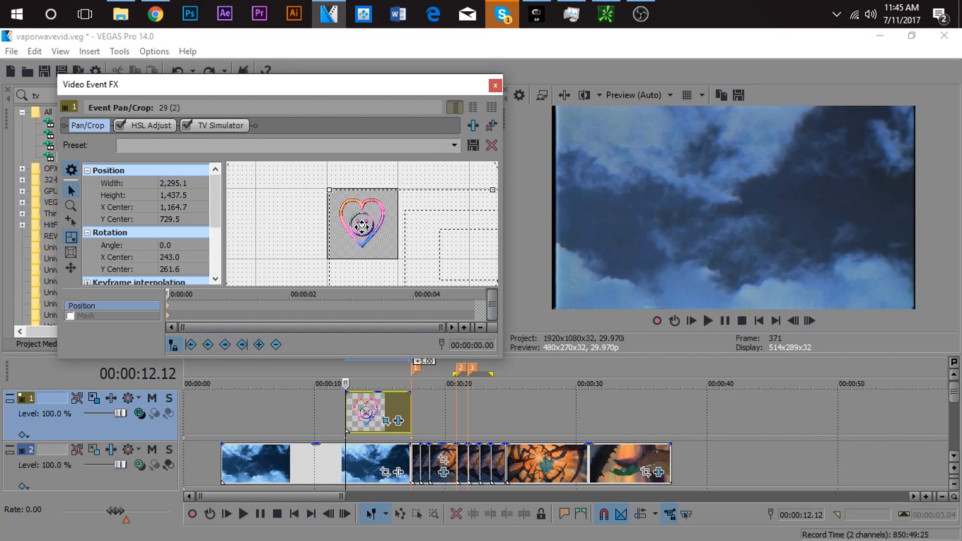
scroll(366, 243, down, 4)
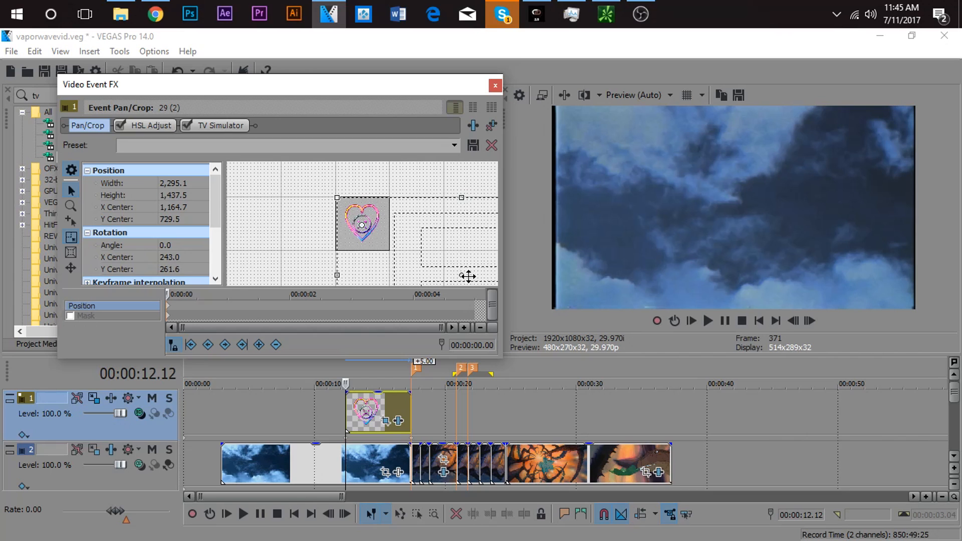
mouse_move(461, 275)
mouse_down()
mouse_move(452, 273)
mouse_move(460, 275)
mouse_up()
click(809, 322)
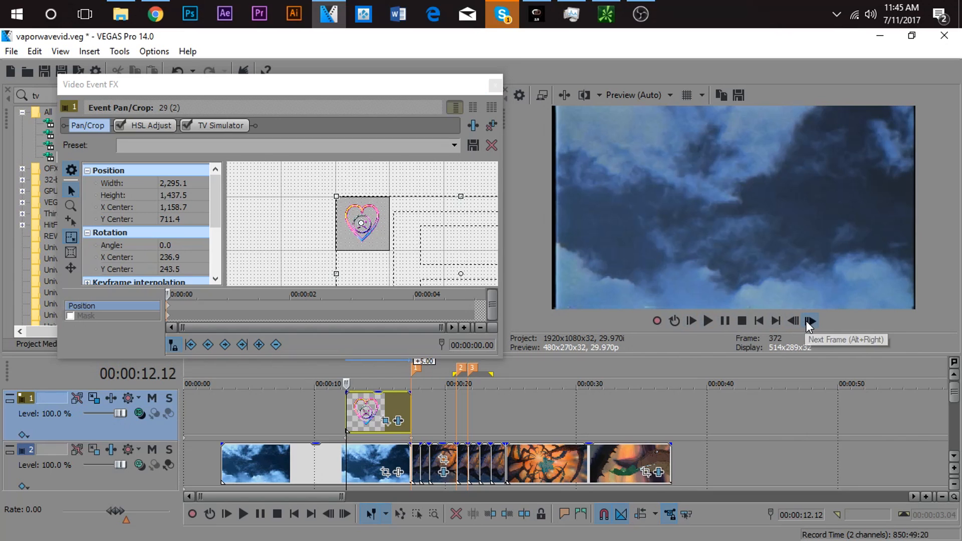
Play the middle of the heart event to check the heart's path with the shifted rotation centre
click(361, 404)
key(space)
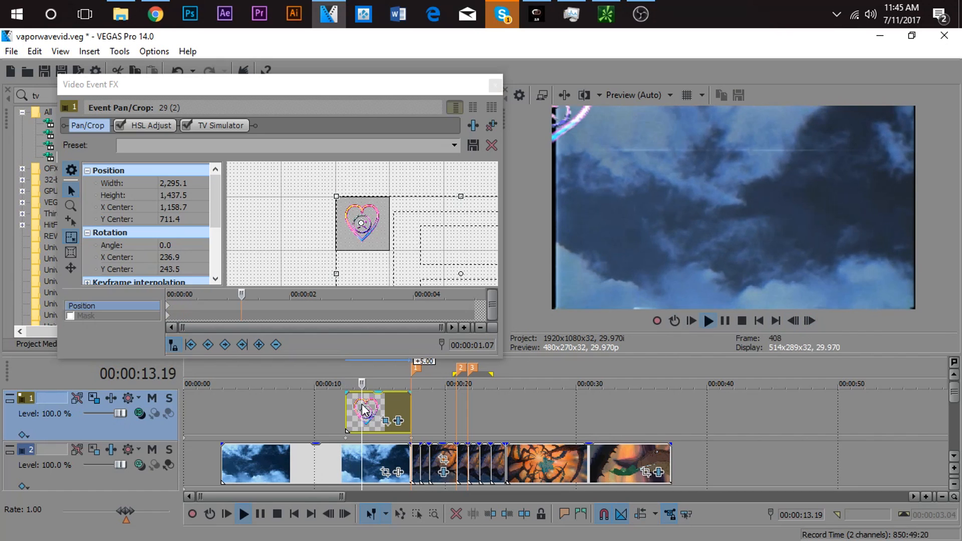
key(space)
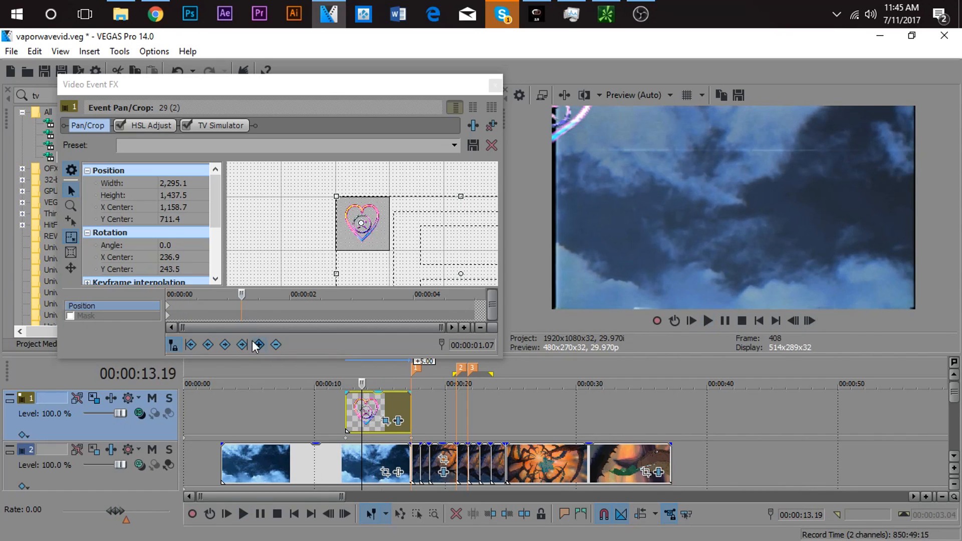
Undo the rotation centre and crop frame changes and the deletion of the 0.11 s keyframe
key(ctrl+z)
key(ctrl+z)
key(ctrl+z)
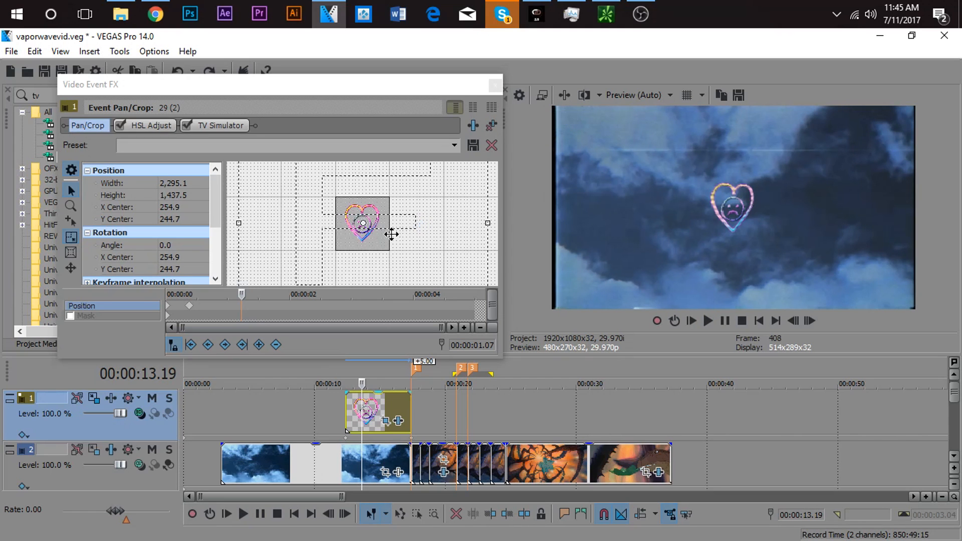
Replay the heart event from its start and inspect frames at and after the 0.11 s keyframe
click(190, 305)
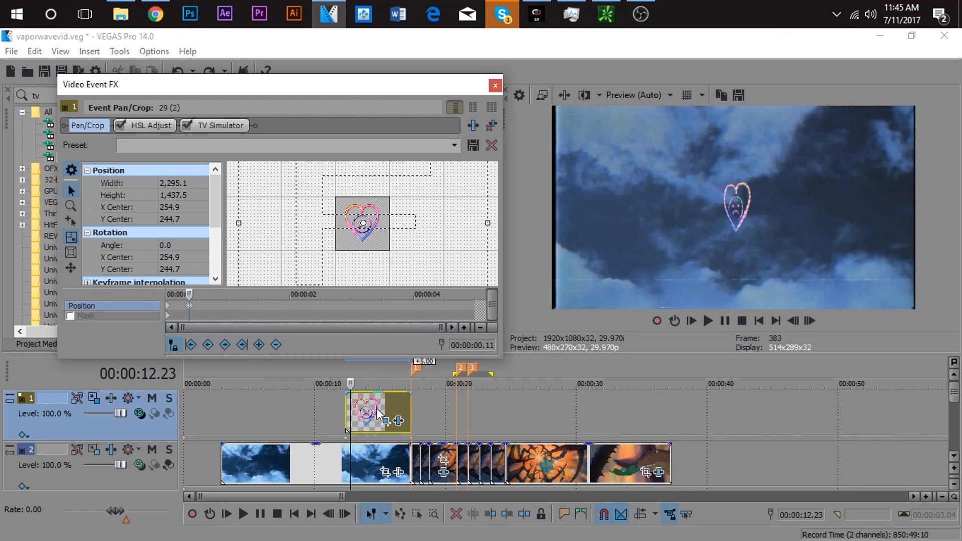
click(345, 407)
key(space)
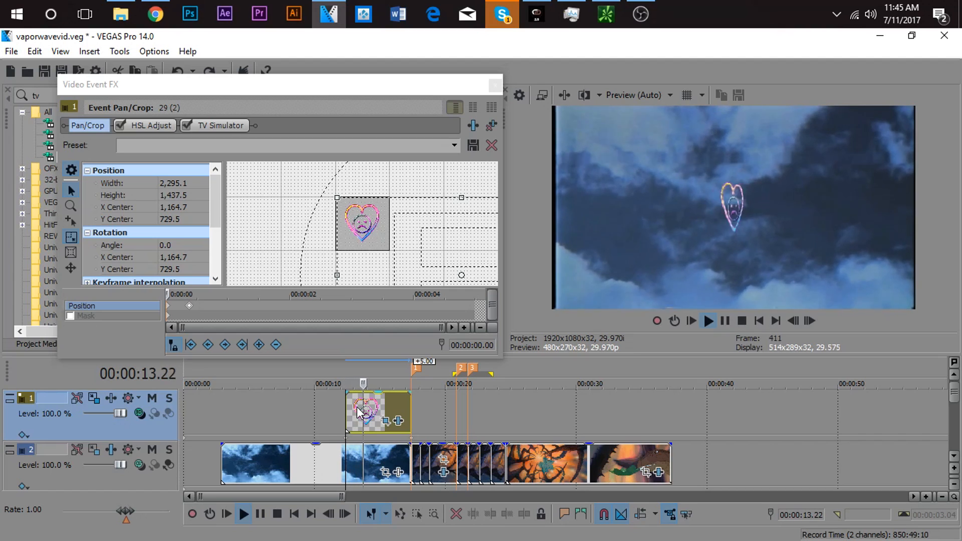
key(space)
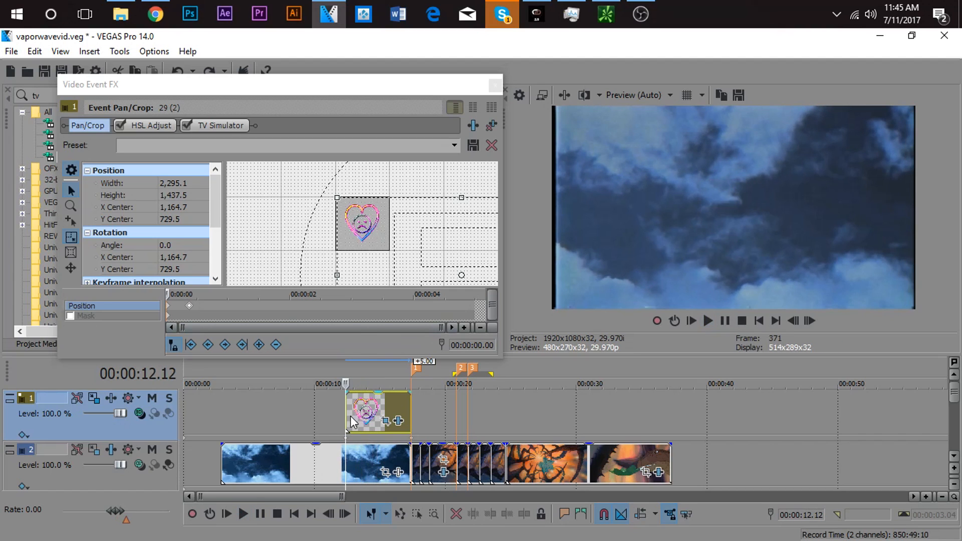
click(368, 420)
click(190, 299)
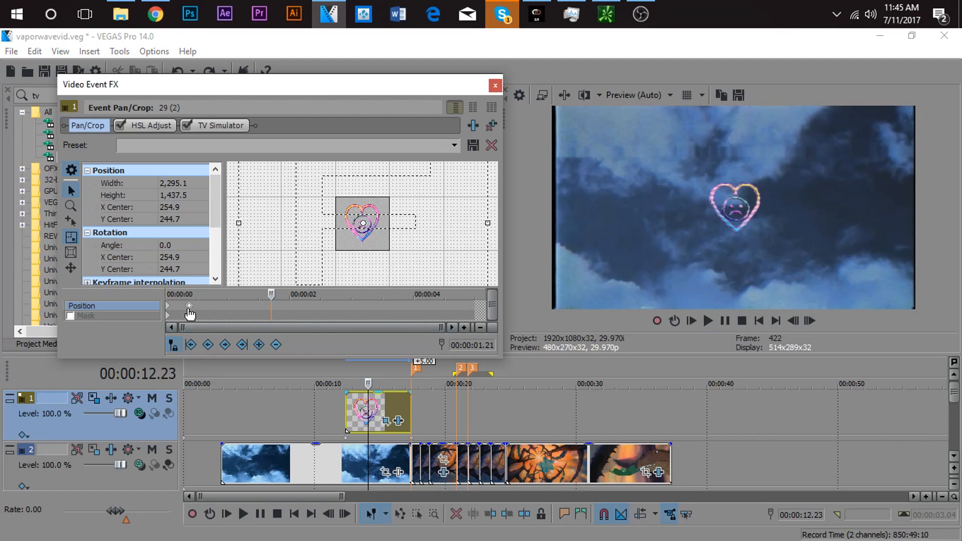
click(359, 416)
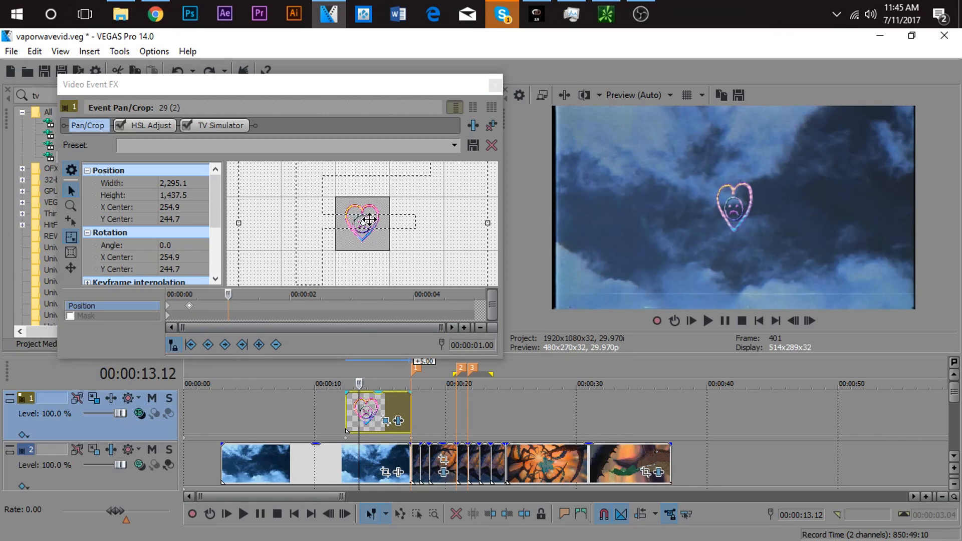
Replay the heart event from its first position keyframe, check frames from the 0.11 s keyframe onward, and close its effects window
key(space)
key(space)
click(168, 305)
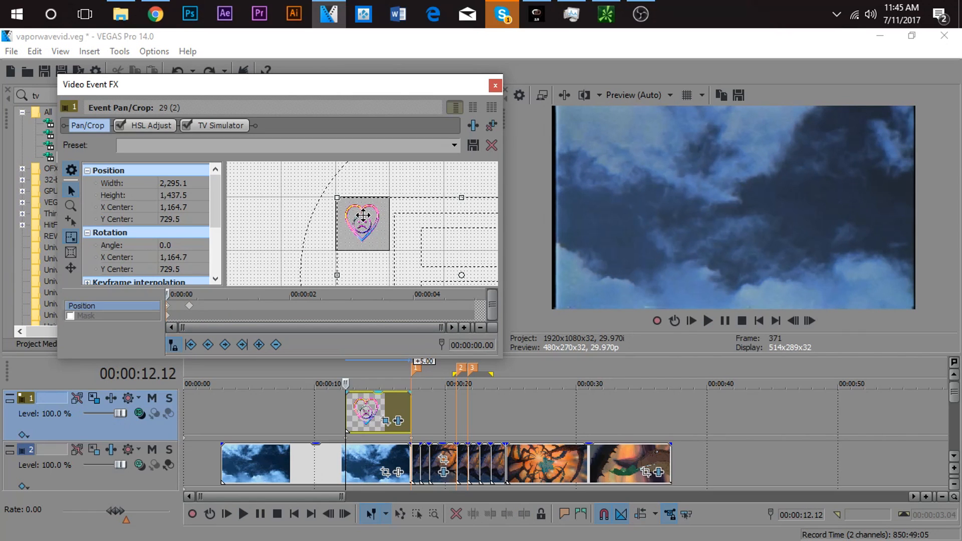
click(368, 410)
key(space)
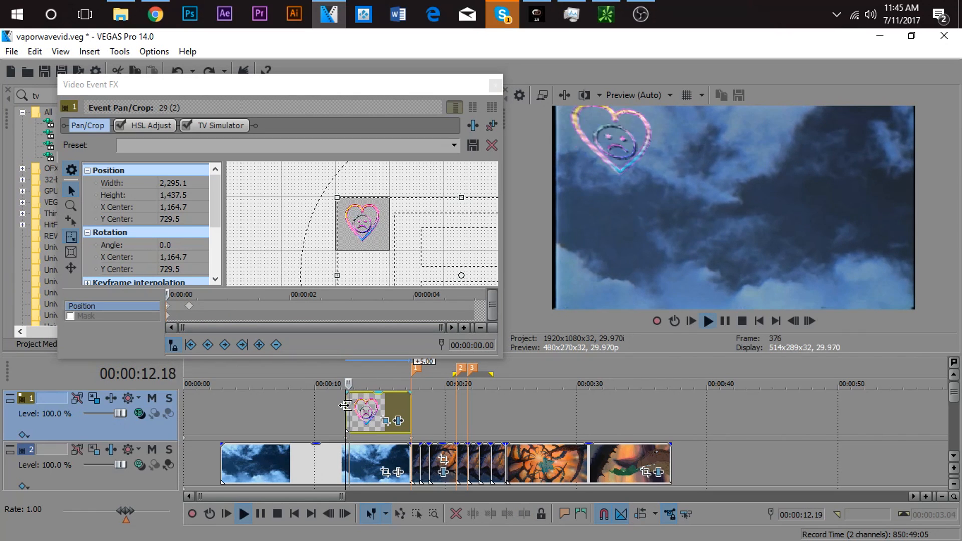
key(space)
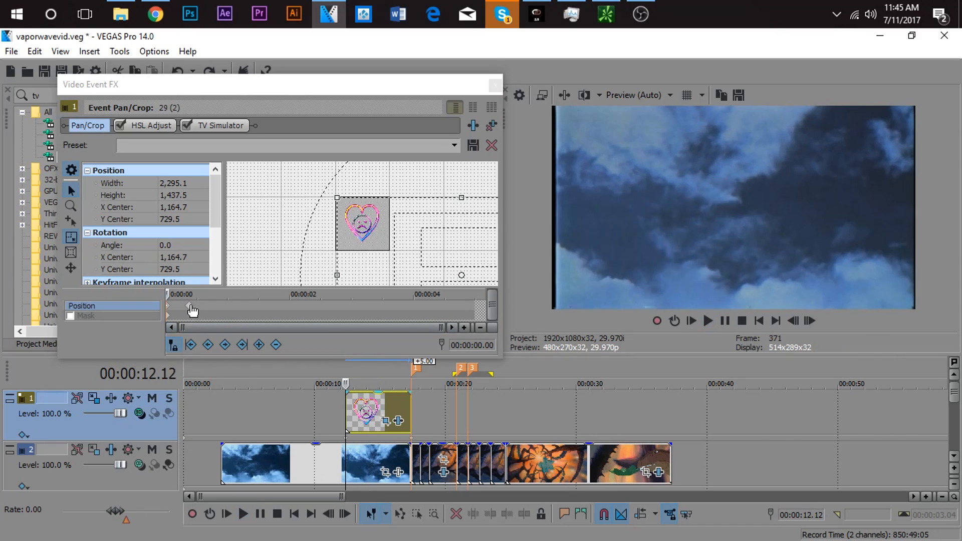
click(189, 306)
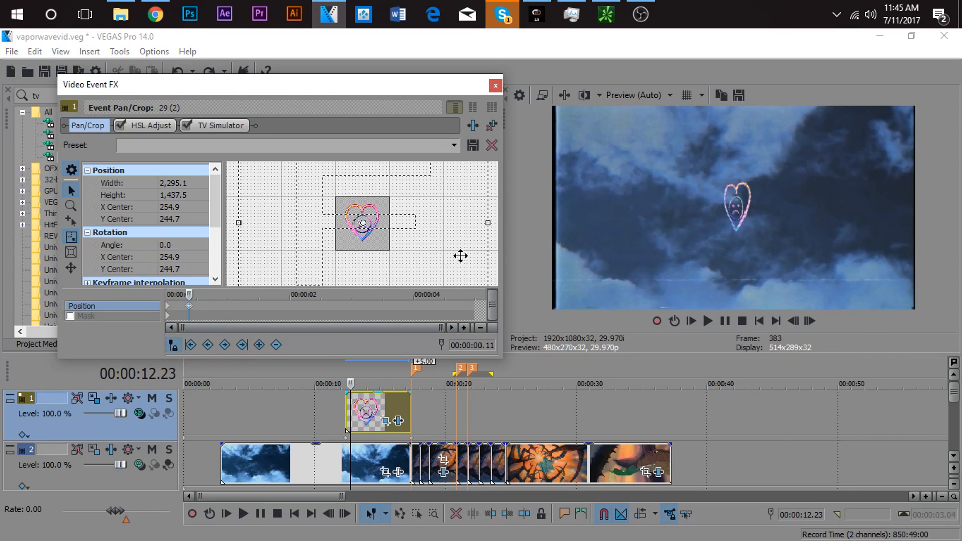
click(360, 404)
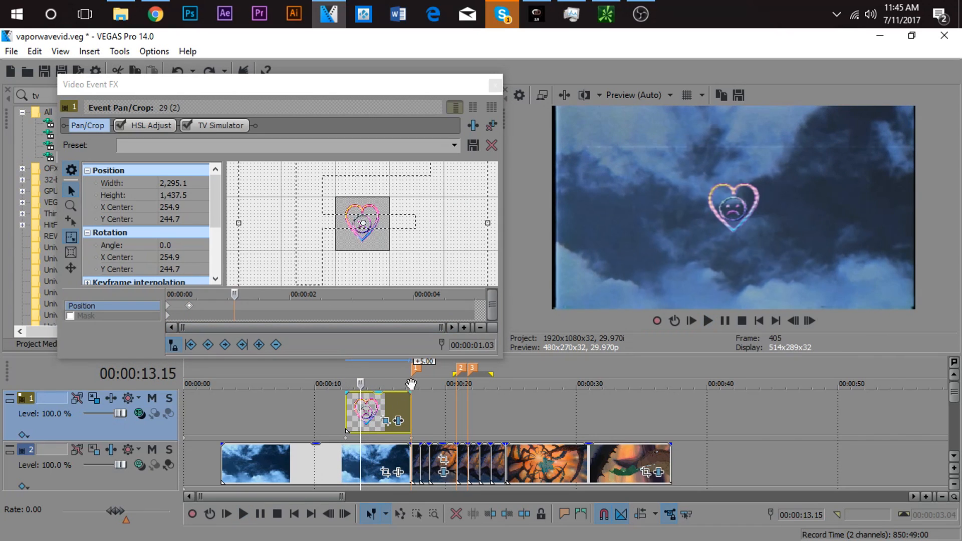
click(496, 86)
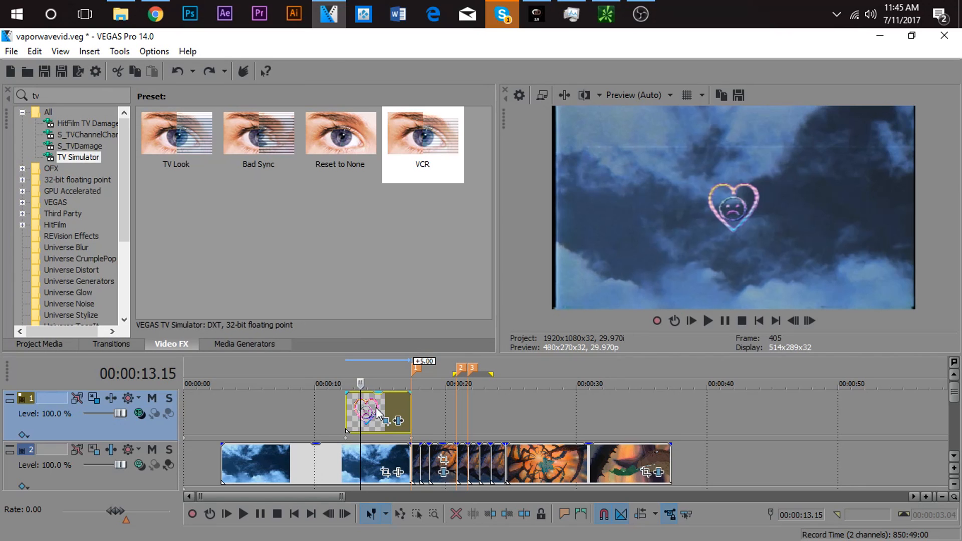
Place CHECKÇ.gif from the project media on track 1 at 00:00:18.26, after the heart event, and preview it
click(59, 342)
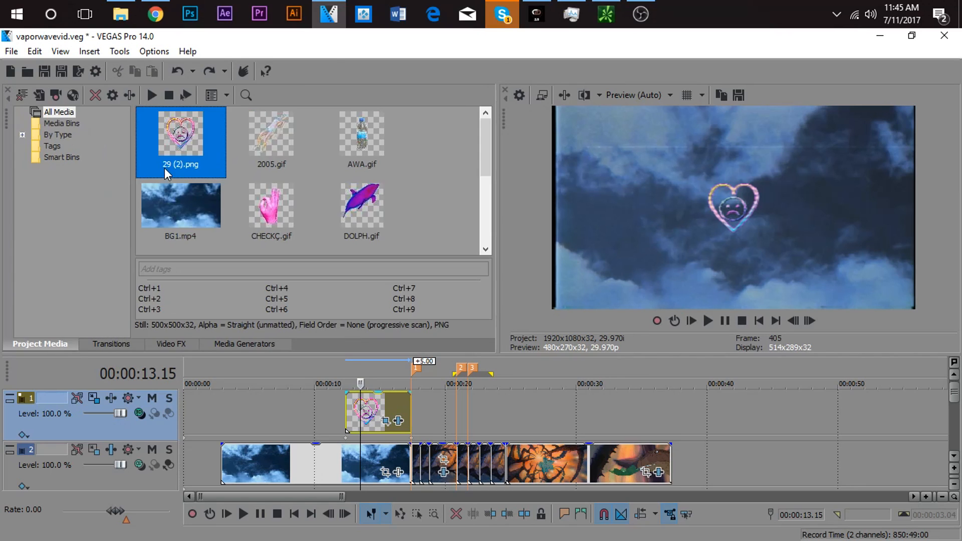
click(273, 205)
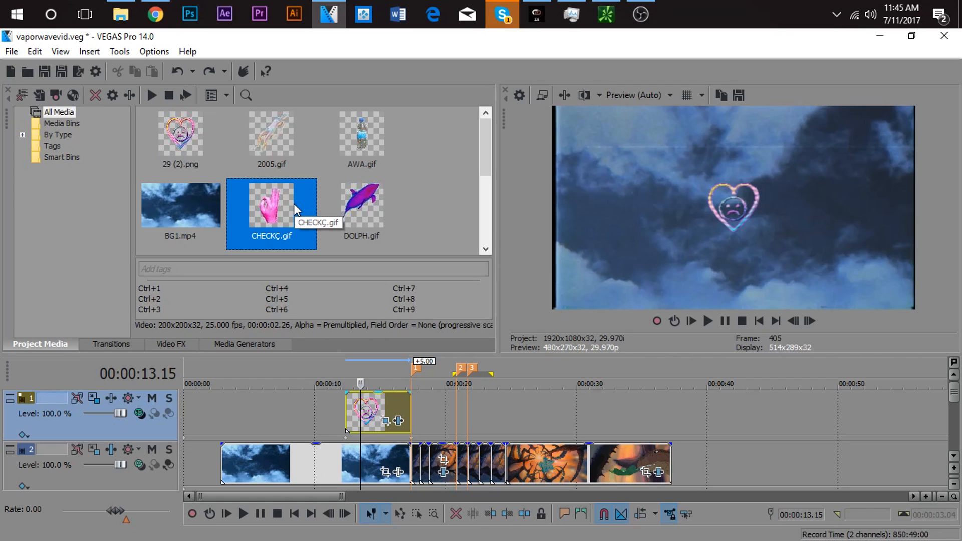
drag(294, 204, 438, 416)
click(437, 415)
click(431, 412)
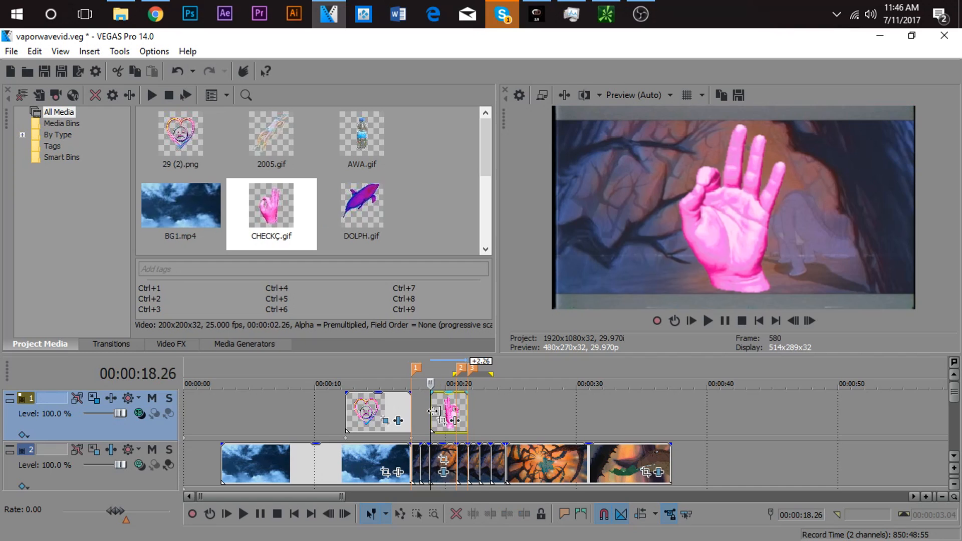
key(space)
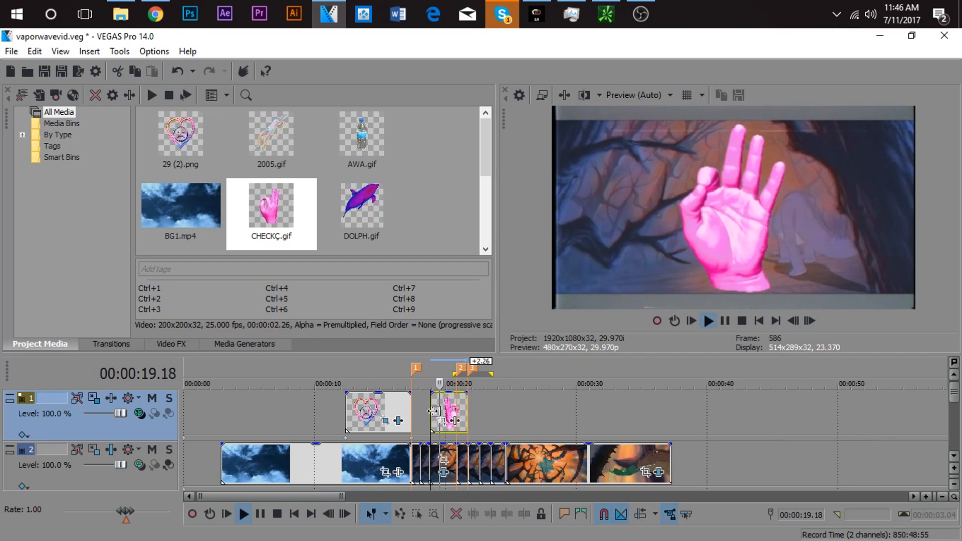
key(space)
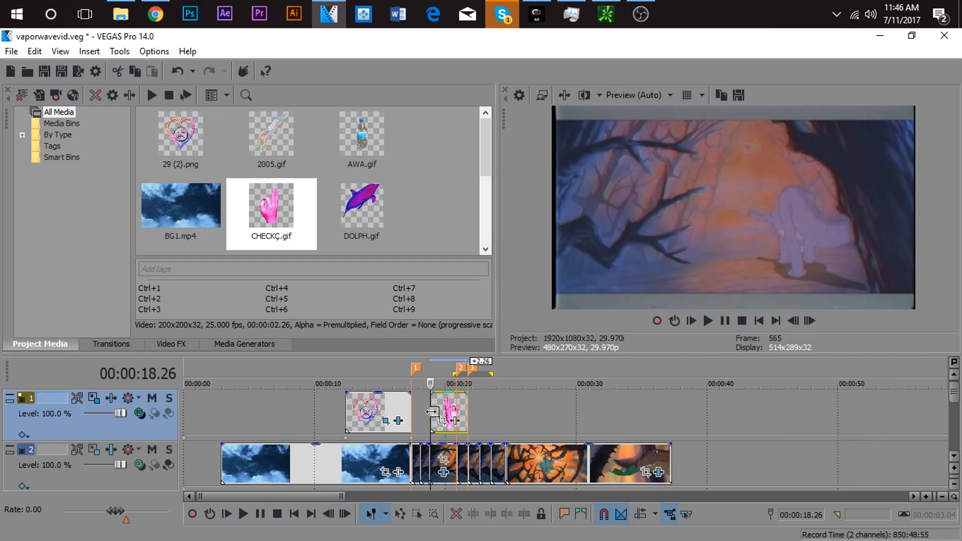
Compare frames across the heart event, the gap after it and the hand event, and show track 1's position keyframe row
scroll(441, 412, up, 5)
scroll(448, 412, down, 6)
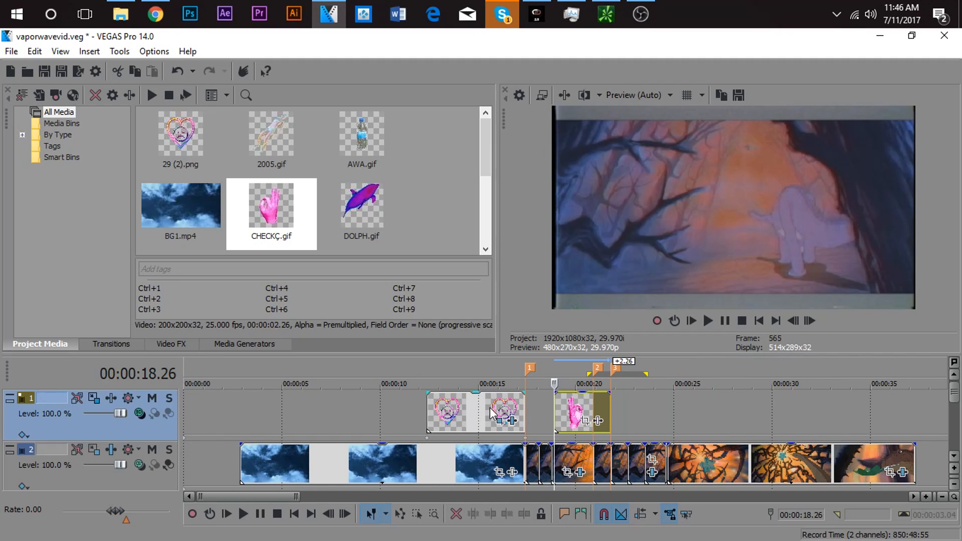
click(441, 412)
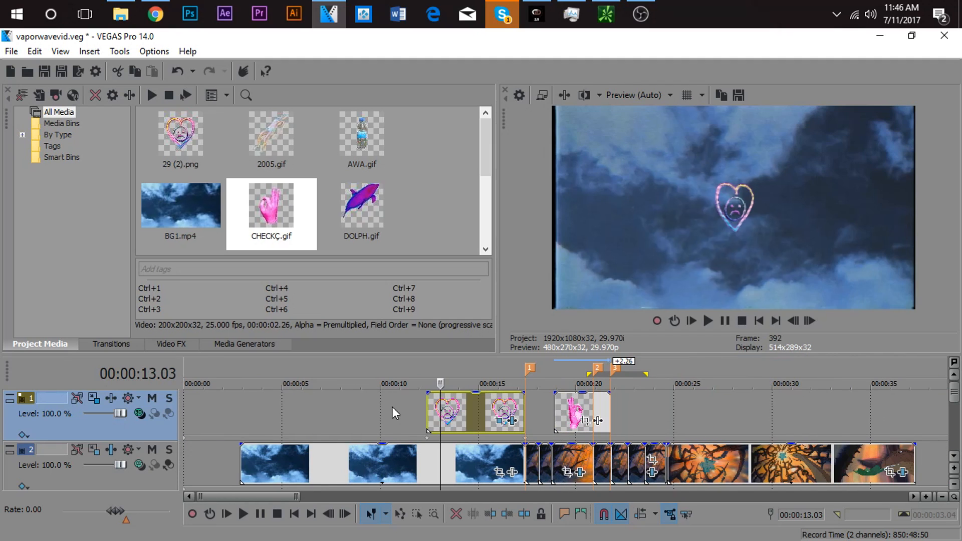
click(393, 411)
click(489, 413)
click(550, 414)
scroll(541, 432, down, 3)
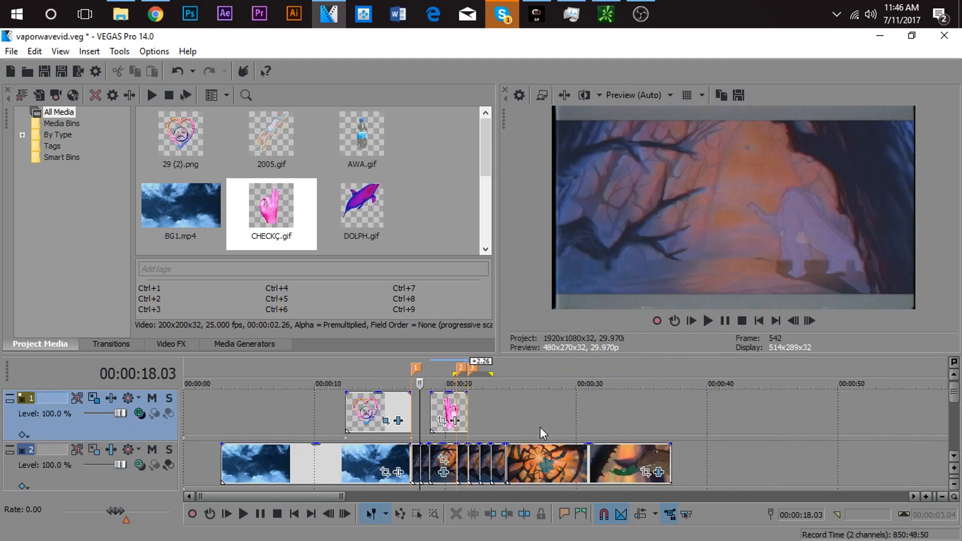
click(411, 444)
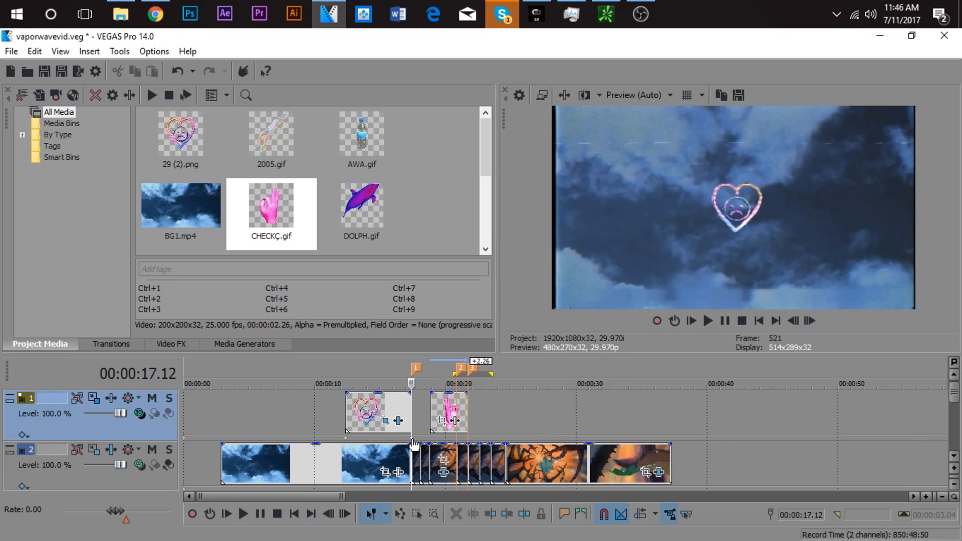
click(439, 419)
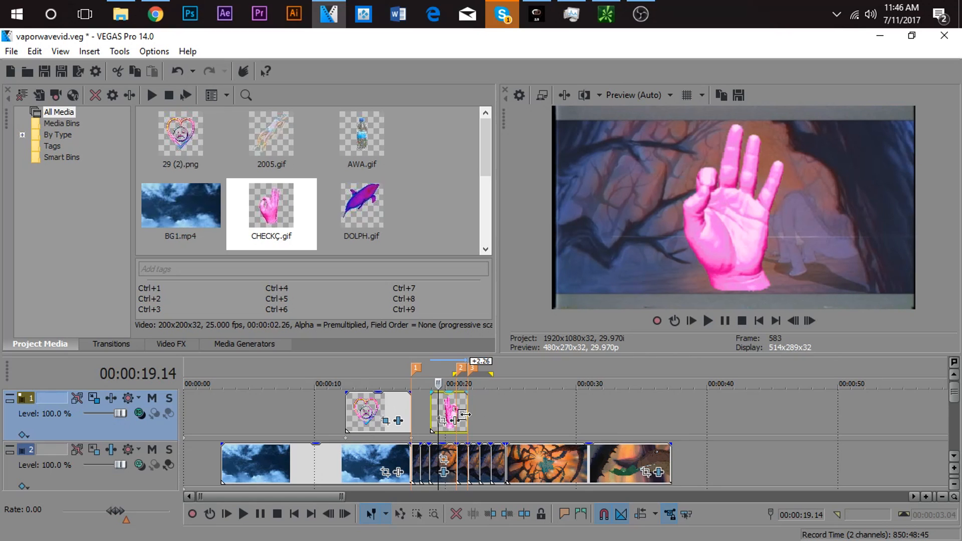
click(420, 440)
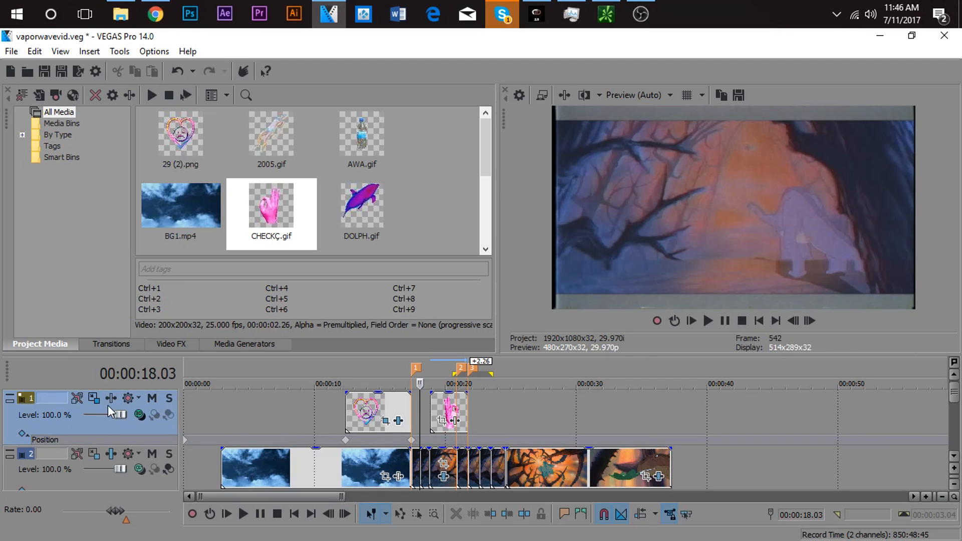
Play the heart event and the hand event, each from its start, to compare how they enter the picture
click(343, 411)
key(space)
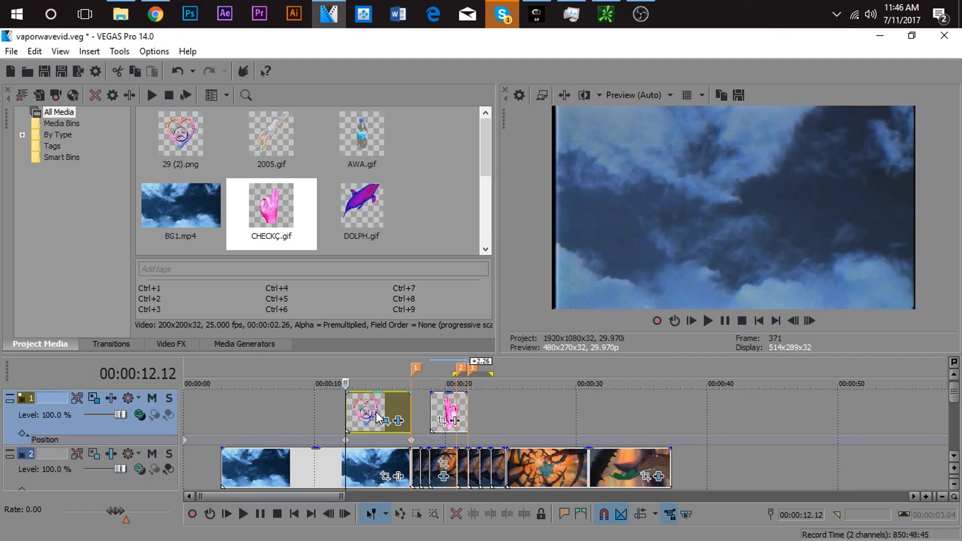
key(space)
click(433, 403)
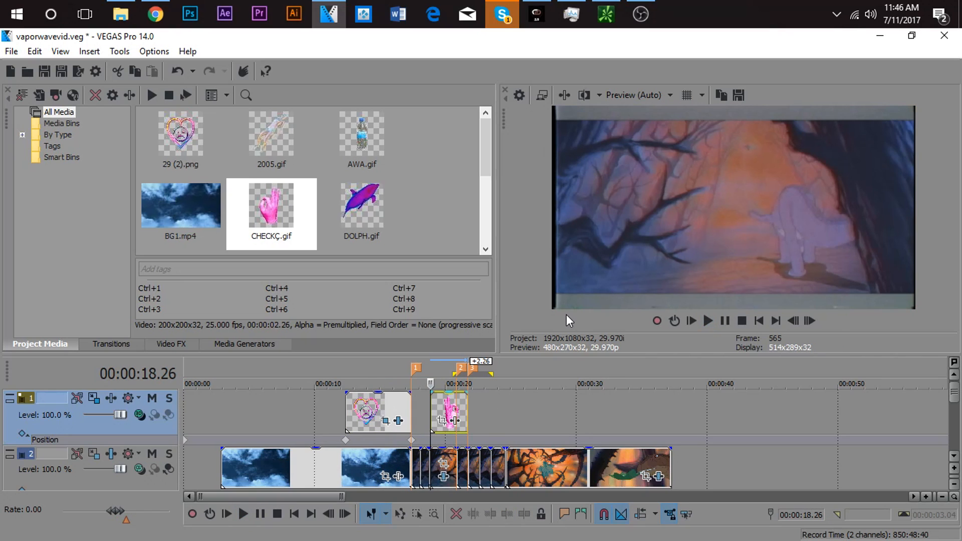
key(space)
key(space)
Apply the TV Simulator effect with the VCR preset to the hand event
click(456, 407)
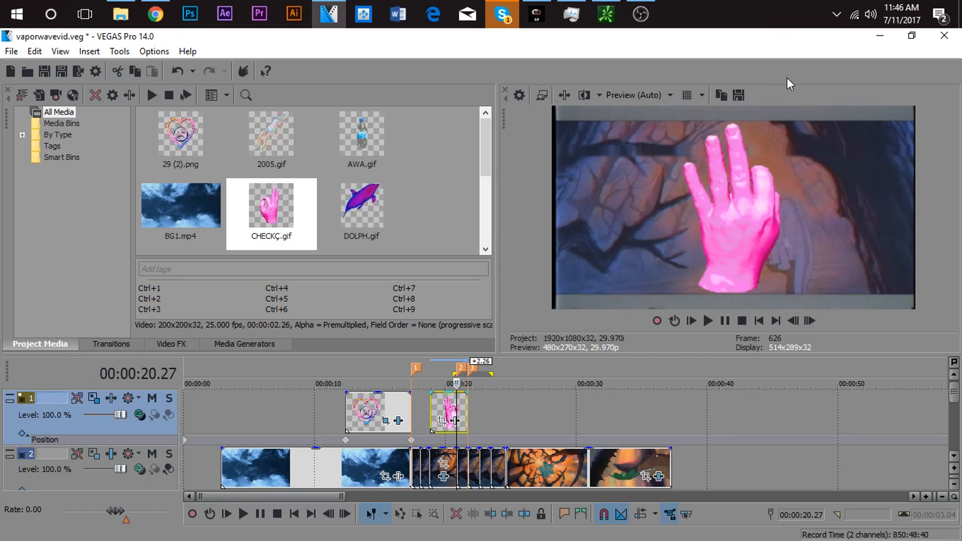
click(179, 344)
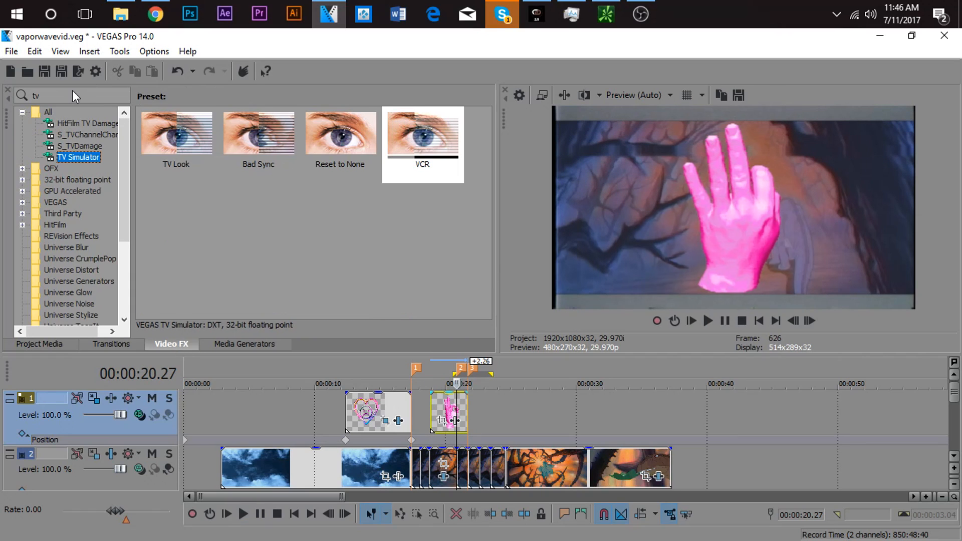
click(432, 145)
drag(433, 145, 456, 416)
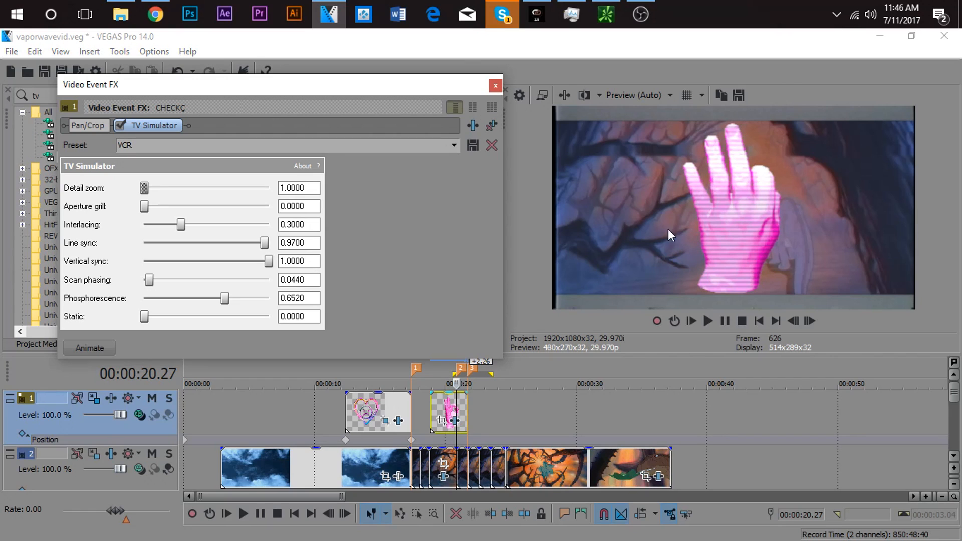
click(495, 85)
Find the HSL Adjust effect and apply its "quater sat" preset to the hand event
drag(51, 96, 2, 92)
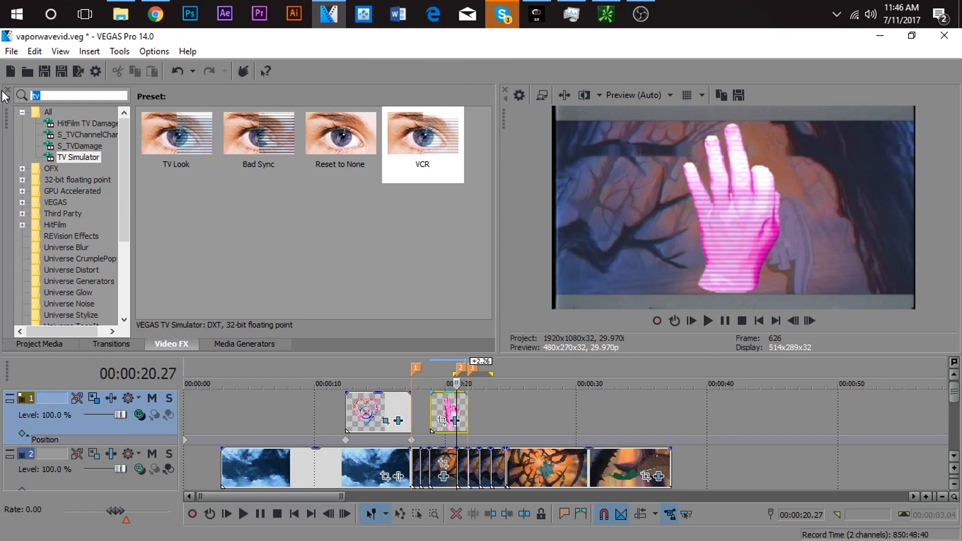
text(hsl)
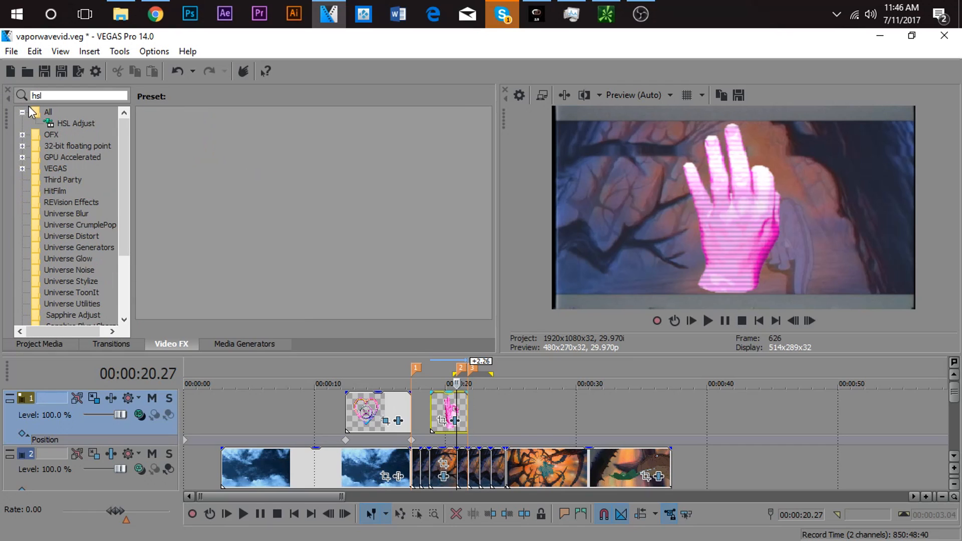
click(78, 125)
drag(328, 220, 445, 414)
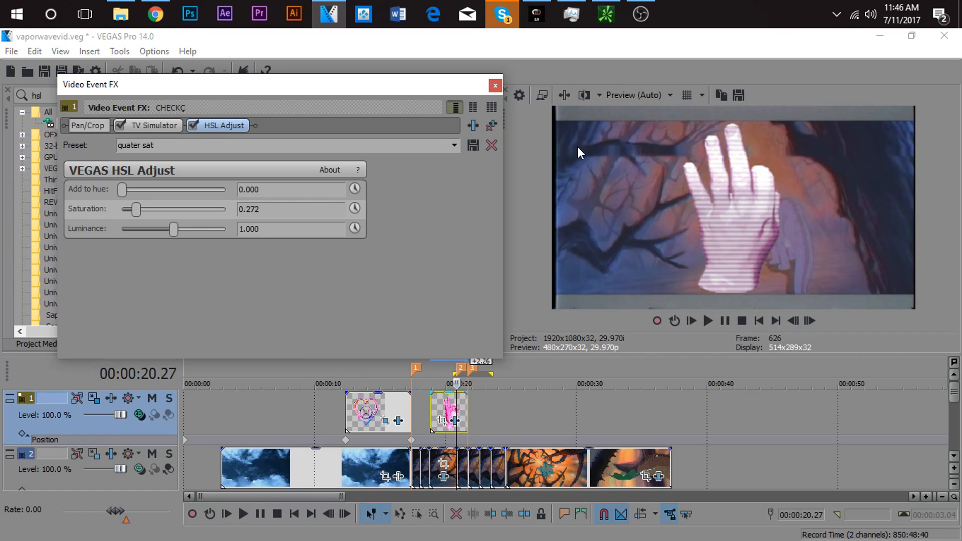
click(495, 85)
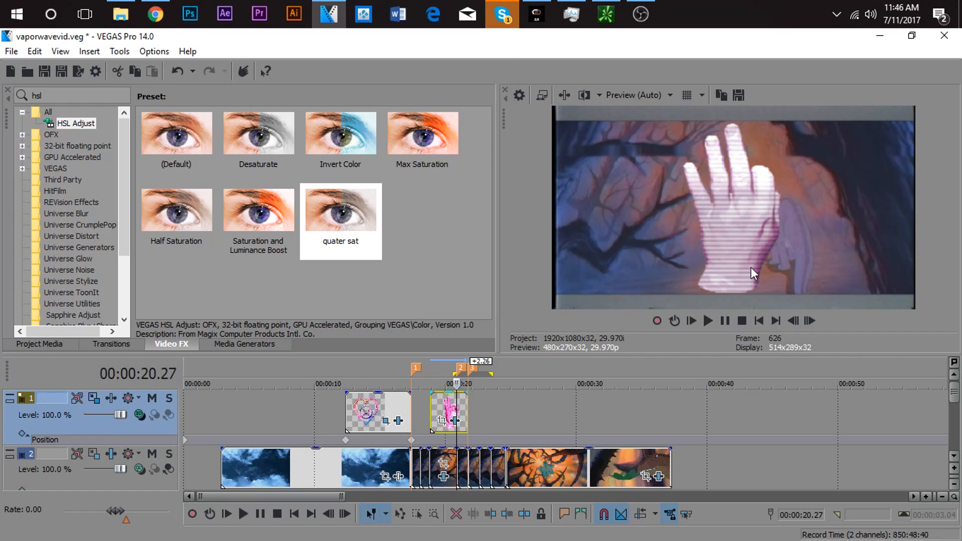
Play the hand event and inspect several of its frames to judge the VCR and saturation effects
click(435, 403)
click(451, 402)
click(458, 402)
click(433, 405)
key(space)
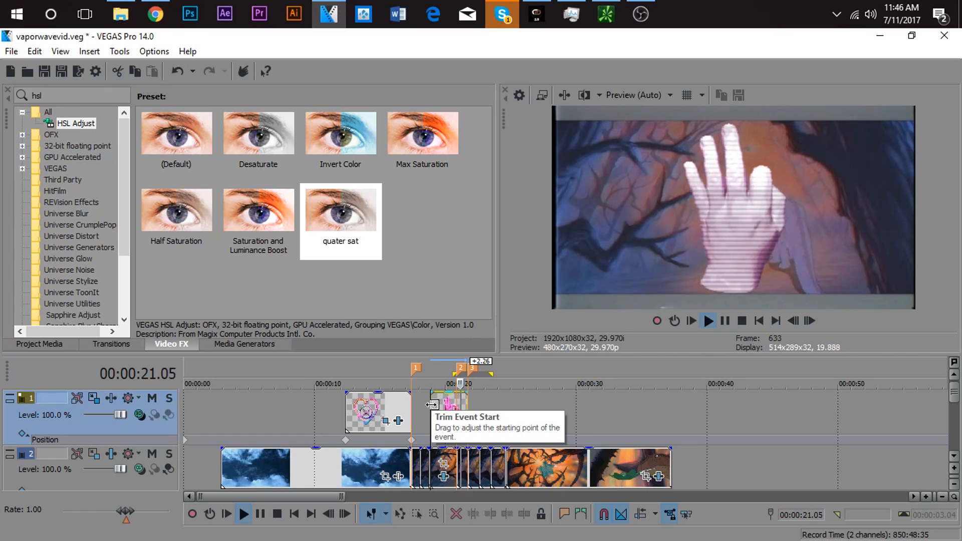
key(space)
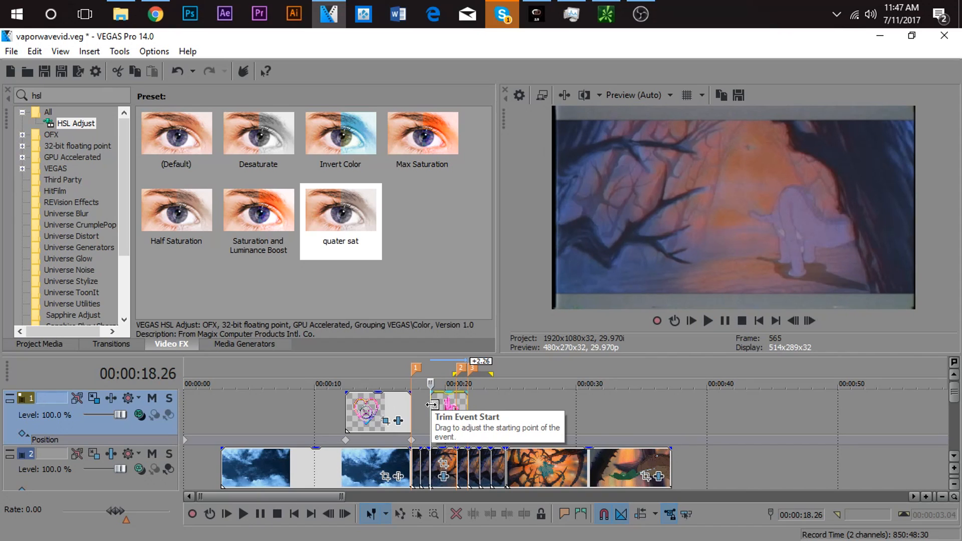
click(441, 408)
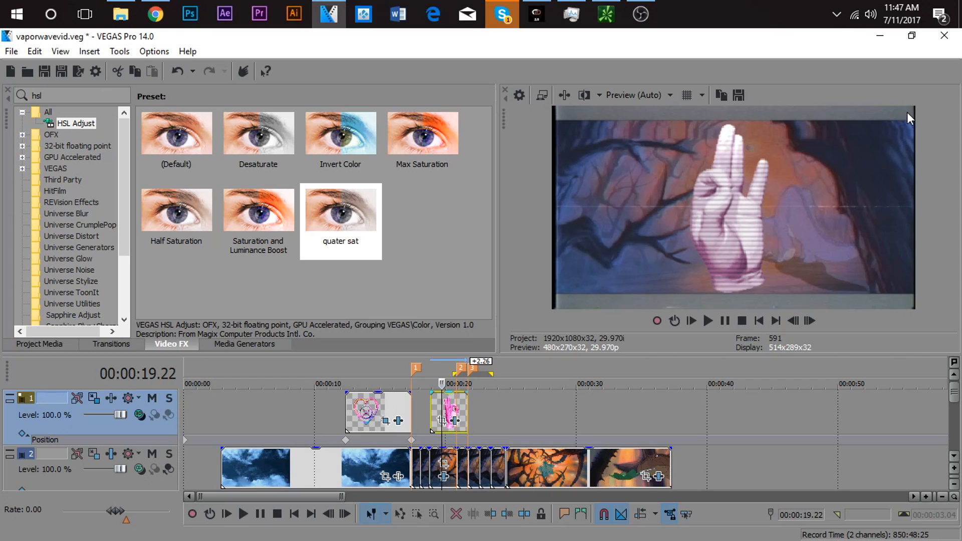
click(434, 406)
click(446, 410)
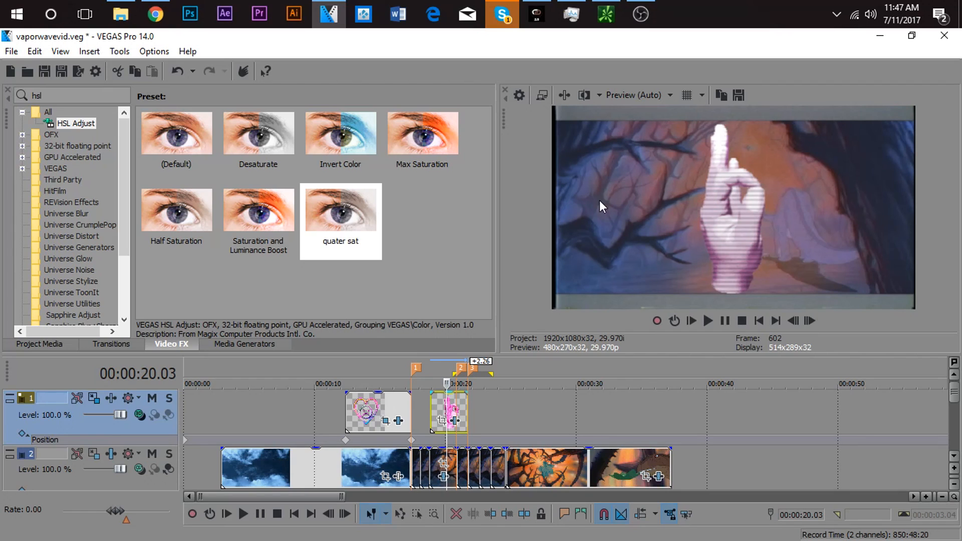
In the hand event's properties, disable resampling and turn off Maintain aspect ratio
right_click(442, 411)
click(478, 531)
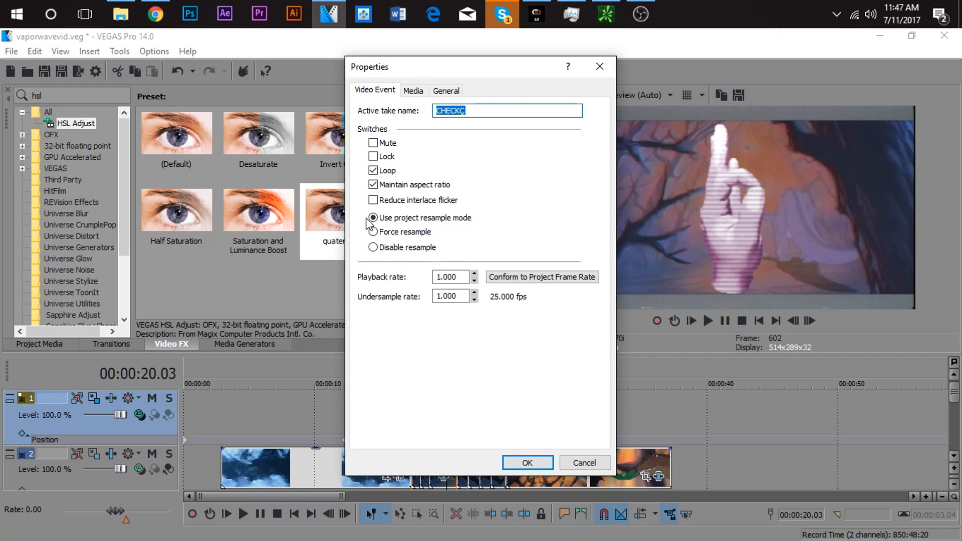
click(373, 184)
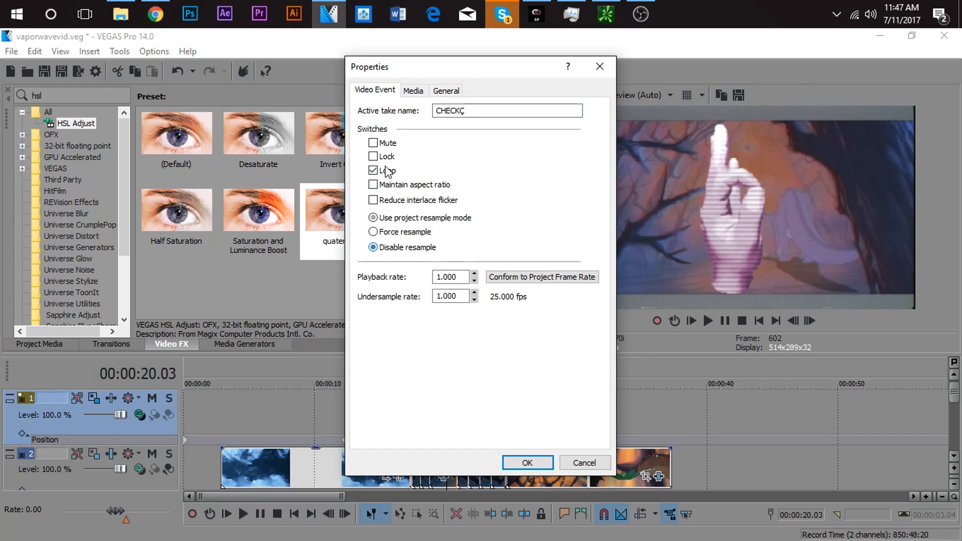
click(526, 462)
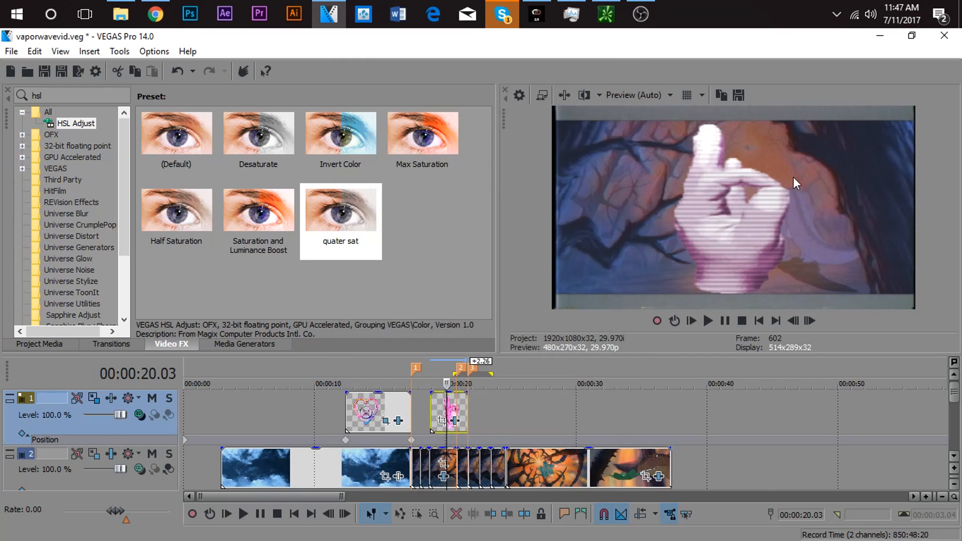
Widen the hand event's Pan/Crop frame to 336.7 and move its center to X 213.1, Y 102.5, checking the result in playback
click(446, 420)
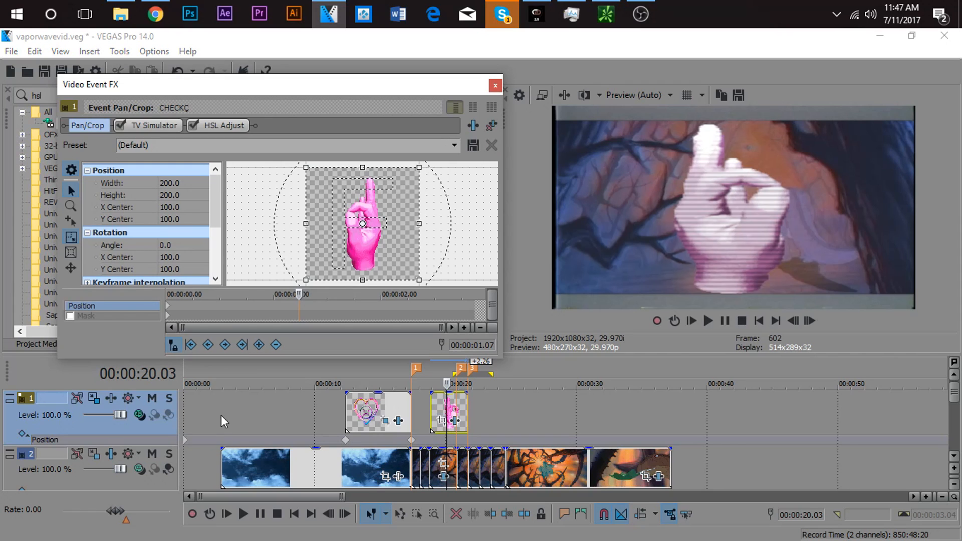
drag(419, 224, 496, 228)
click(173, 307)
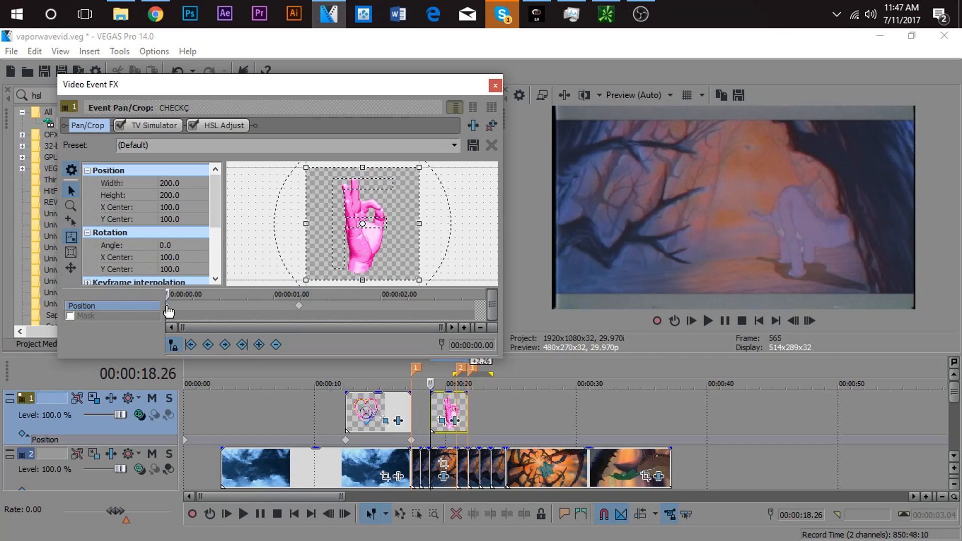
click(303, 308)
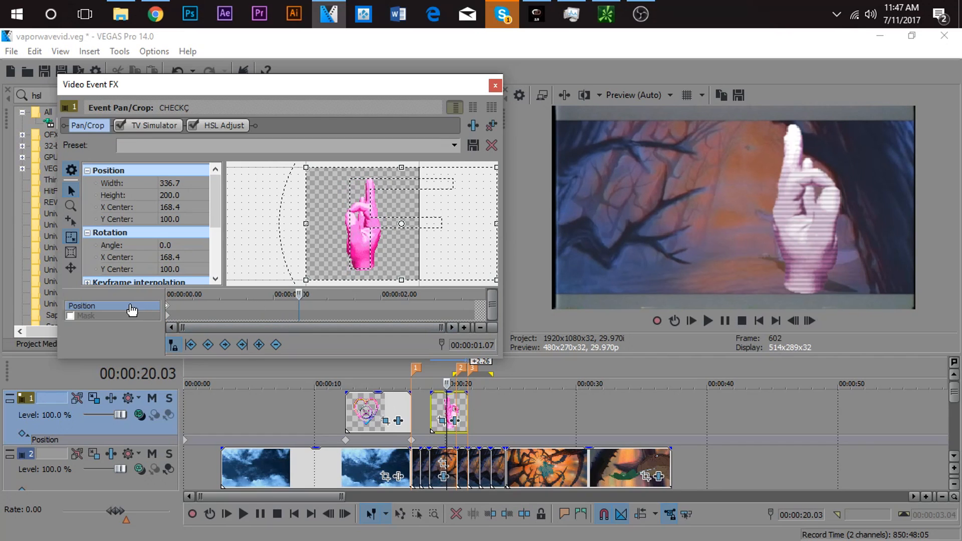
drag(342, 237, 369, 239)
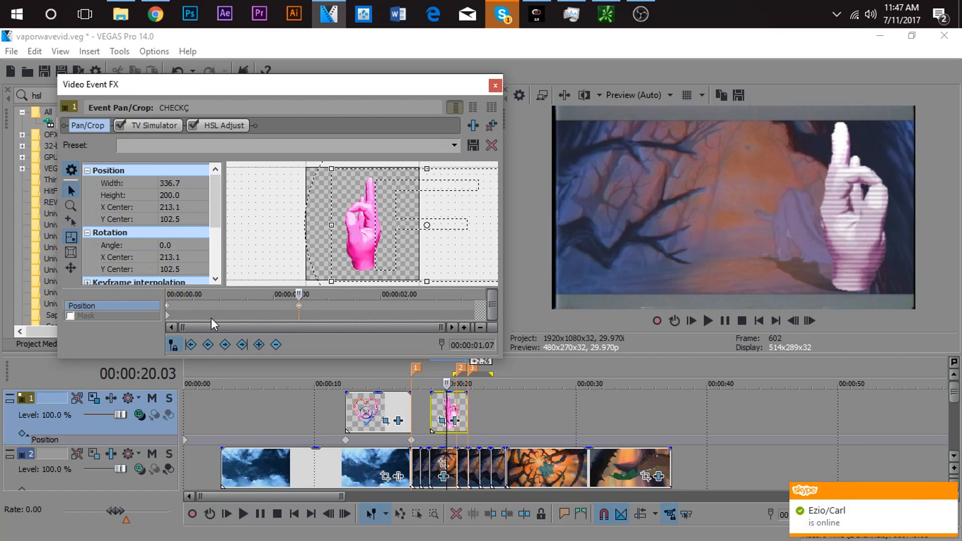
click(172, 311)
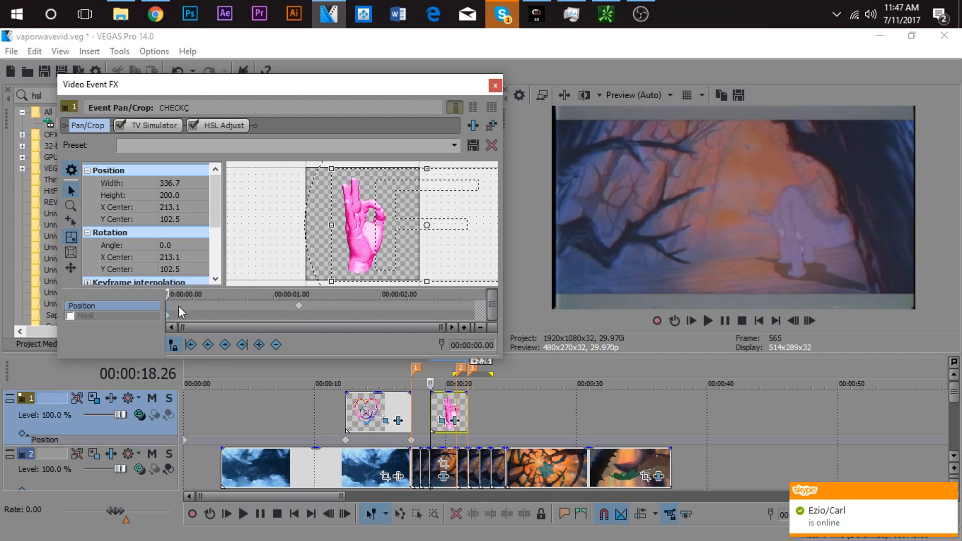
click(495, 85)
key(space)
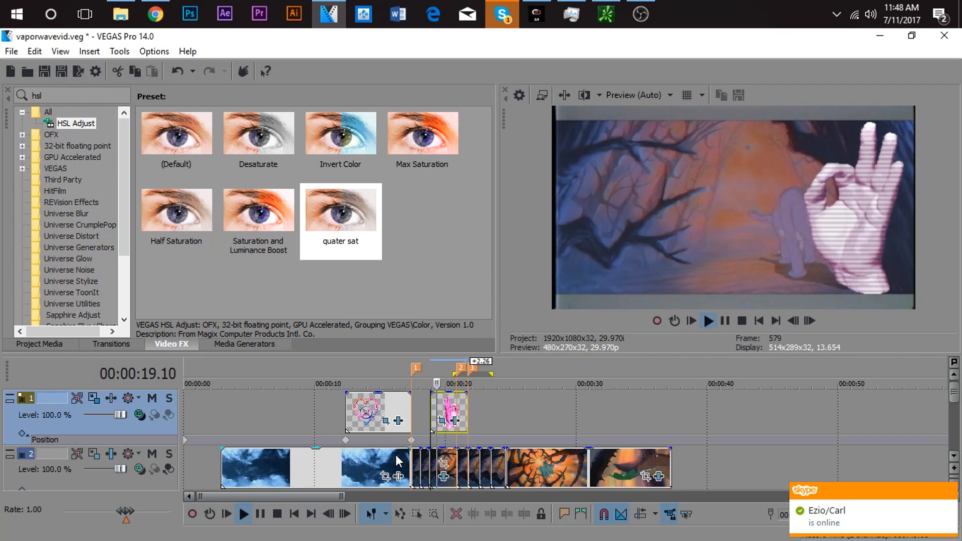
key(space)
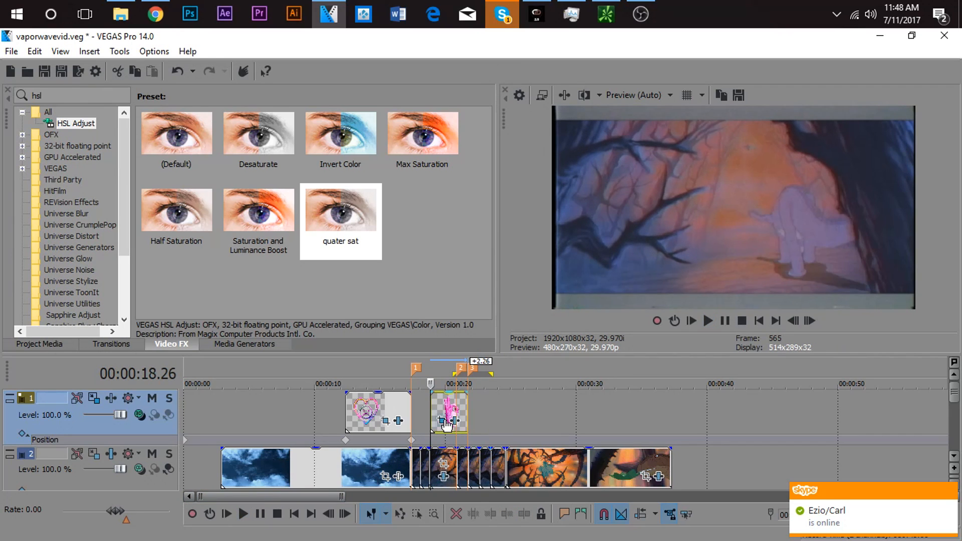
Insert a video track above the heart's track, copy the hand event onto it at the same time position, and play both hands
click(490, 410)
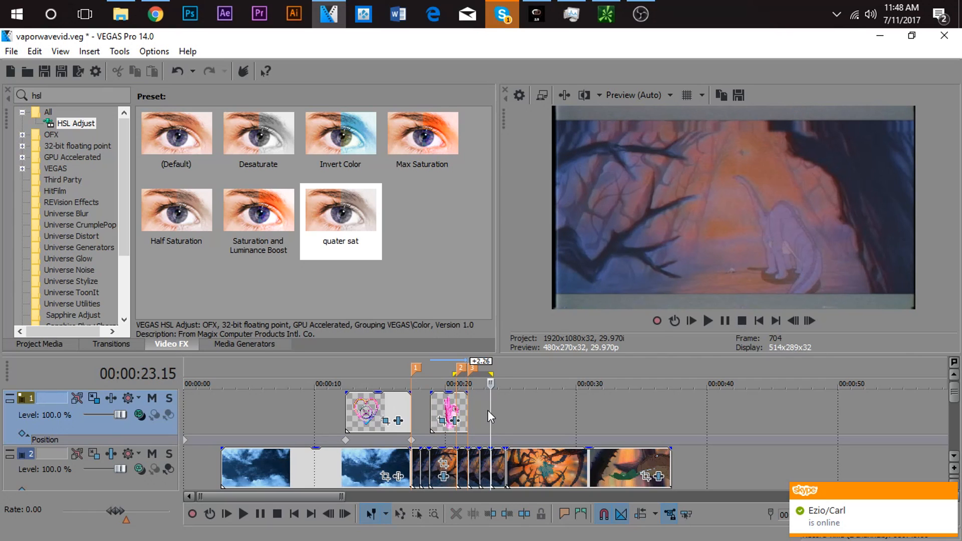
right_click(488, 410)
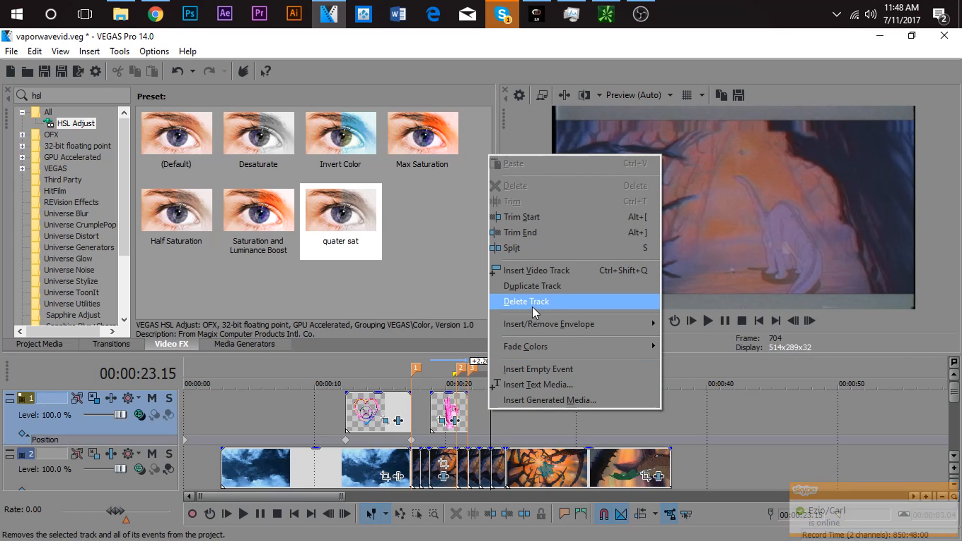
click(534, 271)
click(437, 413)
key(space)
key(space)
drag(437, 457, 446, 401)
click(446, 401)
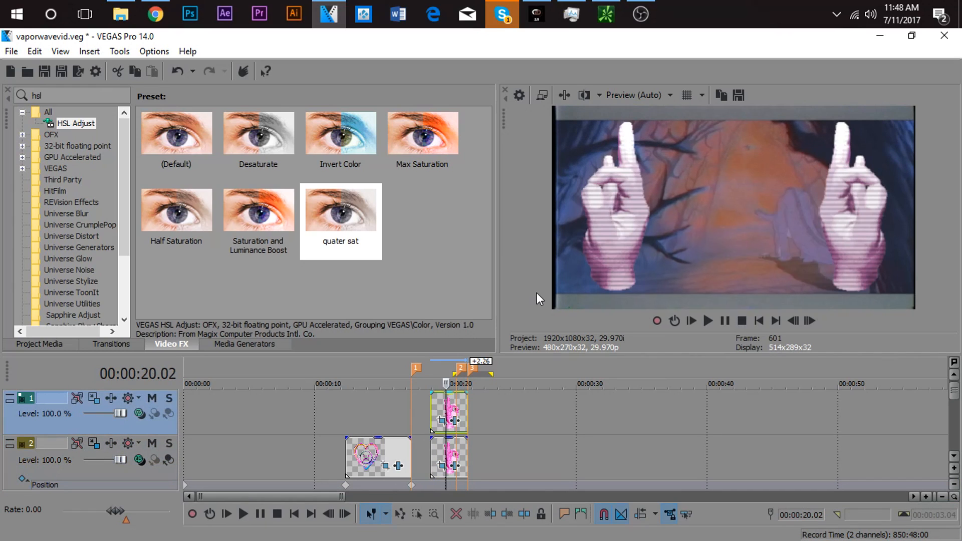
key(space)
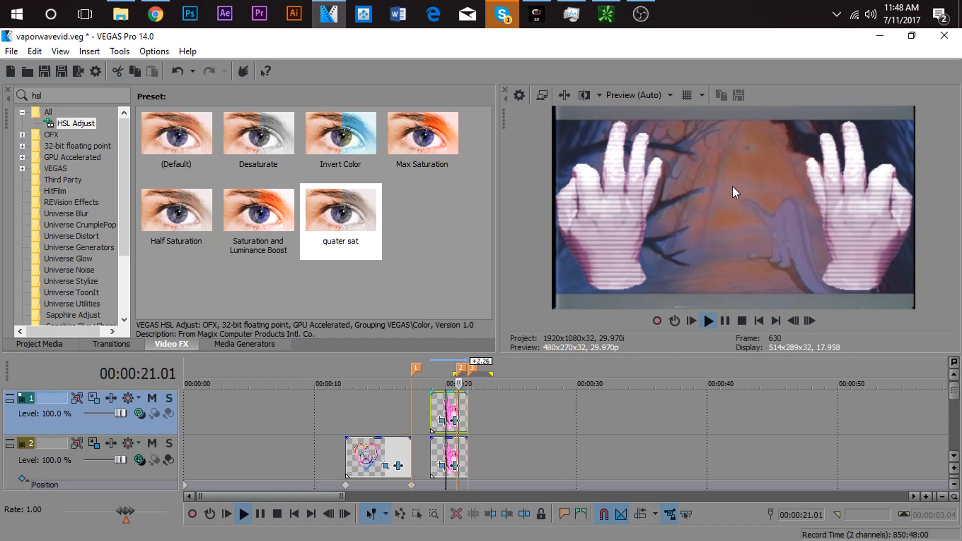
key(space)
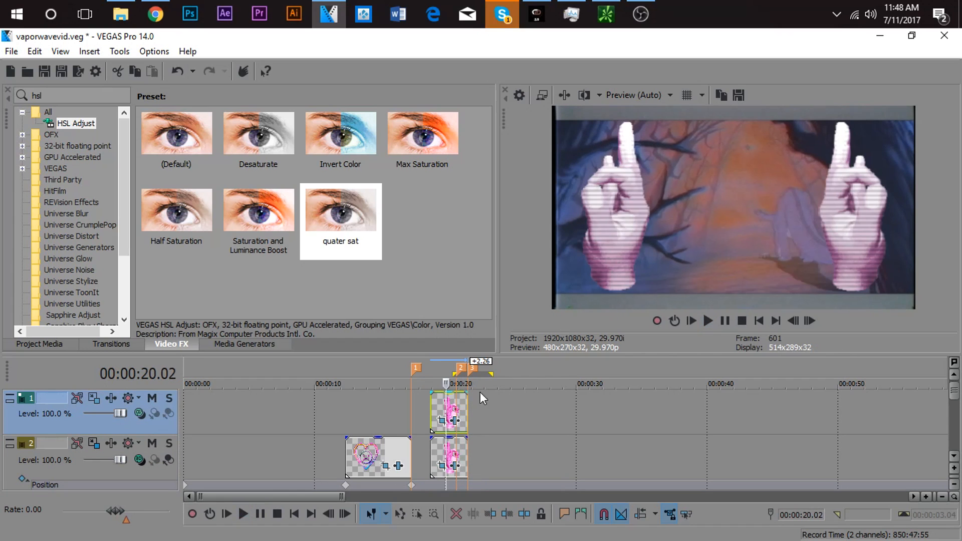
key(space)
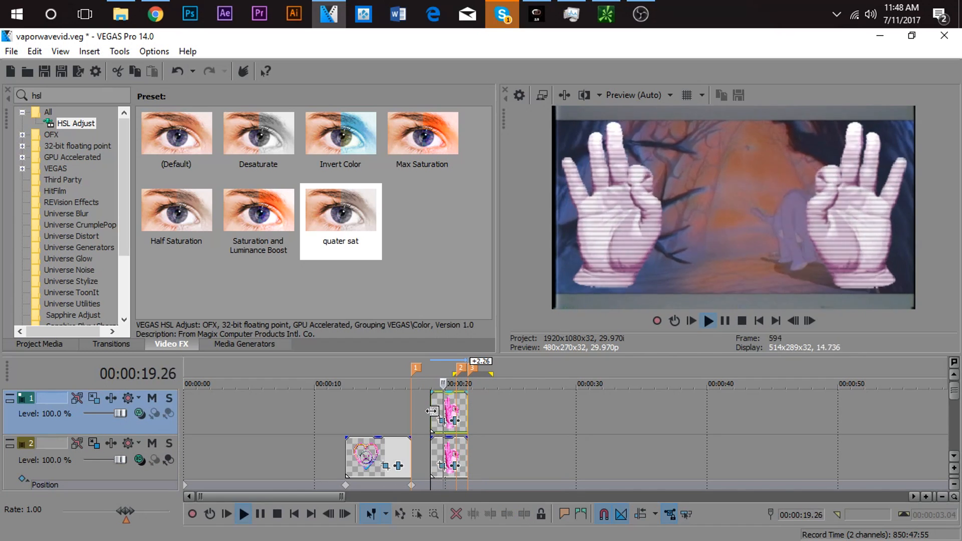
key(space)
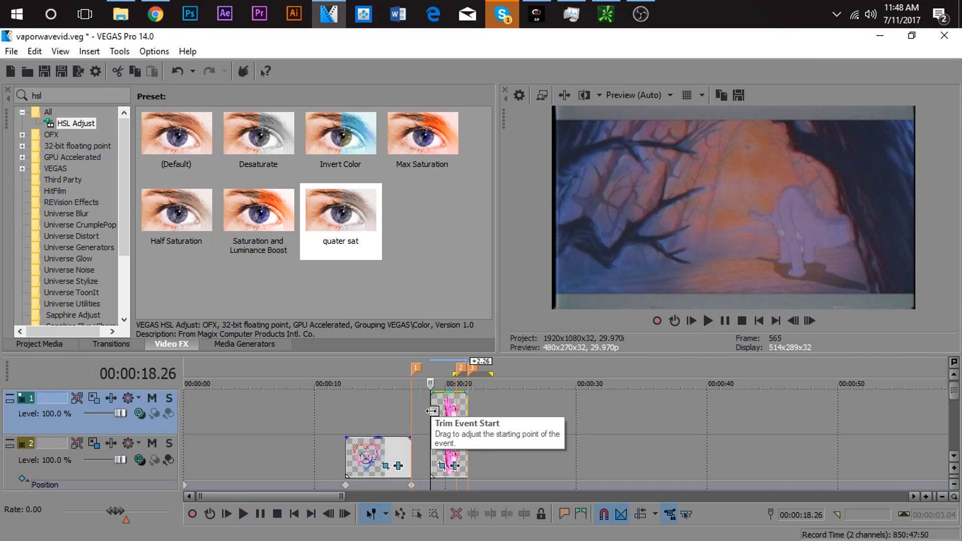
Insert another video track and move the original hand event from the heart's track onto it
click(447, 465)
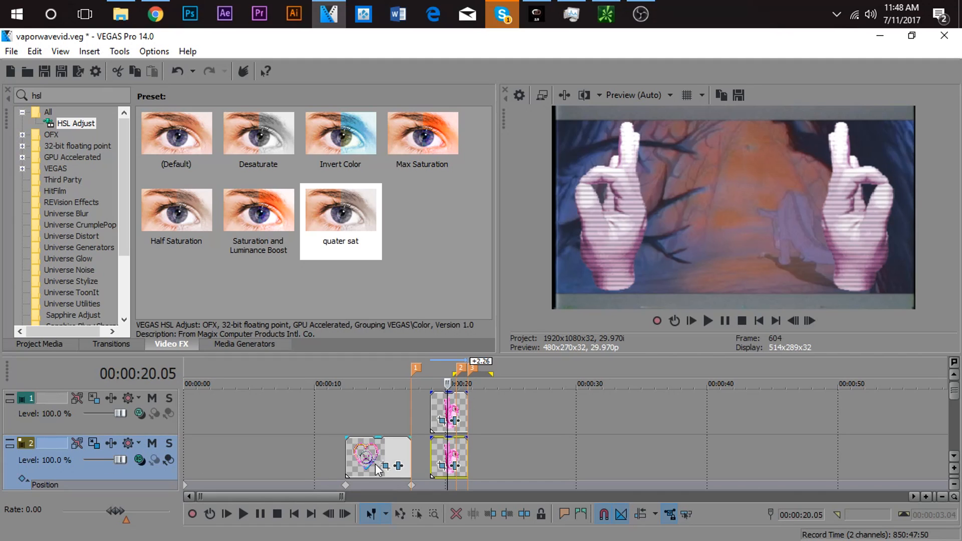
click(222, 455)
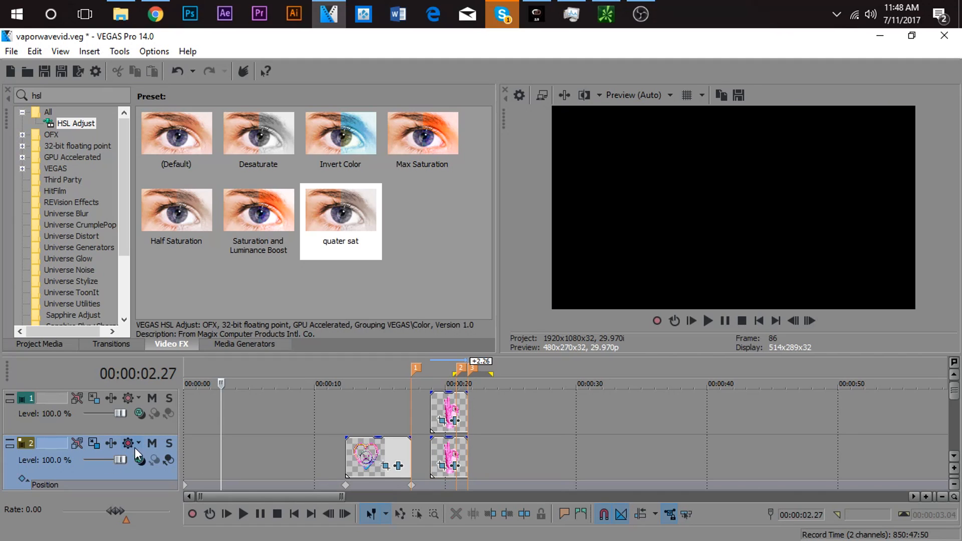
click(357, 459)
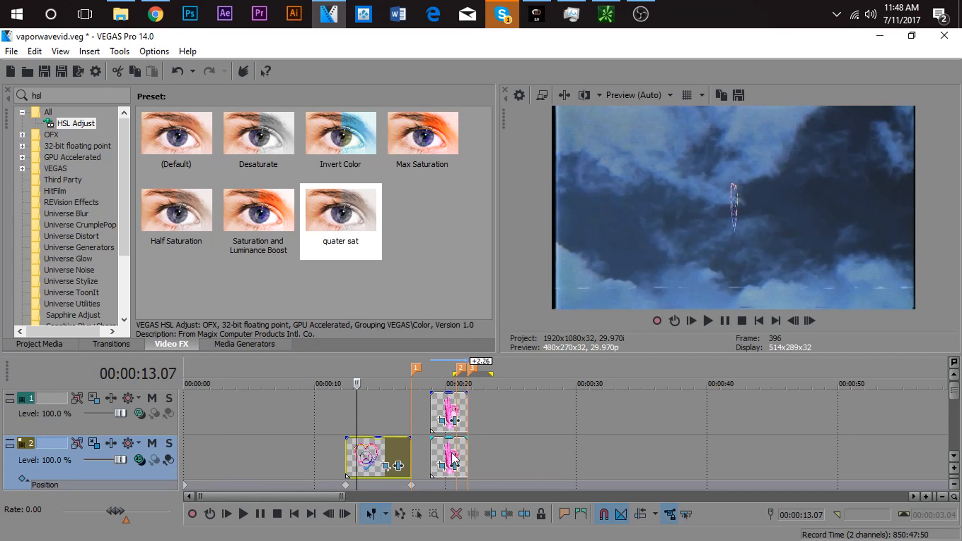
click(445, 453)
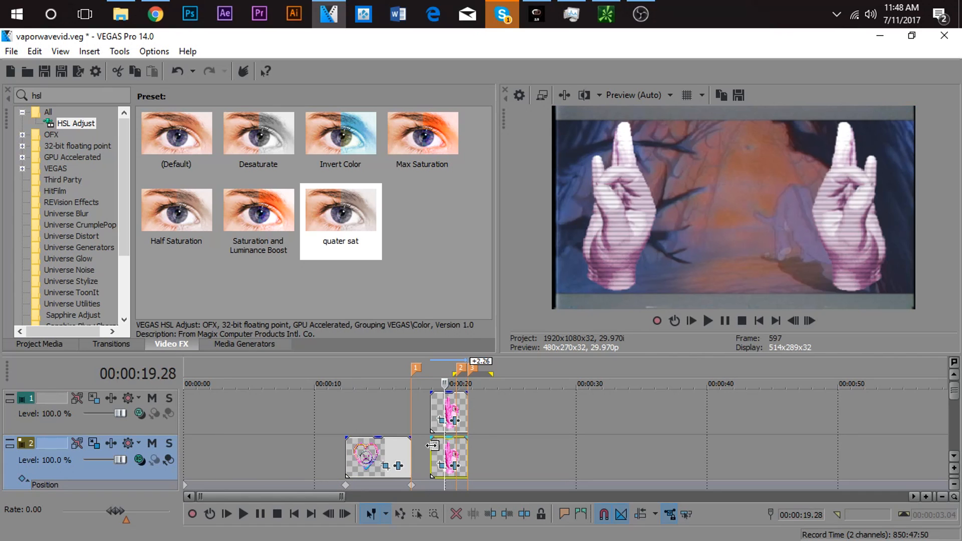
right_click(494, 455)
click(520, 330)
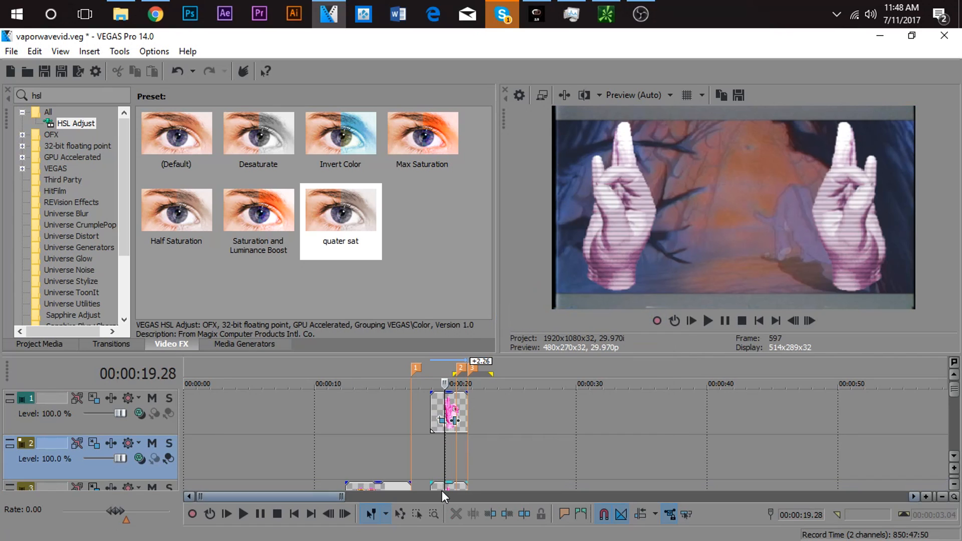
drag(440, 486, 436, 462)
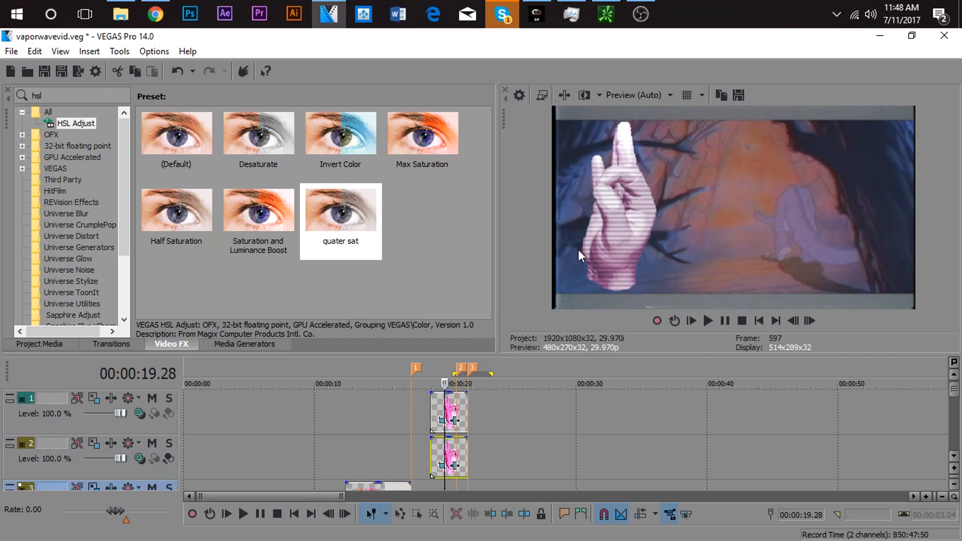
Inspect the moved hand event and the heart's track, checking the preview at several points around the hands
click(954, 457)
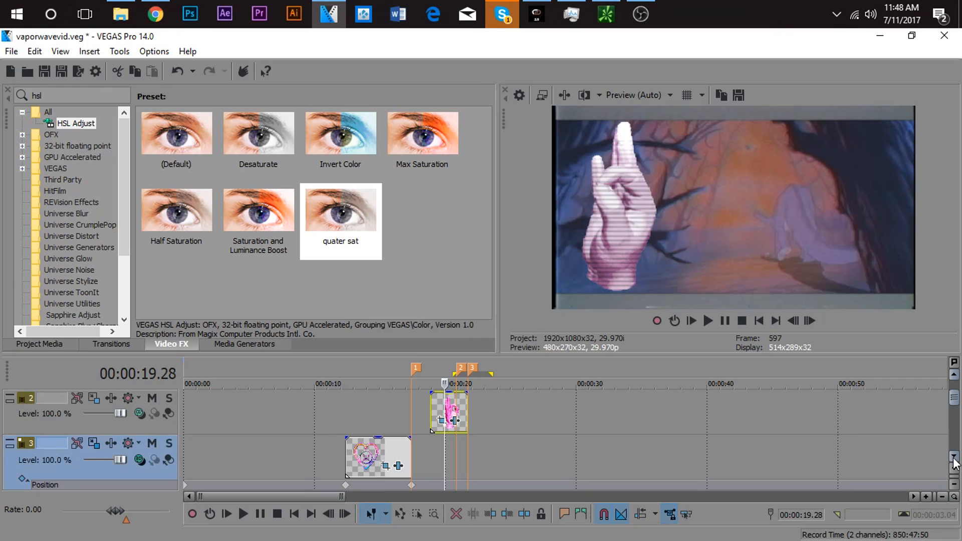
click(441, 458)
click(497, 462)
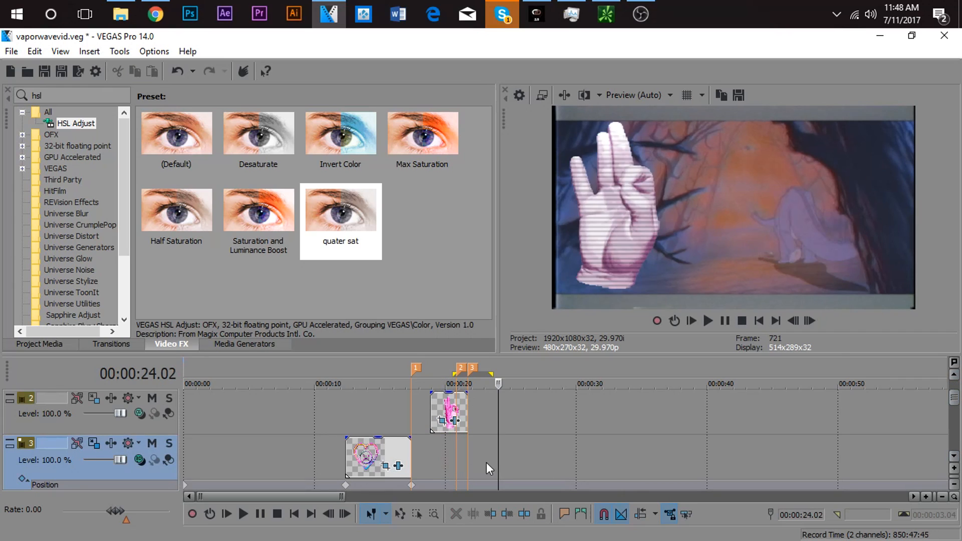
click(441, 465)
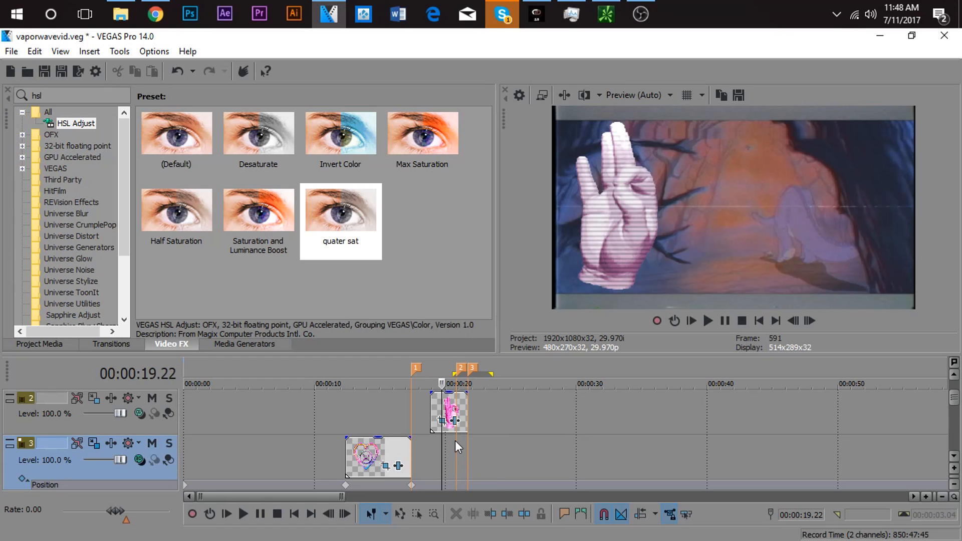
click(444, 414)
click(450, 411)
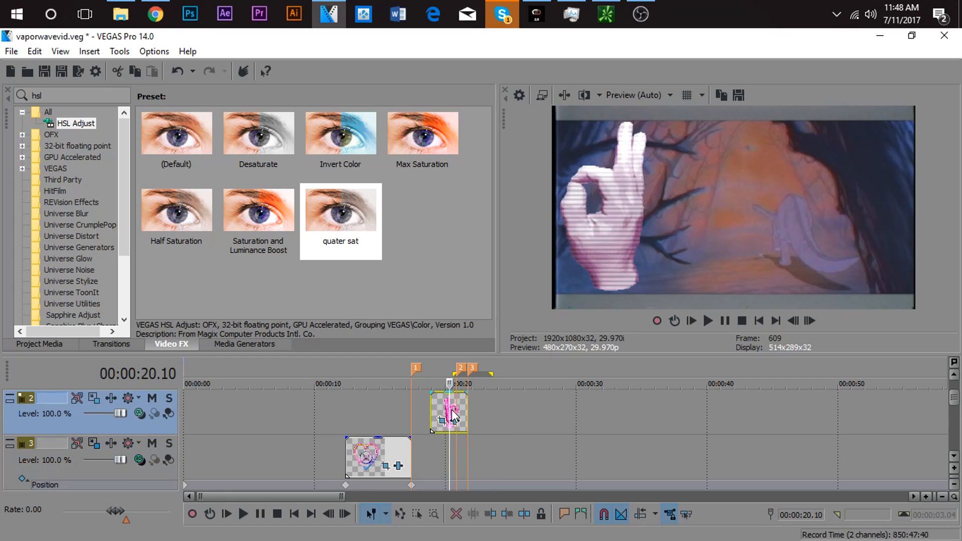
click(443, 414)
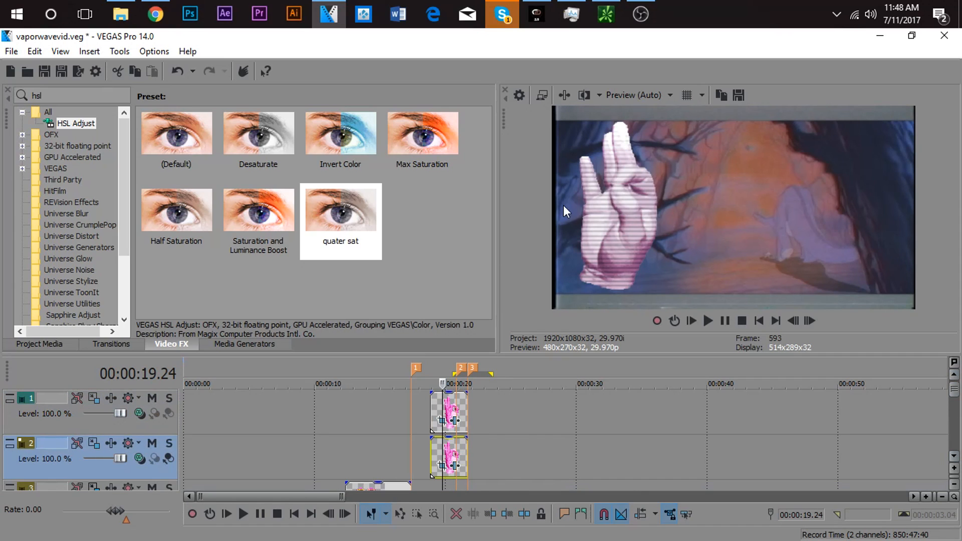
Shift the Pan/Crop frame of the track 2 hand to X Center -18.1 and play back both hands
click(441, 465)
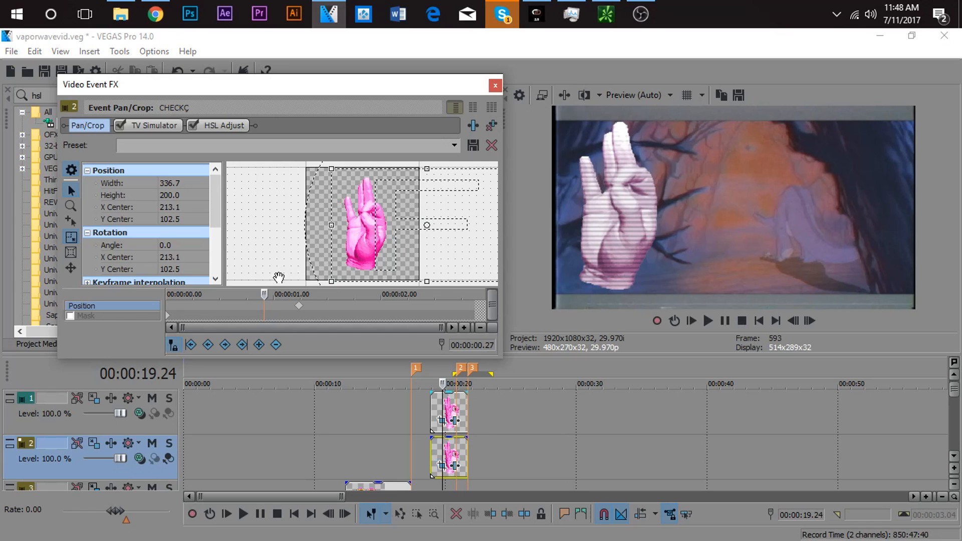
click(299, 308)
drag(386, 215, 384, 215)
key(Left)
key(Left)
key(Left)
key(Left)
key(Left)
key(Left)
key(Left)
key(Left)
key(Left)
key(Left)
key(Left)
key(Left)
key(Left)
key(Left)
key(Left)
key(Left)
key(Left)
key(Left)
key(Left)
key(Left)
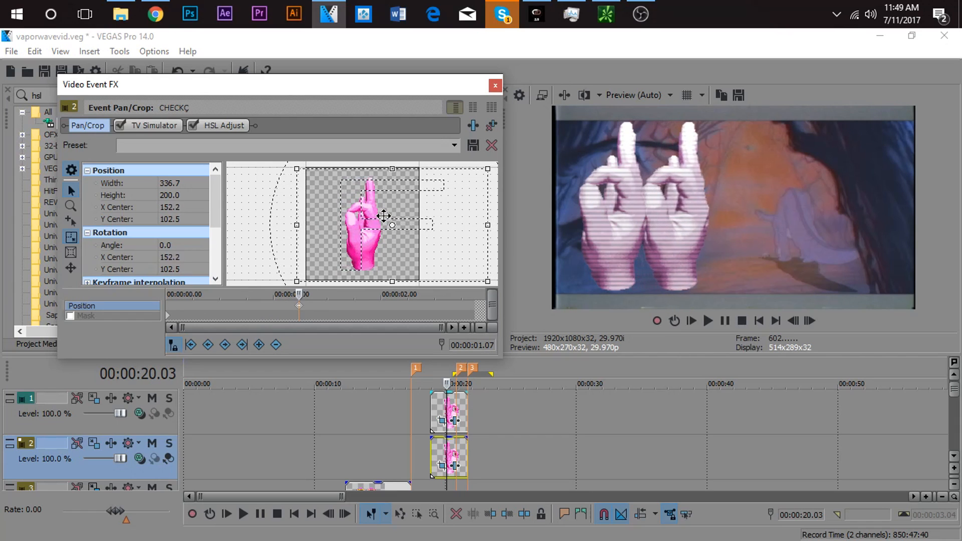
key(Left)
key(Left)
key(Left)
key(Left)
key(Left)
key(Left)
key(Left)
key(Left)
key(Left)
key(Left)
key(Left)
key(Left)
key(Left)
key(Left)
key(Left)
key(Left)
key(Left)
key(Left)
key(Left)
key(Left)
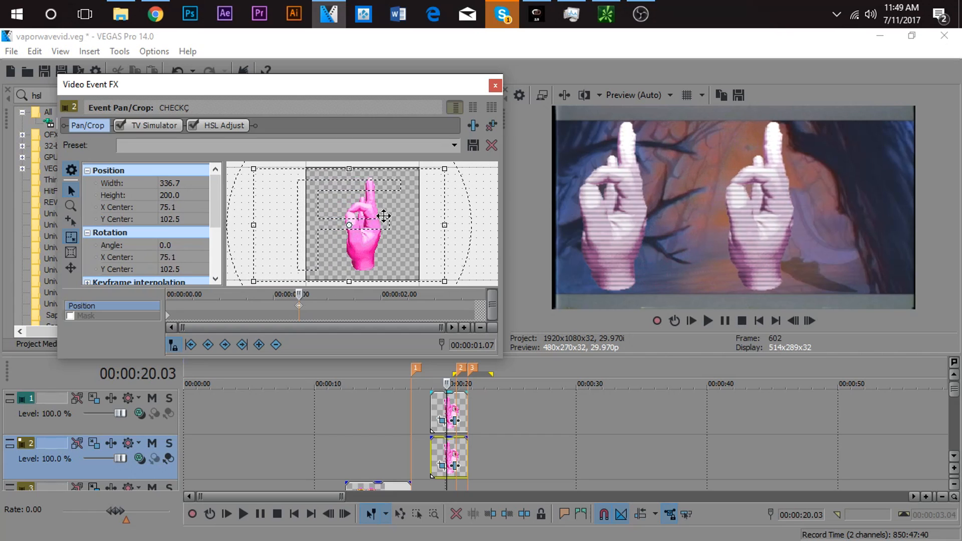
key(Left)
key(Left)
key(Left)
key(Left)
key(Left)
key(Left)
key(Left)
key(Left)
key(Left)
key(Left)
key(Left)
key(Left)
key(Left)
key(Left)
key(Left)
key(Left)
key(Left)
key(Left)
key(Left)
key(Left)
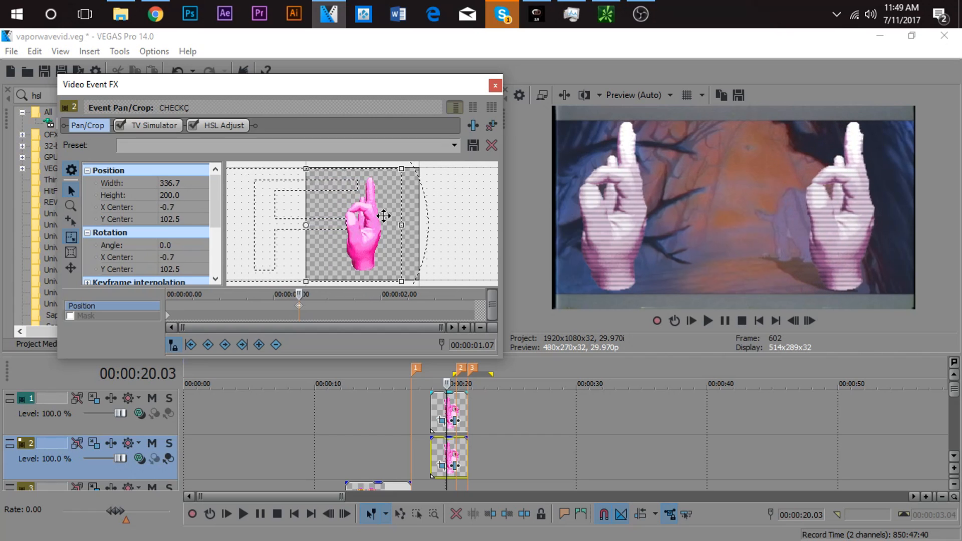
key(Left)
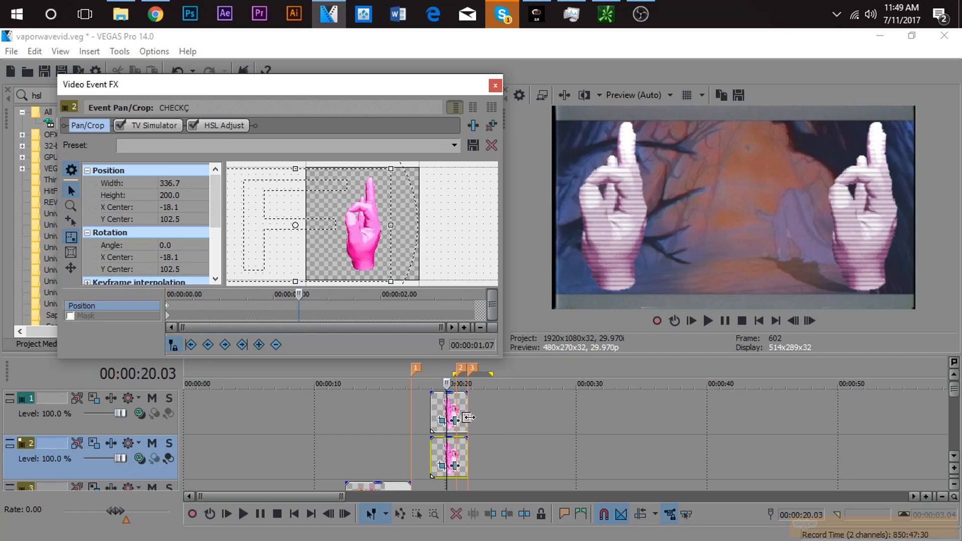
click(434, 410)
key(space)
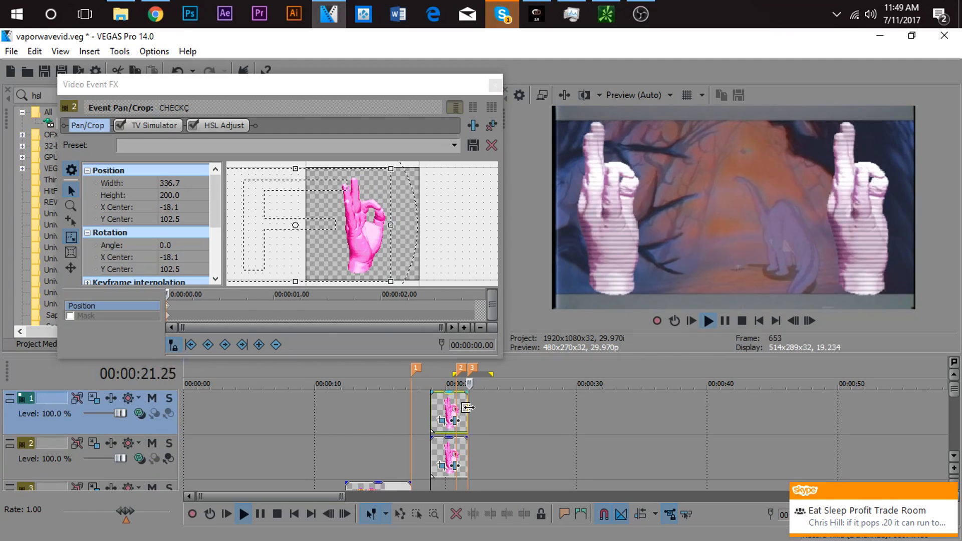
key(space)
click(495, 84)
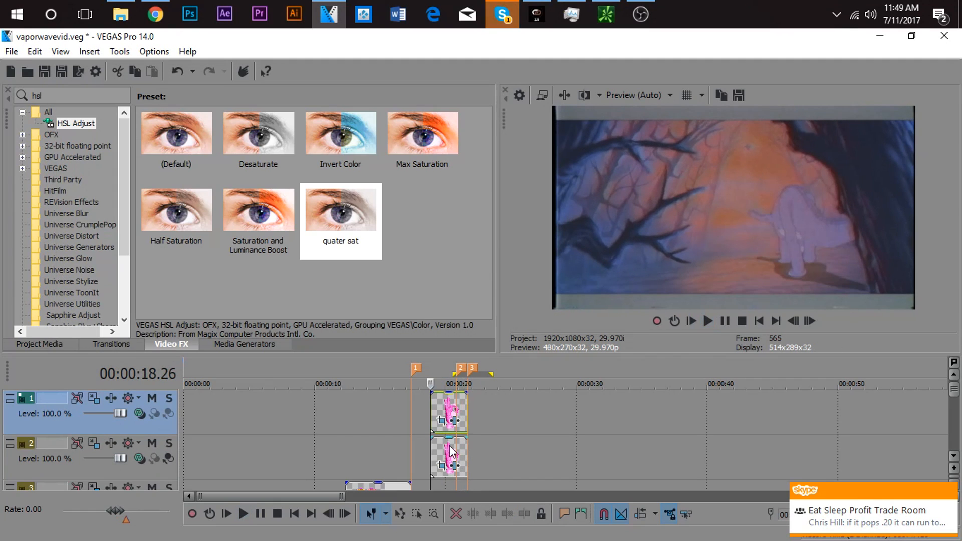
Add DOLPH.gif from the project media to track 1 at 00:00:23.29, after the two hand events
click(111, 344)
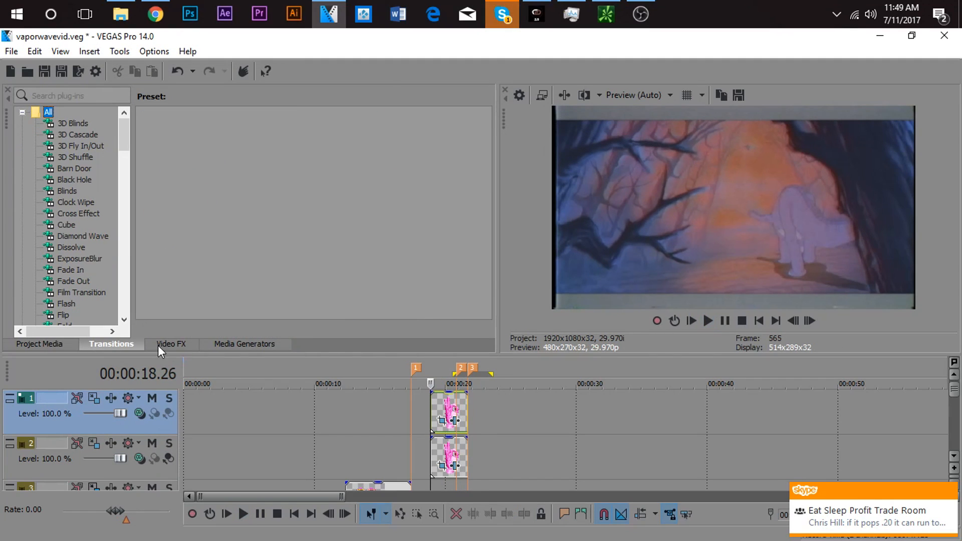
click(149, 347)
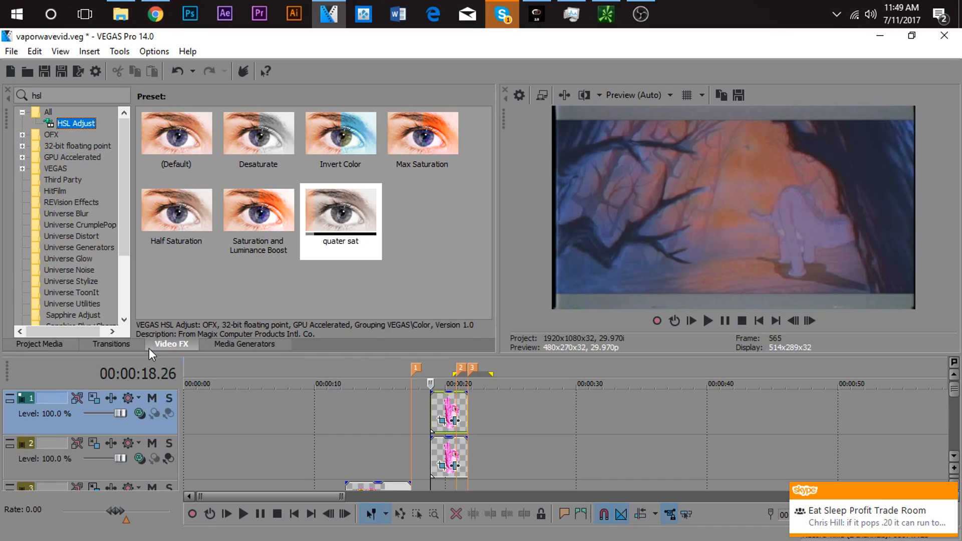
click(38, 347)
scroll(358, 229, down, 1)
scroll(359, 227, up, 1)
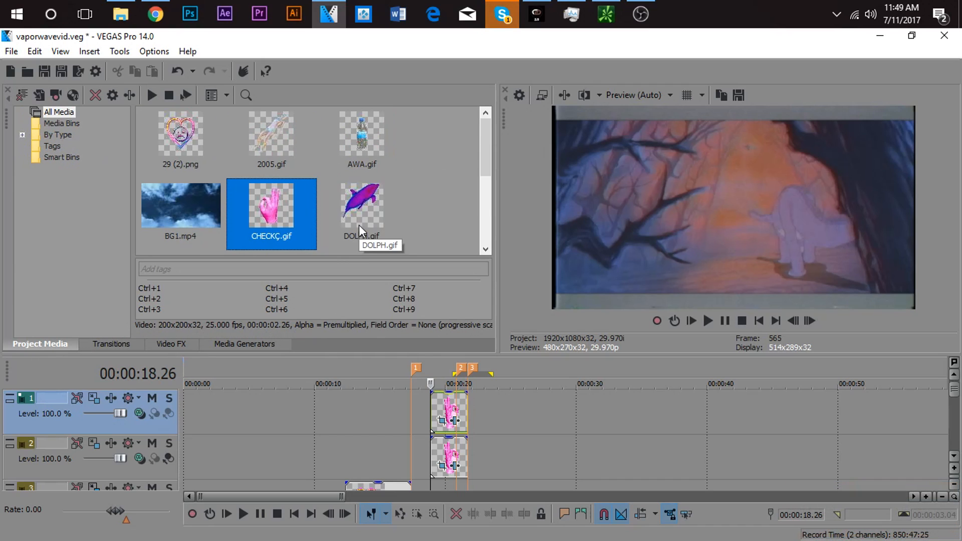
drag(359, 225, 476, 361)
drag(498, 401, 498, 403)
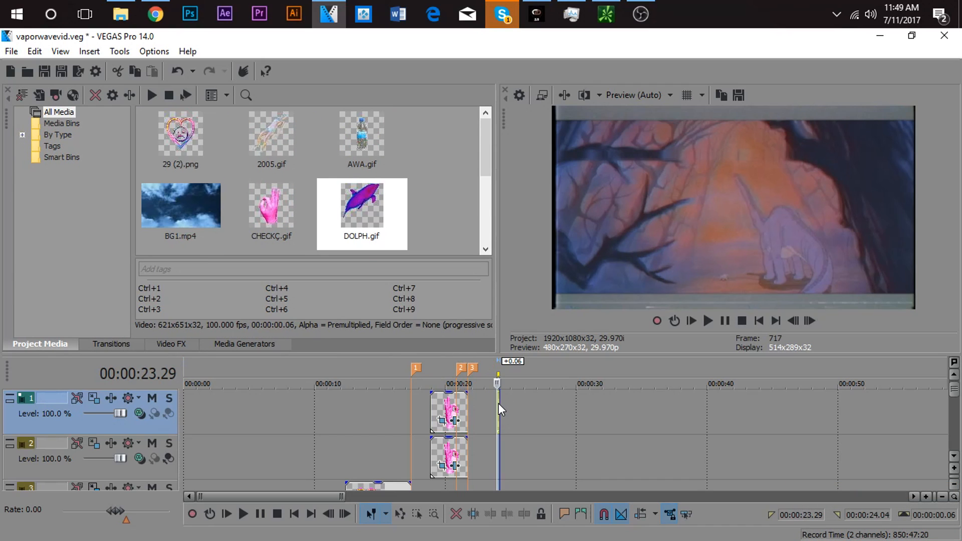
scroll(498, 403, up, 3)
scroll(535, 402, up, 4)
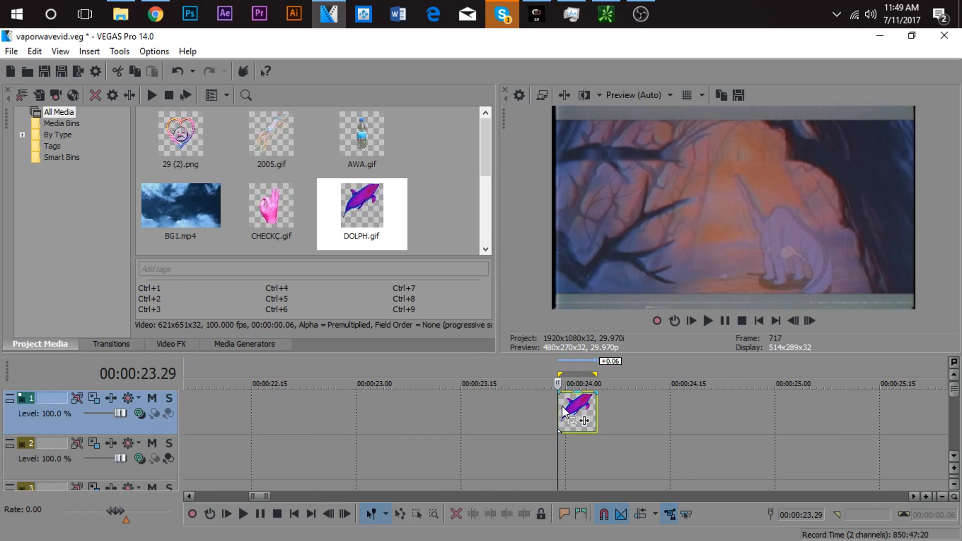
Play back the dolphin event, then turn off Maintain aspect ratio in its properties
key(space)
key(space)
key(space)
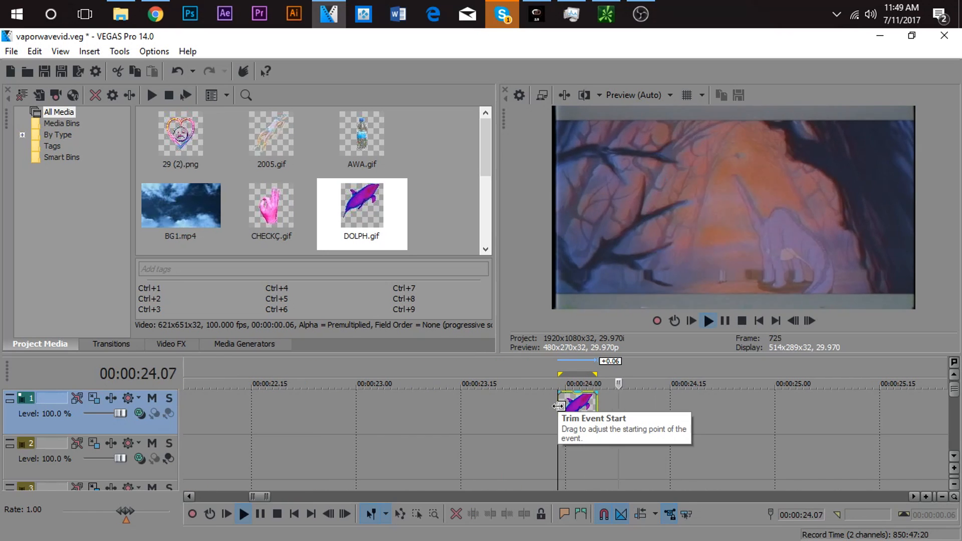
key(space)
click(569, 411)
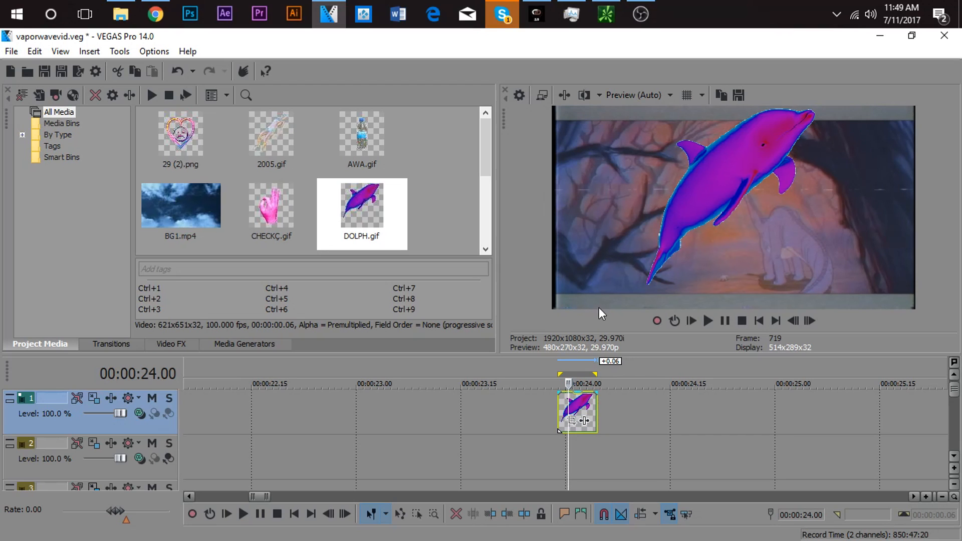
right_click(575, 409)
click(612, 531)
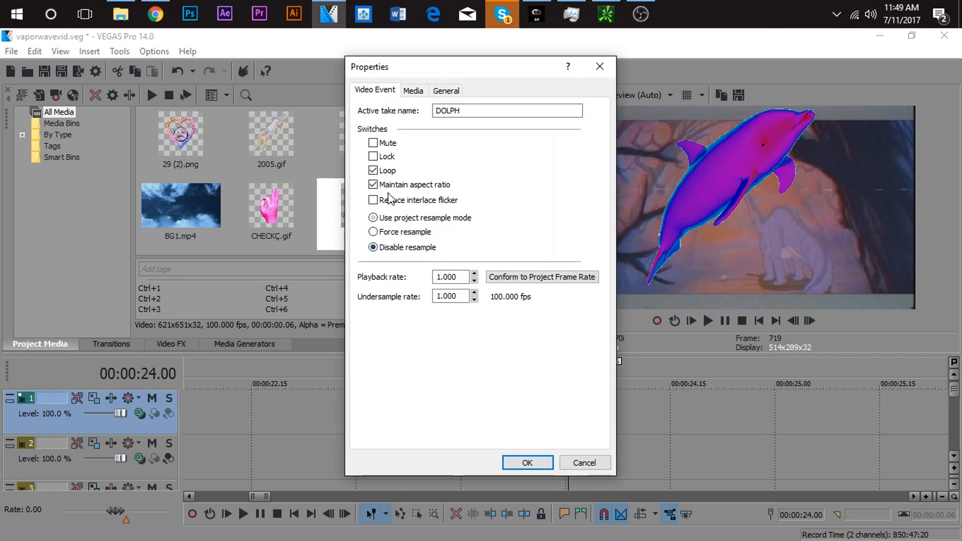
click(528, 462)
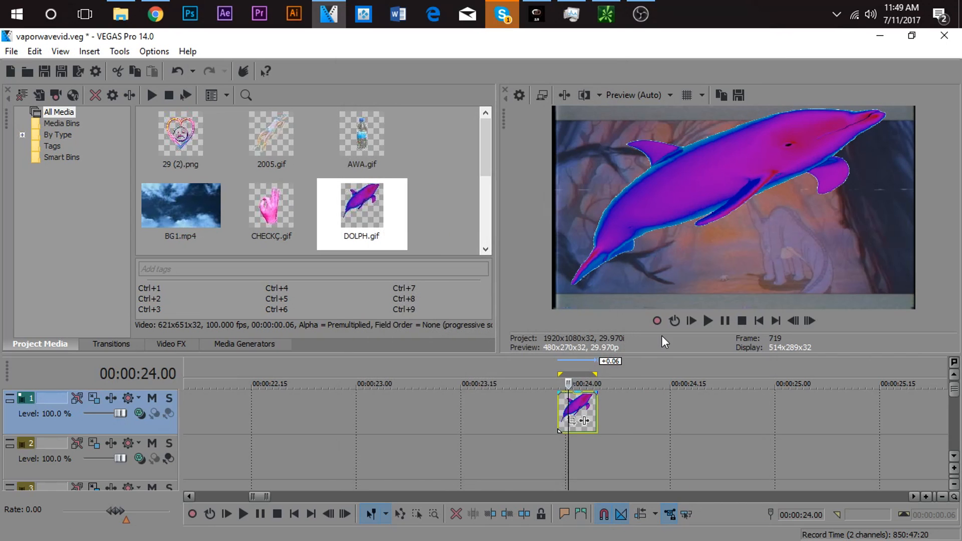
Set the dolphin's Pan/Crop frame to 1,256.2 wide with X Center 628.1 and move its keyframe to the event's start
click(571, 422)
drag(421, 228, 530, 219)
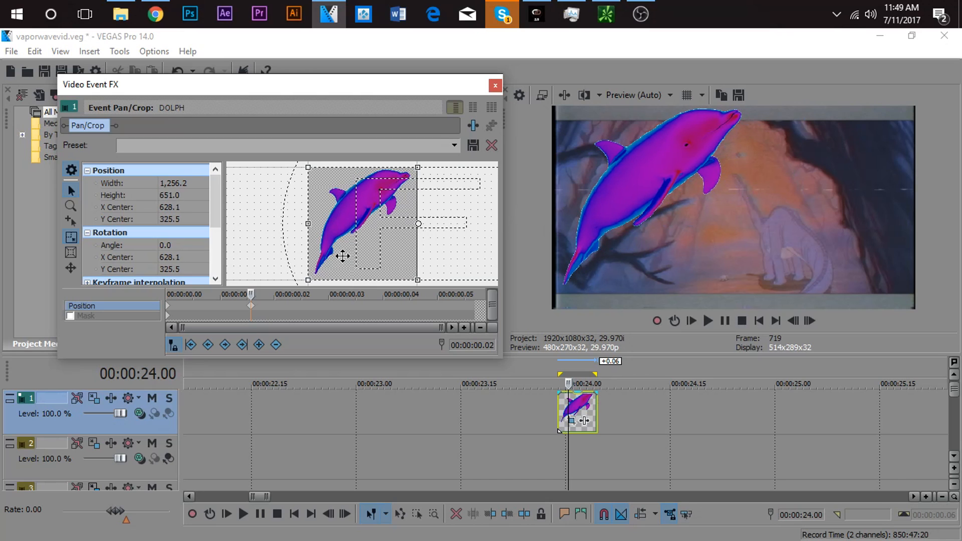
click(168, 306)
click(243, 344)
drag(250, 306, 19, 304)
Step through the dolphin event frame by frame to check its placement in the preview
click(809, 322)
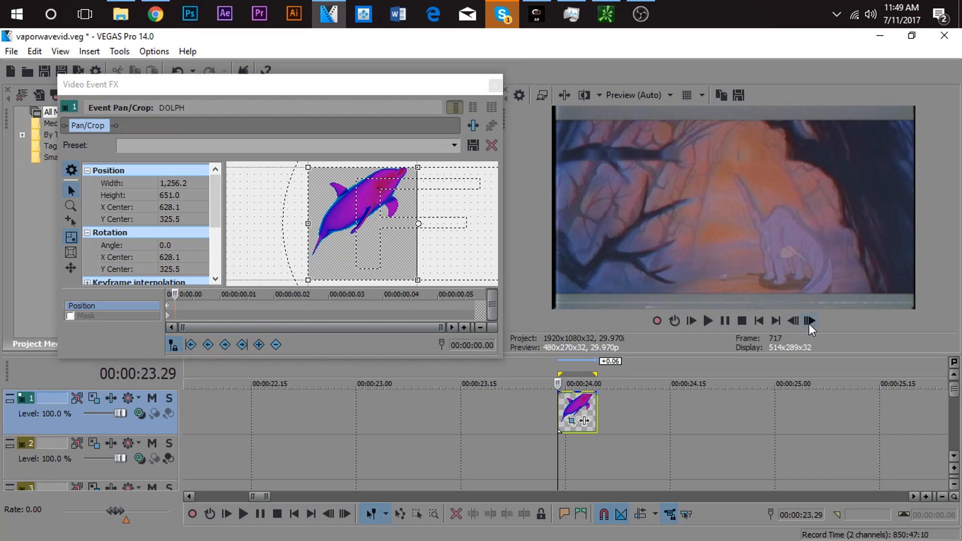
click(810, 322)
click(810, 322)
click(809, 322)
click(810, 322)
click(809, 322)
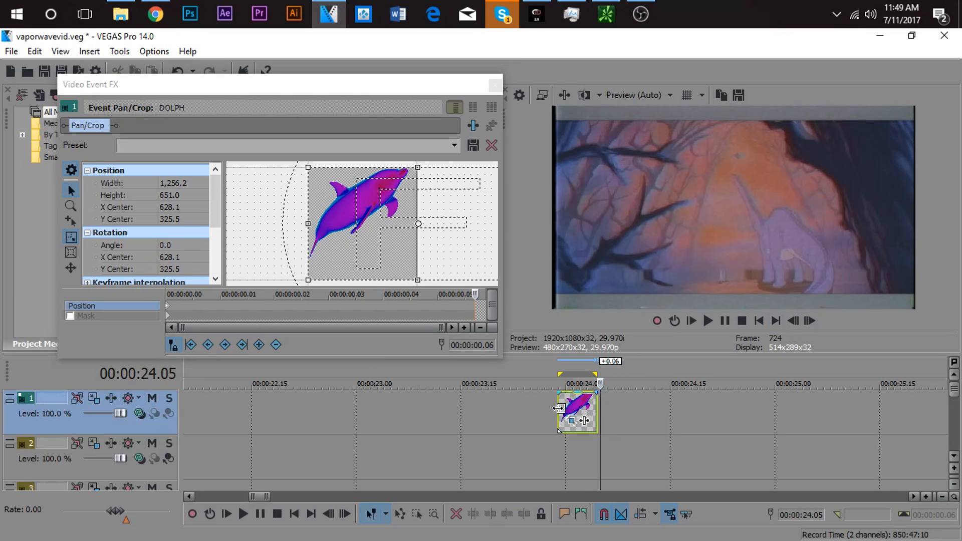
Enlarge the dolphin's starting Pan/Crop frame to 1,962.8 by 1,017.2, centred at X 323.8 and Y 468.1, and check the preview
click(558, 414)
click(397, 214)
mouse_move(396, 214)
mouse_down()
mouse_move(371, 263)
mouse_move(385, 208)
mouse_up()
drag(299, 269, 240, 307)
scroll(287, 259, down, 2)
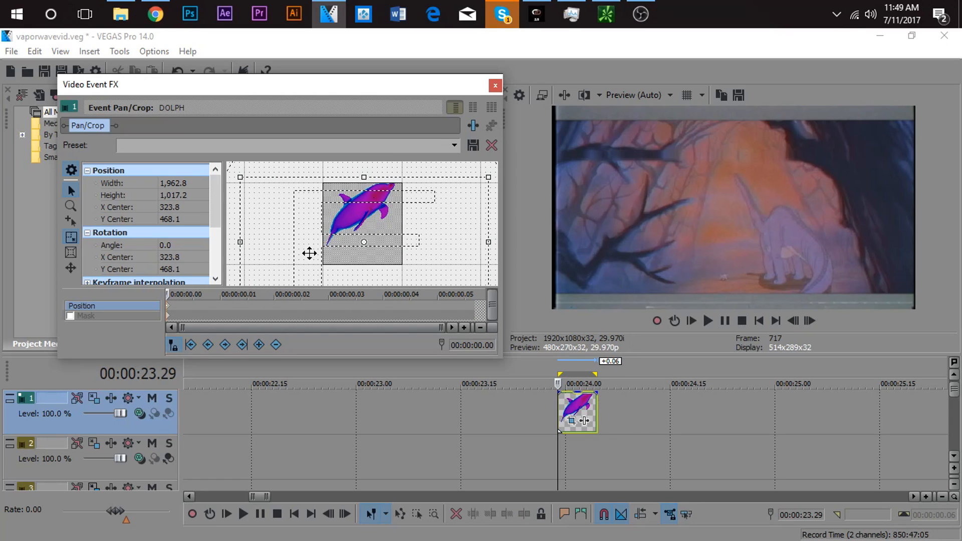
click(577, 406)
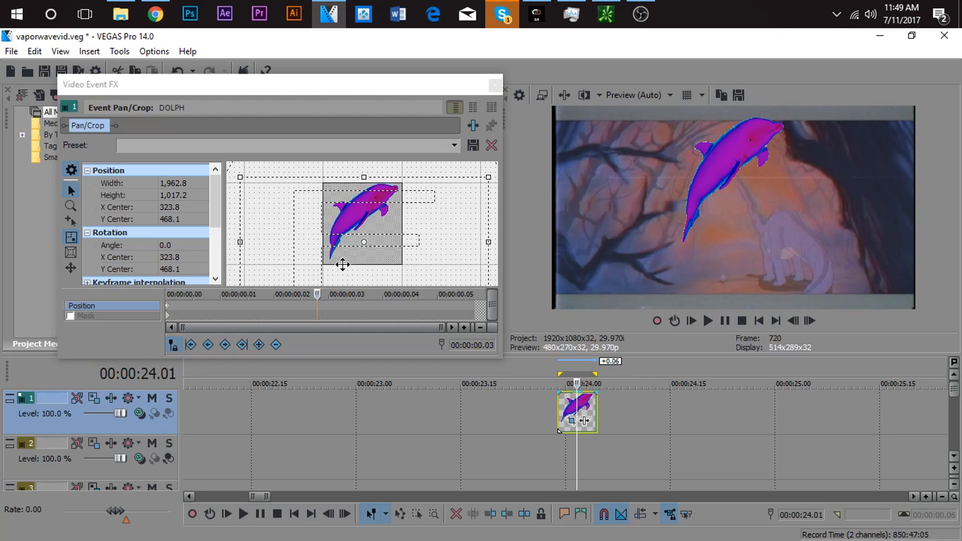
Reposition the dolphin's starting Pan/Crop frame to X Center 1,513.8 and Y Center -498.4
click(168, 307)
drag(302, 245, 224, 257)
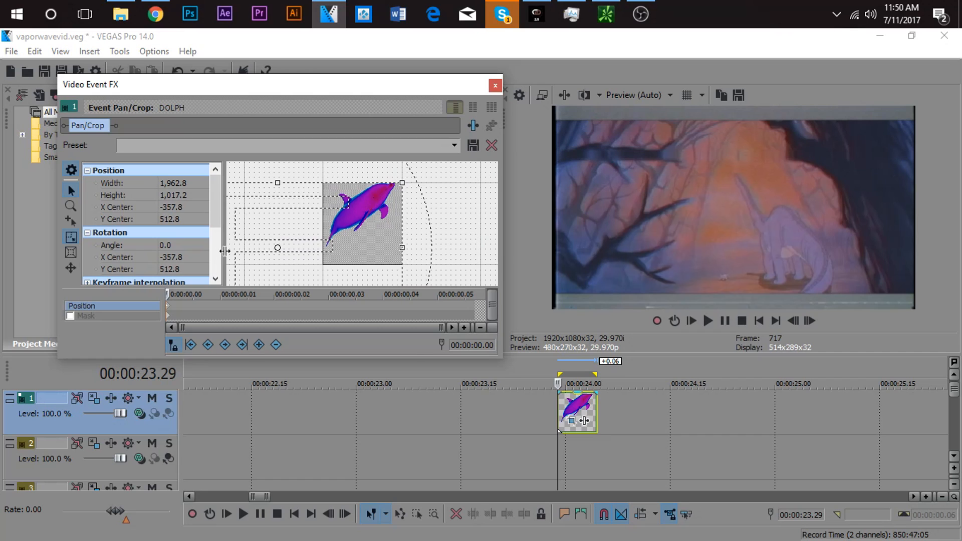
click(810, 321)
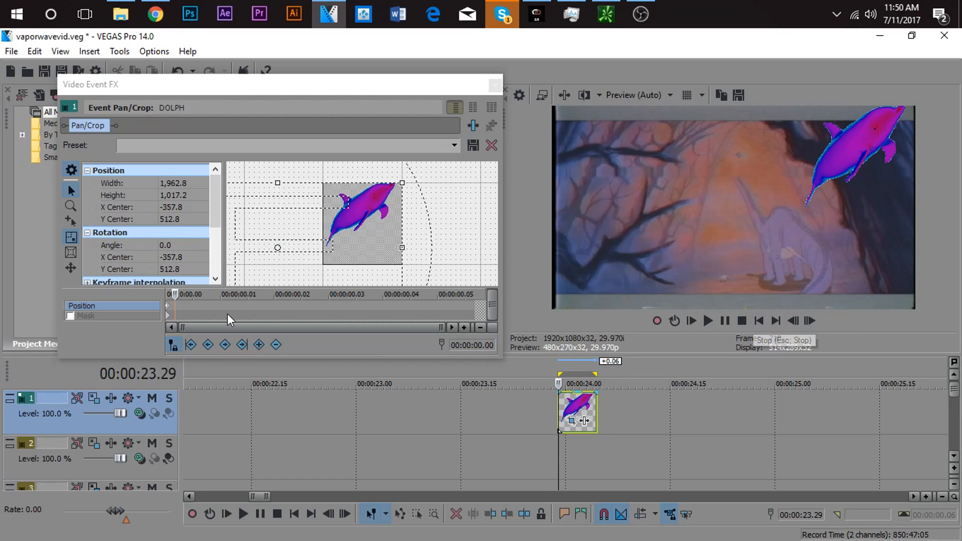
click(168, 306)
drag(273, 247, 508, 118)
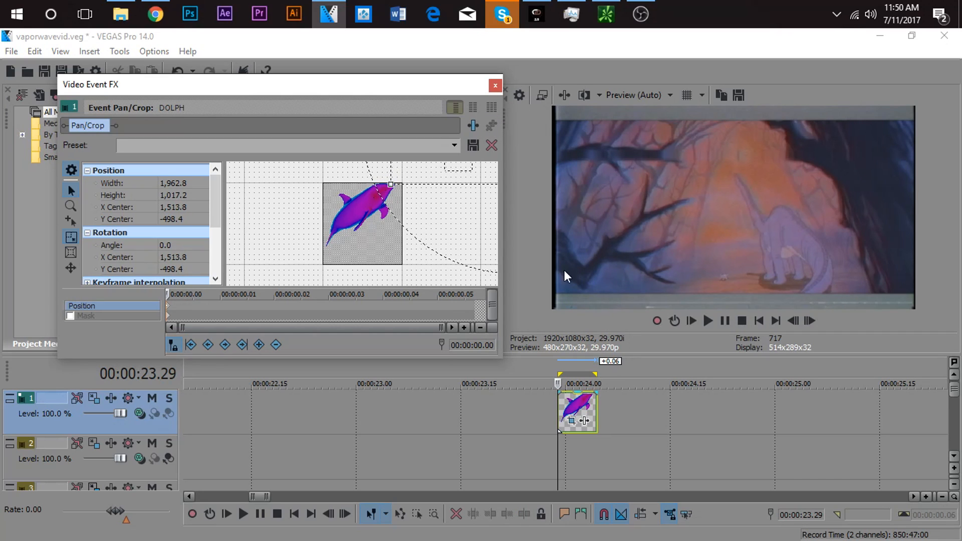
Add a Pan/Crop position keyframe at X Center 240.0, Y Center 1,071.5 at the dolphin event's end and play back the motion
click(597, 405)
drag(415, 197, 278, 374)
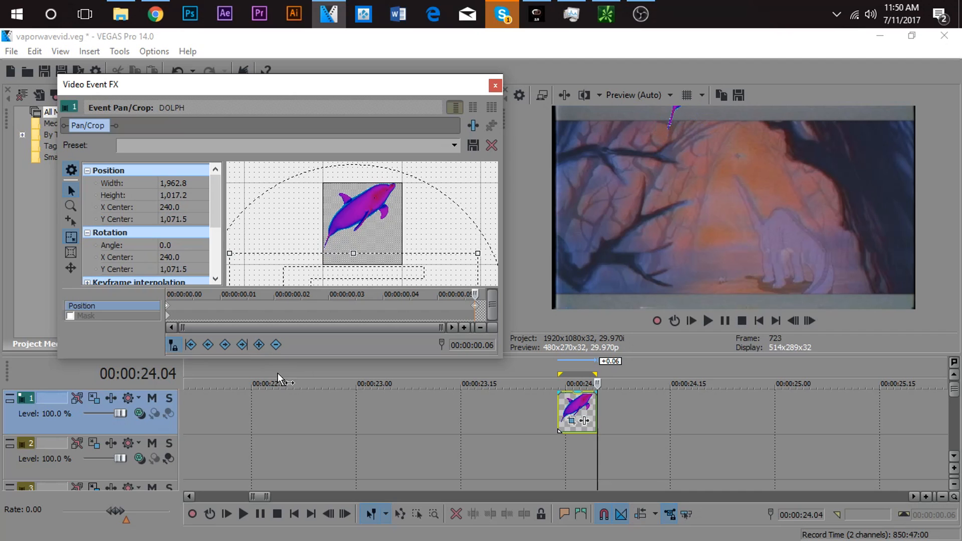
click(558, 420)
key(Left)
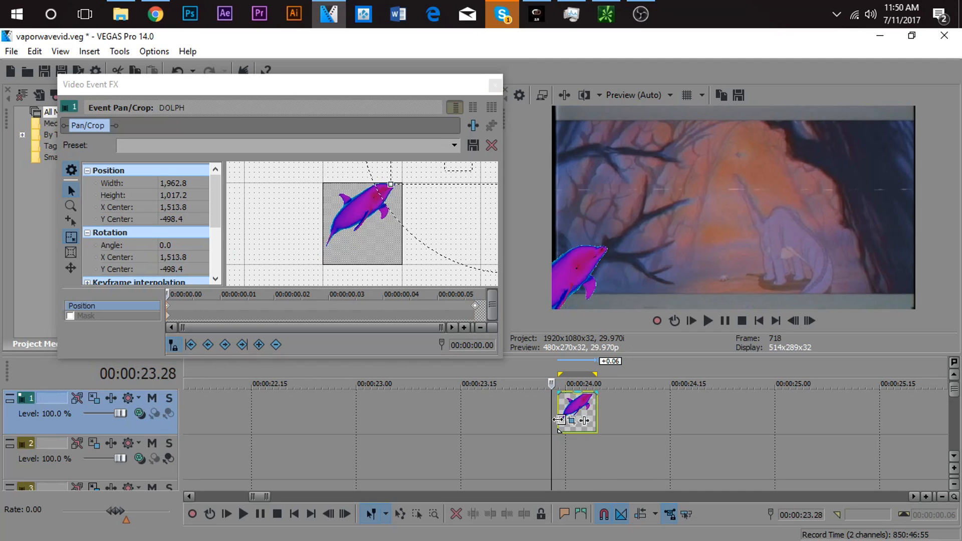
double_click(558, 419)
key(space)
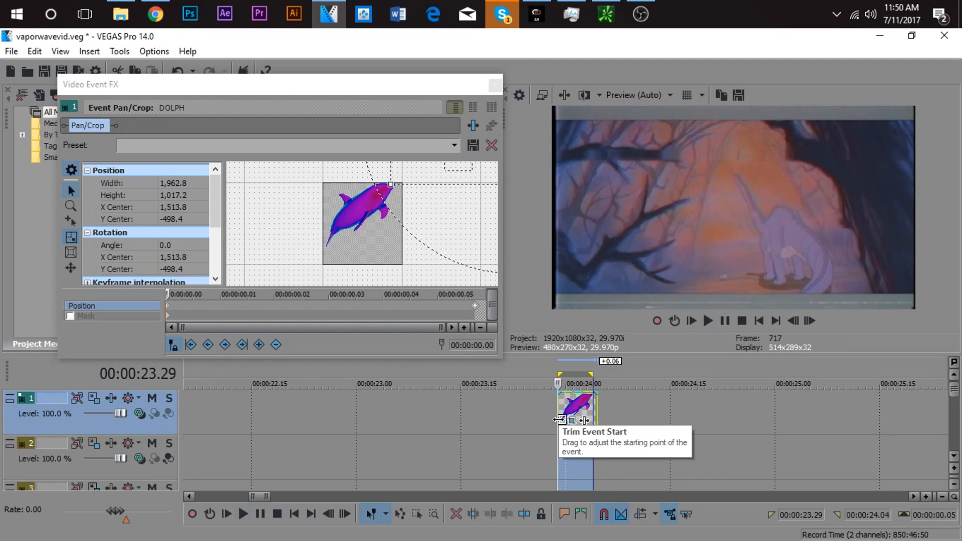
click(468, 413)
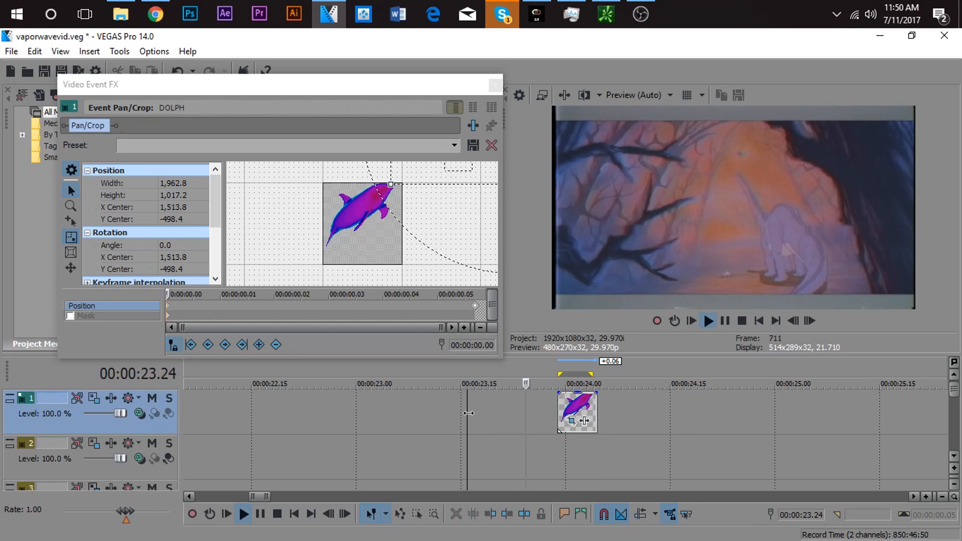
key(space)
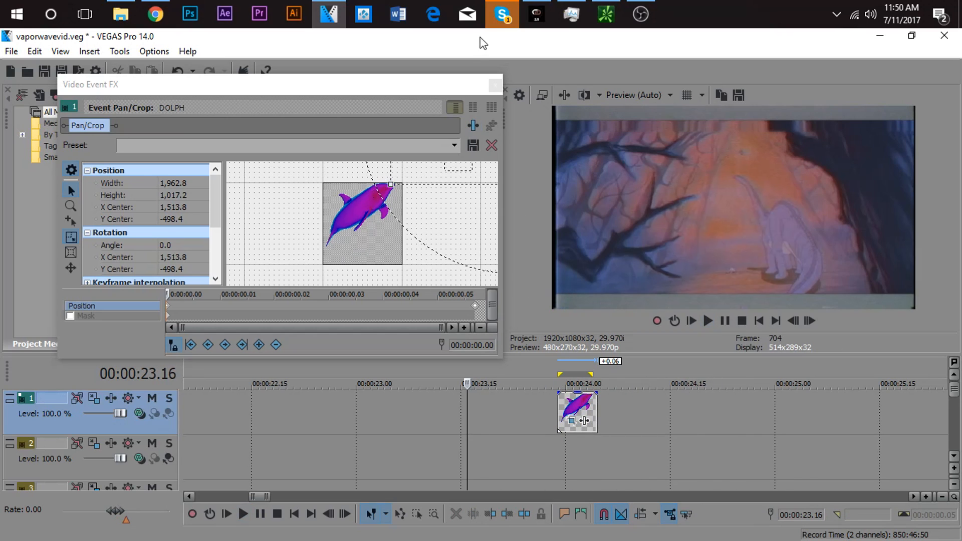
click(494, 85)
Browse the project media, then play back the hand events and the dolphin event
scroll(284, 190, down, 3)
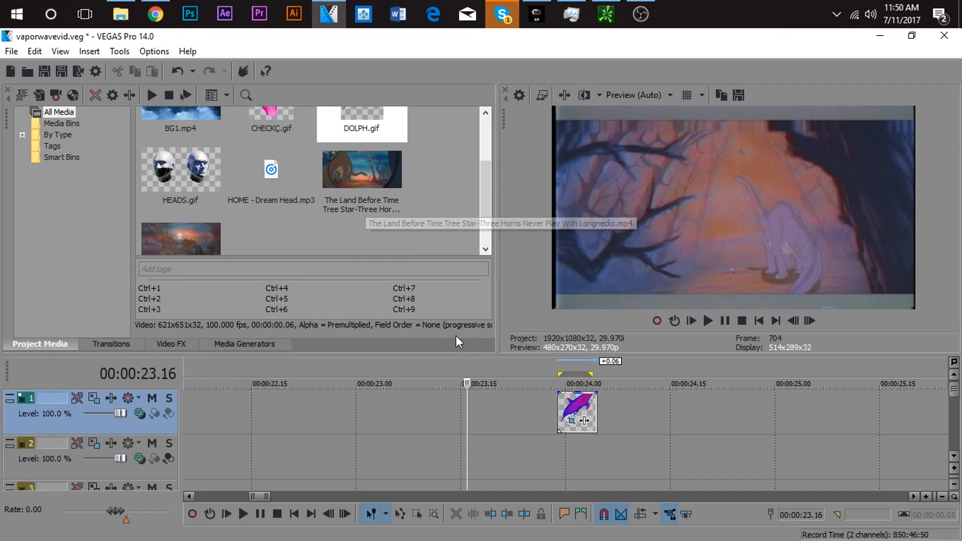
scroll(246, 208, up, 3)
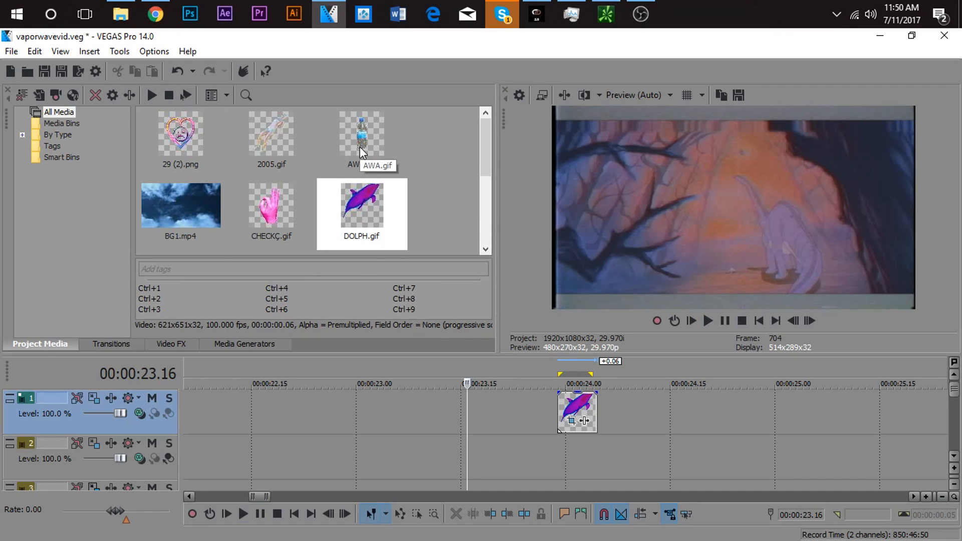
scroll(495, 398, down, 4)
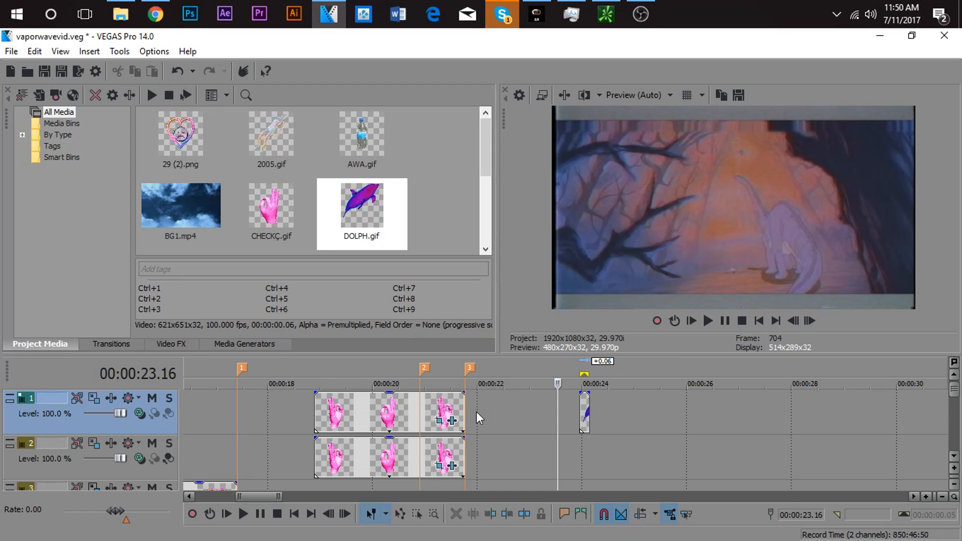
click(427, 405)
key(space)
key(space)
click(584, 412)
scroll(581, 411, down, 1)
key(space)
key(space)
Apply the HSL Adjust preset "quater sat" to the dolphin event
scroll(618, 413, up, 6)
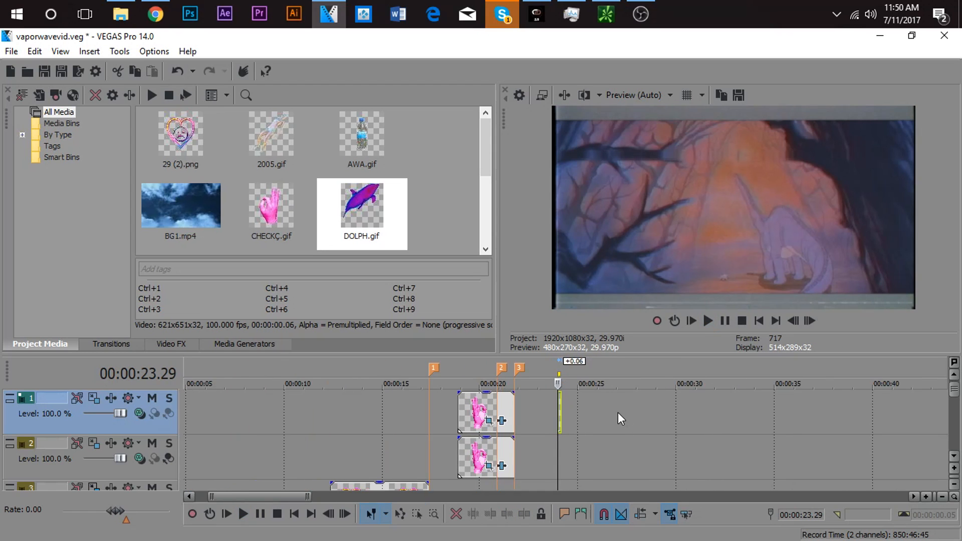
click(573, 407)
click(171, 344)
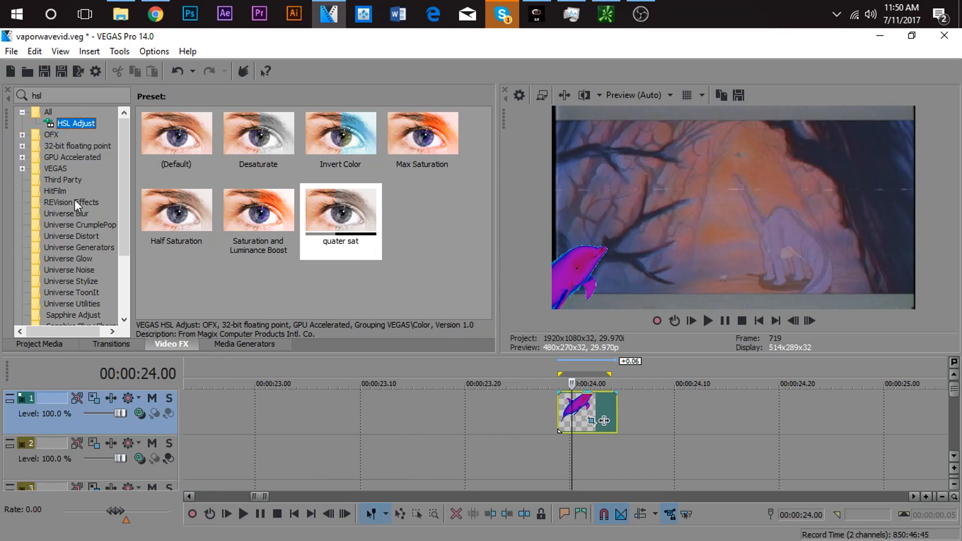
click(345, 204)
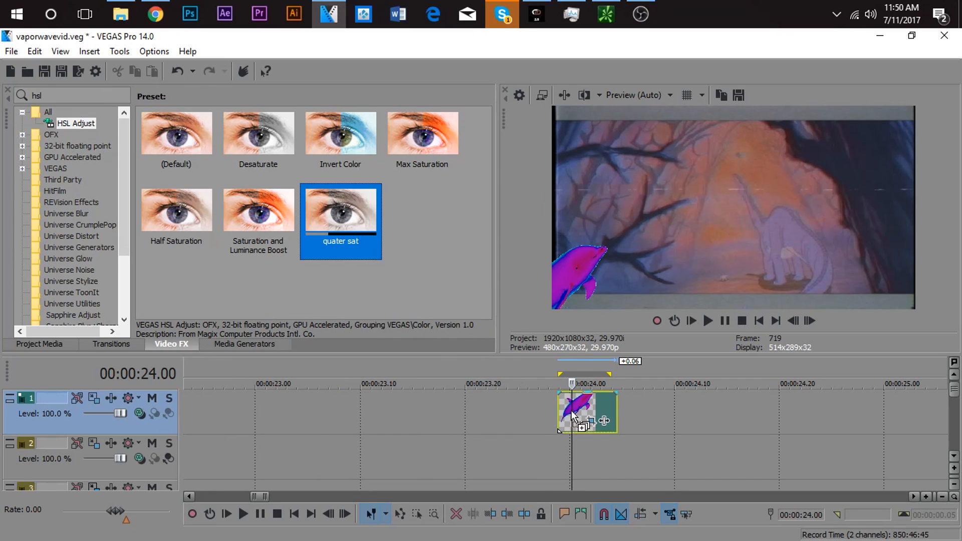
drag(565, 413, 584, 406)
click(495, 85)
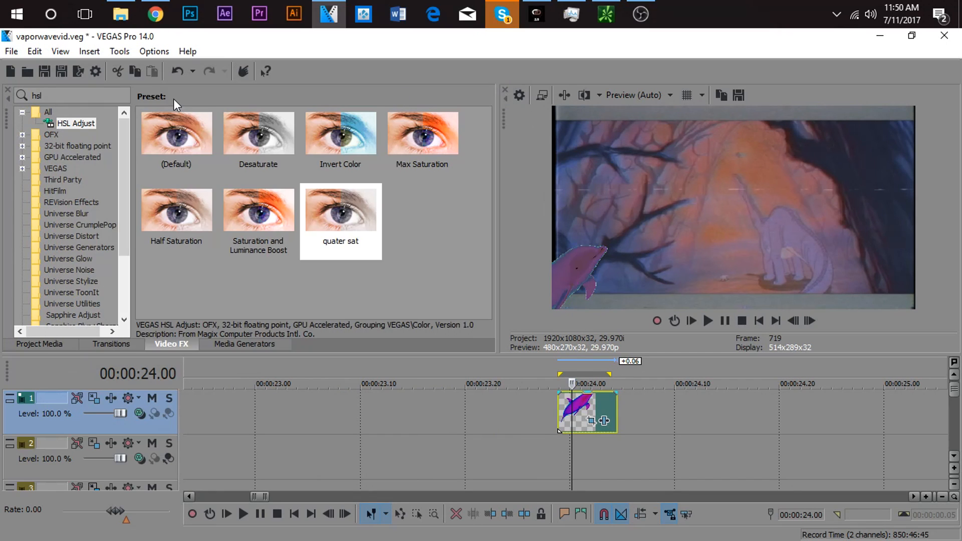
Search the video effects for "vcr" and apply the TV Simulator VCR preset to the dolphin event
click(87, 95)
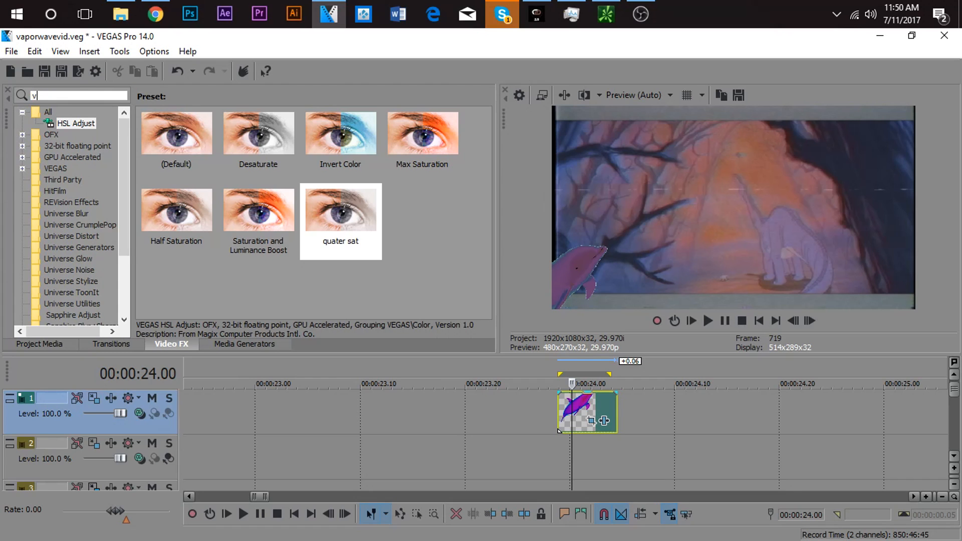
text(vcr)
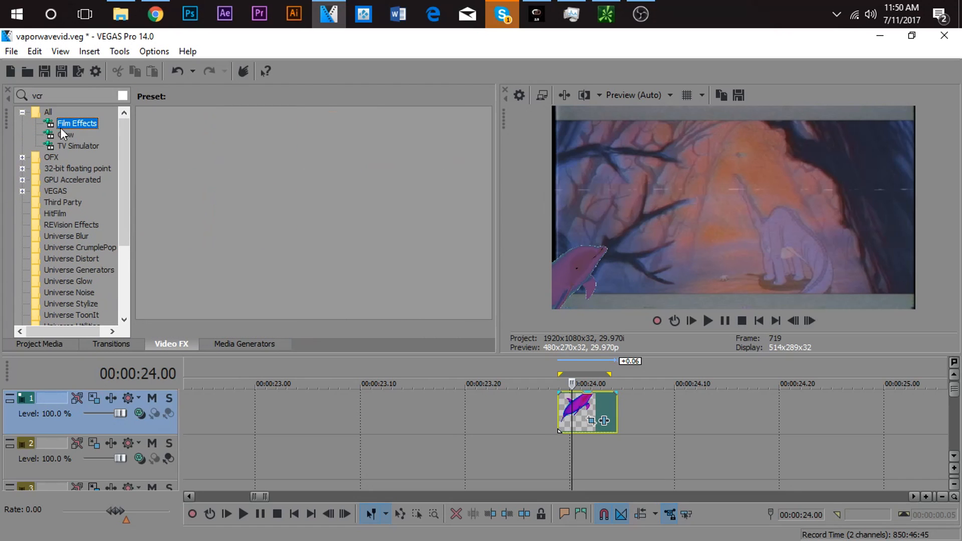
click(64, 145)
drag(422, 140, 571, 431)
click(495, 85)
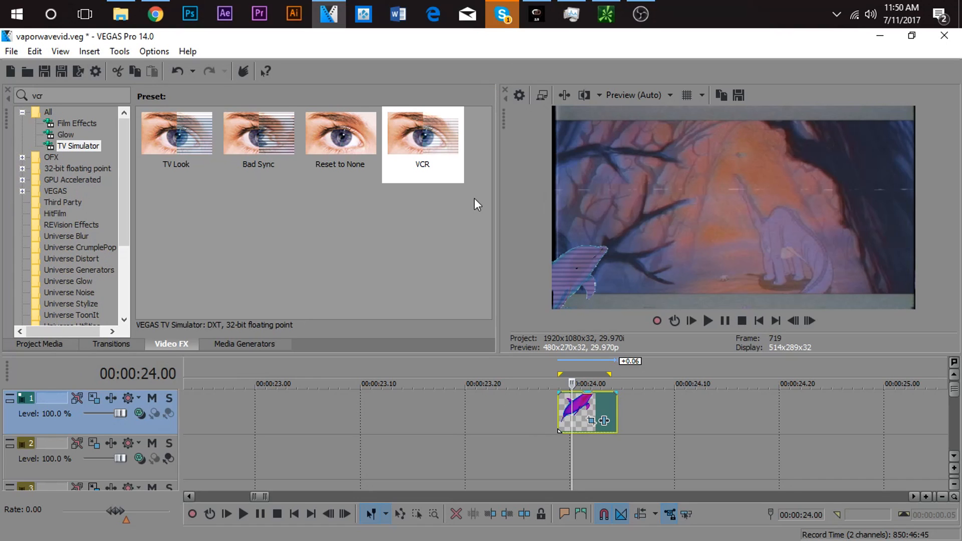
Duplicate the dolphin event twice on track 1, placing the copies end to end after the original
drag(582, 405, 642, 405)
click(611, 405)
click(629, 405)
click(575, 407)
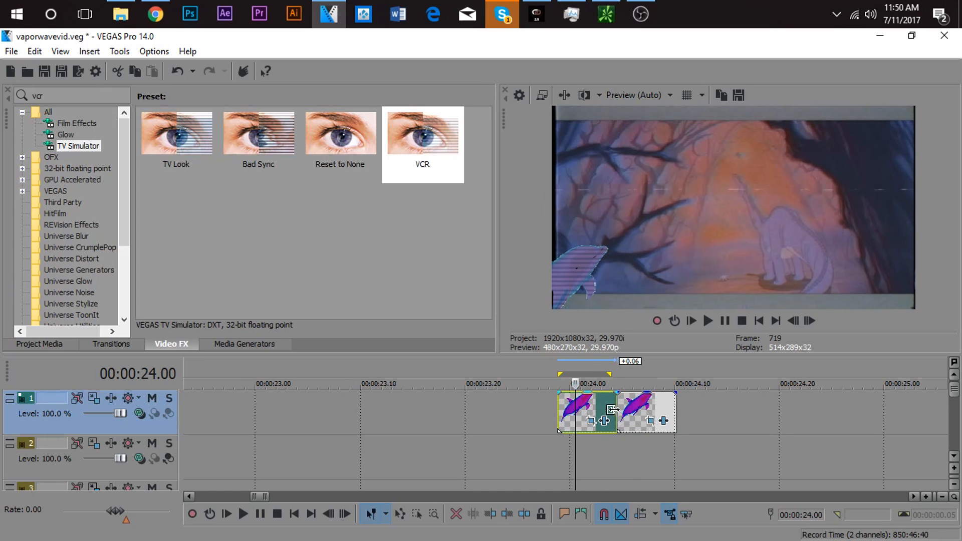
click(632, 411)
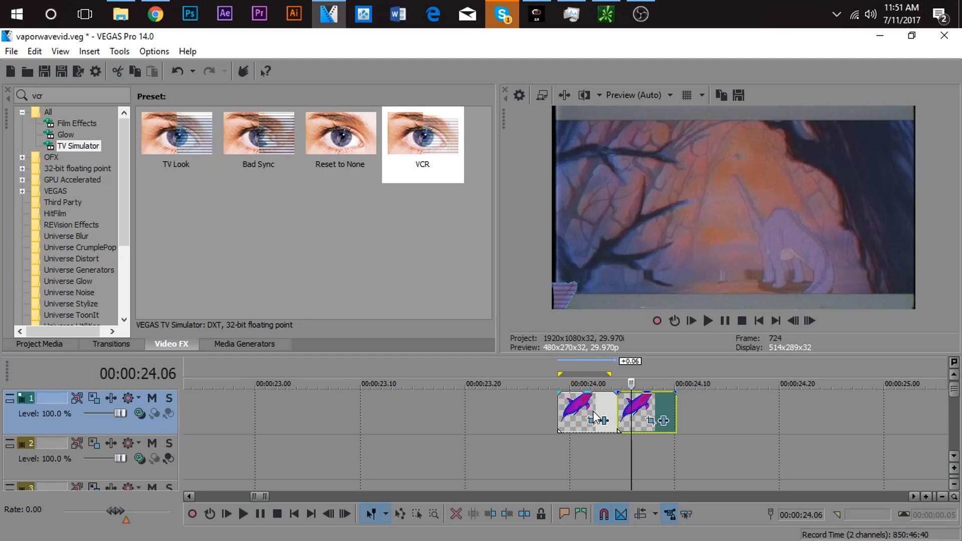
drag(643, 415, 705, 404)
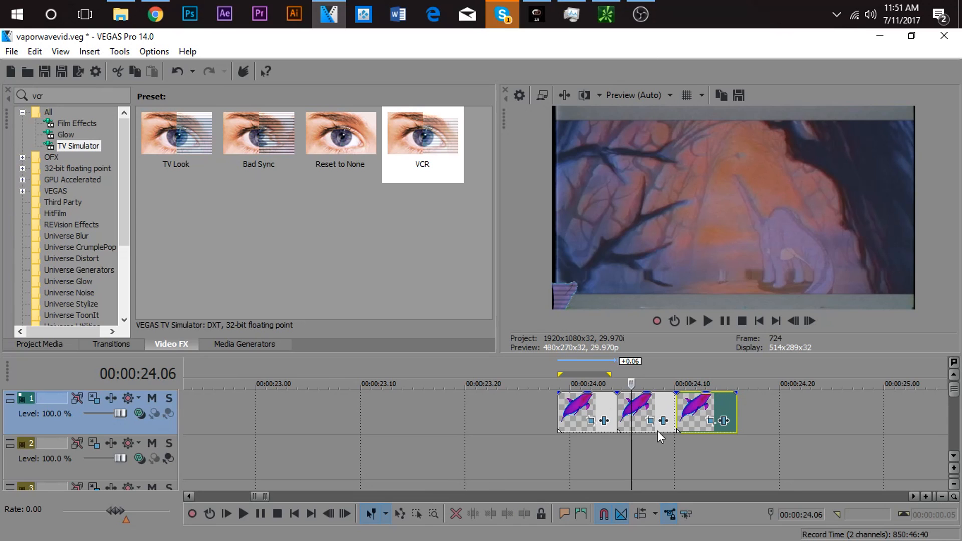
Undo the two dolphin copies and extend the end of the original dolphin event on track 1 by 17 frames
key(ctrl+z)
key(ctrl+z)
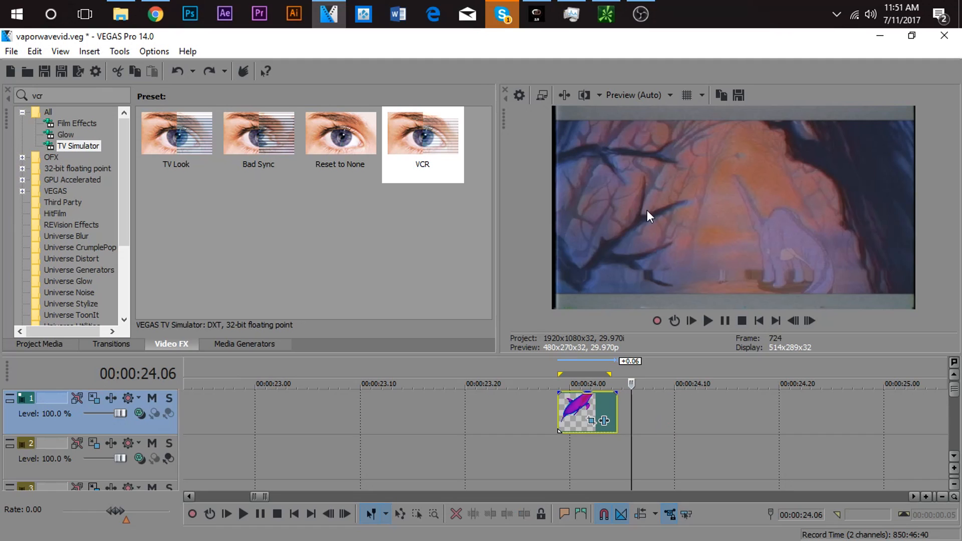
click(600, 411)
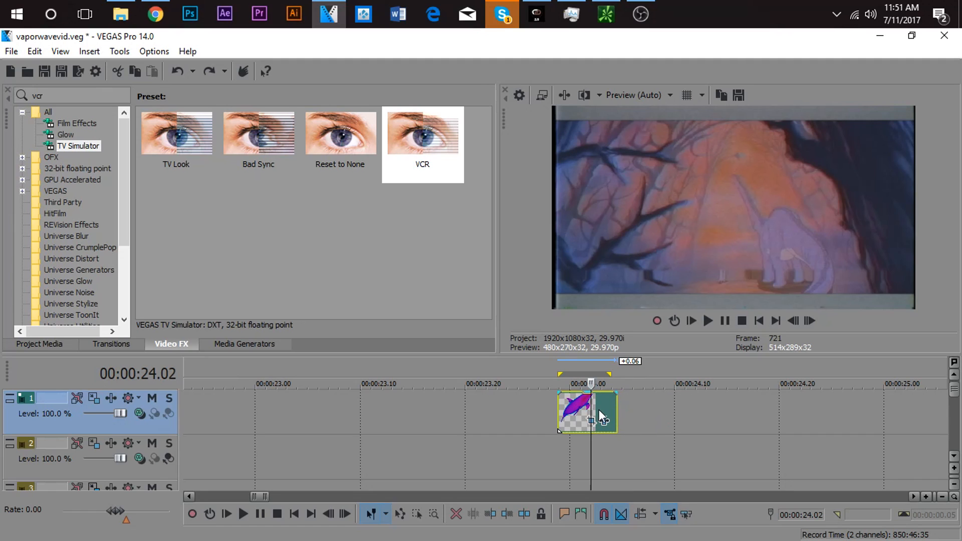
drag(601, 410, 794, 412)
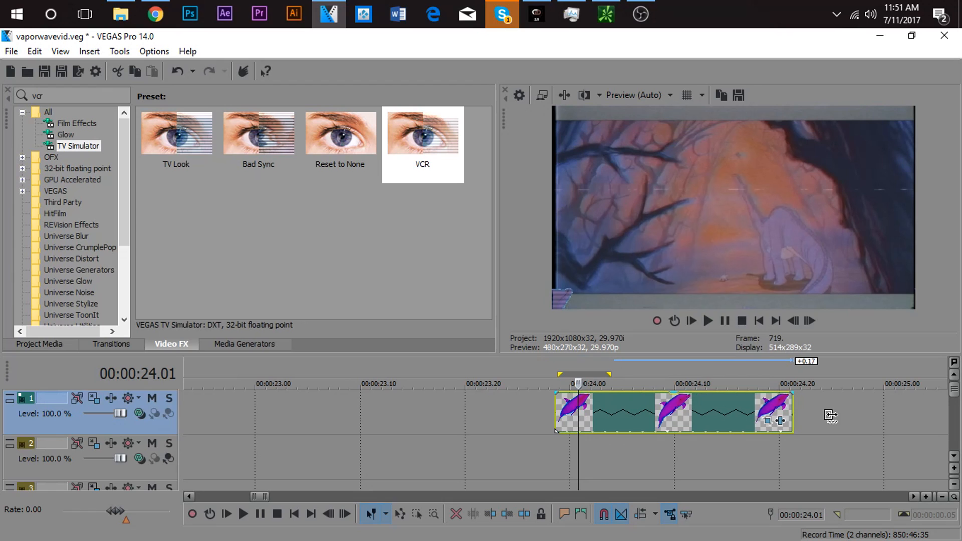
Check the dolphin event's Pan/Crop settings, then play back a time selection spanning the whole event
click(559, 422)
click(766, 423)
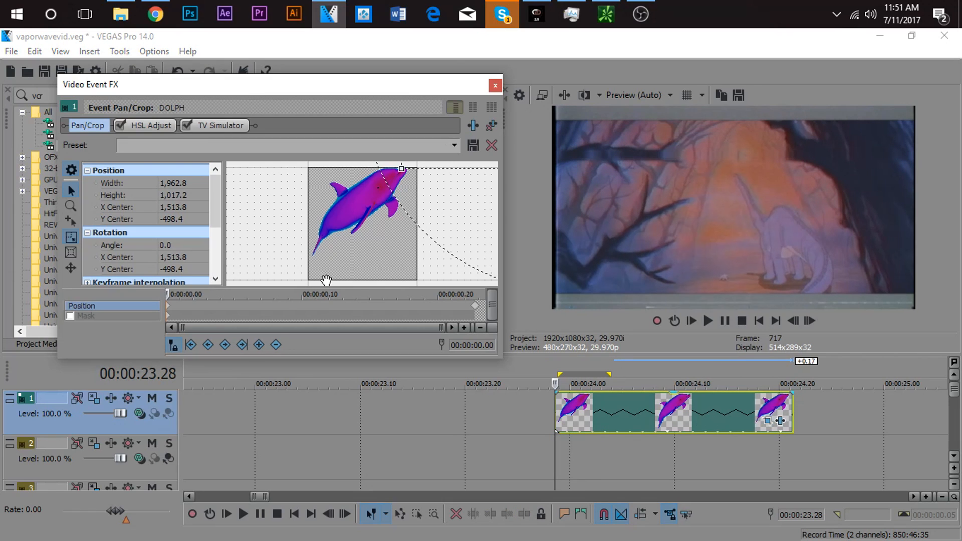
click(495, 85)
drag(531, 423, 838, 442)
key(space)
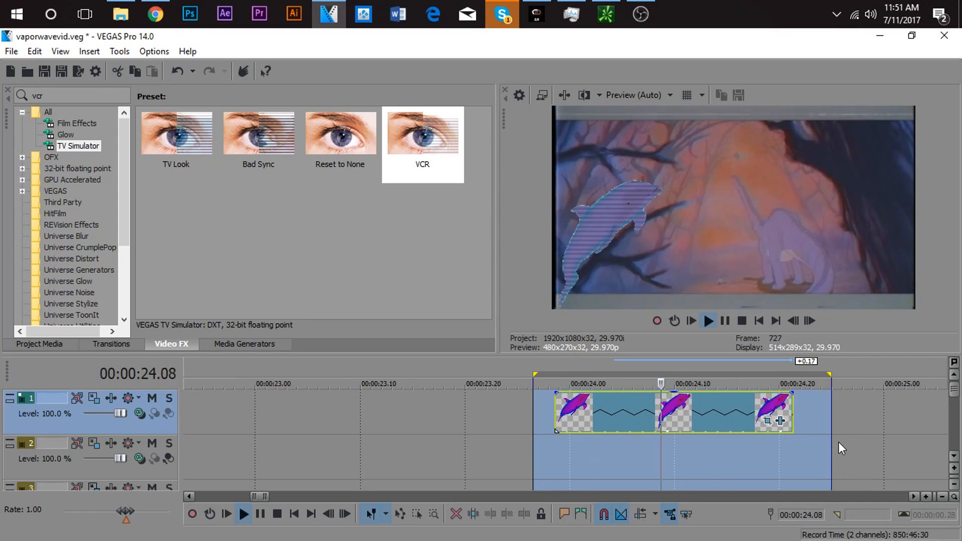
key(space)
Move the dolphin event earlier on track 1 to start directly after the hand event, and play back that section
scroll(709, 422, down, 3)
drag(576, 412, 472, 412)
click(441, 402)
key(space)
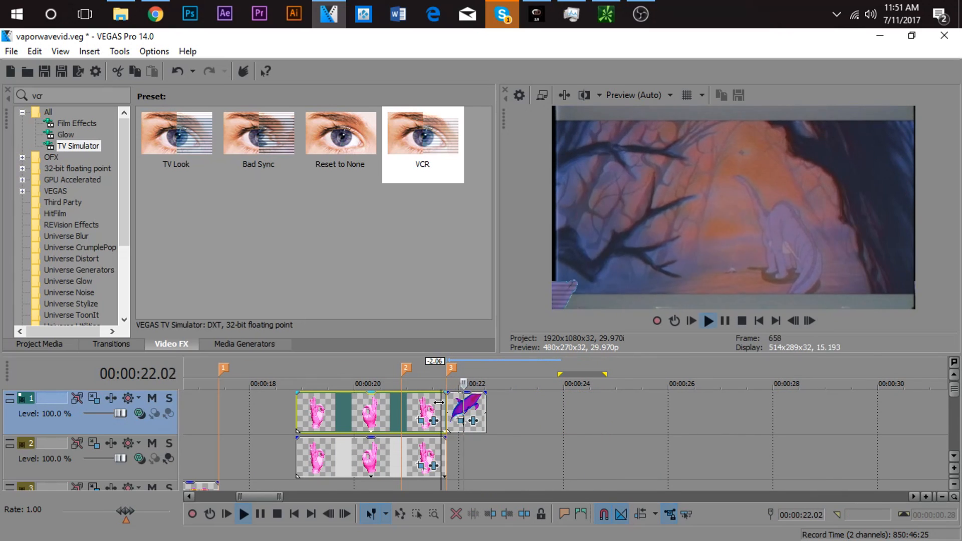
key(space)
key(space)
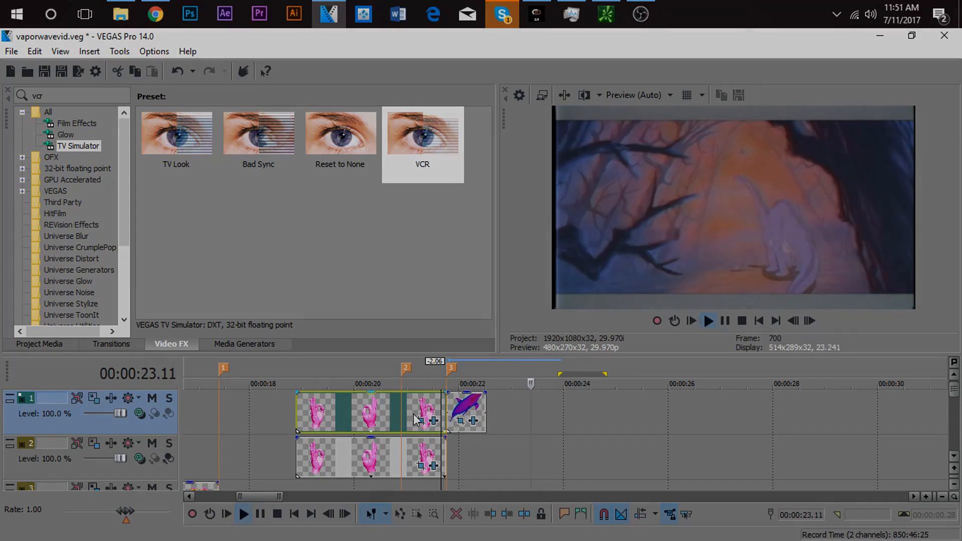
key(space)
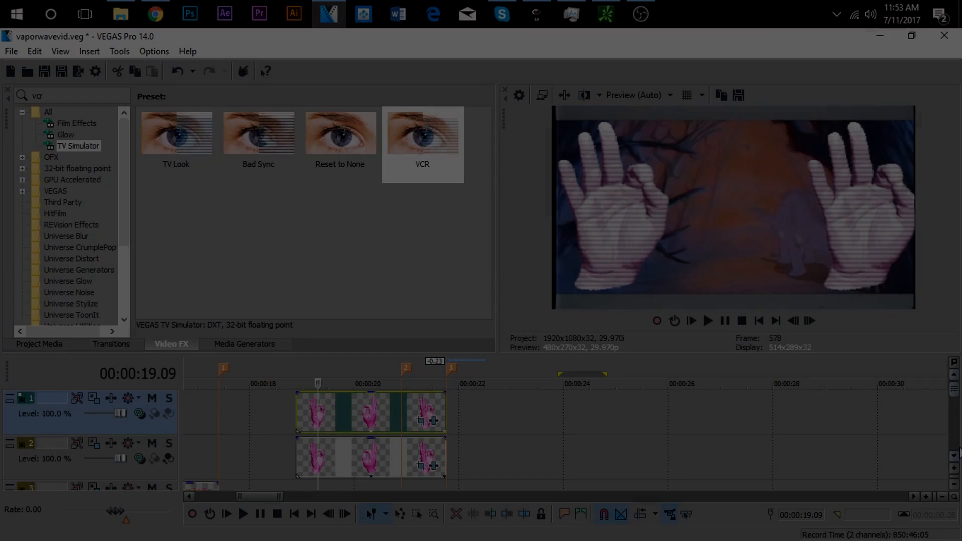
Examine the heart event on track 3 and several frames of the hand event on track 2
mouse_move(954, 394)
mouse_down()
mouse_move(954, 426)
mouse_move(953, 407)
mouse_up()
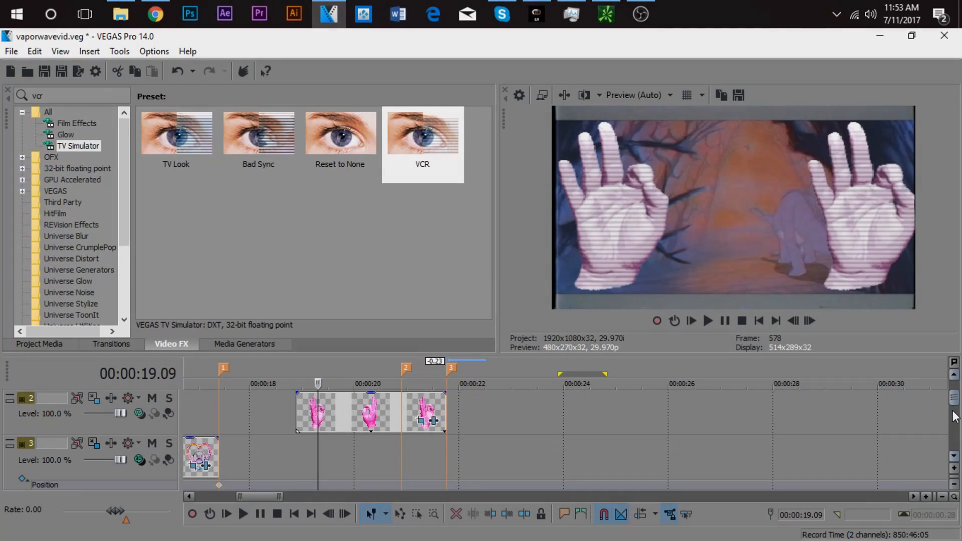
scroll(621, 446, down, 4)
click(453, 446)
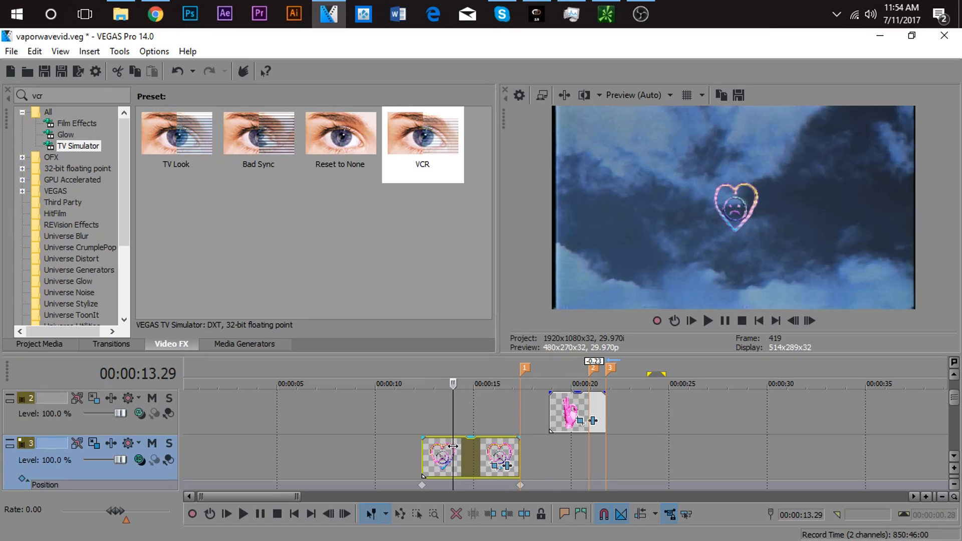
click(566, 411)
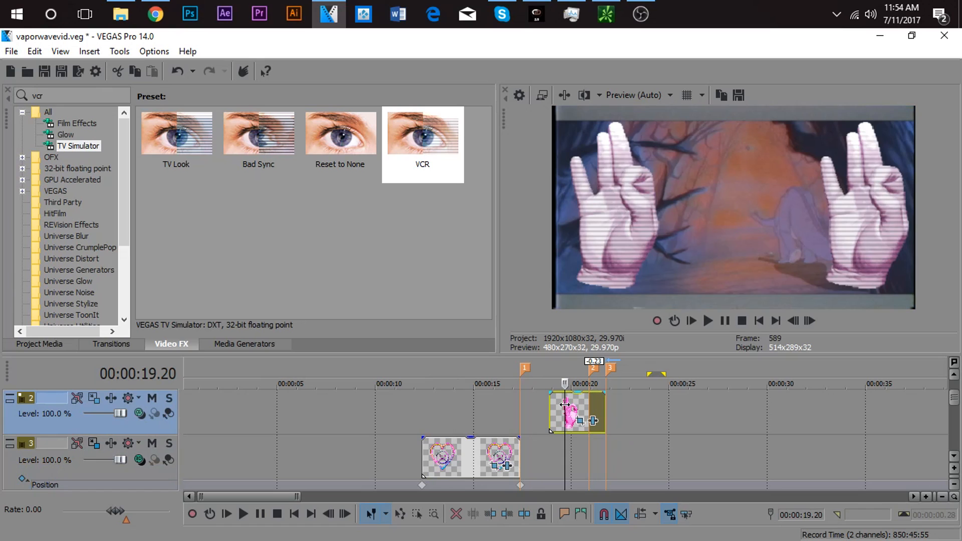
click(552, 403)
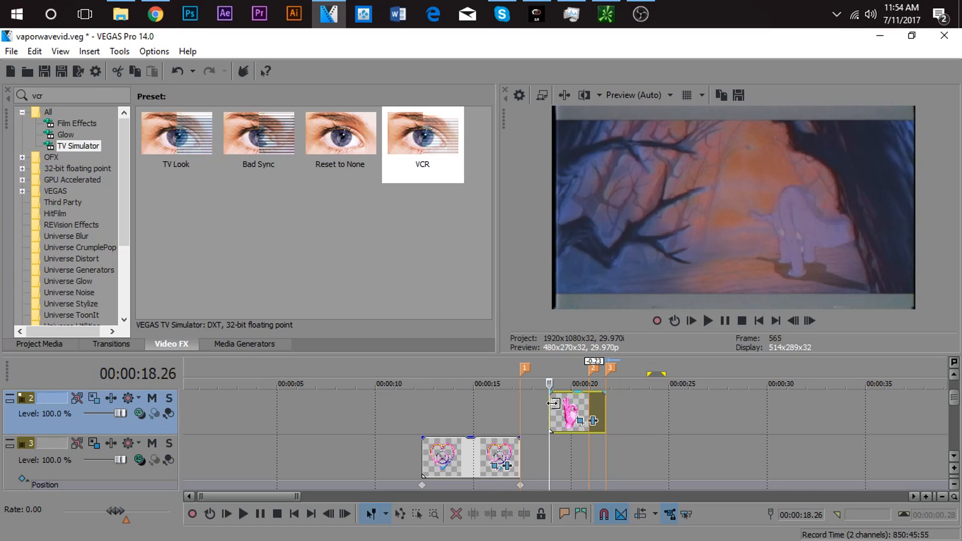
click(567, 397)
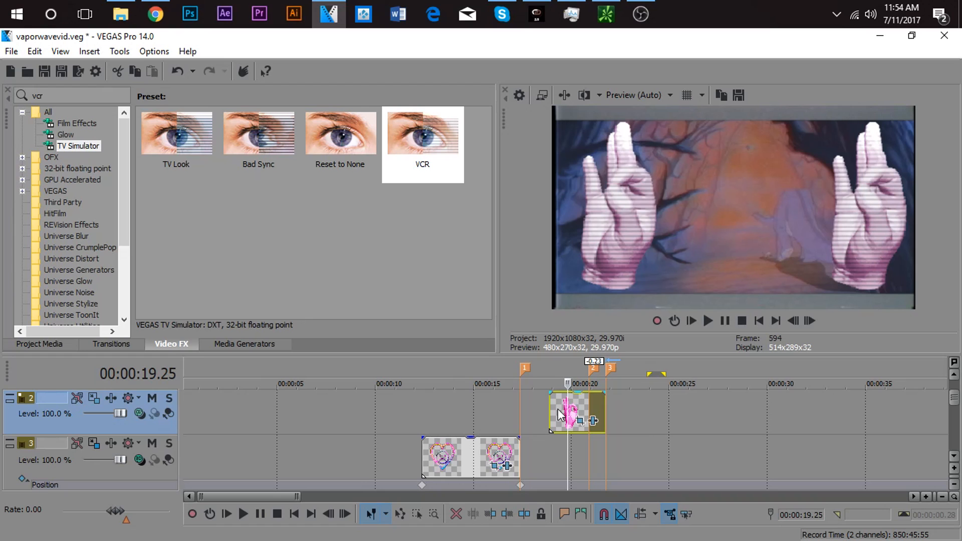
click(550, 412)
click(560, 411)
click(569, 410)
click(575, 412)
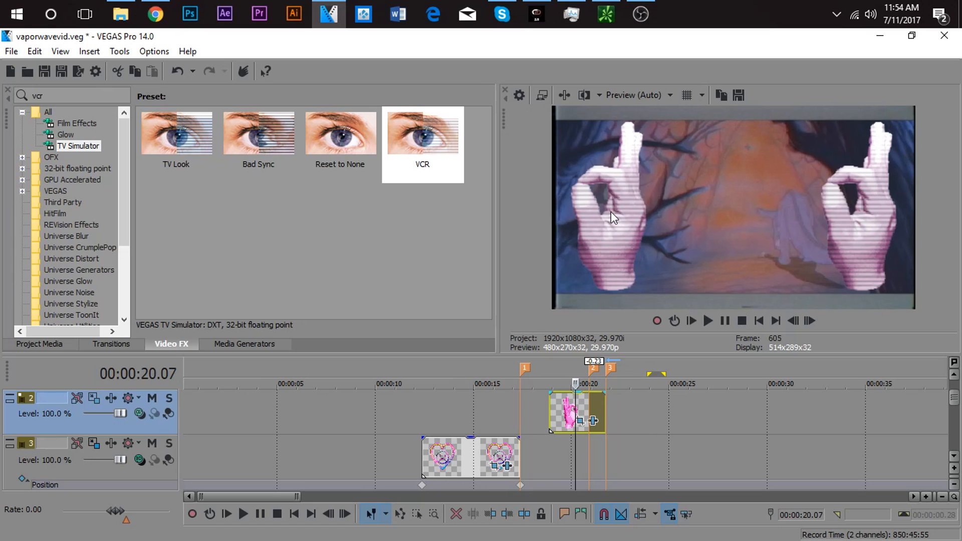
click(556, 416)
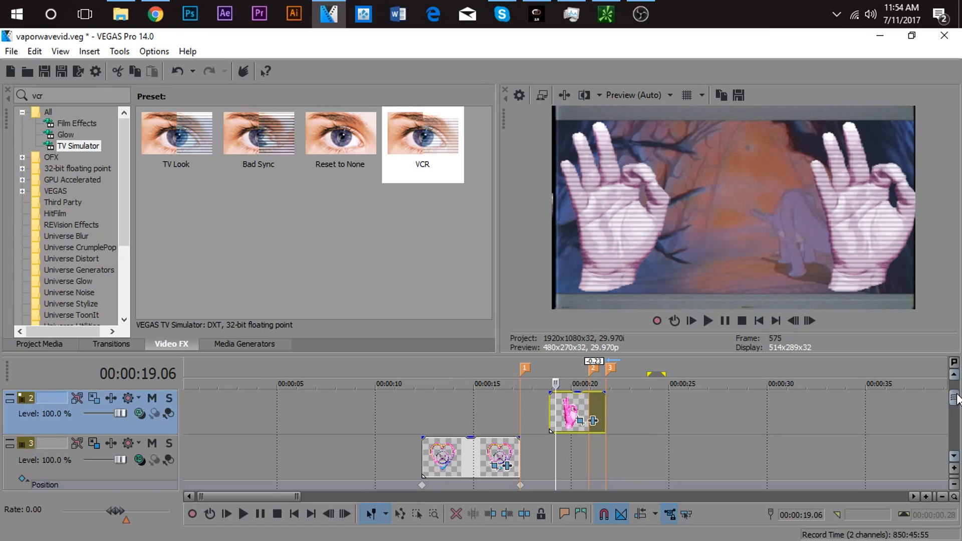
Review the hand event on track 1 by checking a late frame and playing it from its start
drag(955, 394, 952, 383)
click(588, 401)
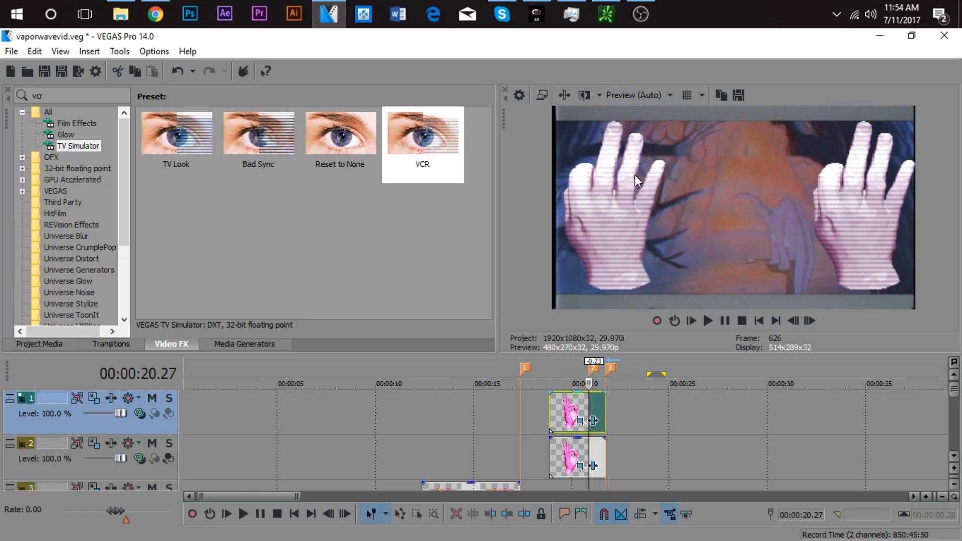
click(555, 406)
click(551, 407)
key(space)
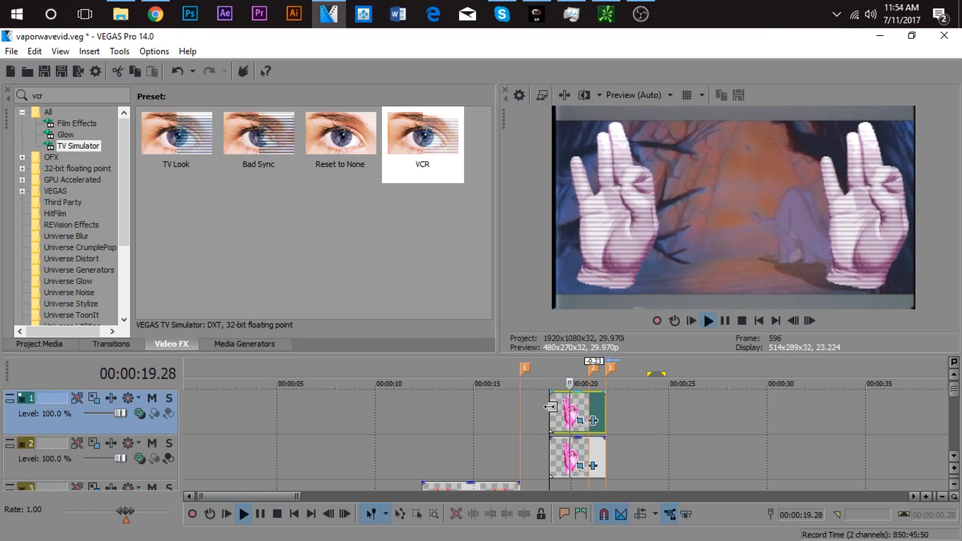
key(space)
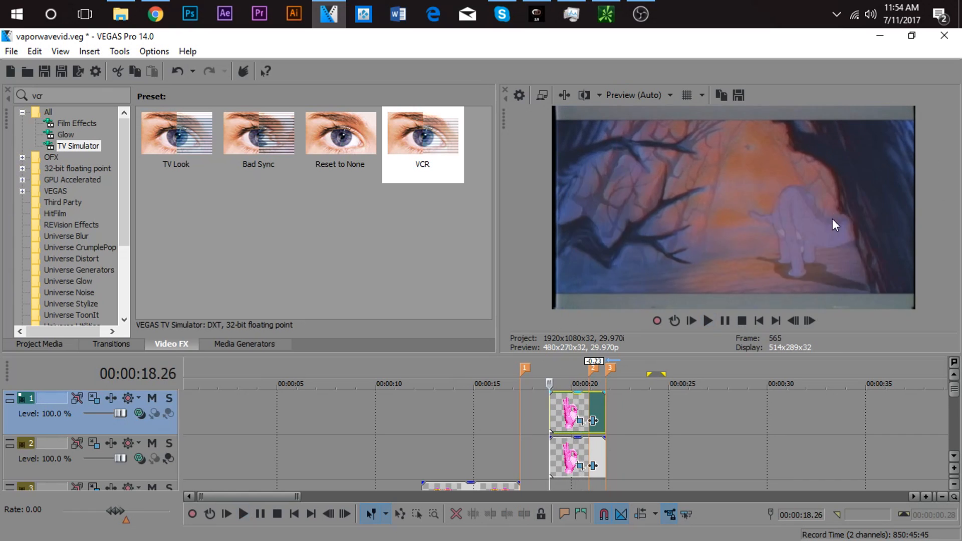
click(580, 405)
click(569, 447)
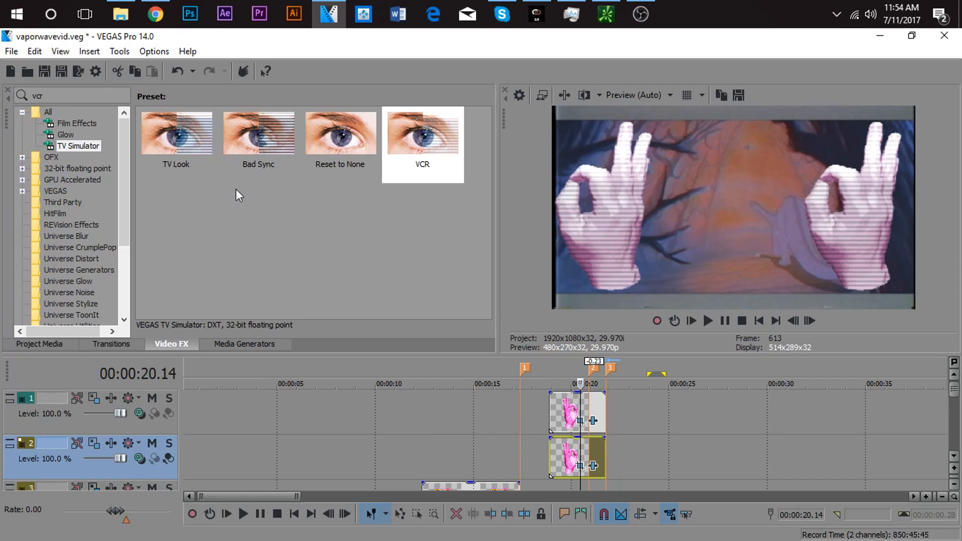
Add HEADS.gif from the project media to track 2 over the heart, ending where the hand event starts
click(52, 341)
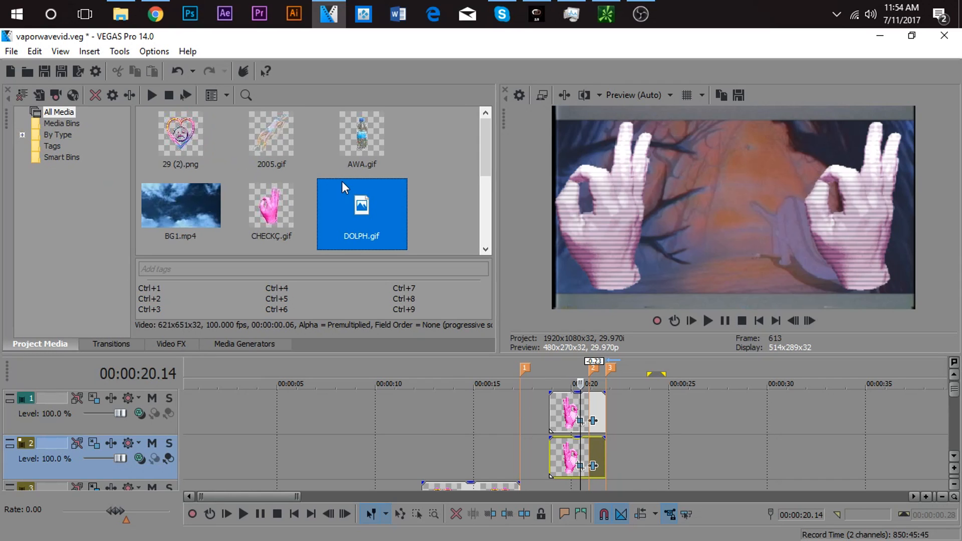
scroll(342, 181, down, 3)
scroll(198, 176, up, 3)
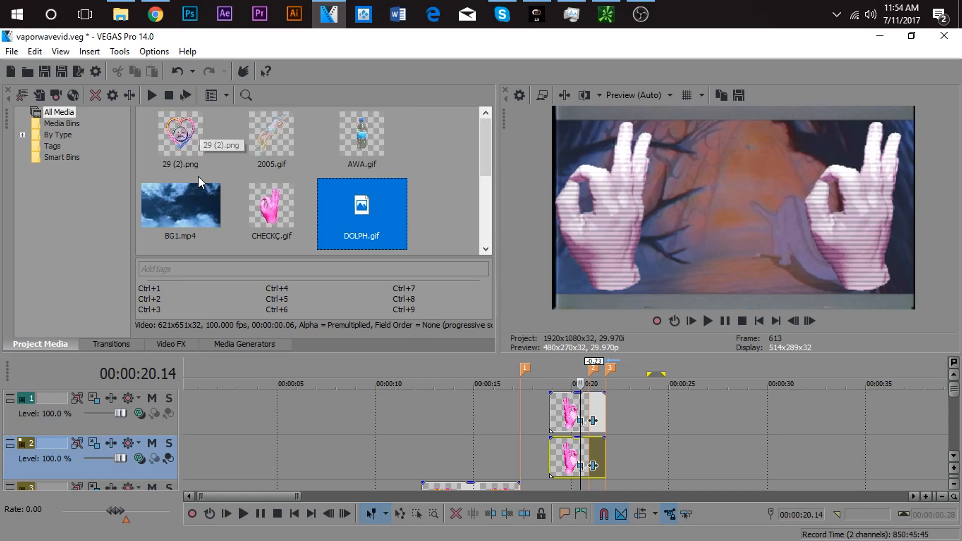
scroll(198, 177, down, 3)
scroll(199, 177, up, 3)
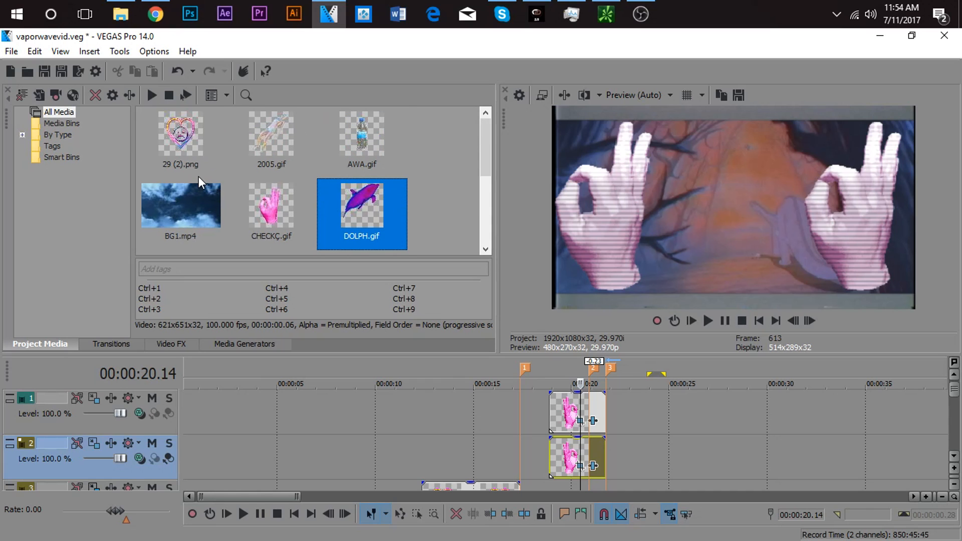
scroll(198, 177, down, 2)
drag(198, 177, 451, 438)
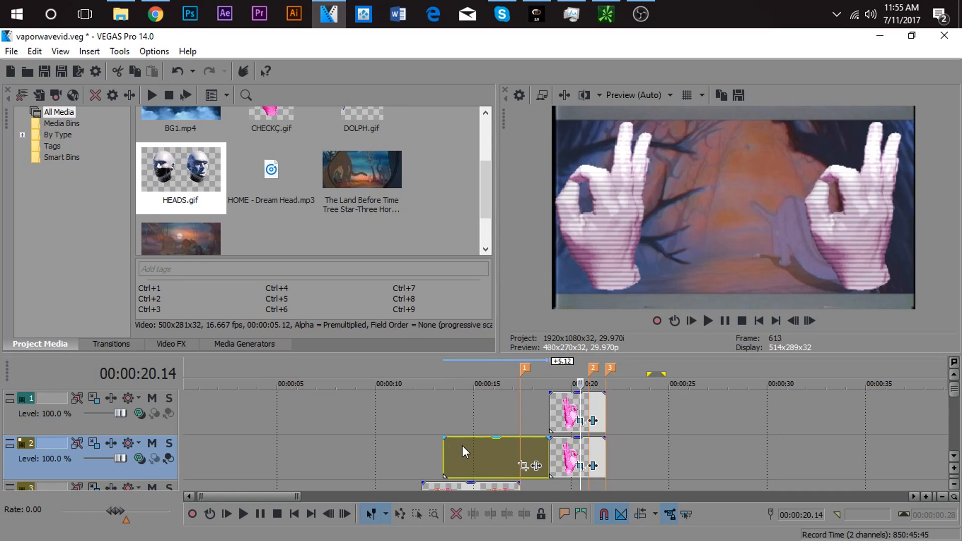
Preview frames of the HEADS.gif event, then trim its end by 1.14 to marker 1
click(462, 445)
click(491, 460)
click(513, 446)
click(498, 446)
click(512, 446)
click(521, 447)
click(534, 447)
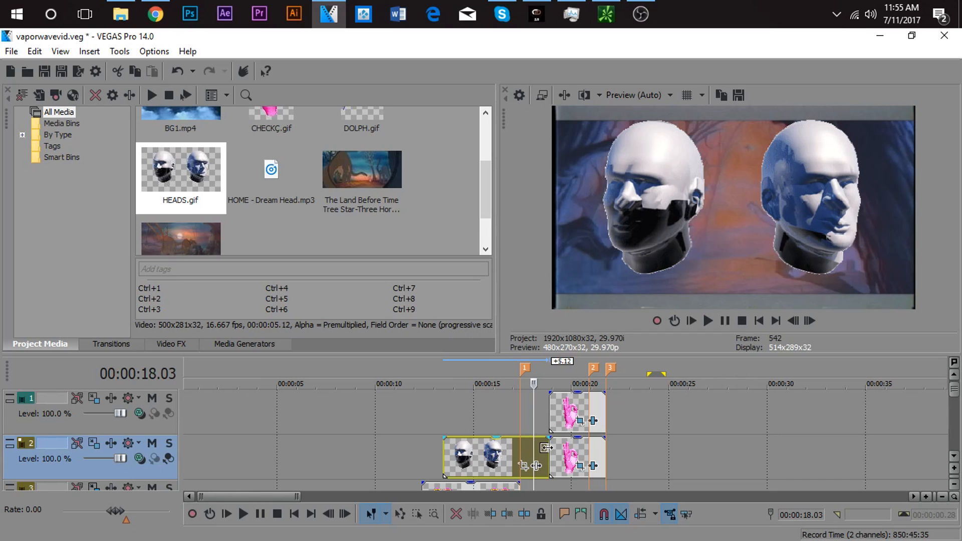
drag(532, 452, 520, 451)
Play back the HEADS.gif event over the heart and clouds, continuing through the hand events
click(455, 448)
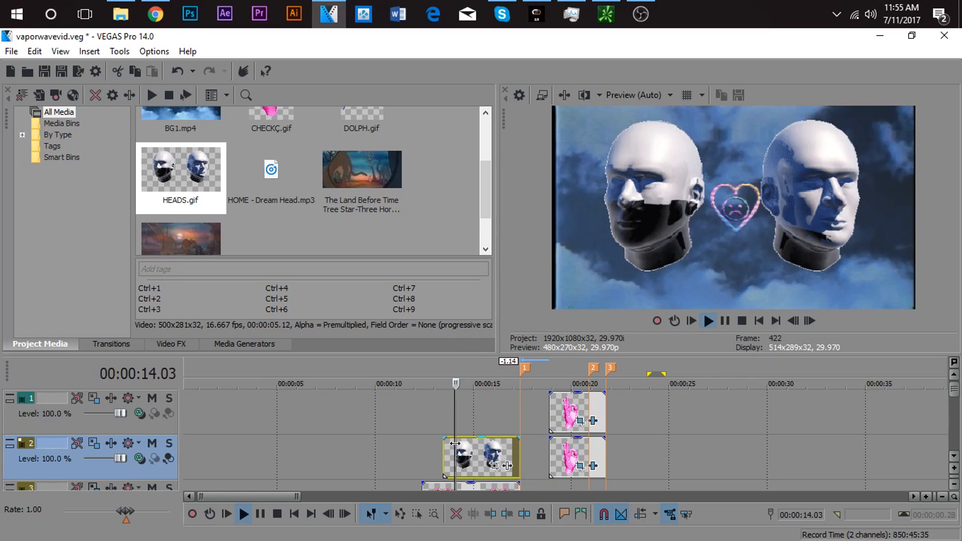
click(450, 448)
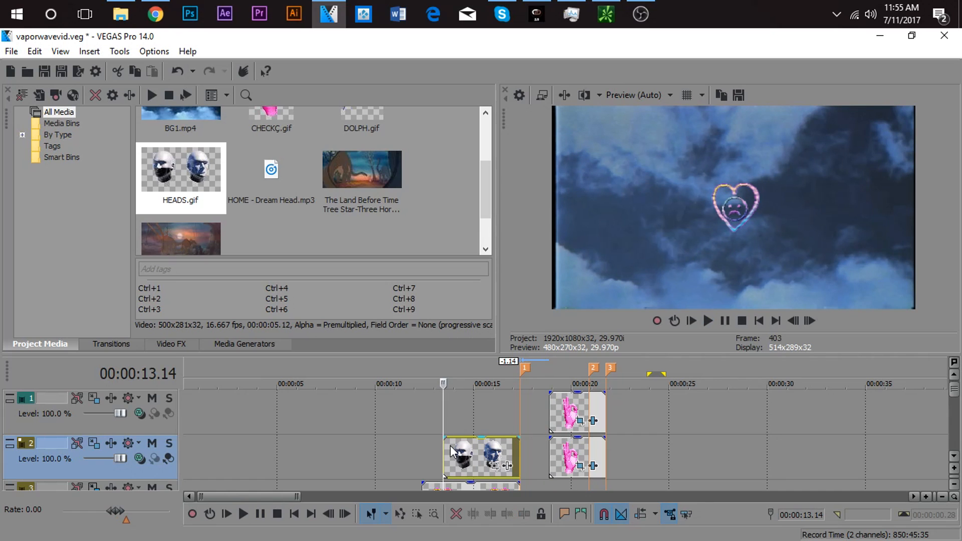
key(space)
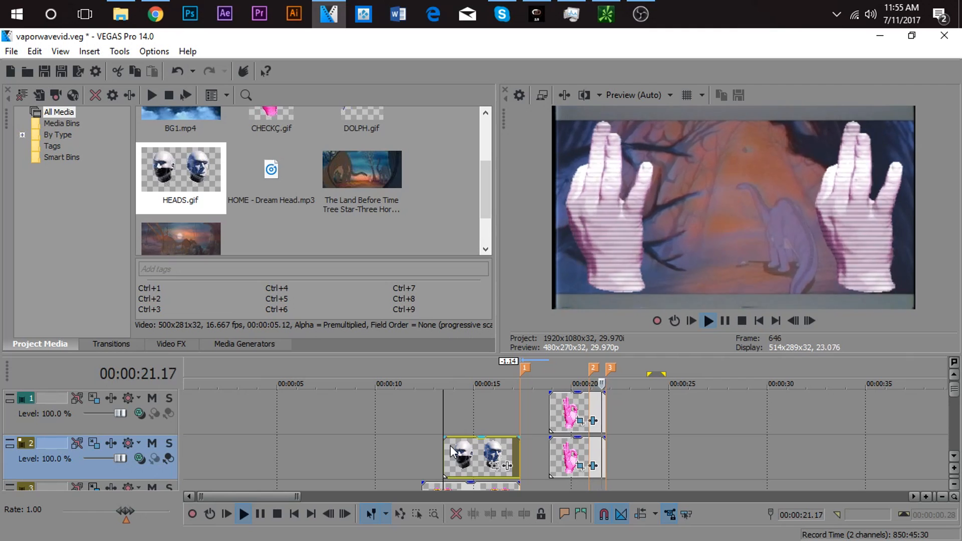
key(space)
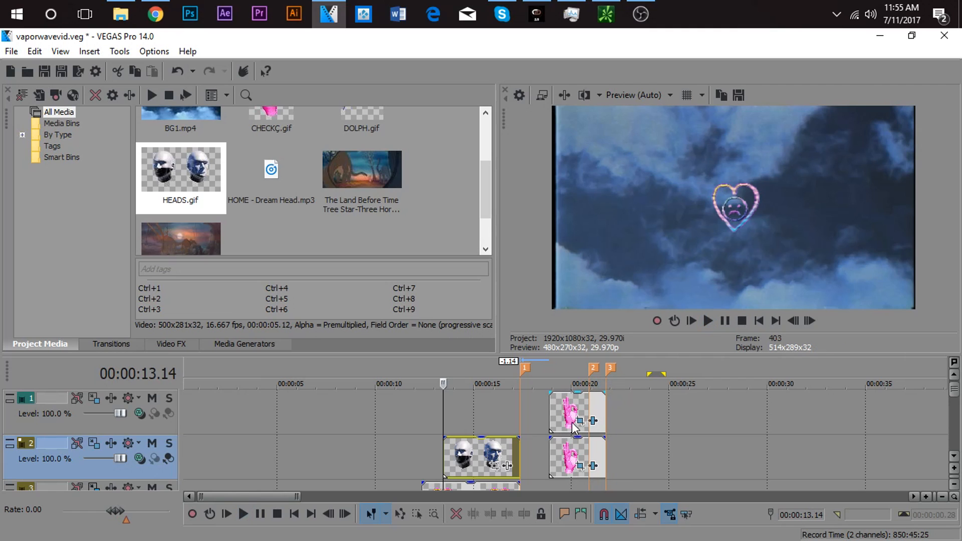
click(557, 450)
click(552, 451)
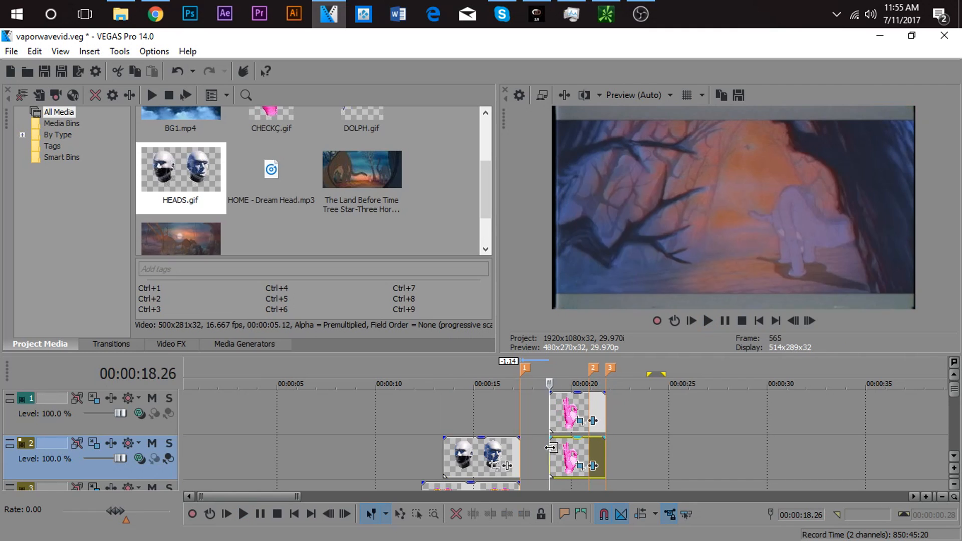
click(500, 460)
key(space)
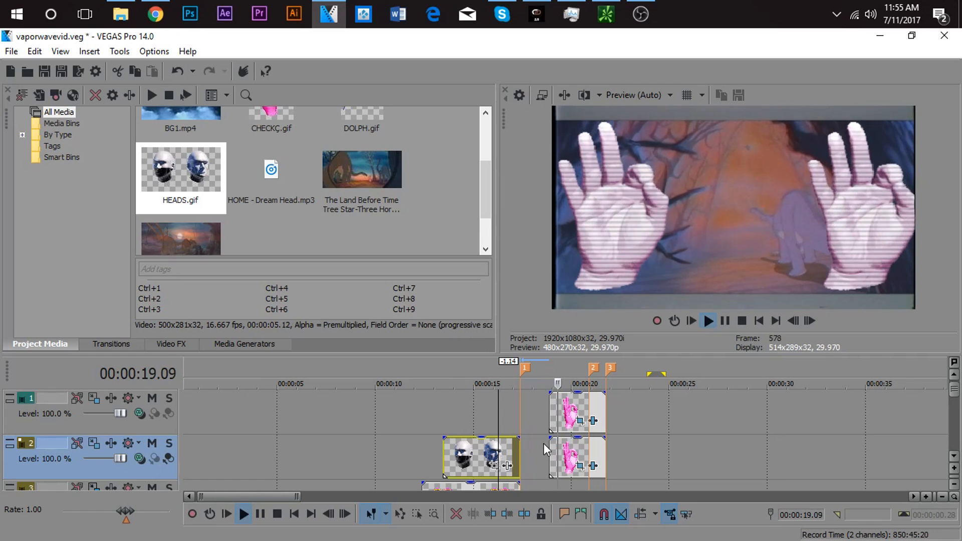
key(space)
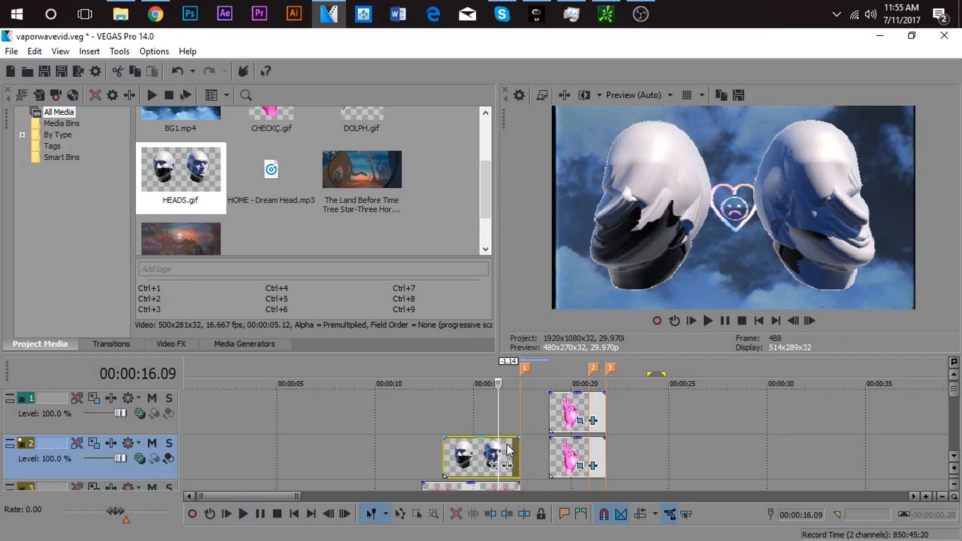
Set track 2 to a custom composite mode using the VEGAS Displacement Map plug-in
click(416, 452)
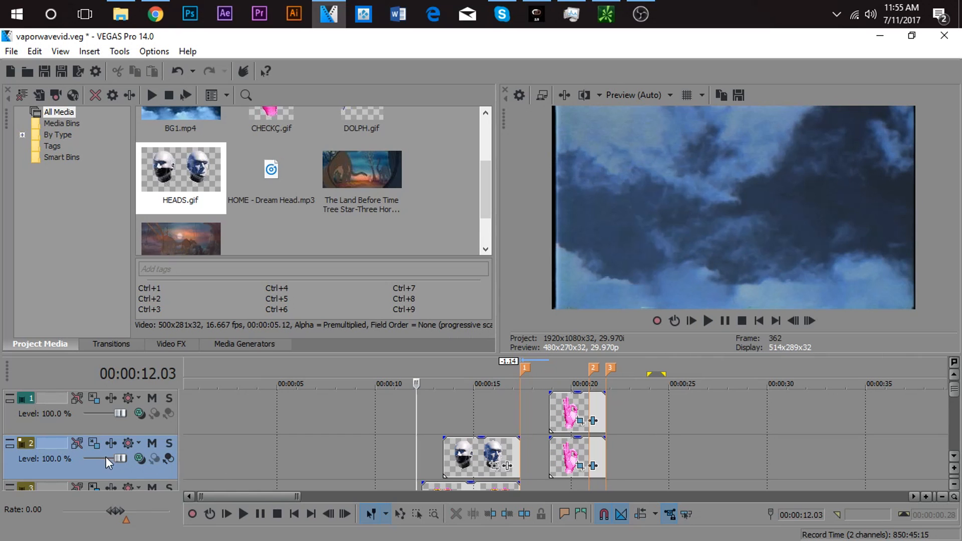
click(139, 459)
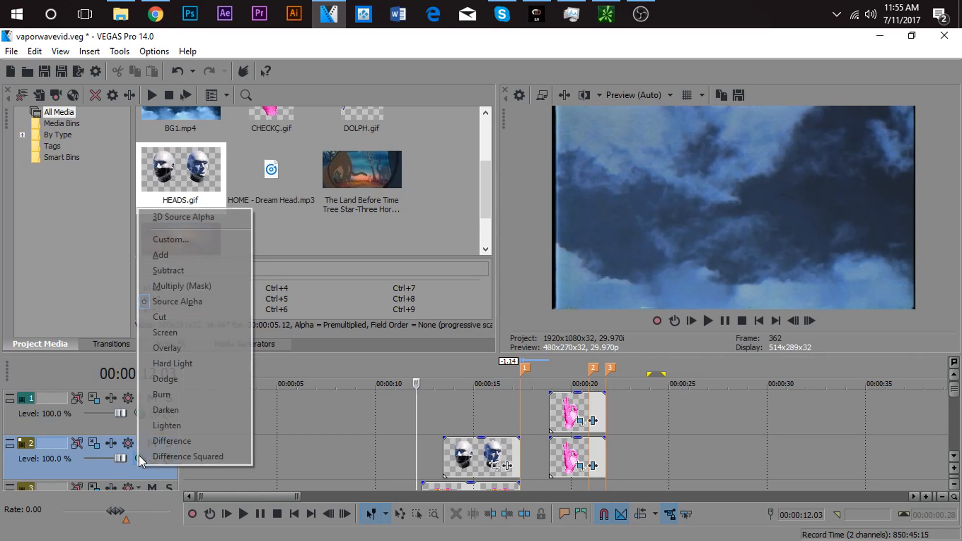
click(165, 244)
drag(380, 398, 637, 398)
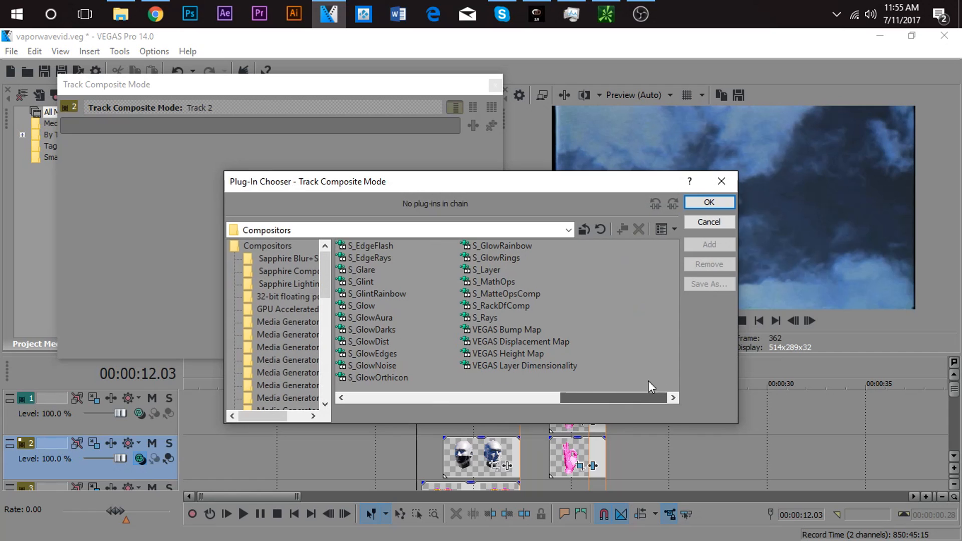
click(564, 342)
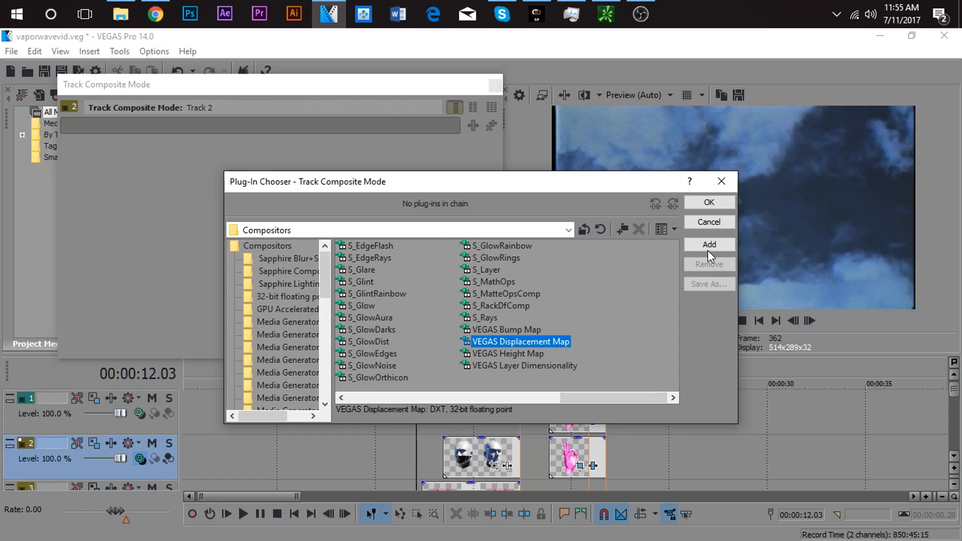
click(719, 242)
click(707, 205)
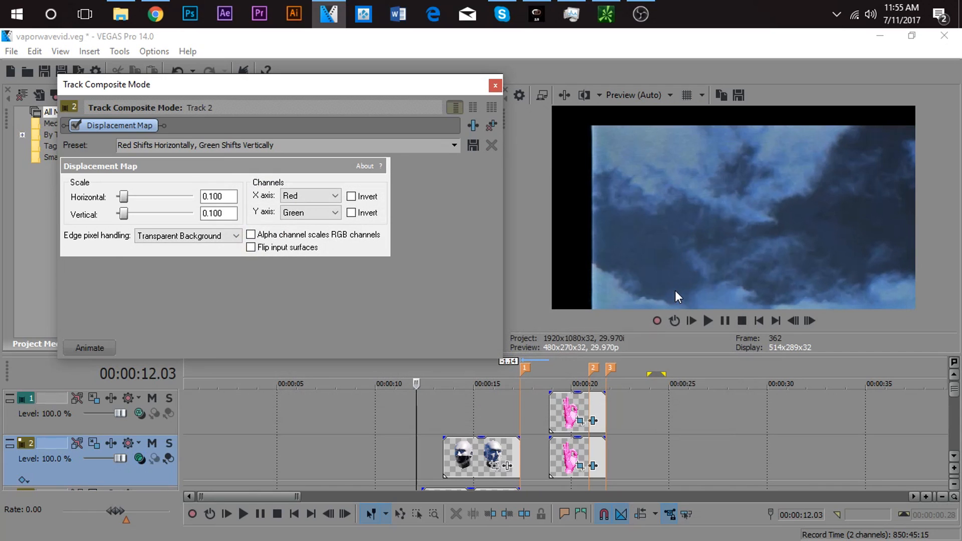
Apply the Alpha Scaled Displacement preset to track 2's Displacement Map, judging it on a frame of the heads event
click(479, 448)
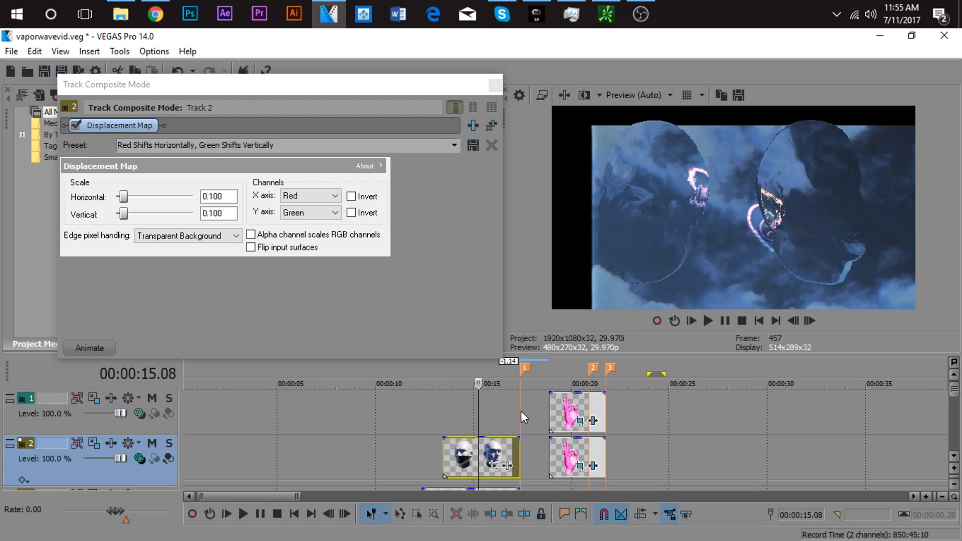
click(456, 143)
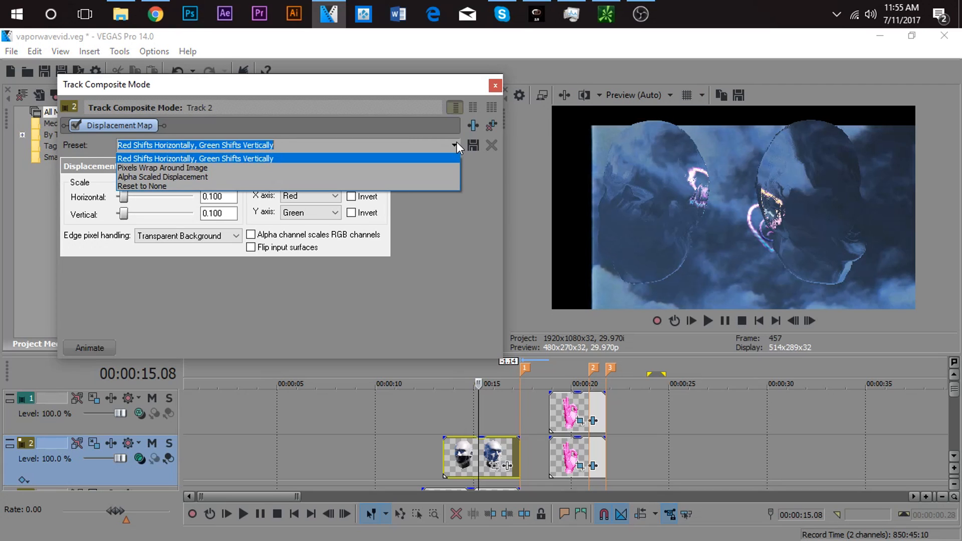
click(438, 177)
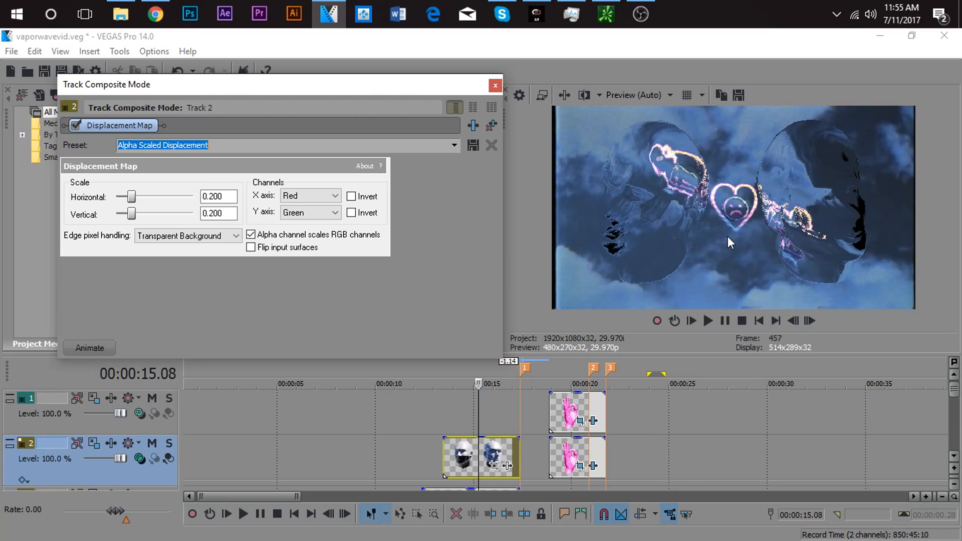
Play back the displaced heads event and its ending, then check frames of the hand events on tracks 2 and 1
click(445, 458)
key(space)
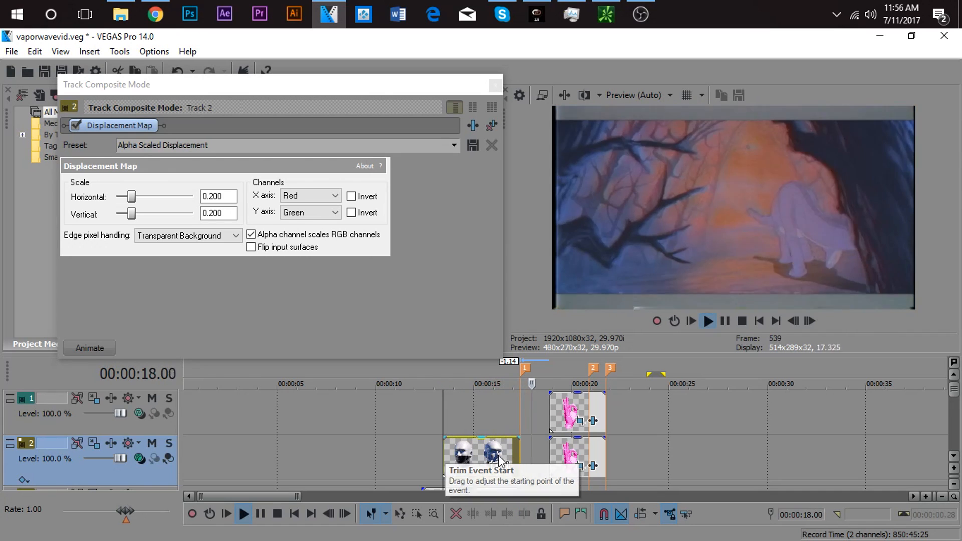
key(space)
click(516, 420)
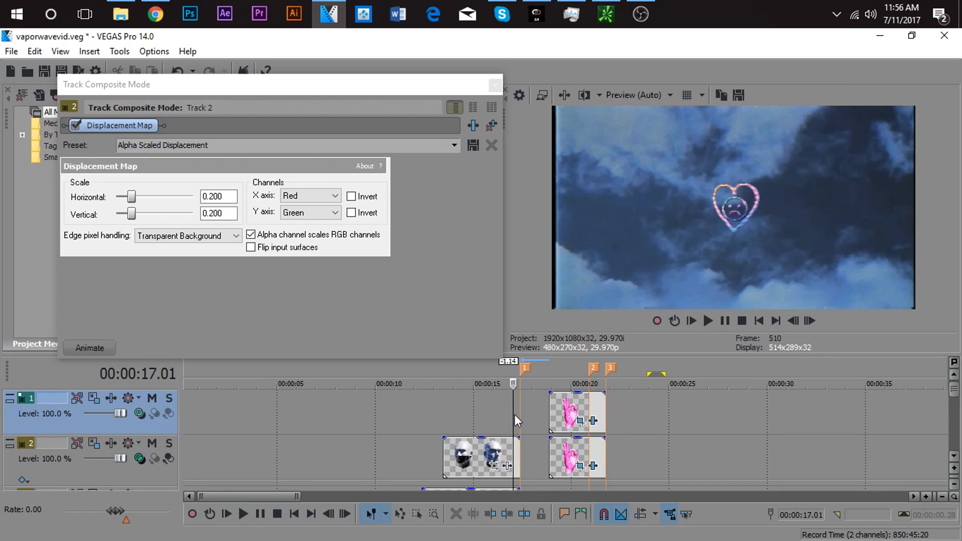
key(space)
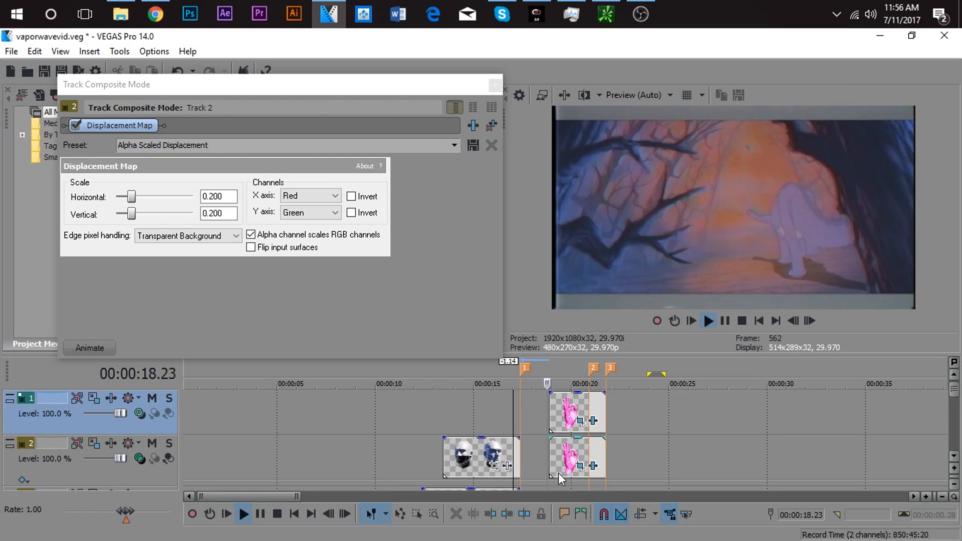
click(577, 470)
key(space)
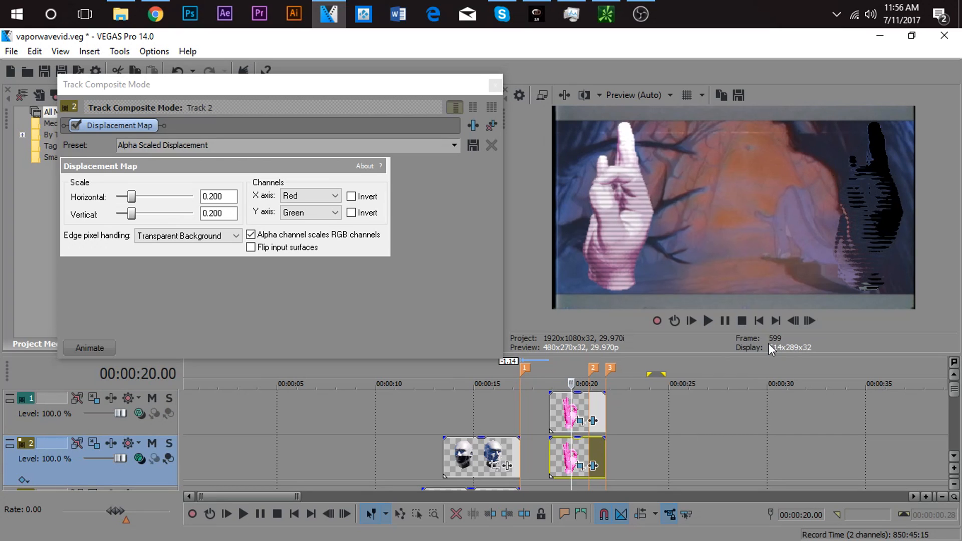
click(600, 406)
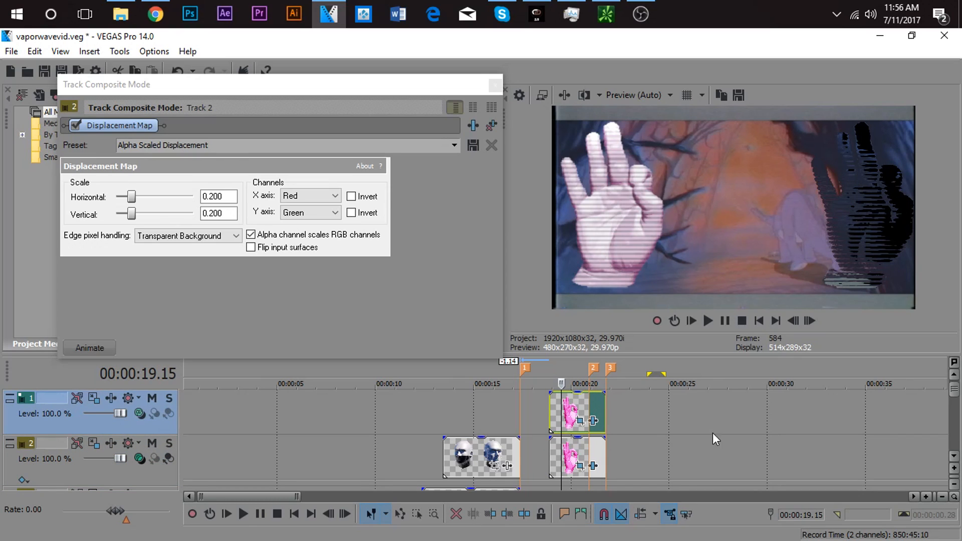
Compare the track 2 hand with and without its TV Simulator effect, then play back both hand events
click(593, 465)
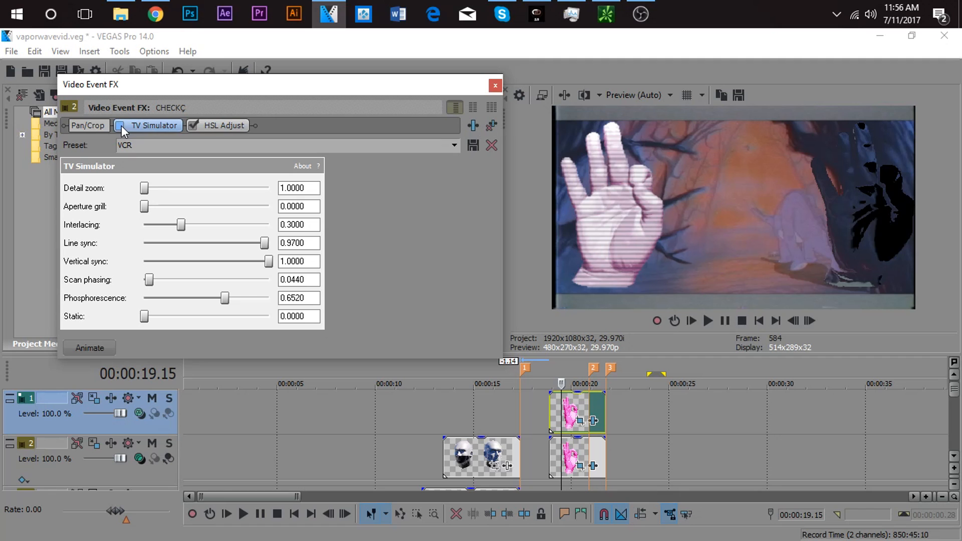
click(495, 85)
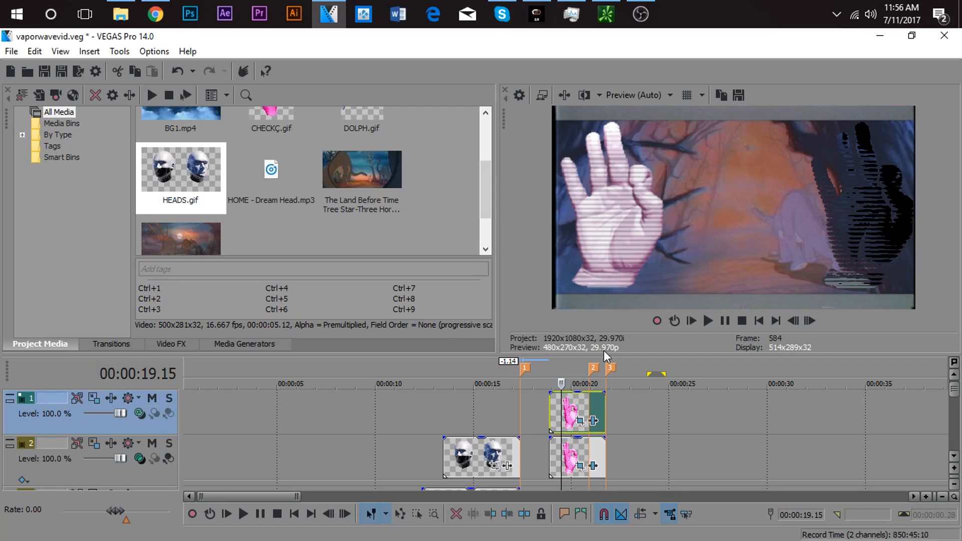
key(space)
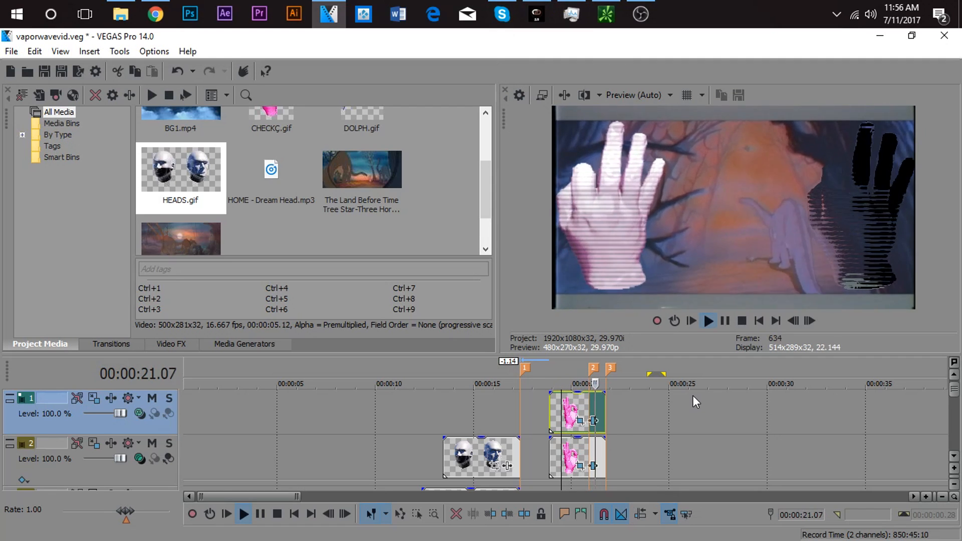
key(space)
click(560, 413)
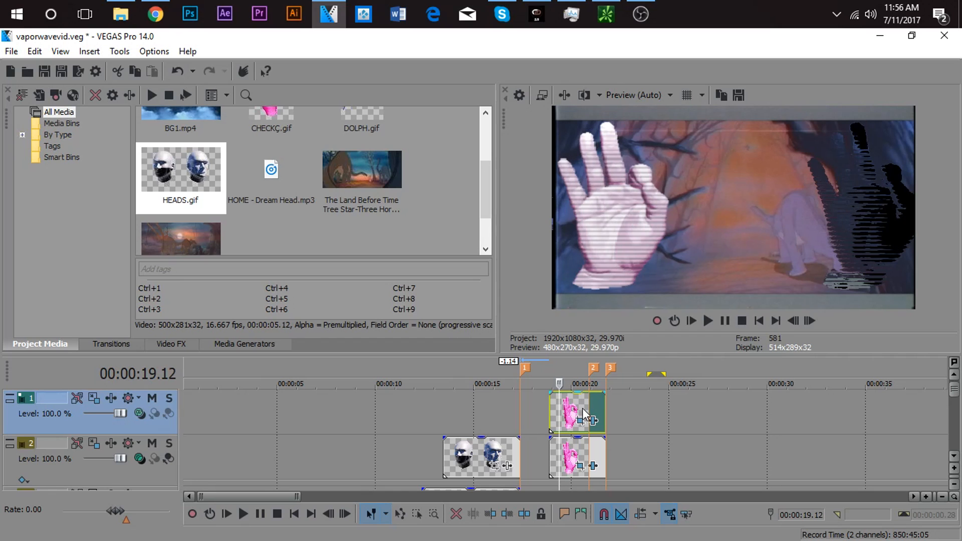
Set track 1 to a custom composite mode using the VEGAS Displacement Map plug-in
click(141, 413)
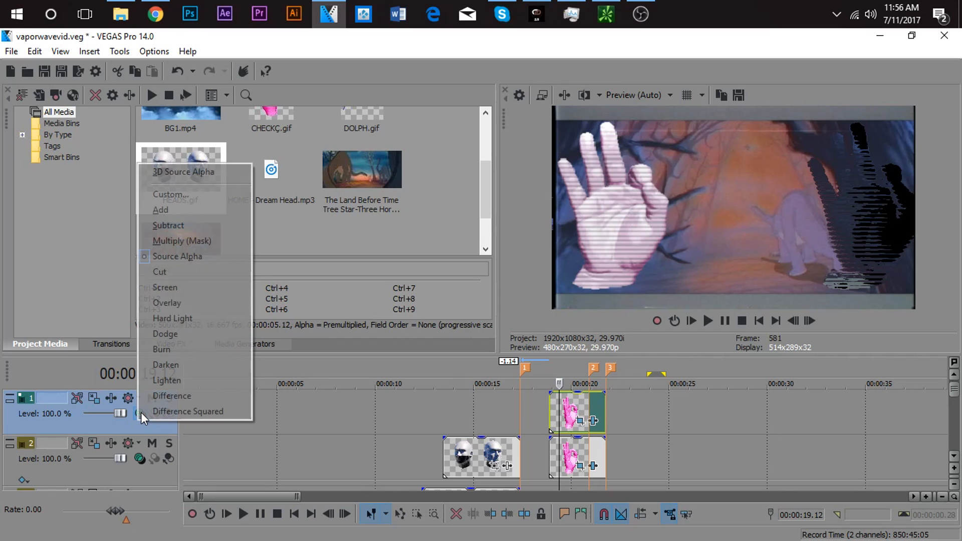
click(159, 195)
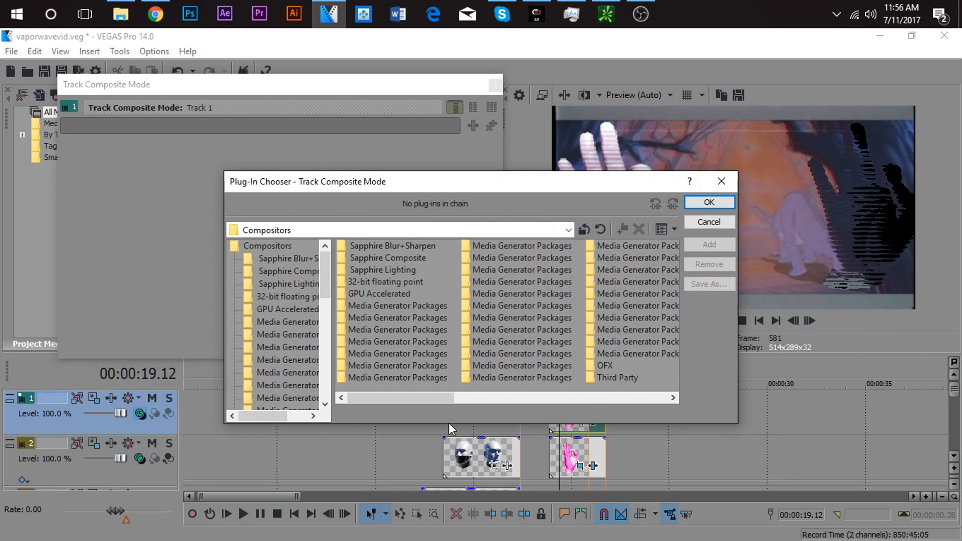
click(552, 399)
click(534, 340)
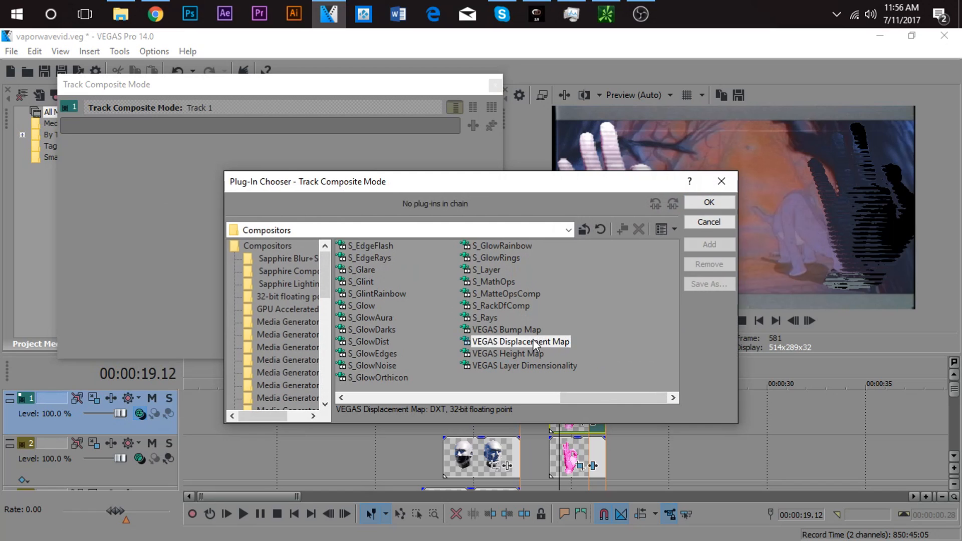
click(714, 244)
click(707, 203)
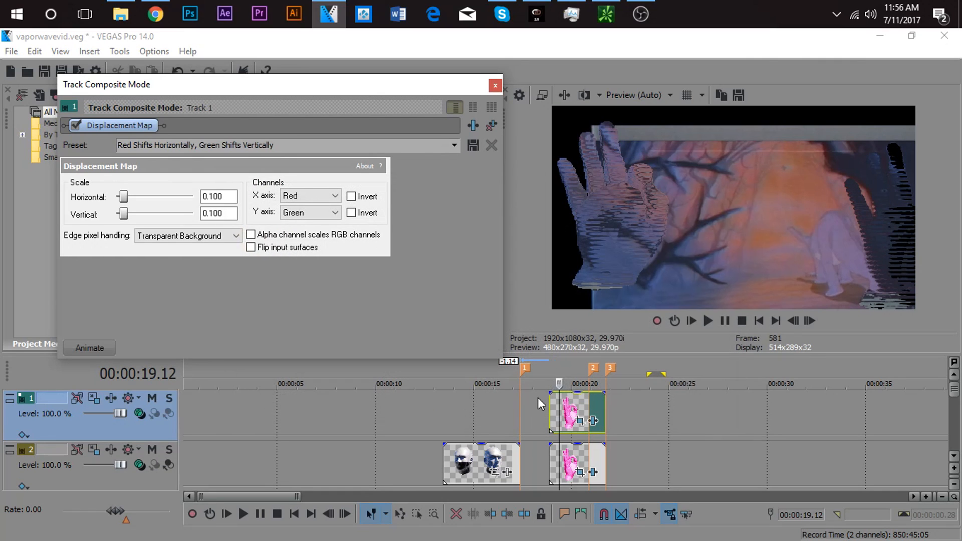
Apply the Alpha Scaled Displacement preset to track 1's Displacement Map and close its settings
click(455, 146)
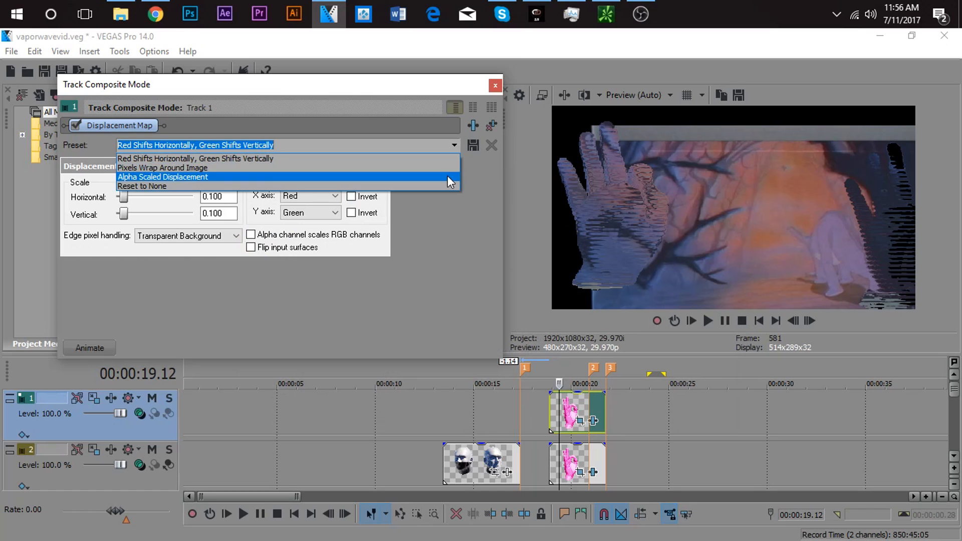
click(444, 181)
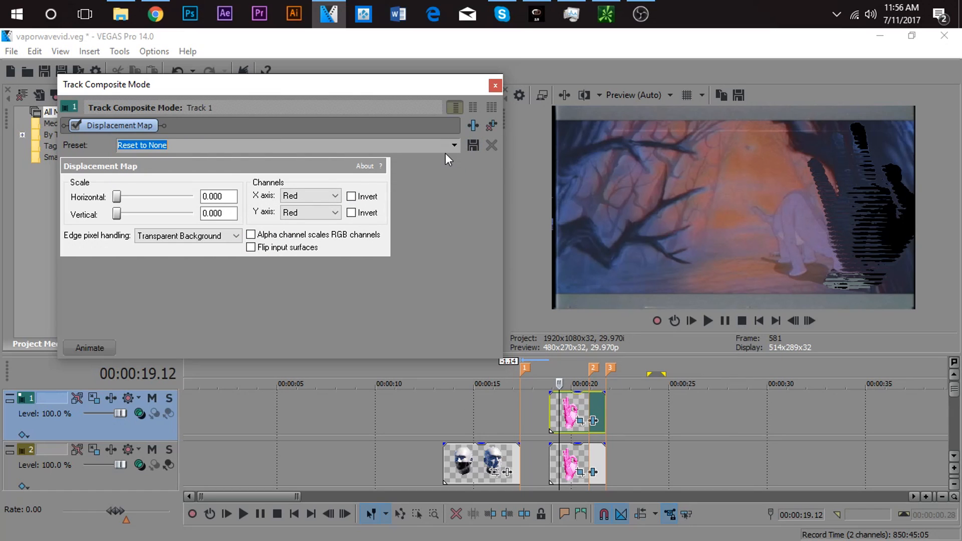
click(449, 147)
click(445, 178)
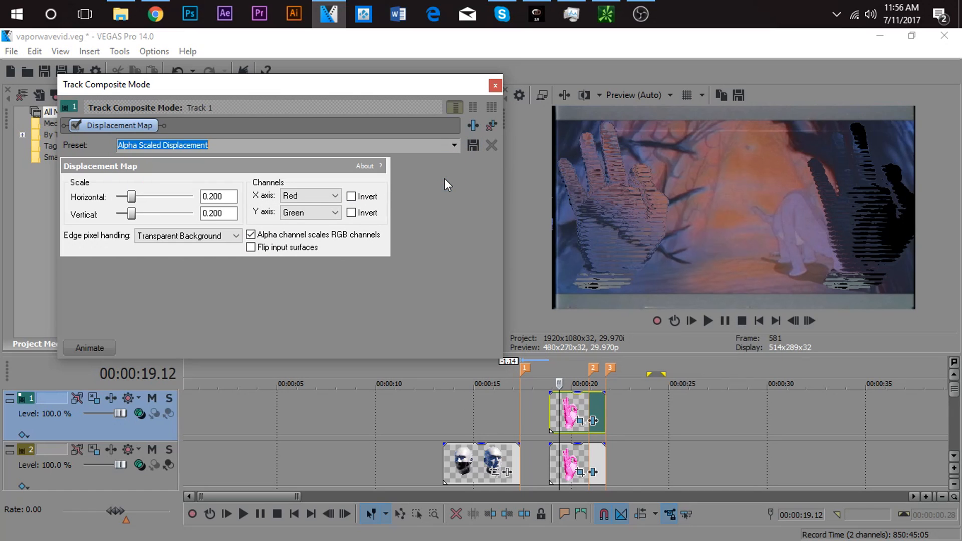
click(499, 88)
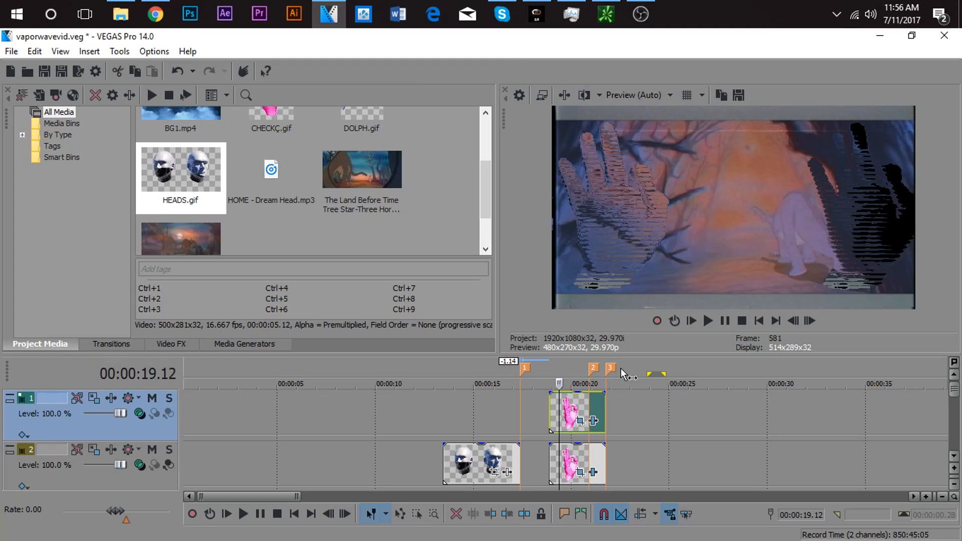
Play back both displaced hand events, then preview frames of the heads event on track 2
click(533, 399)
key(space)
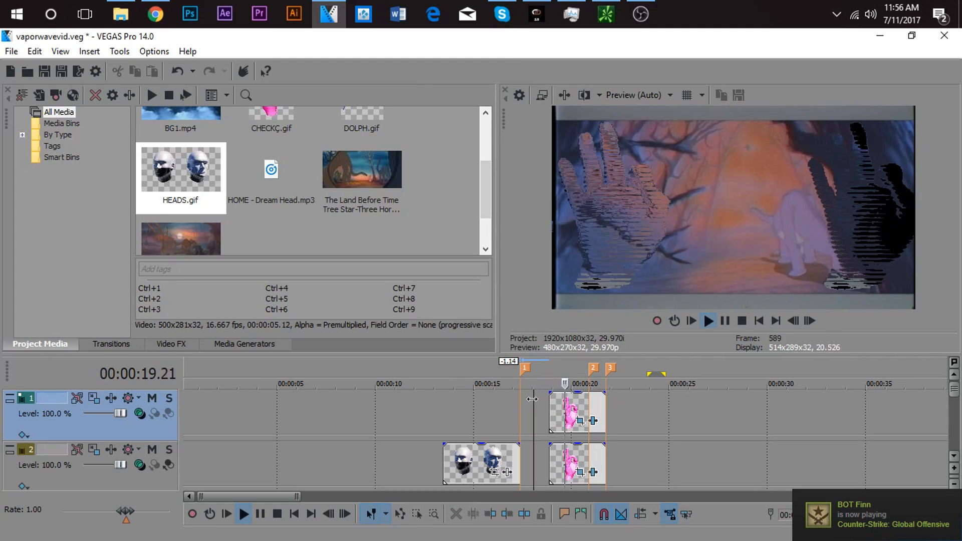
key(space)
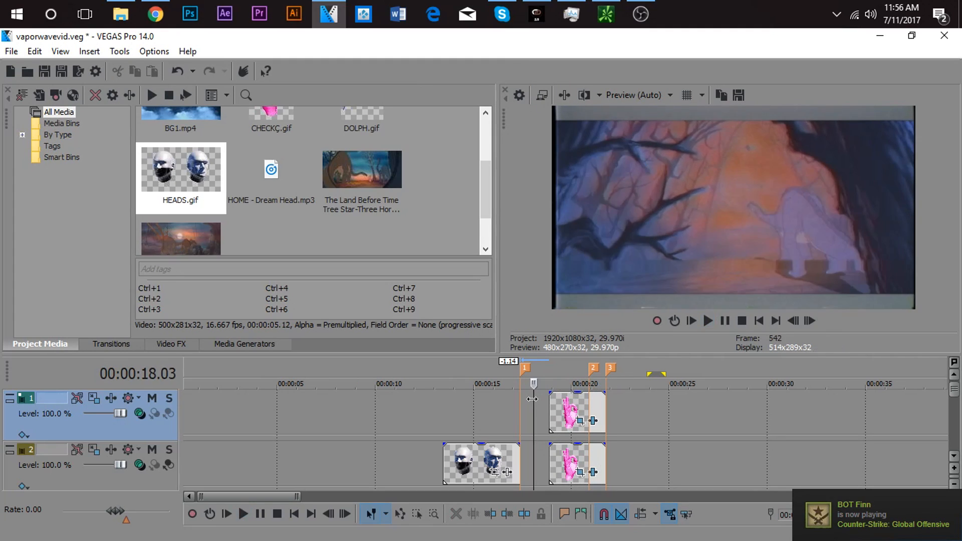
click(422, 436)
click(452, 461)
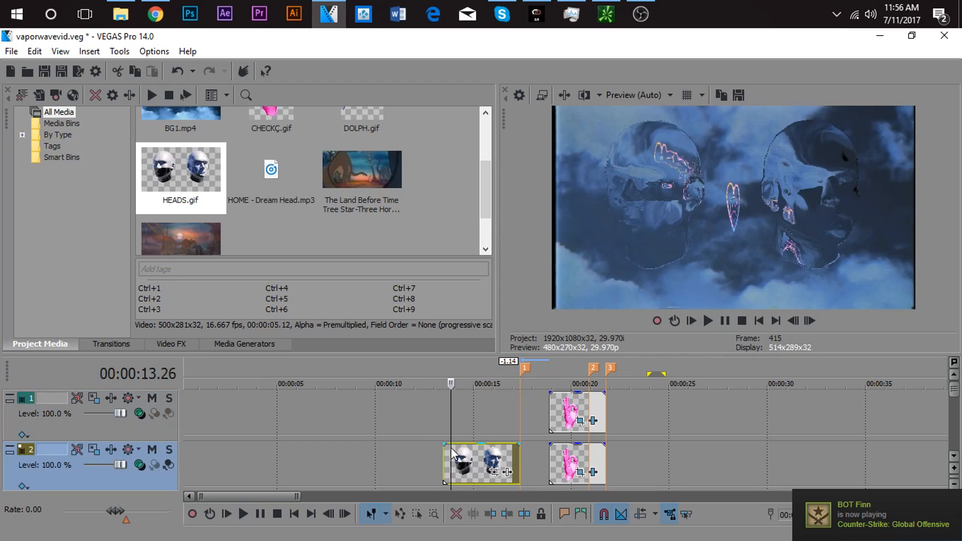
click(475, 462)
Search the video effects for "distor" and check the Fish Eye Distortion and Elliptical Distortion presets
click(172, 343)
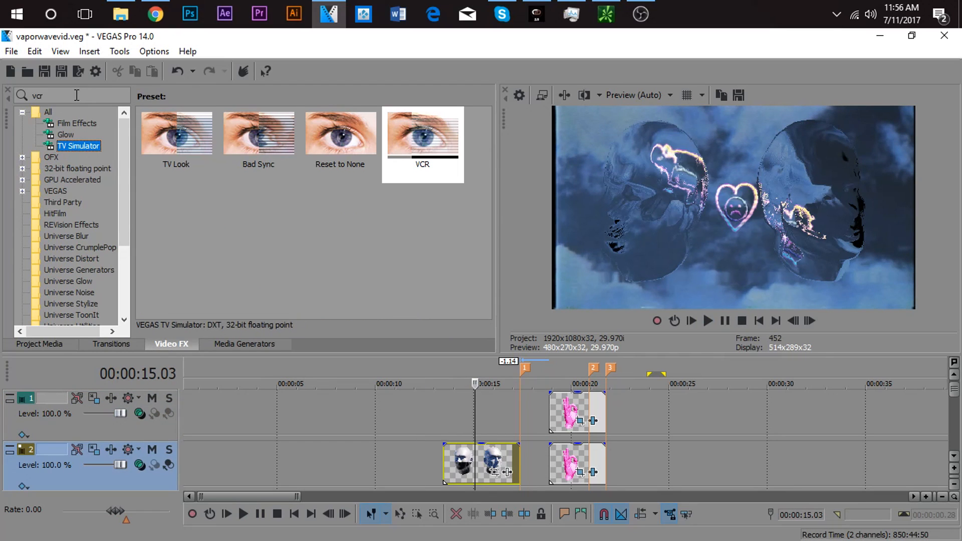
key(BackSpace)
text(d)
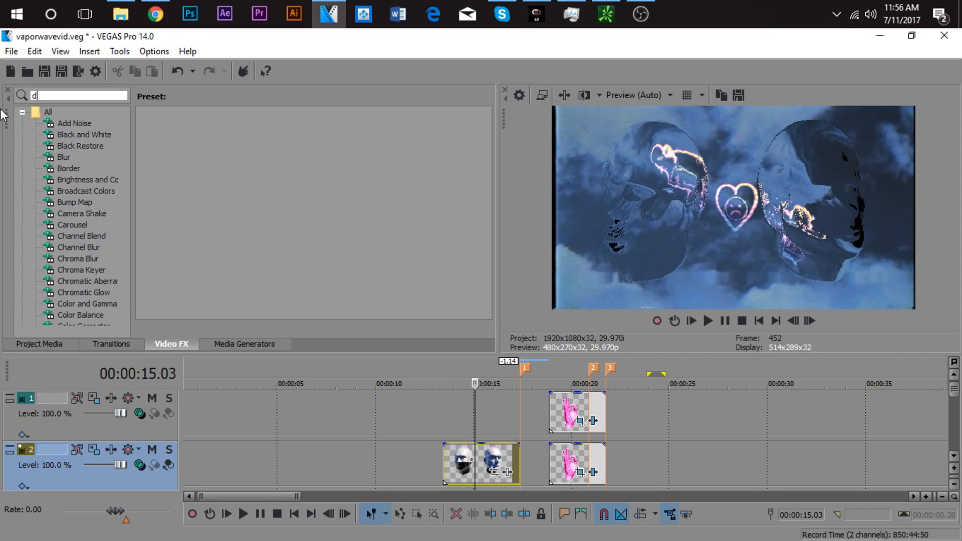
text(istor)
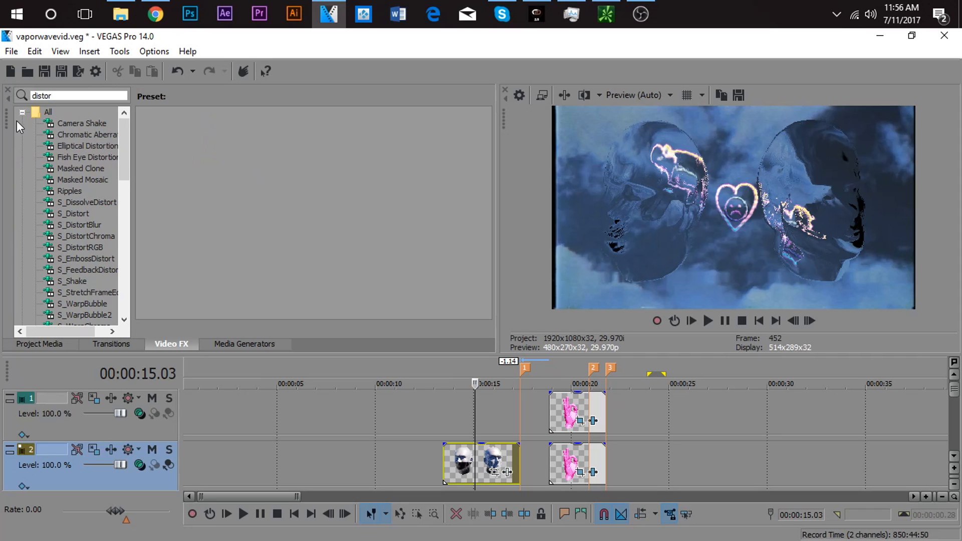
click(104, 158)
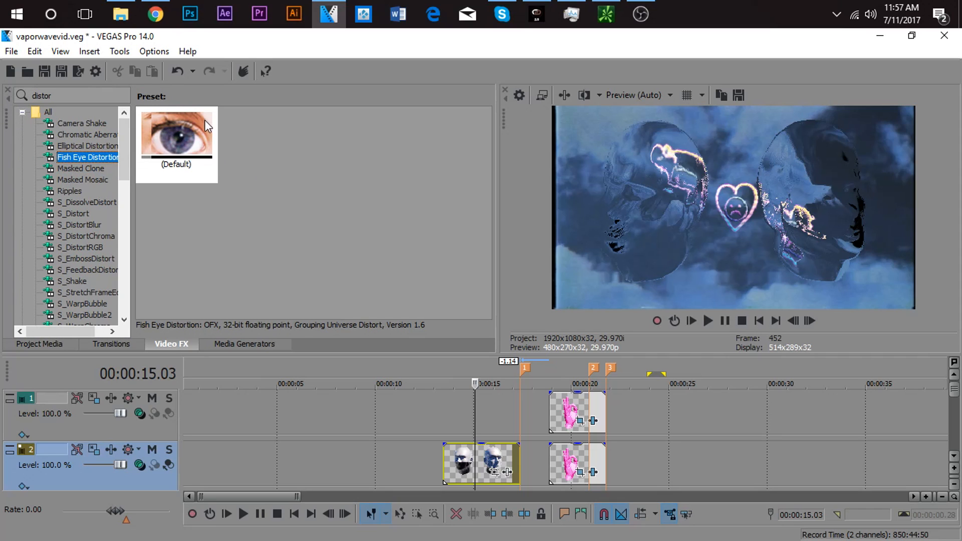
key(Up)
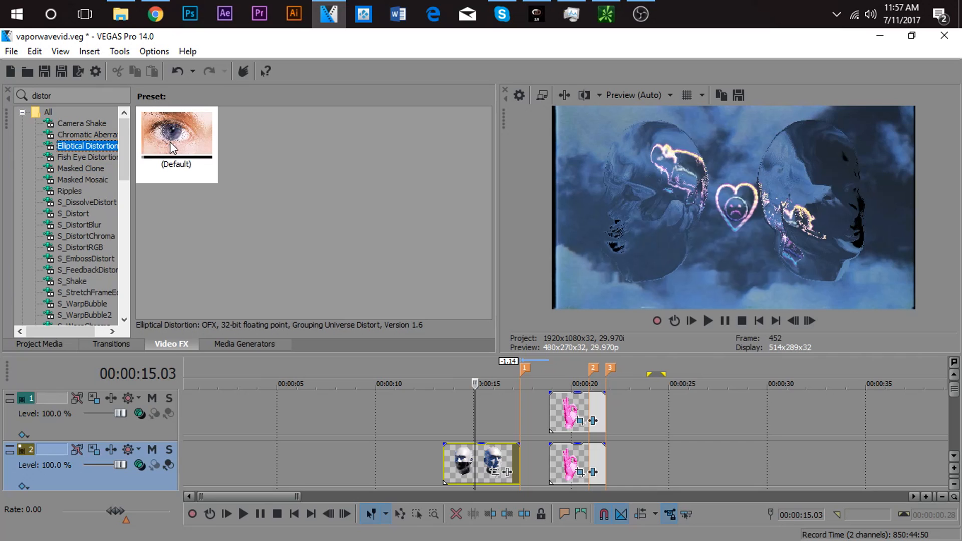
Try the default S_Distort effect on the track 2 heads event with a reduced Amount, and remove it from the event
click(79, 222)
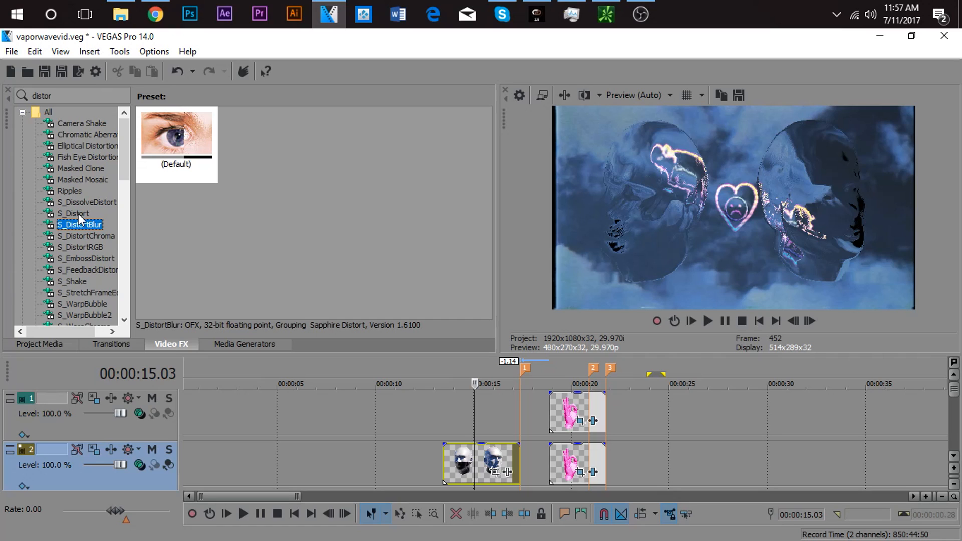
click(78, 213)
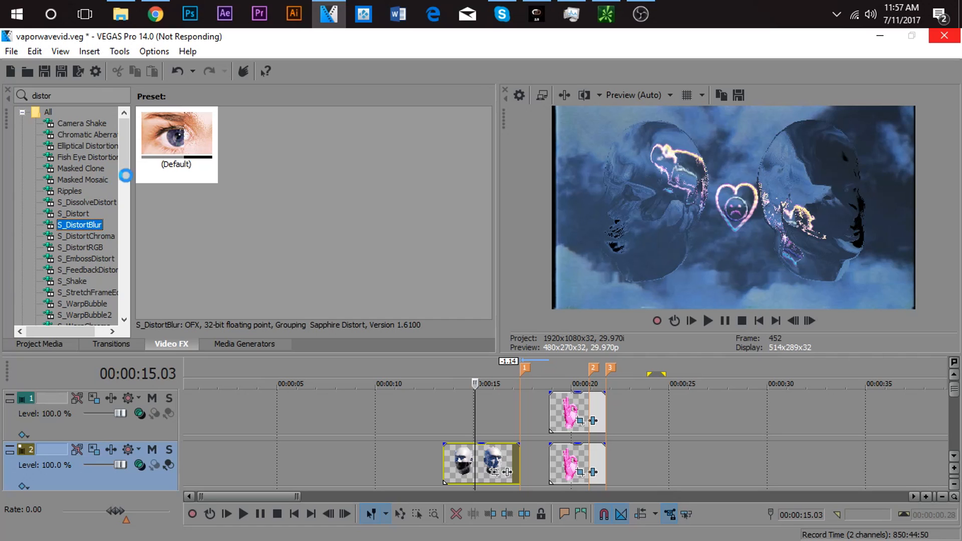
drag(190, 143, 475, 471)
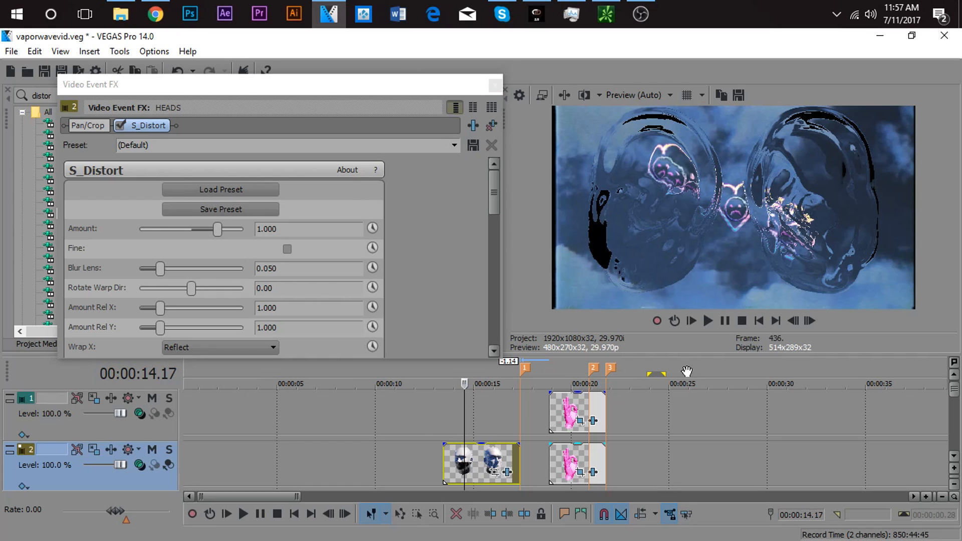
drag(215, 229, 192, 229)
click(492, 125)
click(495, 86)
Look through the S_DistortRGB to S_WarpBubble effects, apply default S_WarpBubble to the heads event, and play it back
click(47, 169)
click(86, 246)
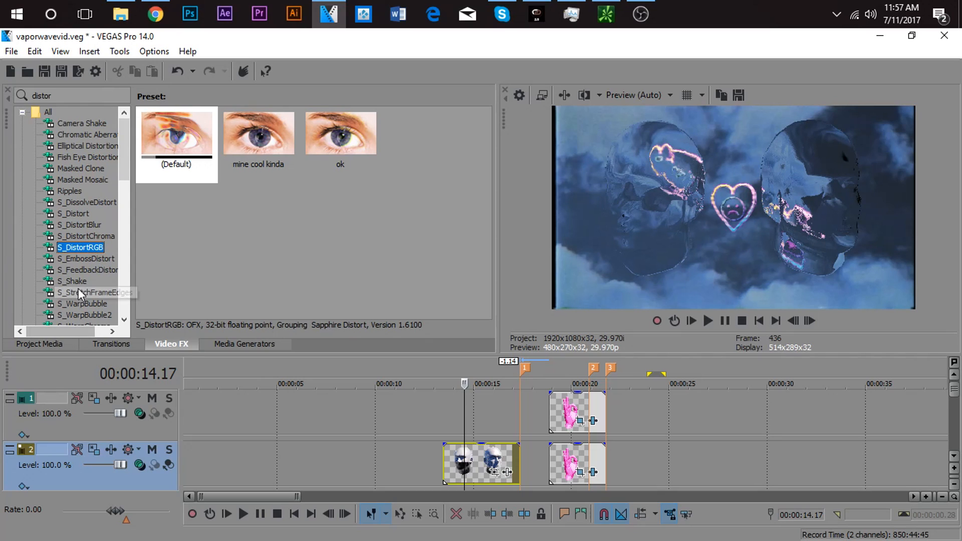
click(86, 269)
click(94, 293)
click(94, 303)
drag(177, 140, 481, 466)
key(space)
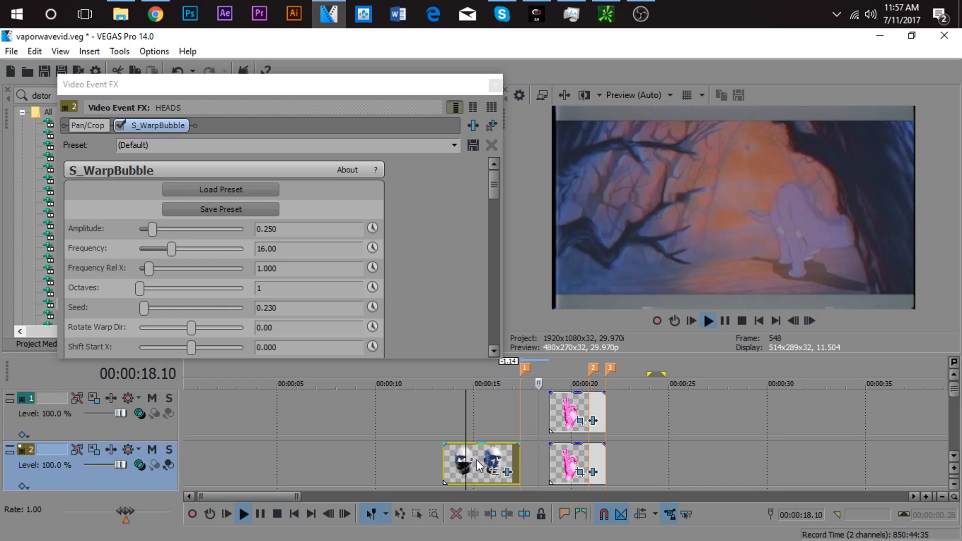
key(space)
Try S_WarpBubble on the heads at Frequency 50, Frequency Rel X 10 and Amplitude 0.095, preview it, and remove the effect
drag(172, 251, 308, 251)
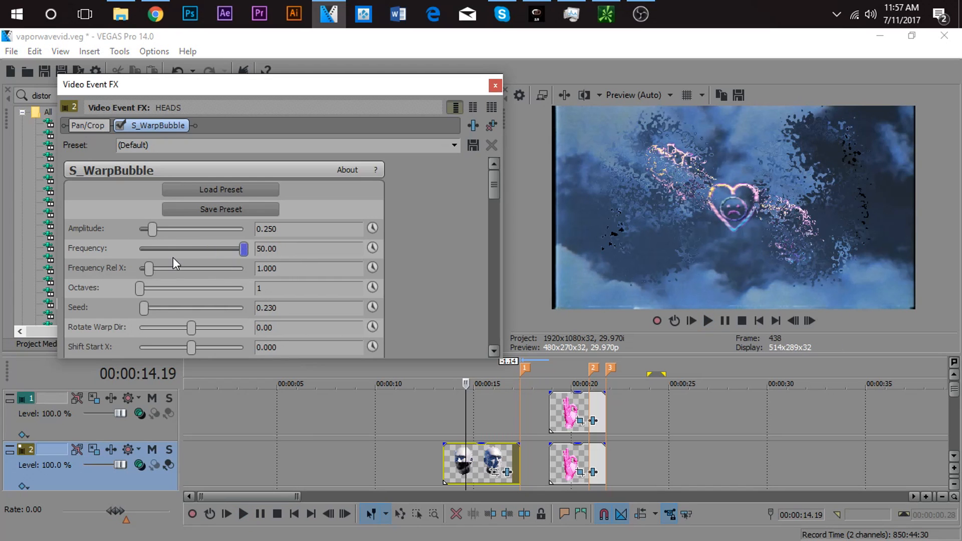
drag(150, 267, 258, 279)
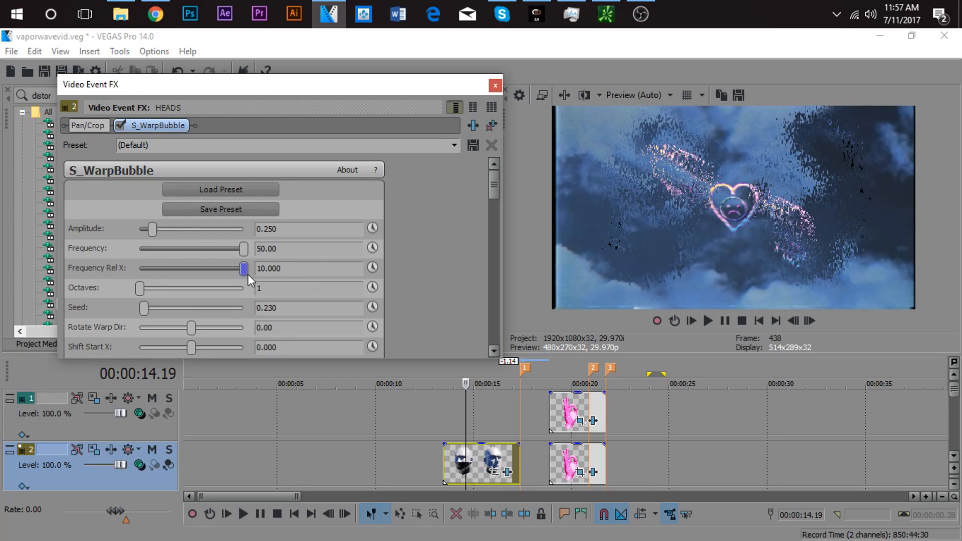
mouse_move(152, 231)
mouse_down()
mouse_move(301, 233)
mouse_move(103, 233)
mouse_move(164, 239)
mouse_move(145, 247)
mouse_up()
click(485, 464)
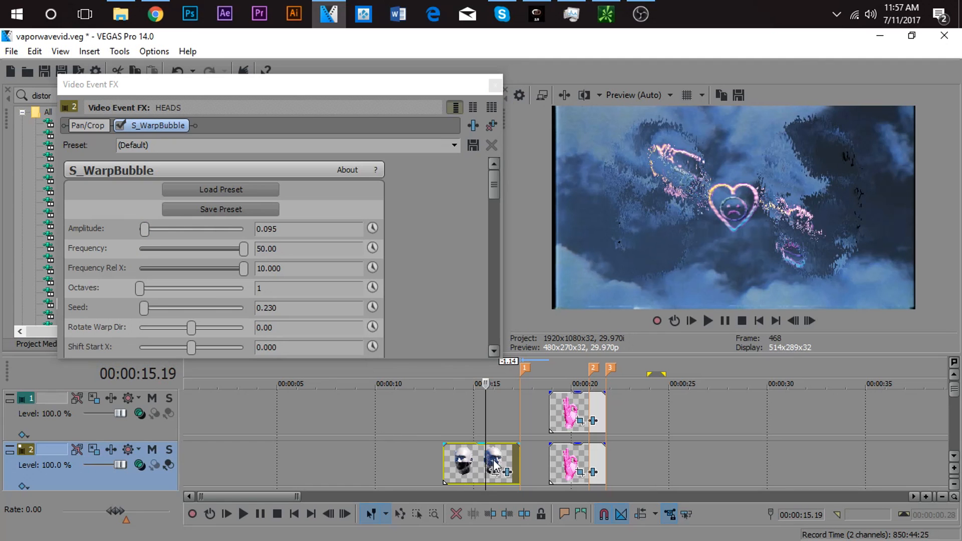
key(space)
key(space)
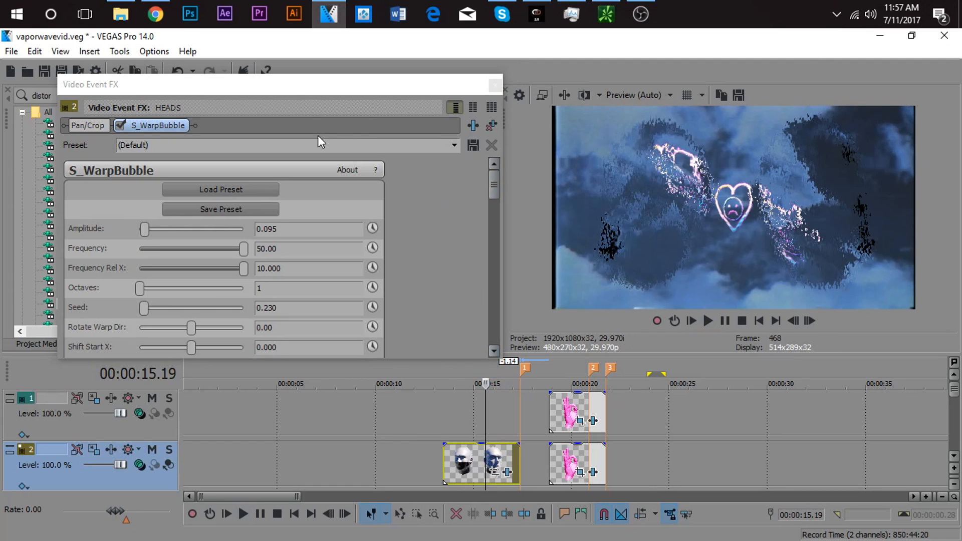
click(492, 125)
click(495, 85)
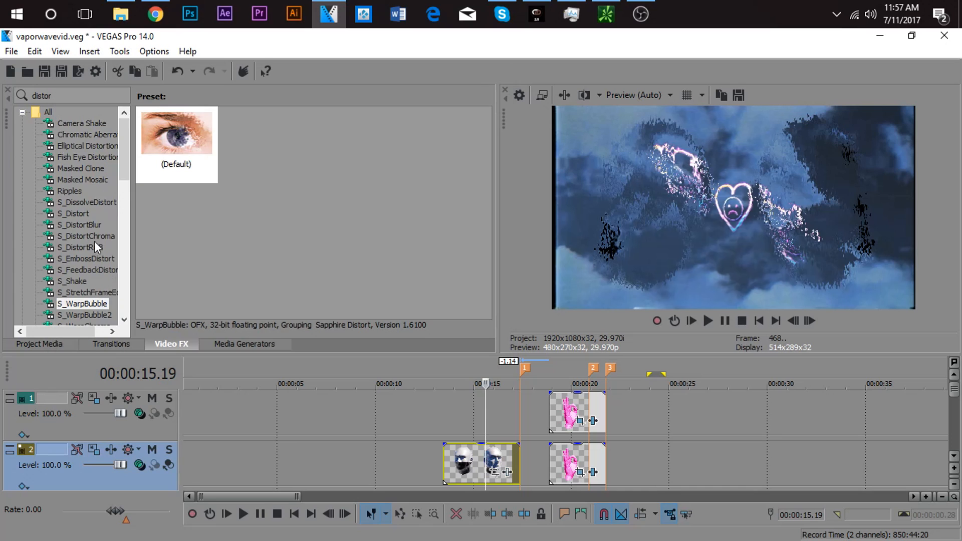
Try the Zoom preset of S_WarpFishEye on the track 2 heads event and play back the result
scroll(70, 309, down, 3)
click(82, 303)
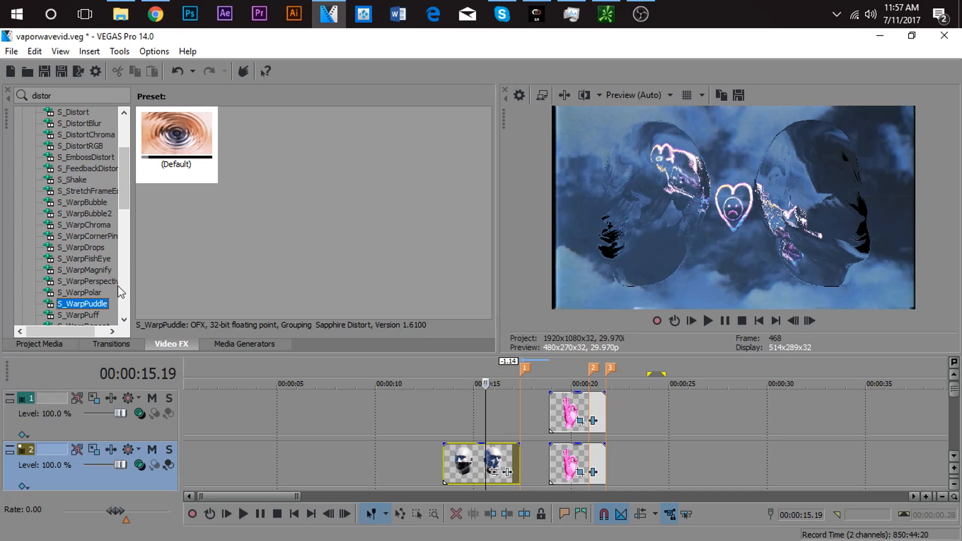
click(60, 270)
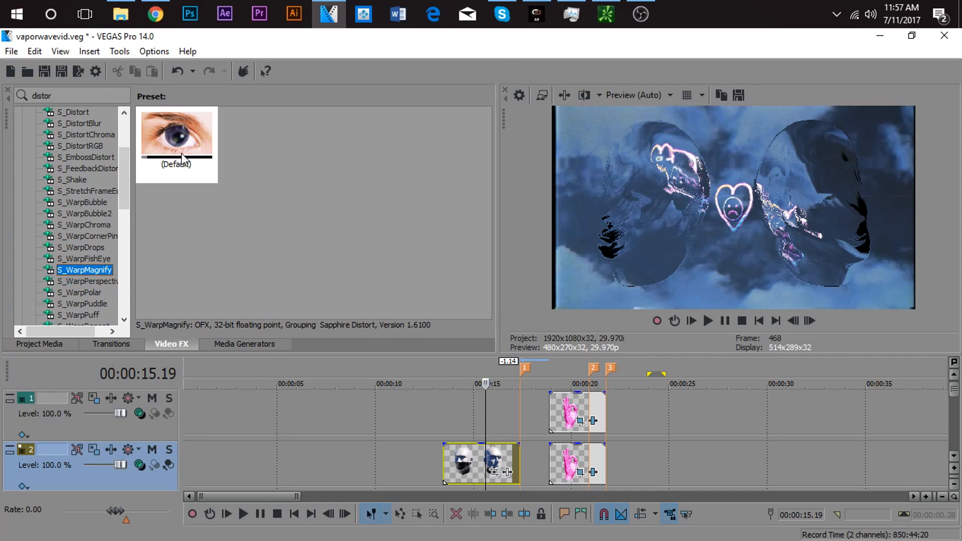
click(84, 258)
drag(297, 146, 471, 468)
click(471, 469)
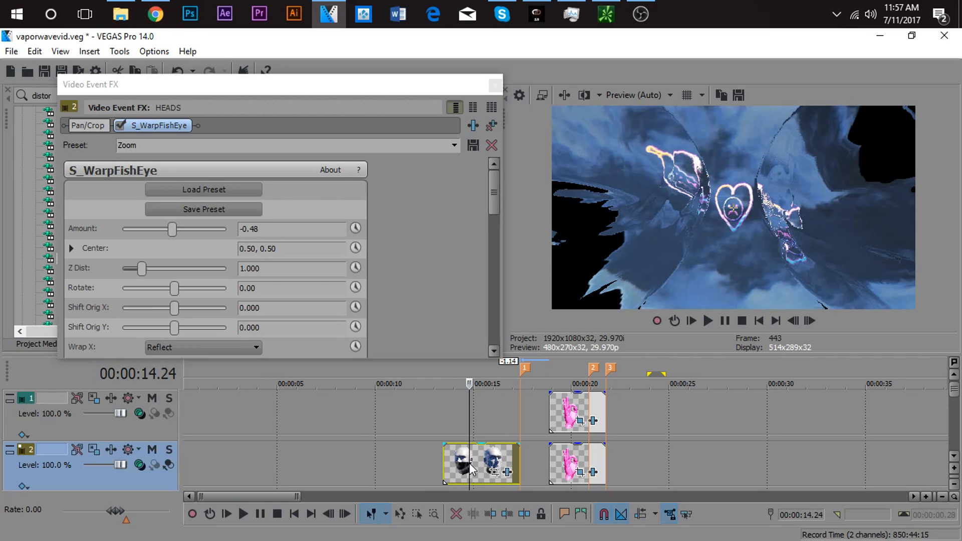
key(space)
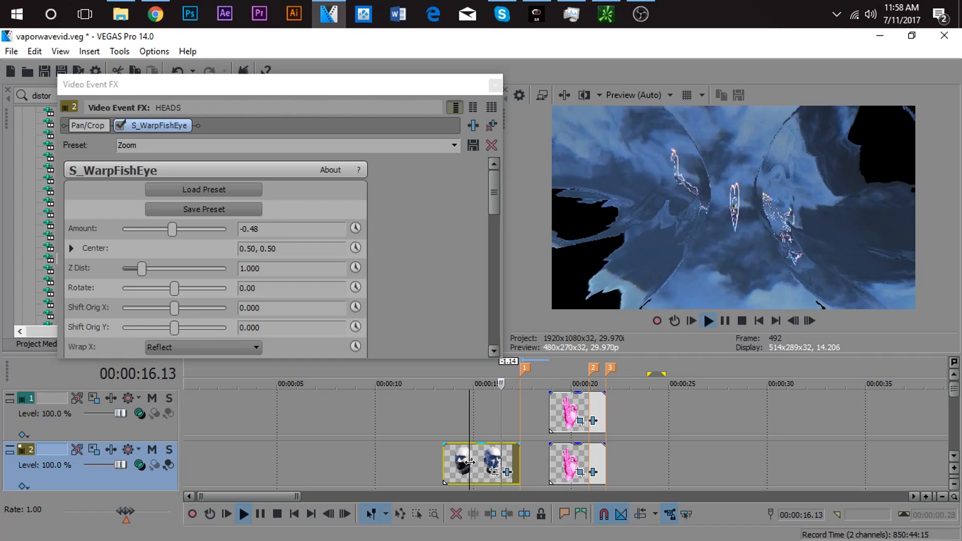
key(space)
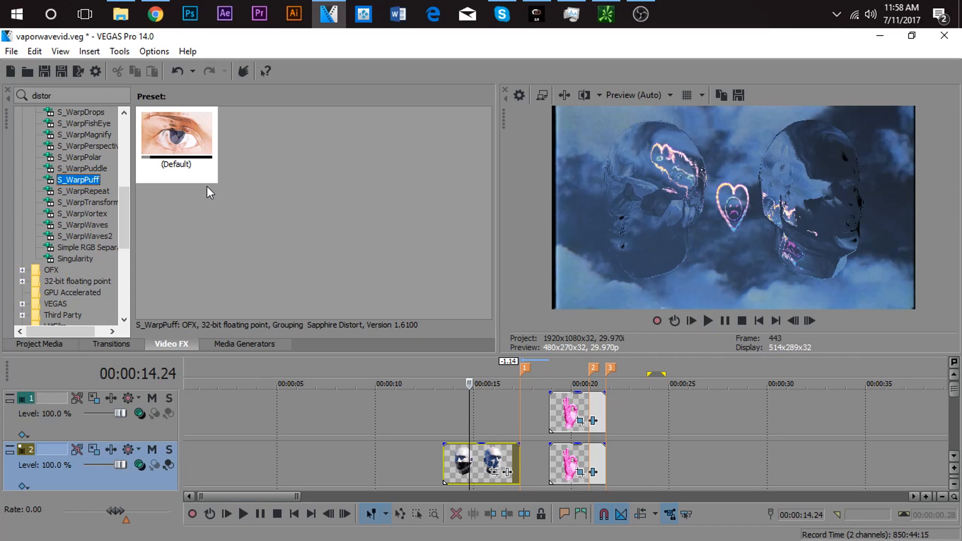